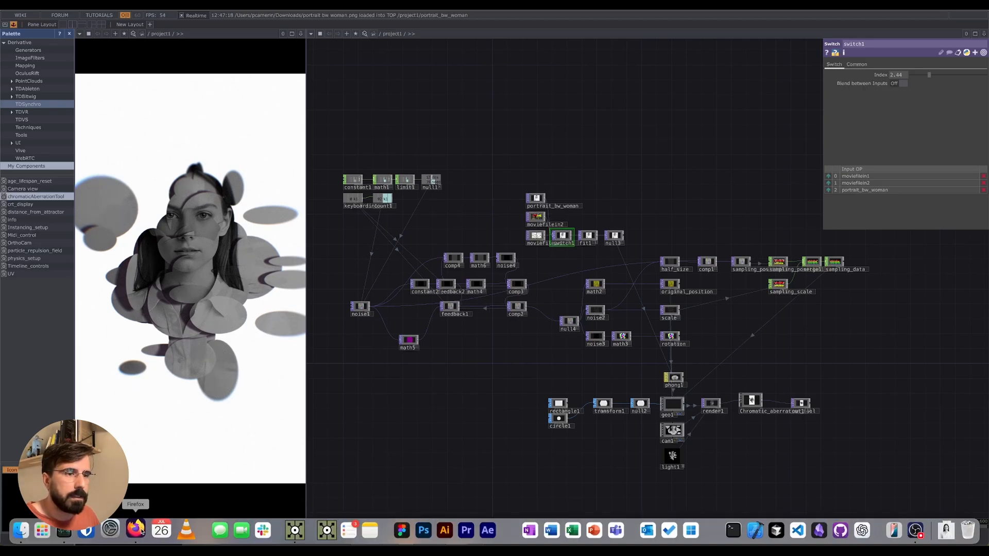
# Step: Switch to Firefox and examine the project video and introduction of the Surface interactive CLPs case study
pyautogui.click(132, 532)
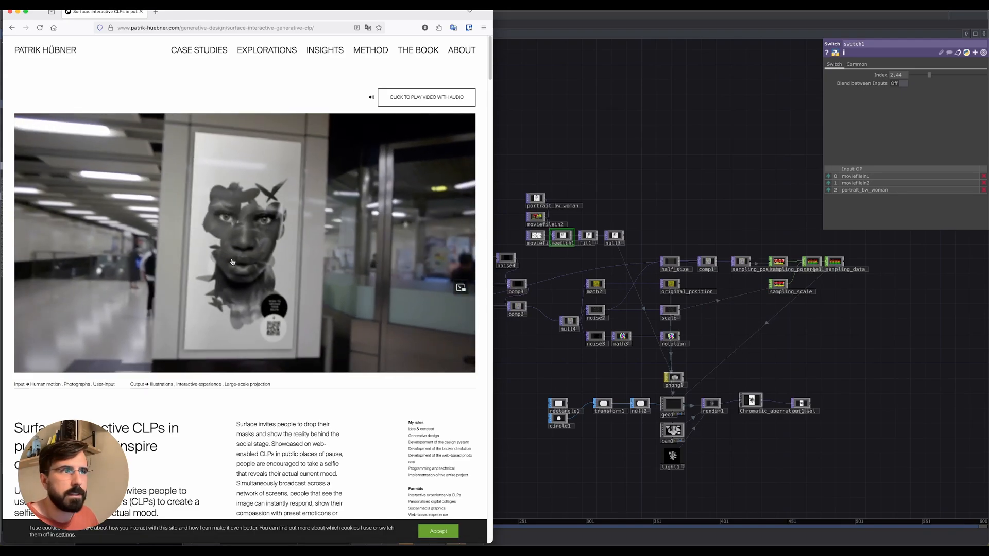
pyautogui.scroll(-2, 233, 276)
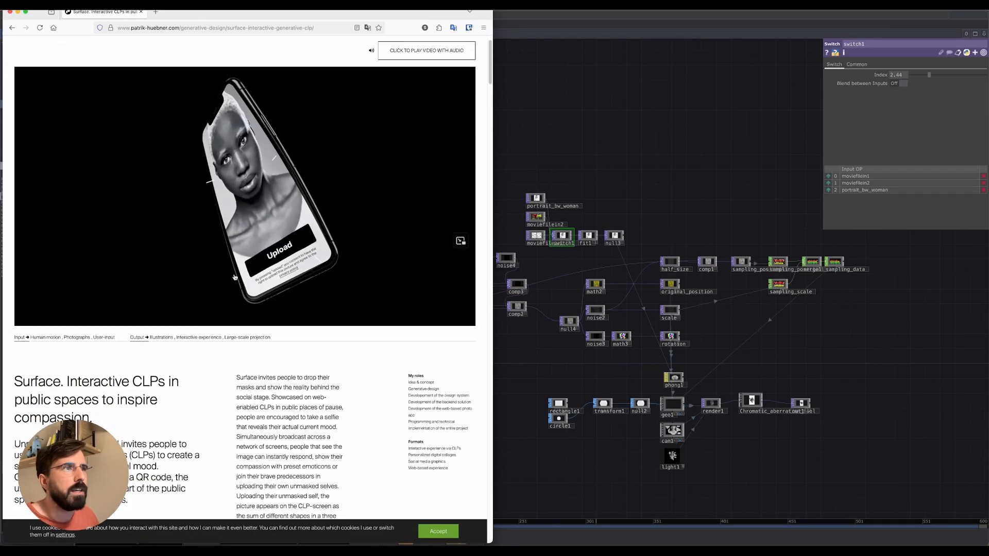
pyautogui.scroll(2, 230, 277)
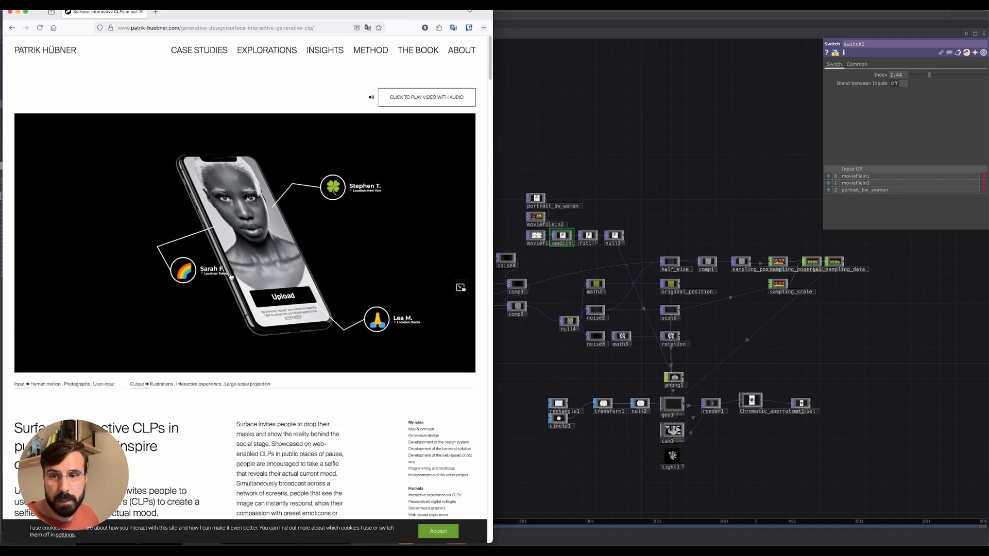
pyautogui.scroll(-1, 230, 277)
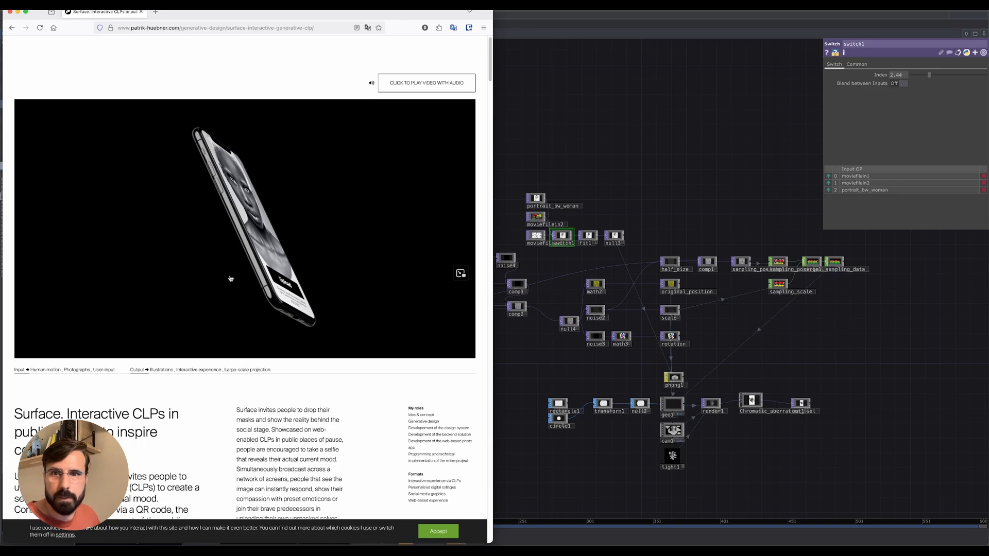
pyautogui.scroll(-1, 231, 277)
pyautogui.scroll(-2, 230, 278)
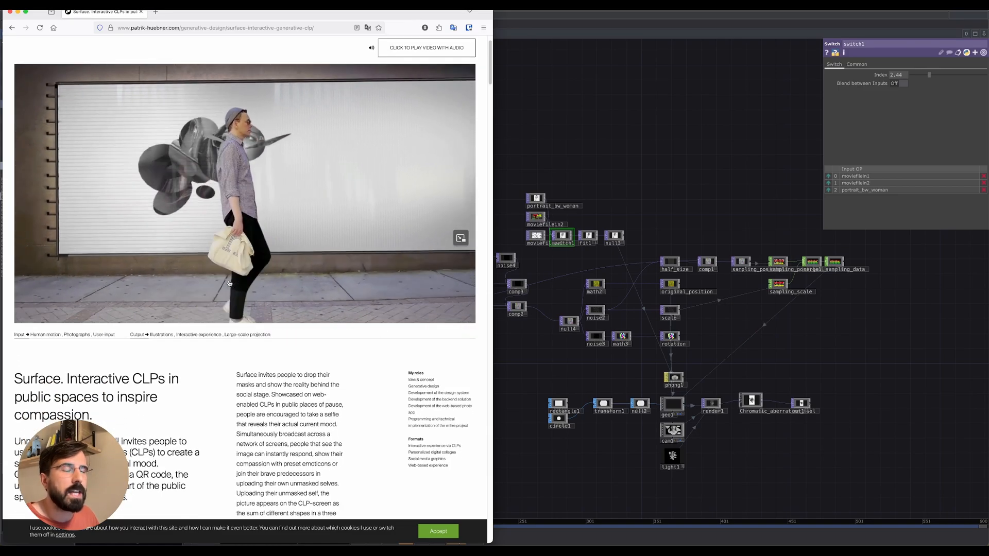
pyautogui.scroll(-5, 228, 285)
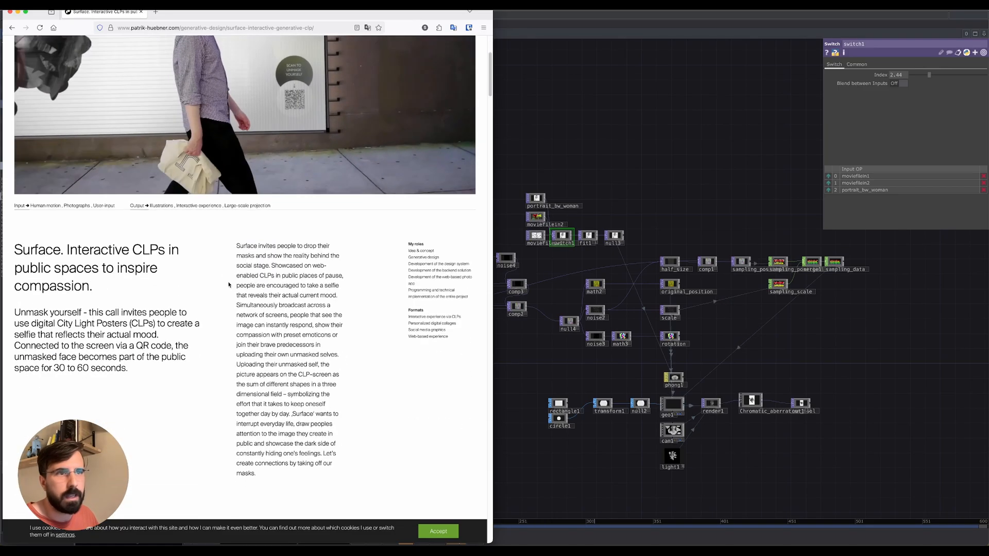
pyautogui.scroll(7, 228, 284)
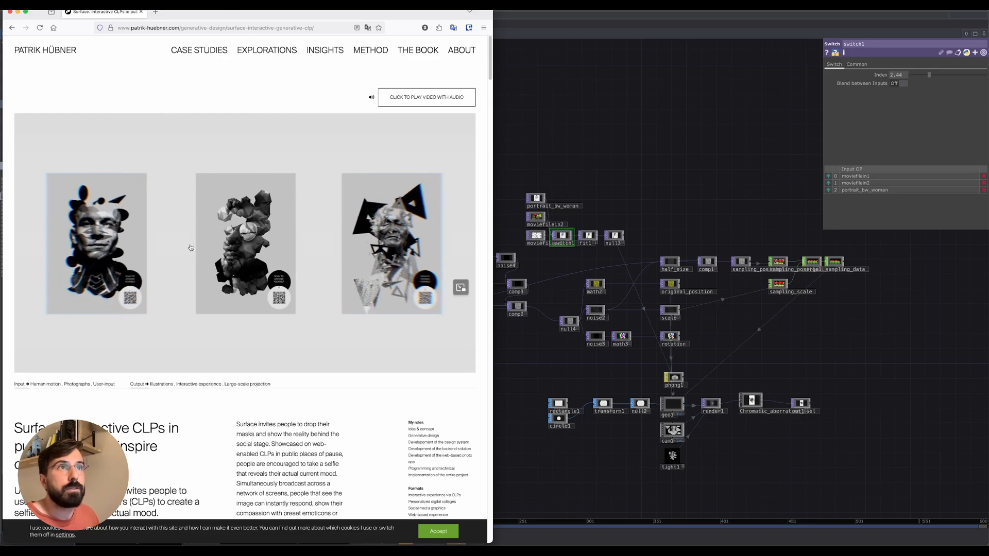
pyautogui.scroll(-2, 234, 293)
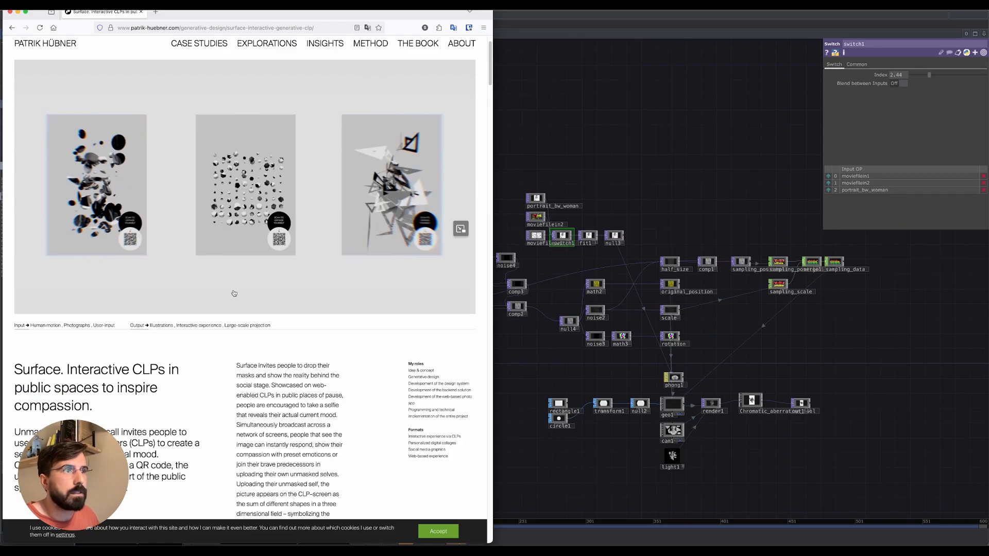
# Step: Examine the night-time street poster mock-up of the fragmented portrait, comparing it with the project video above and the footage below it
pyautogui.scroll(-20, 234, 293)
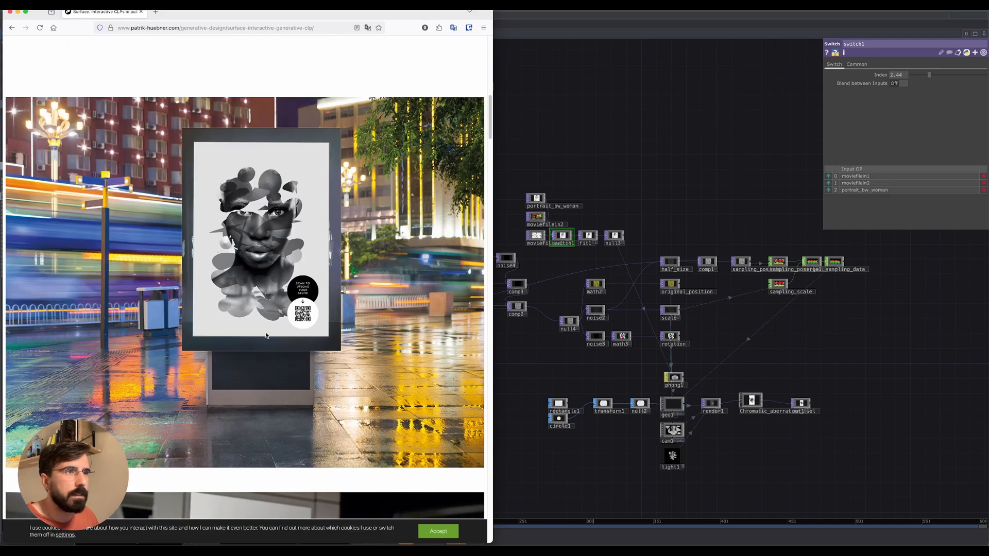
pyautogui.scroll(15, 267, 336)
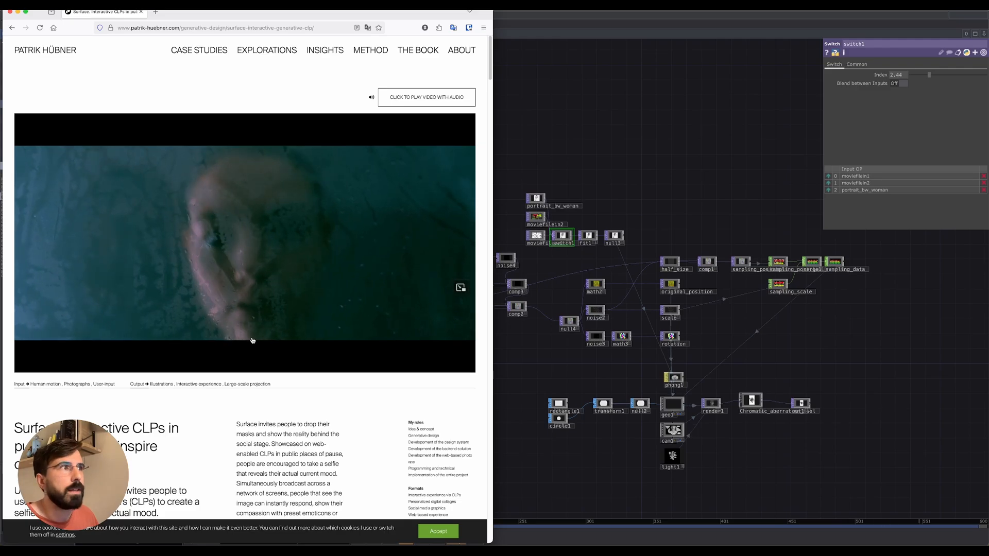
pyautogui.scroll(-7, 252, 340)
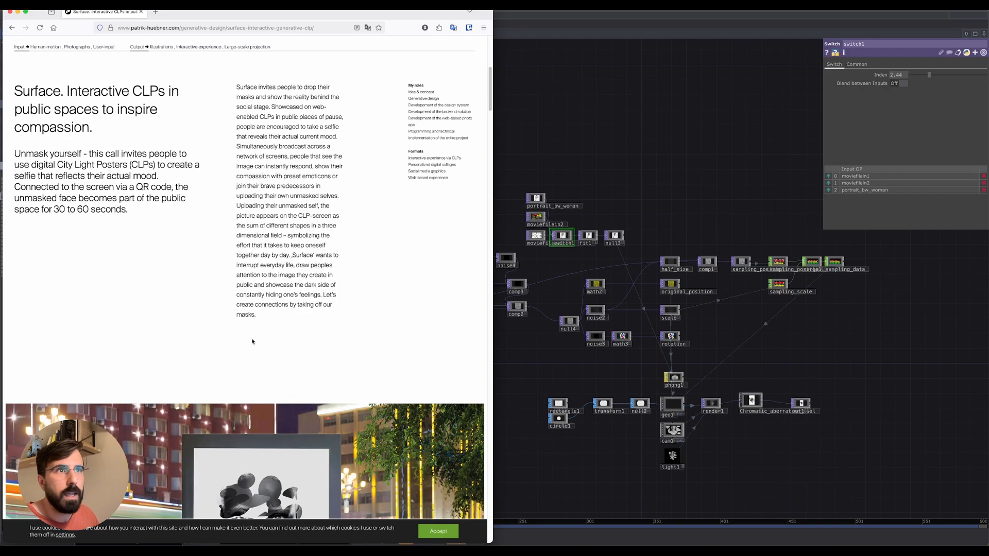
pyautogui.scroll(-4, 252, 340)
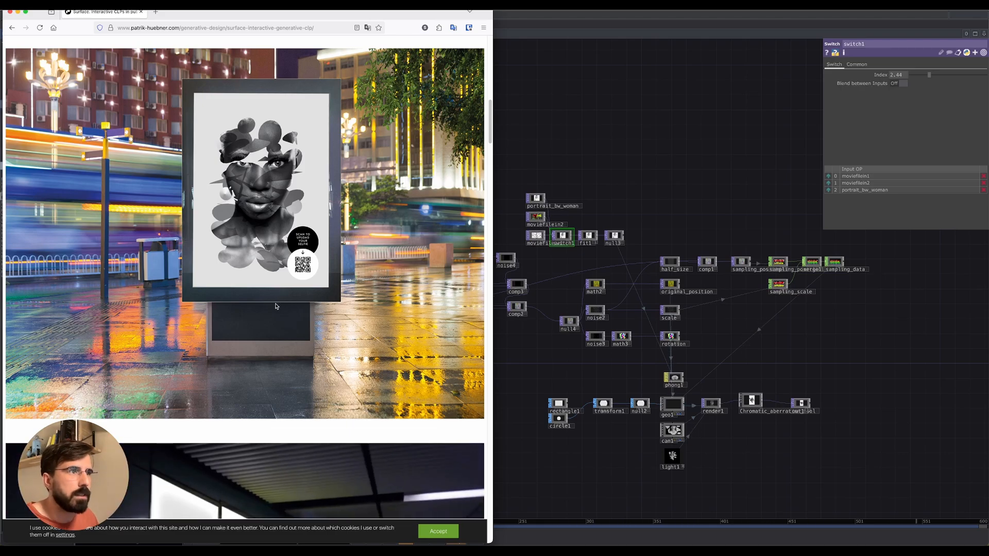
pyautogui.scroll(3, 277, 316)
pyautogui.scroll(-6, 277, 330)
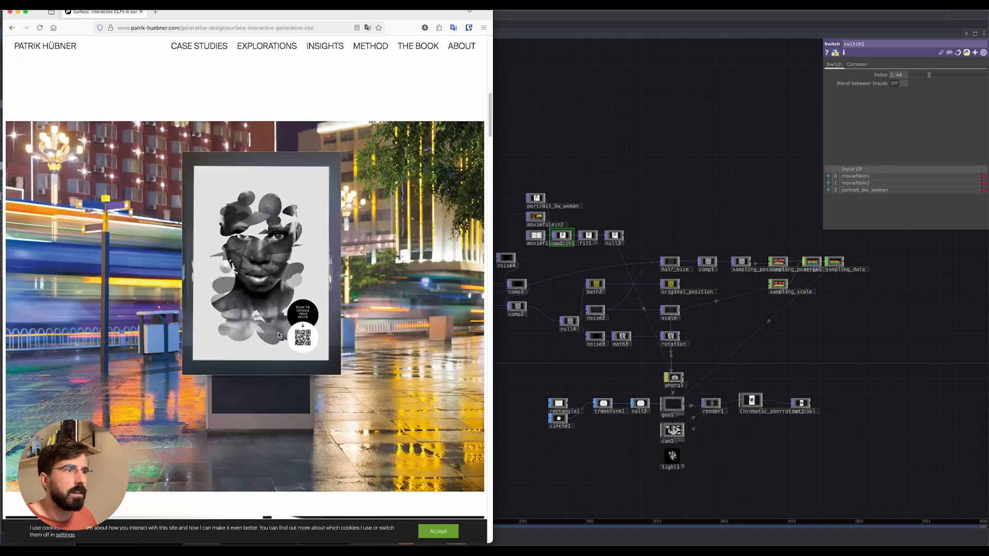
pyautogui.scroll(-3, 277, 335)
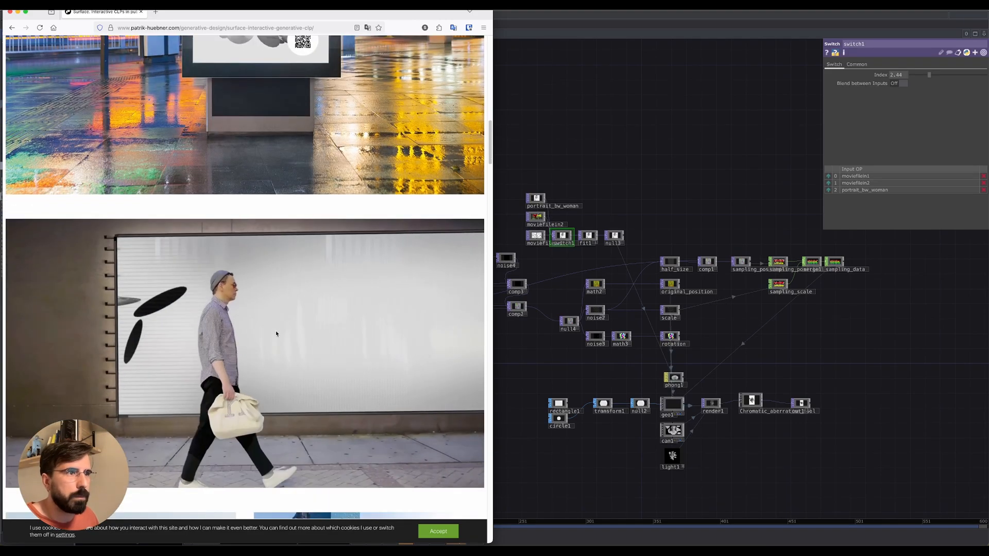
pyautogui.scroll(1, 276, 334)
pyautogui.scroll(3, 275, 334)
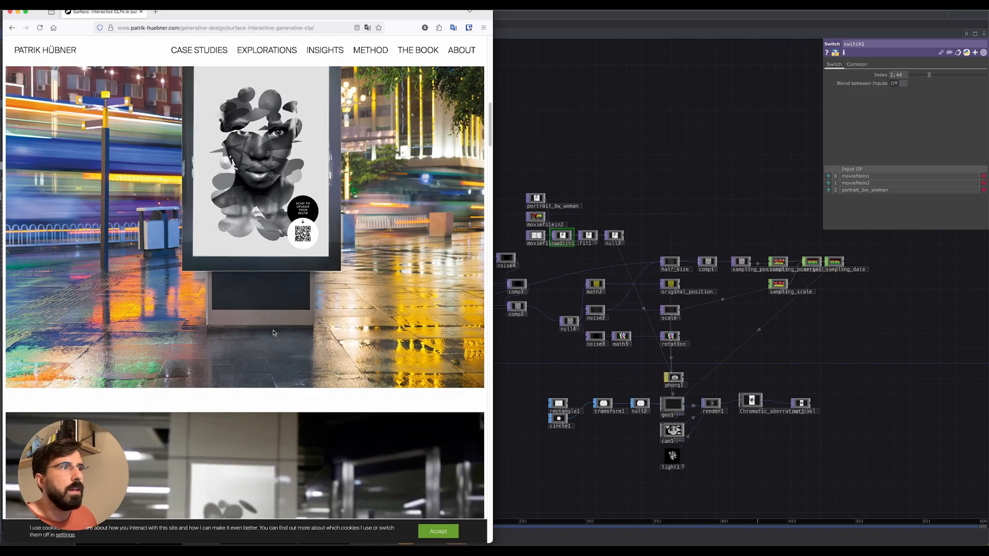
pyautogui.scroll(2, 289, 257)
pyautogui.scroll(-1, 289, 258)
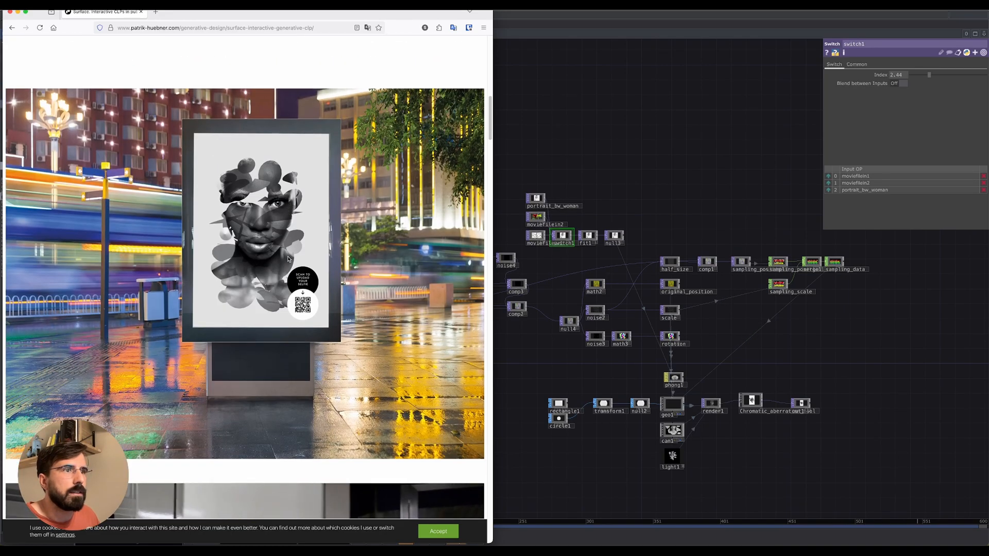
pyautogui.scroll(-1, 289, 258)
pyautogui.scroll(-5, 268, 263)
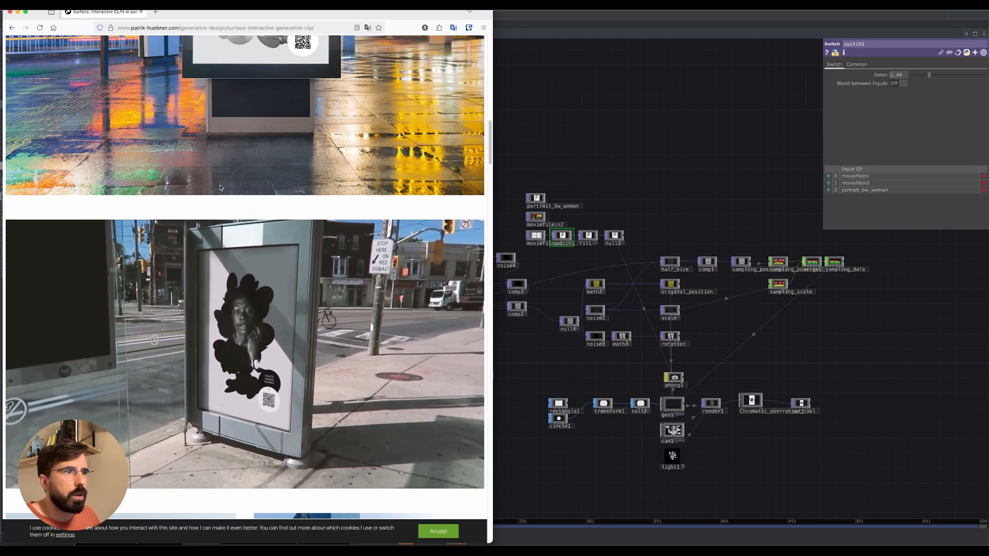
pyautogui.scroll(3, 260, 272)
pyautogui.scroll(2, 265, 273)
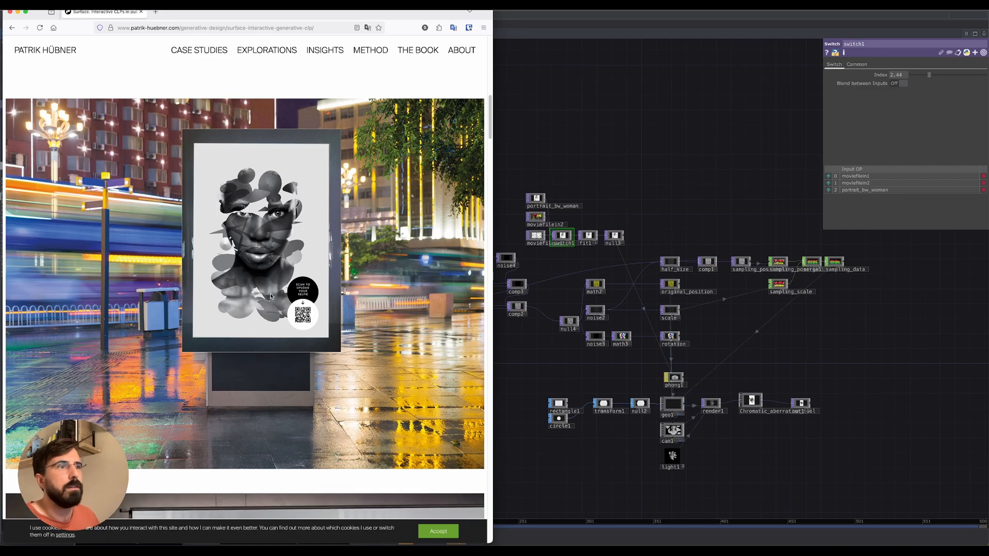
# Step: Examine the remaining footage, the bus shelter and plaza poster mock-ups, and the "Unmask yourself" description
pyautogui.scroll(-7, 270, 296)
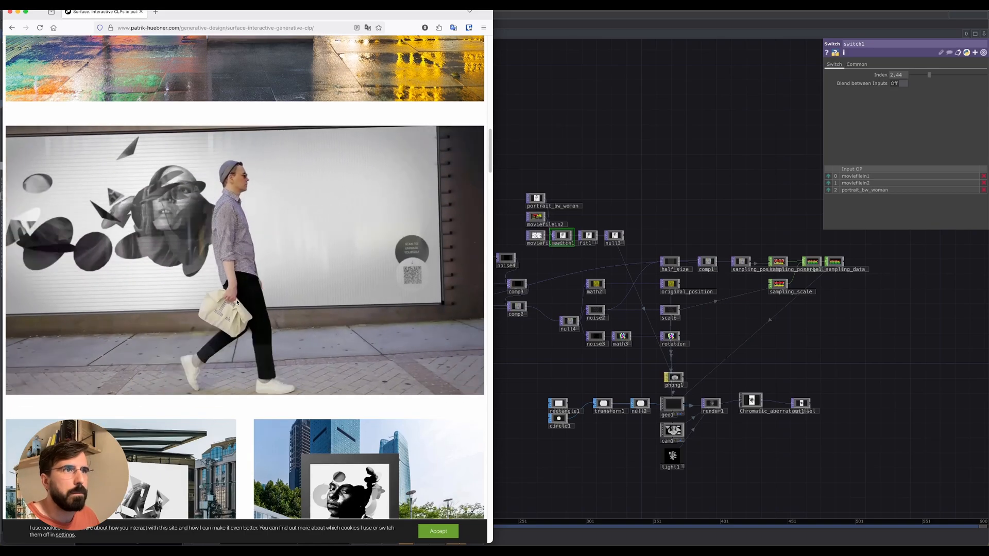
pyautogui.scroll(-3, 221, 302)
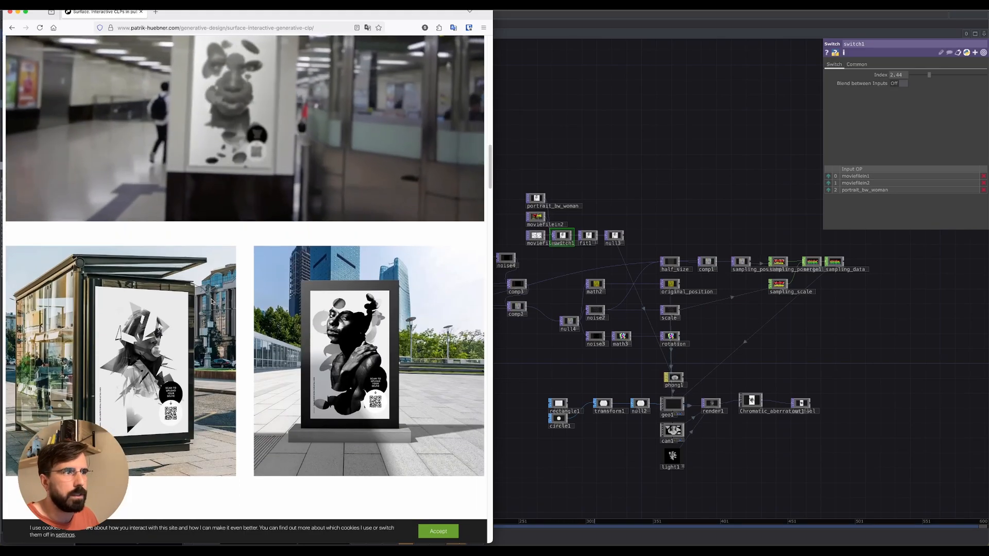
pyautogui.scroll(1, 180, 237)
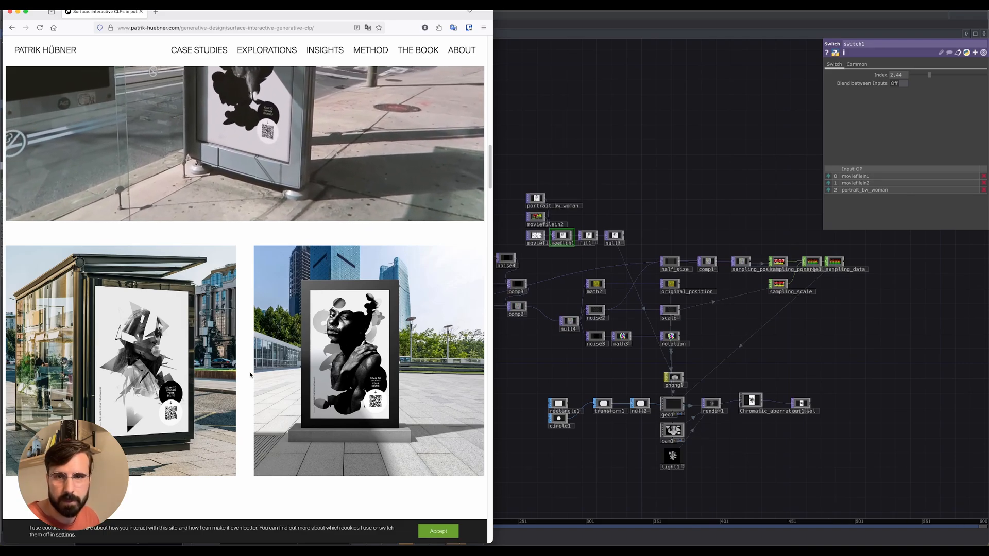
pyautogui.scroll(-7, 220, 317)
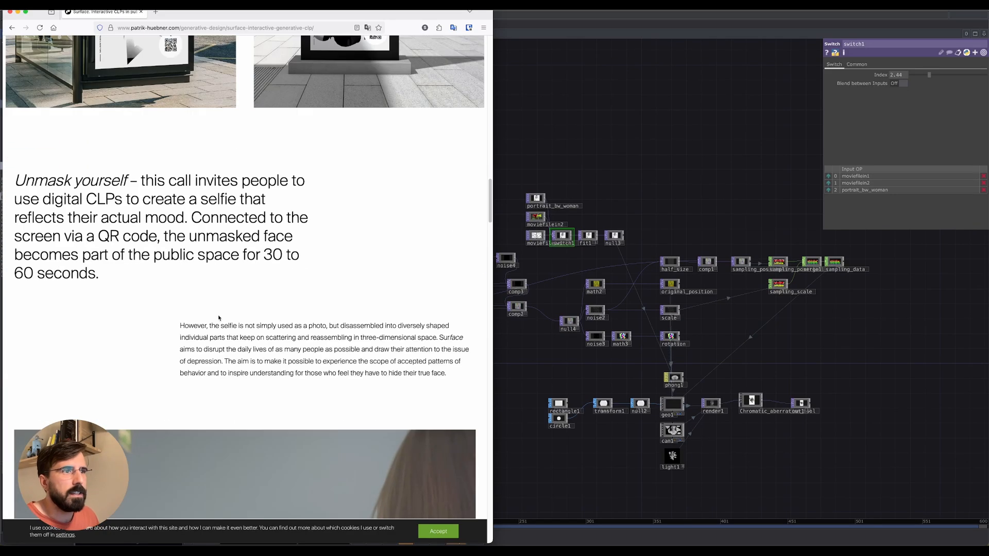
pyautogui.scroll(-4, 218, 318)
pyautogui.scroll(10, 220, 317)
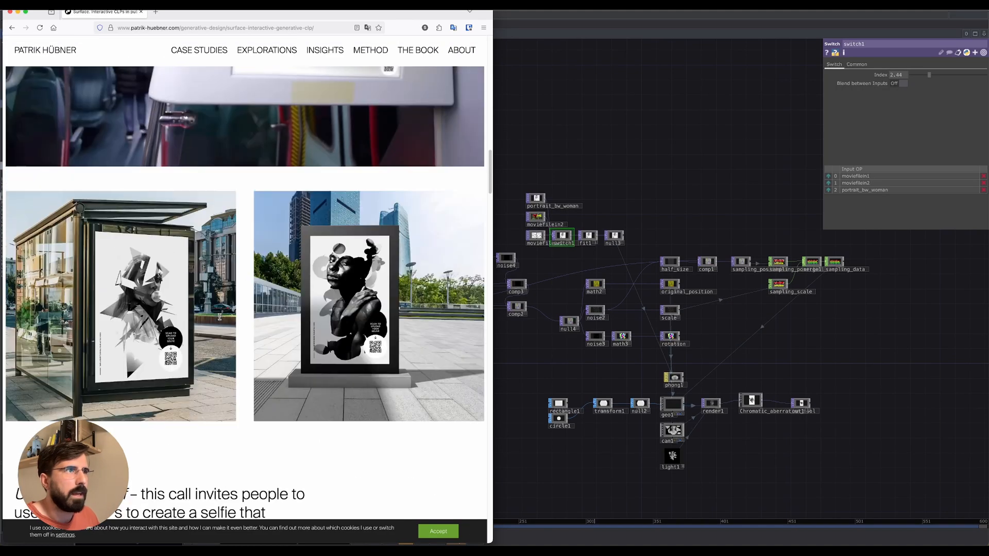
pyautogui.scroll(7, 219, 317)
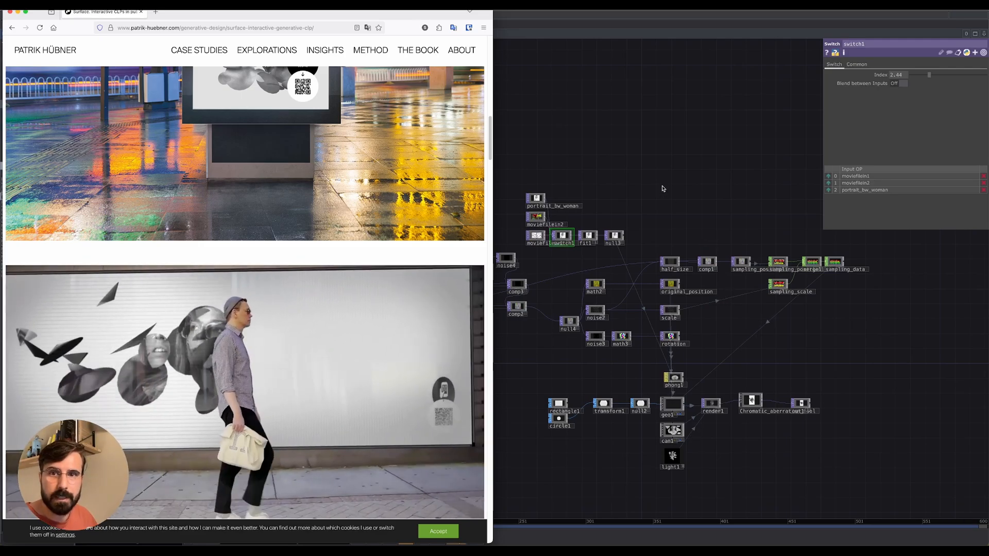
# Step: Switch back to TouchDesigner, look over the node network, select the feedback1 TOP and trigger the keyboard-driven scattering of the portrait pieces
pyautogui.click(663, 168)
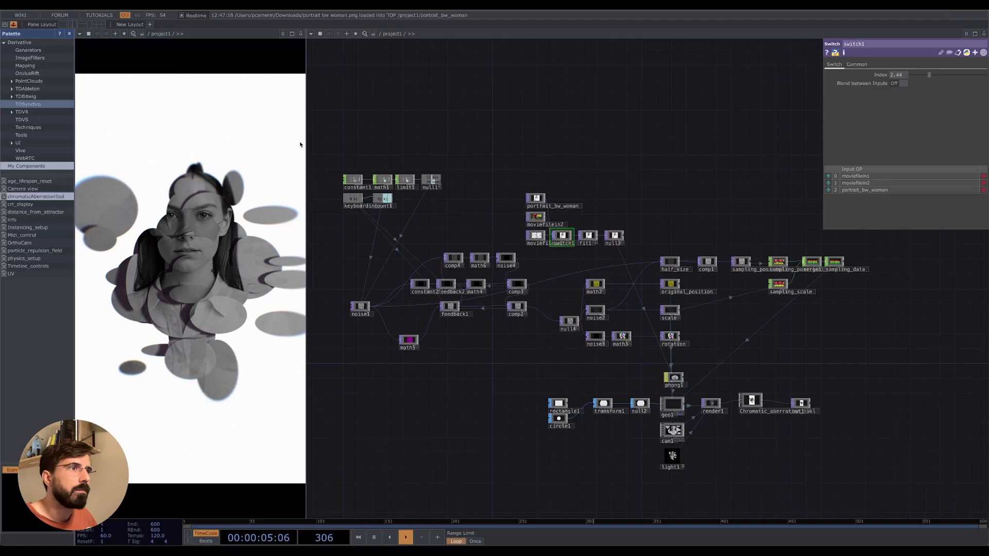
pyautogui.moveTo(456, 135); pyautogui.dragTo(524, 160)
pyautogui.moveTo(491, 146); pyautogui.dragTo(458, 122)
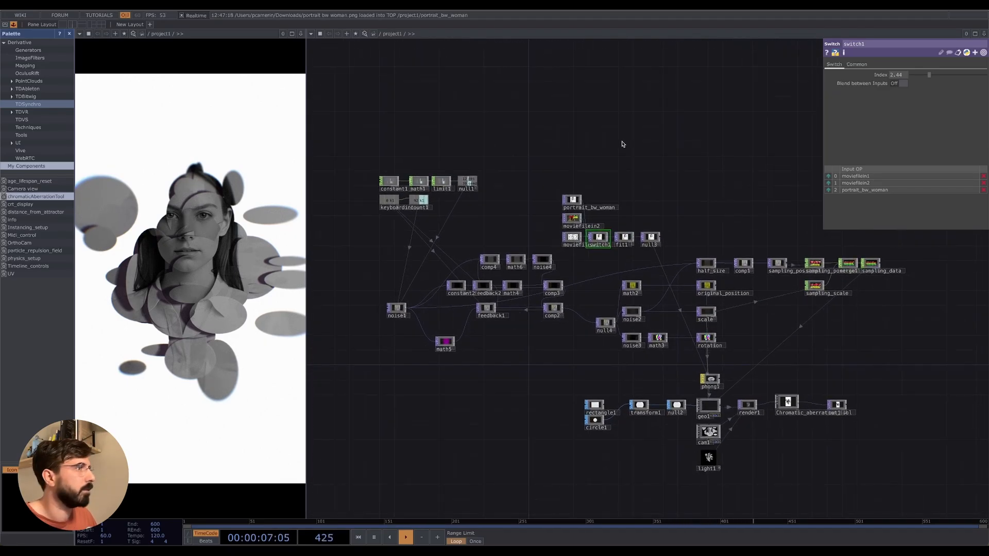
pyautogui.moveTo(622, 142); pyautogui.dragTo(585, 148)
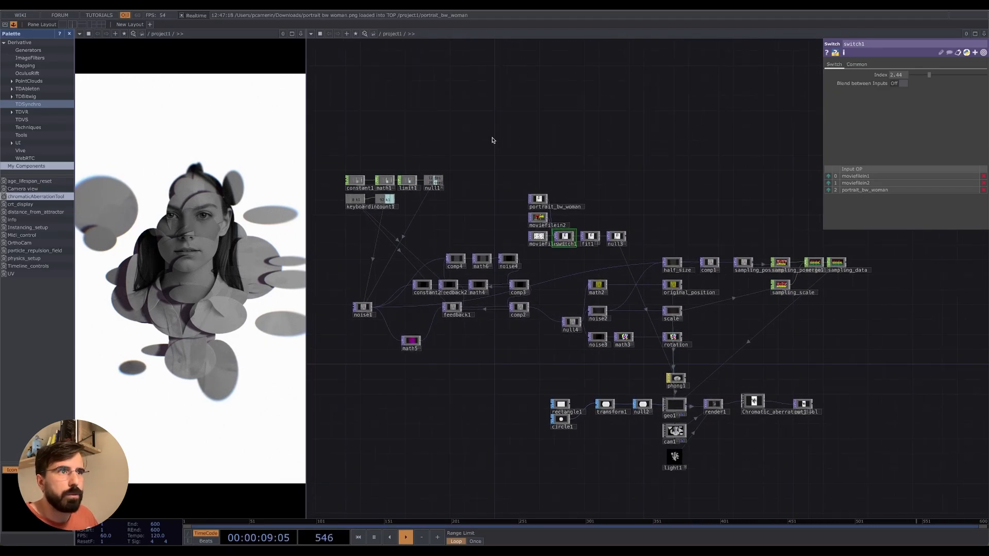
pyautogui.moveTo(488, 137); pyautogui.dragTo(525, 145)
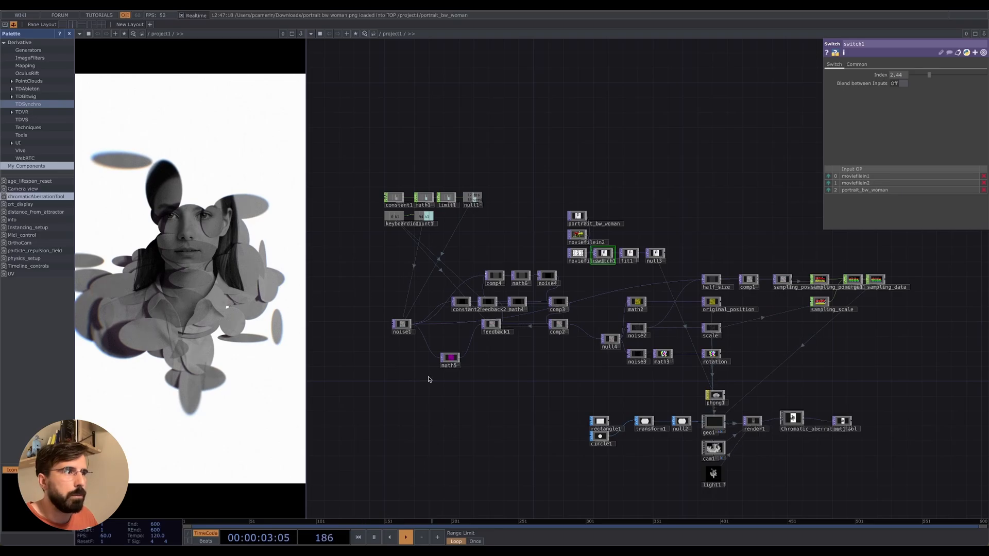
pyautogui.moveTo(483, 273); pyautogui.dragTo(437, 281)
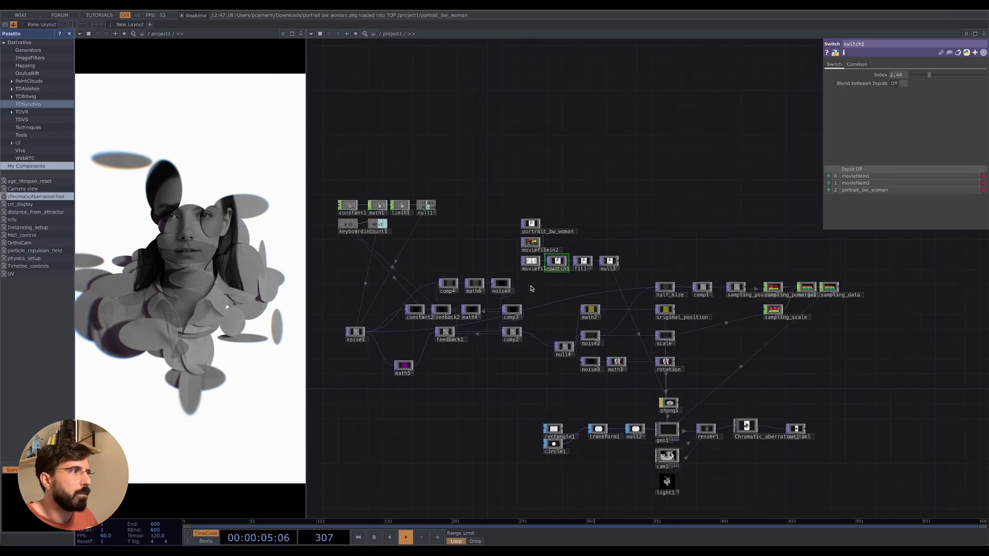
pyautogui.moveTo(529, 282); pyautogui.dragTo(375, 386, button='right')
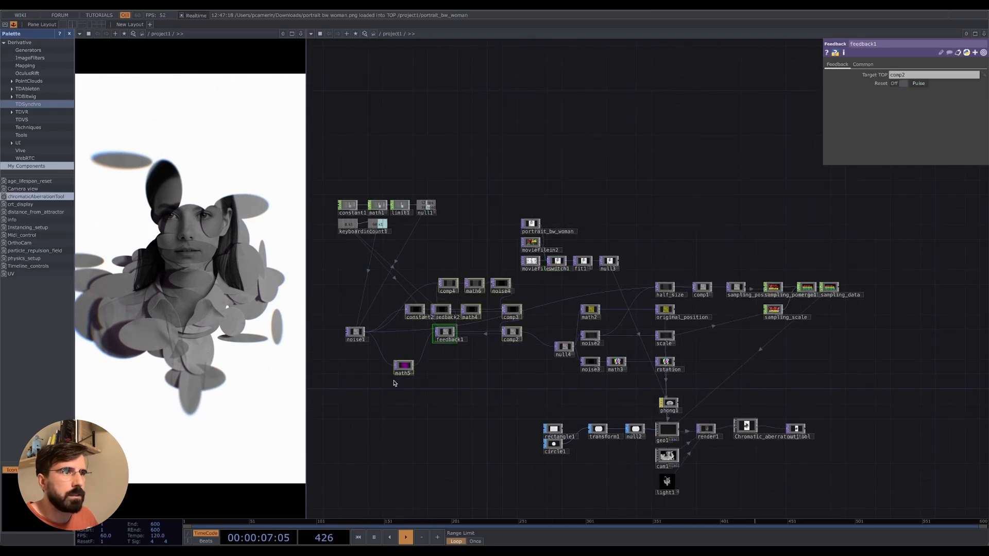
pyautogui.press('1')
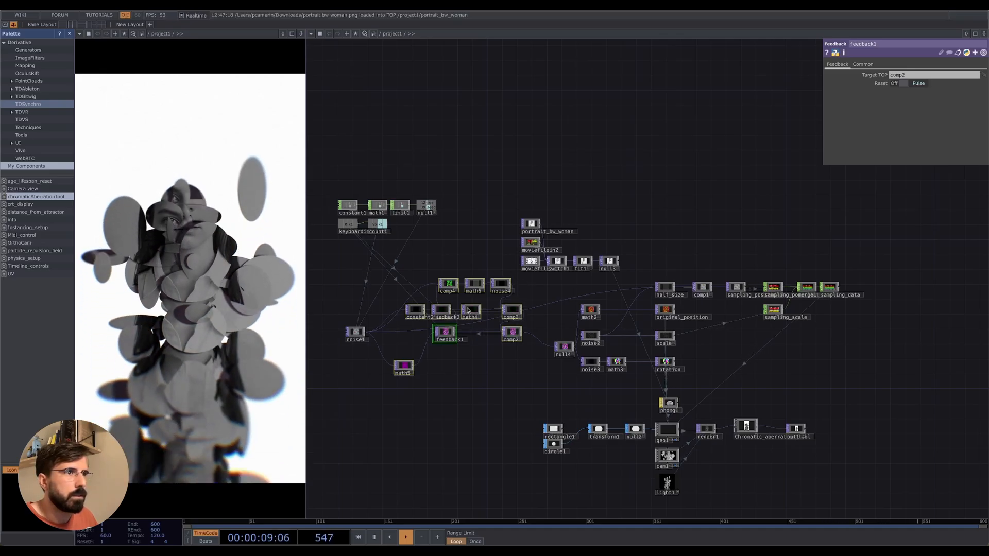
pyautogui.moveTo(493, 394); pyautogui.dragTo(474, 376)
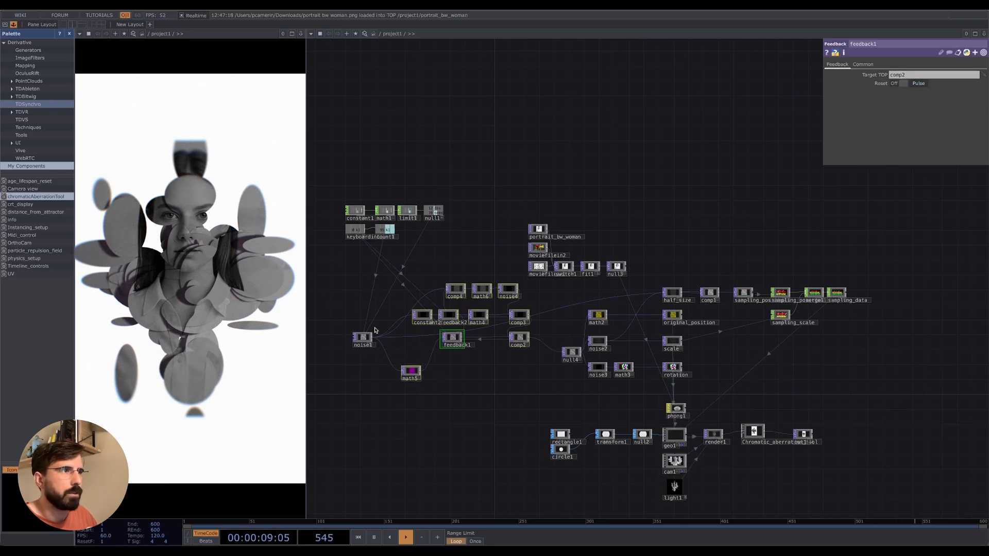
# Step: Set the noise1 TOP's viewer smoothness to Nearest Pixel so its individual pixels show
pyautogui.click(367, 341)
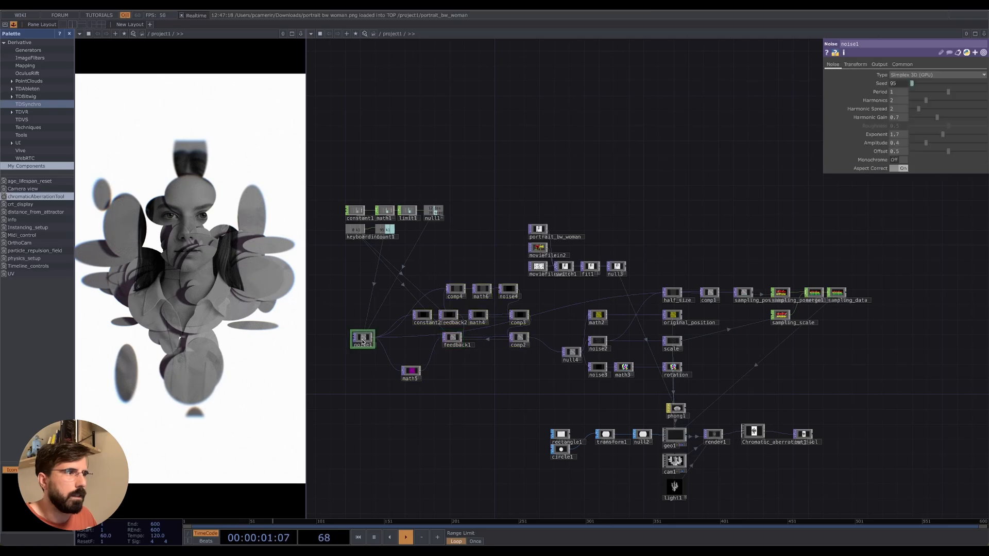
pyautogui.scroll(6, 367, 341)
pyautogui.scroll(-3, 364, 347)
pyautogui.moveTo(461, 409); pyautogui.dragTo(510, 393)
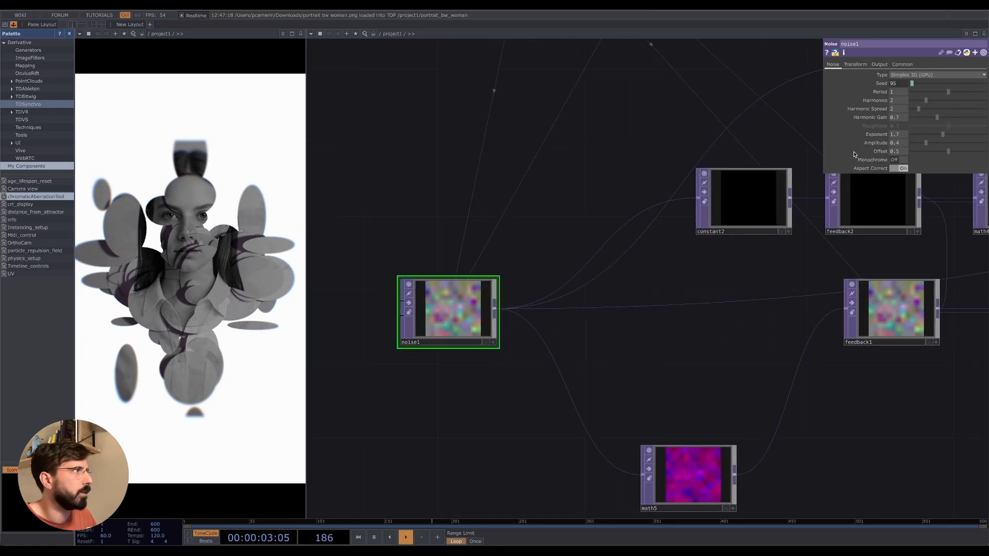
pyautogui.click(902, 63)
pyautogui.click(911, 135)
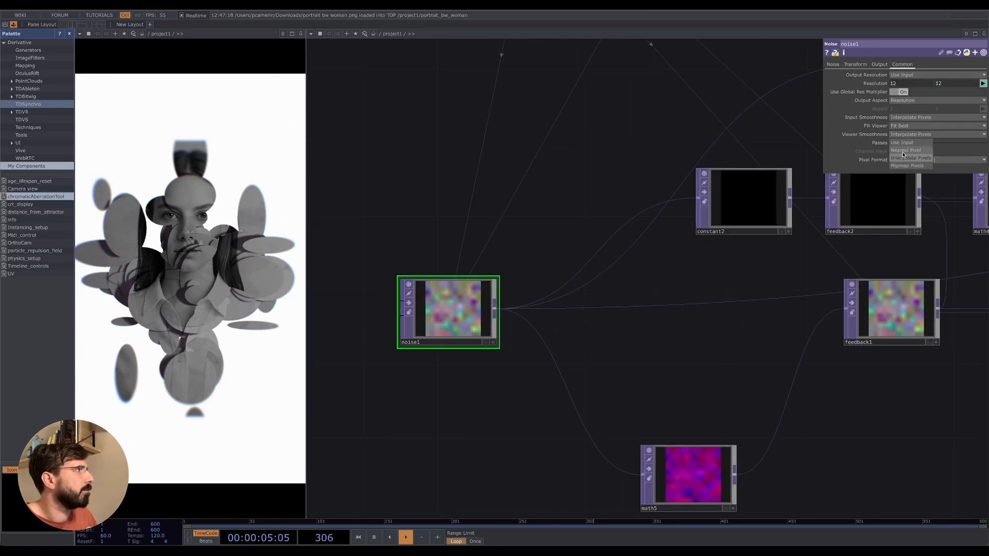
pyautogui.click(905, 150)
pyautogui.scroll(-2, 447, 269)
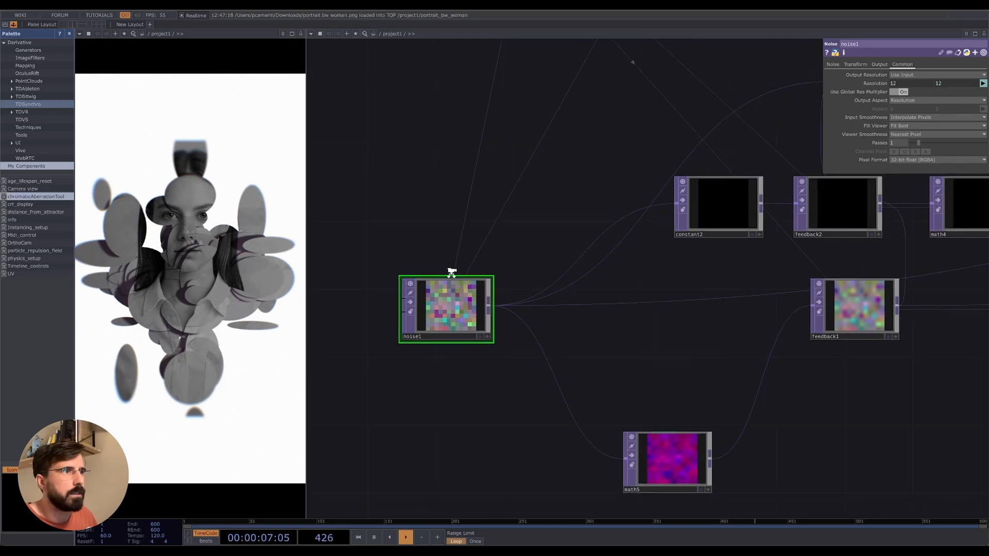
# Step: Lower the switch1 TOP's index through 1 to about 0.70, swapping the source from the portrait to the flower and on to moviefilein1
pyautogui.scroll(-5, 514, 313)
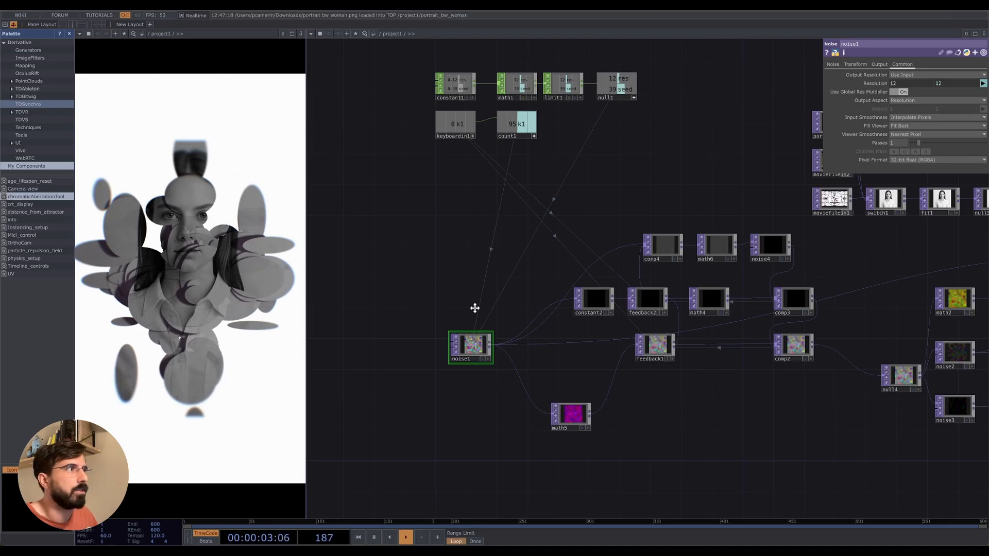
pyautogui.moveTo(658, 166); pyautogui.dragTo(386, 274)
pyautogui.moveTo(655, 245); pyautogui.dragTo(592, 221)
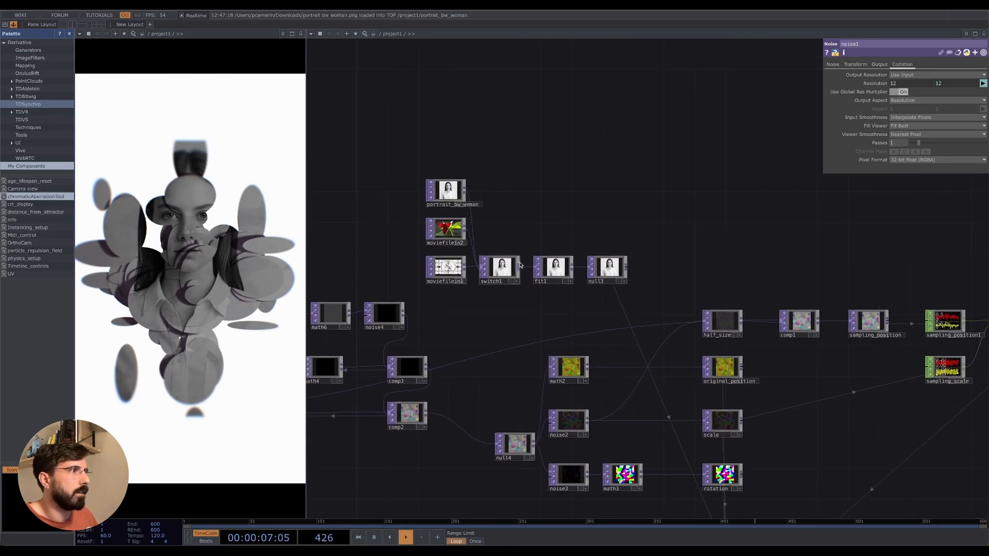
pyautogui.click(499, 269)
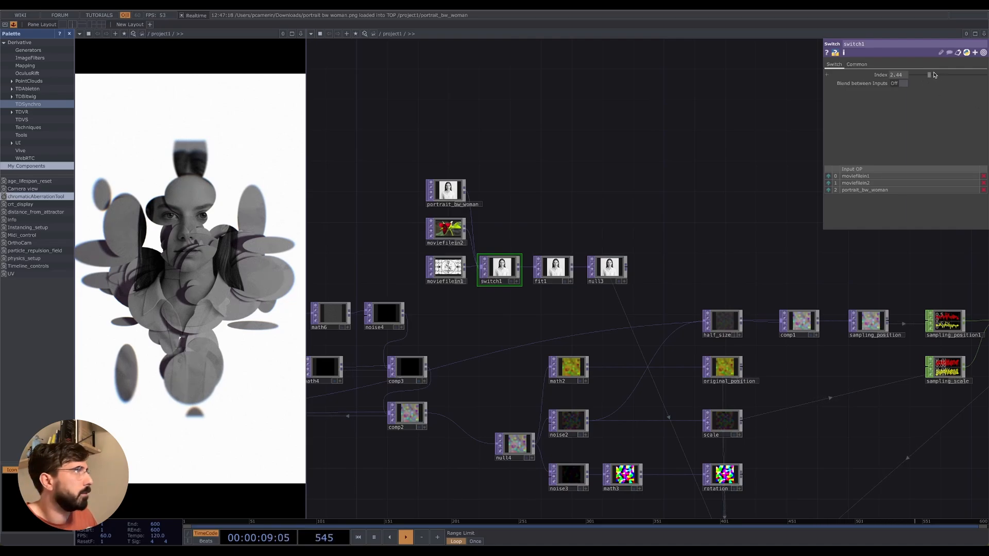
pyautogui.moveTo(933, 75); pyautogui.dragTo(925, 77)
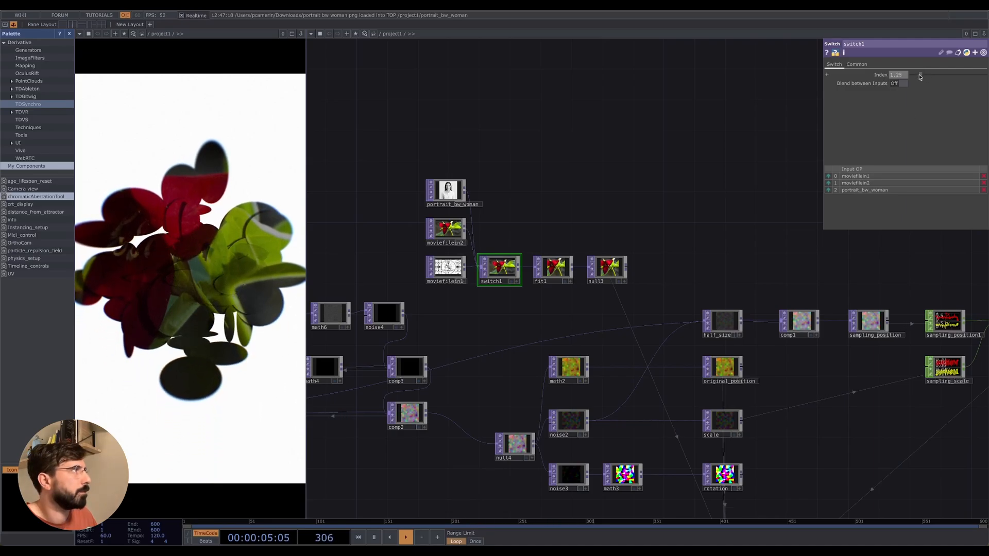
pyautogui.moveTo(919, 79); pyautogui.dragTo(912, 79)
# Step: Examine the cam1 camera's view settings and the geo1 component's instancing parameters in the rendering part of the network
pyautogui.moveTo(534, 305); pyautogui.dragTo(492, 142)
pyautogui.moveTo(753, 302); pyautogui.dragTo(638, 125)
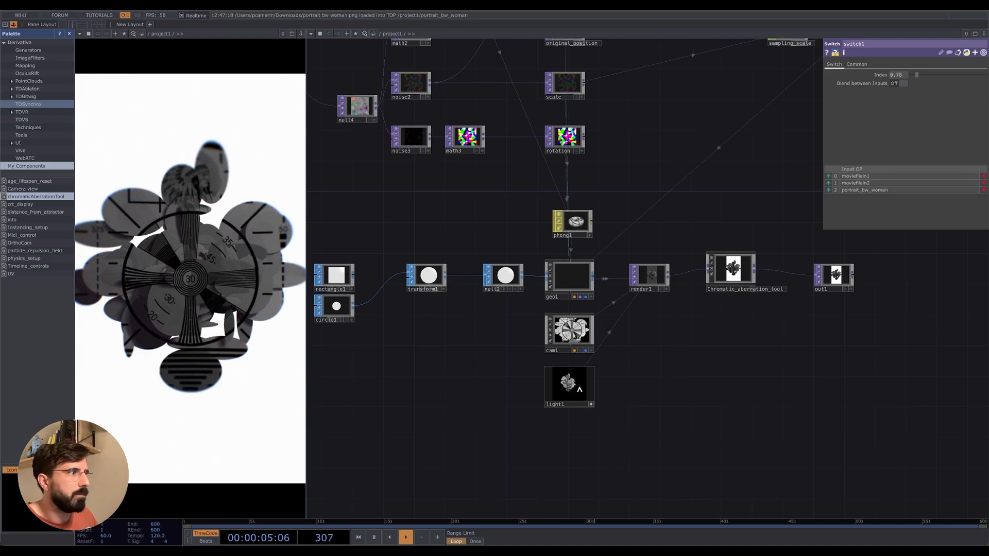
pyautogui.click(576, 333)
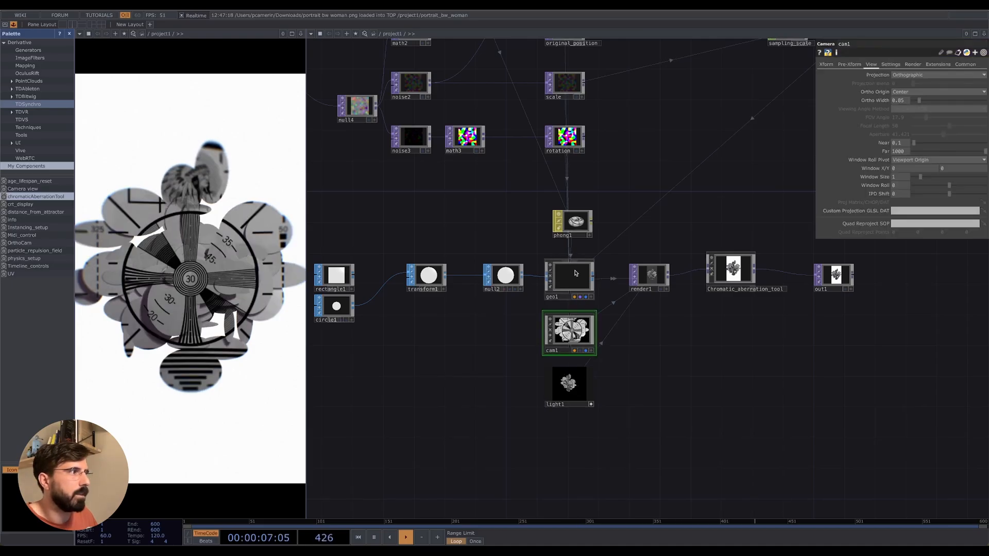
pyautogui.click(569, 277)
pyautogui.scroll(-6, 662, 304)
pyautogui.scroll(6, 664, 303)
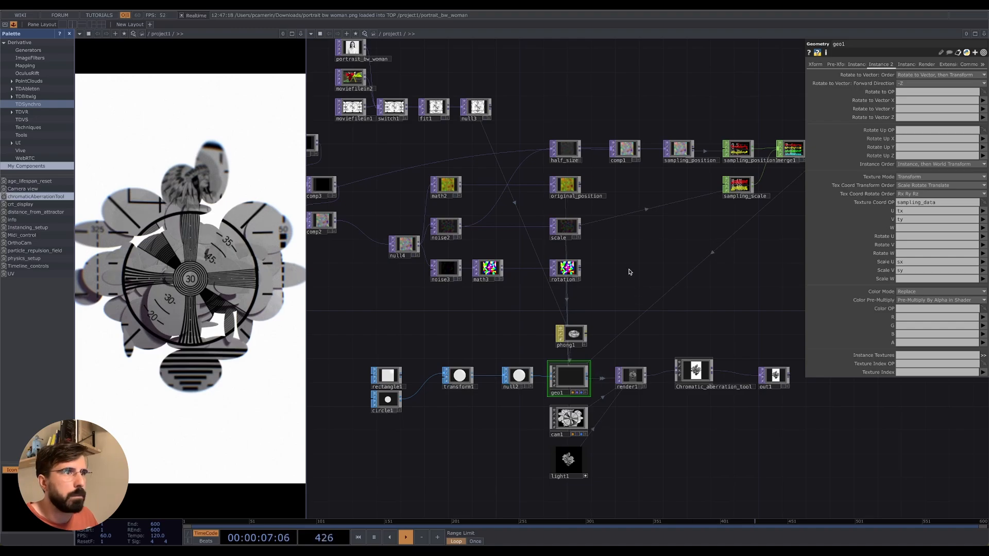
# Step: Examine the phong1 material's blending and depth settings
pyautogui.moveTo(633, 278); pyautogui.dragTo(652, 304)
pyautogui.moveTo(428, 318); pyautogui.dragTo(494, 317)
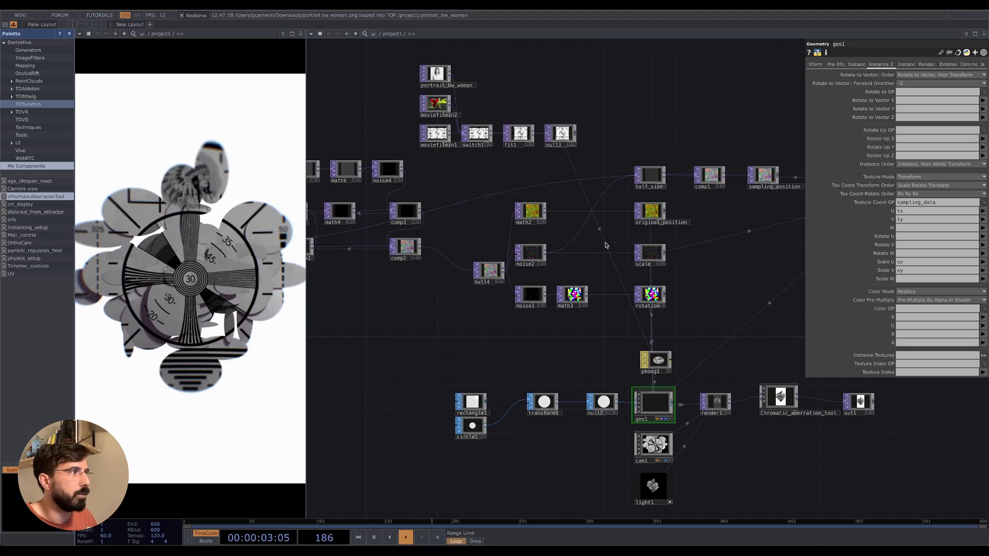
pyautogui.click(655, 361)
pyautogui.moveTo(400, 330); pyautogui.dragTo(491, 333)
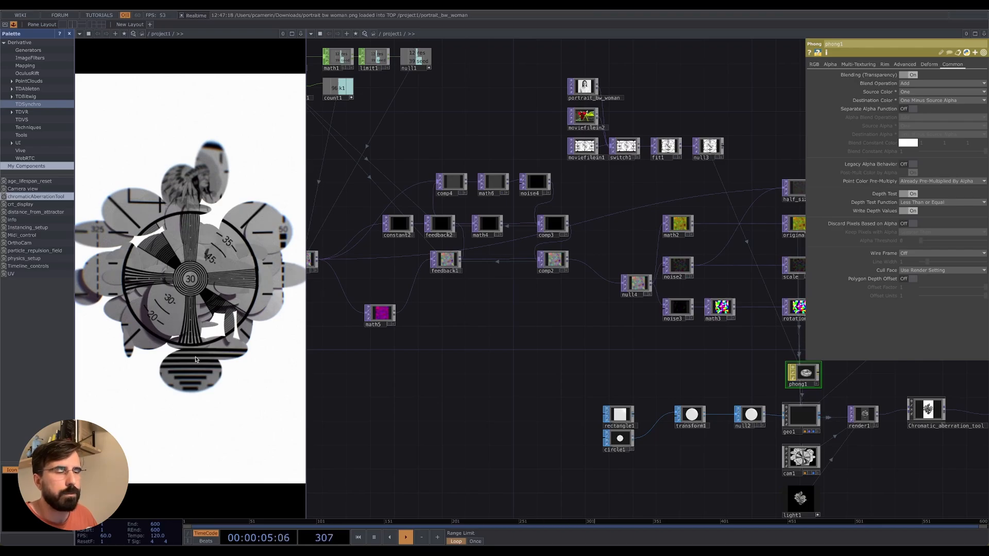
pyautogui.scroll(-3, 479, 378)
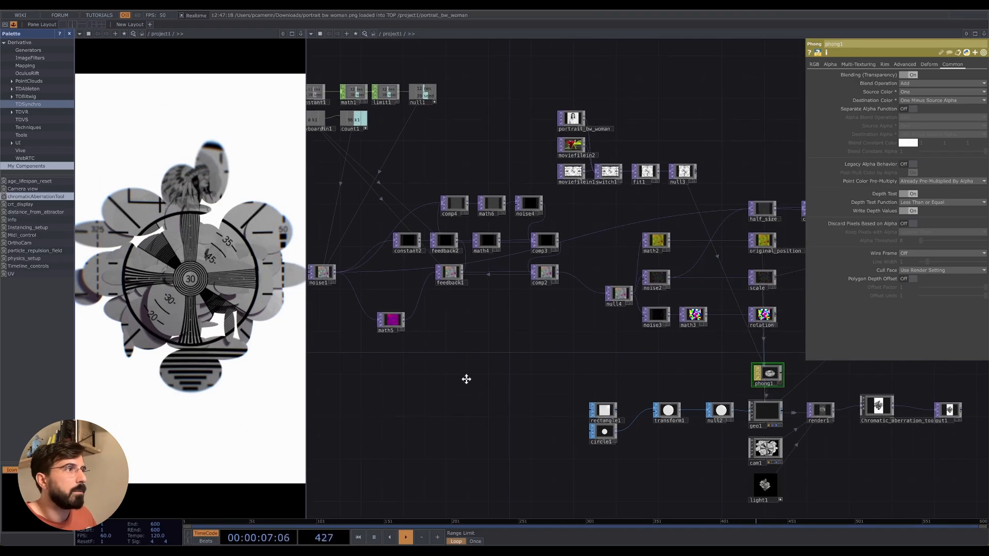
pyautogui.moveTo(466, 380); pyautogui.dragTo(584, 395)
pyautogui.scroll(-2, 567, 380)
pyautogui.moveTo(519, 365); pyautogui.dragTo(360, 321)
pyautogui.scroll(-3, 466, 355)
pyautogui.scroll(-2, 467, 356)
pyautogui.moveTo(461, 332); pyautogui.dragTo(486, 324)
pyautogui.moveTo(649, 386); pyautogui.dragTo(561, 358)
pyautogui.moveTo(661, 416); pyautogui.dragTo(735, 397)
pyautogui.moveTo(458, 281); pyautogui.dragTo(373, 318)
pyautogui.moveTo(481, 425); pyautogui.dragTo(557, 417)
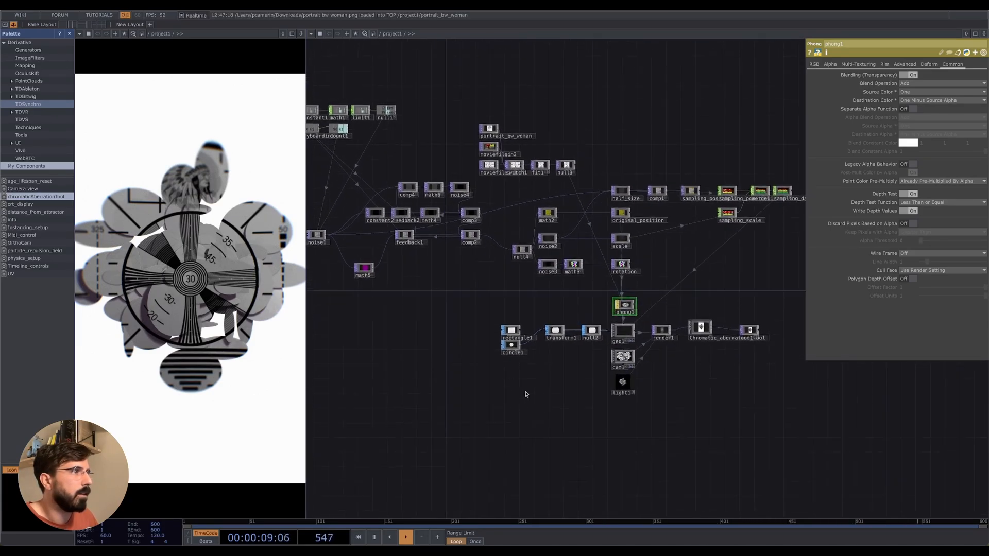
# Step: Delete the whole effect and rendering network, keeping only the keyboard and constant control CHOPs and the image source chain ending in null3
pyautogui.moveTo(400, 320); pyautogui.dragTo(464, 308)
pyautogui.moveTo(364, 170); pyautogui.dragTo(829, 473)
pyautogui.scroll(-1, 772, 403)
pyautogui.moveTo(785, 459); pyautogui.dragTo(309, 195, button='right')
pyautogui.press('Delete')
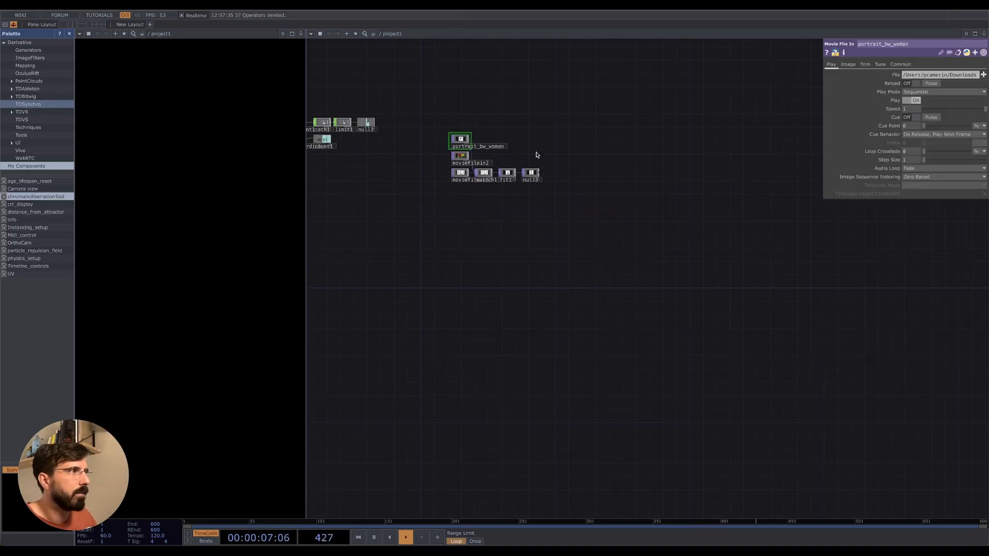
# Step: Inspect the keyboardin1 CHOP's settings and fire its trigger key 1 several times to advance the connected count1 CHOP
pyautogui.moveTo(678, 254); pyautogui.dragTo(783, 290)
pyautogui.scroll(5, 585, 188)
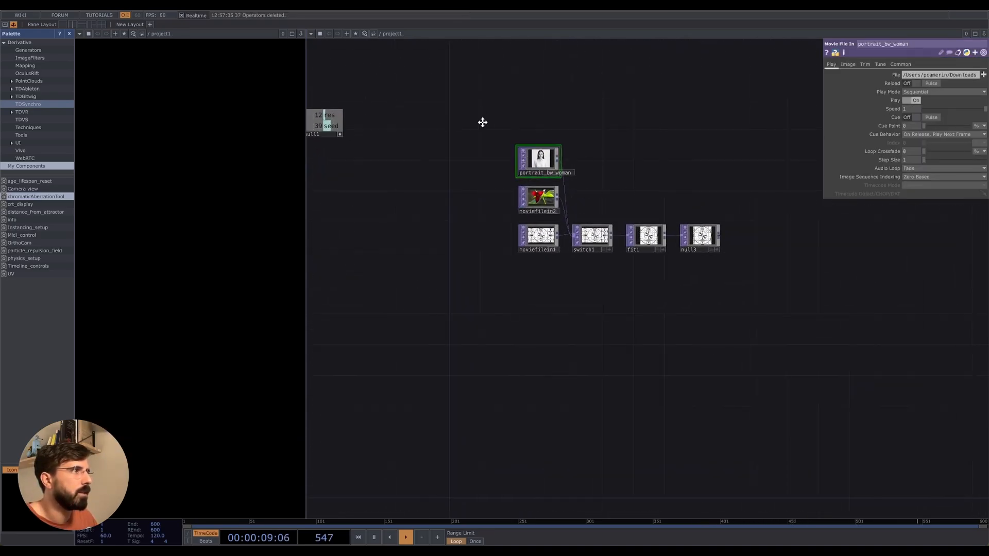
pyautogui.moveTo(482, 122); pyautogui.dragTo(719, 251)
pyautogui.scroll(1, 620, 199)
pyautogui.moveTo(621, 264); pyautogui.dragTo(601, 320)
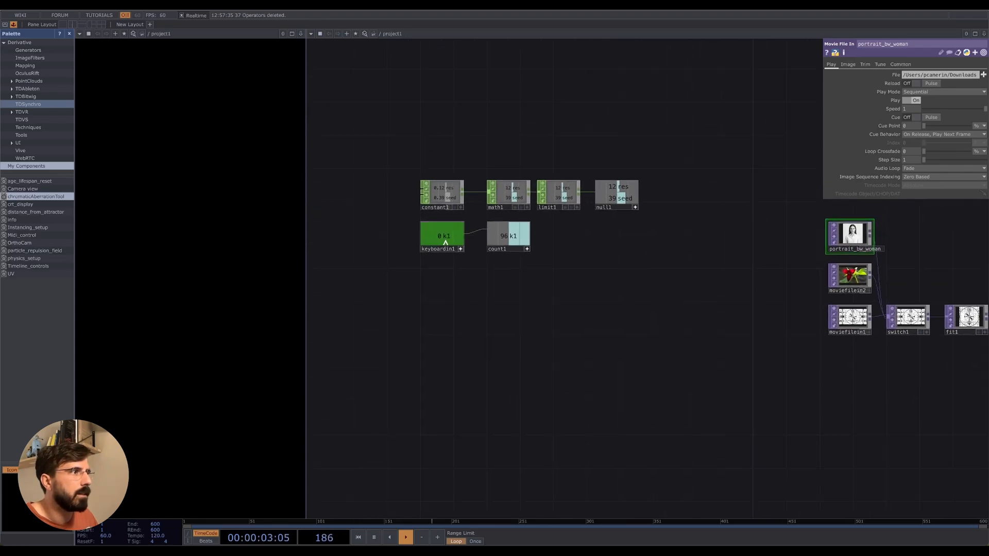
pyautogui.click(446, 246)
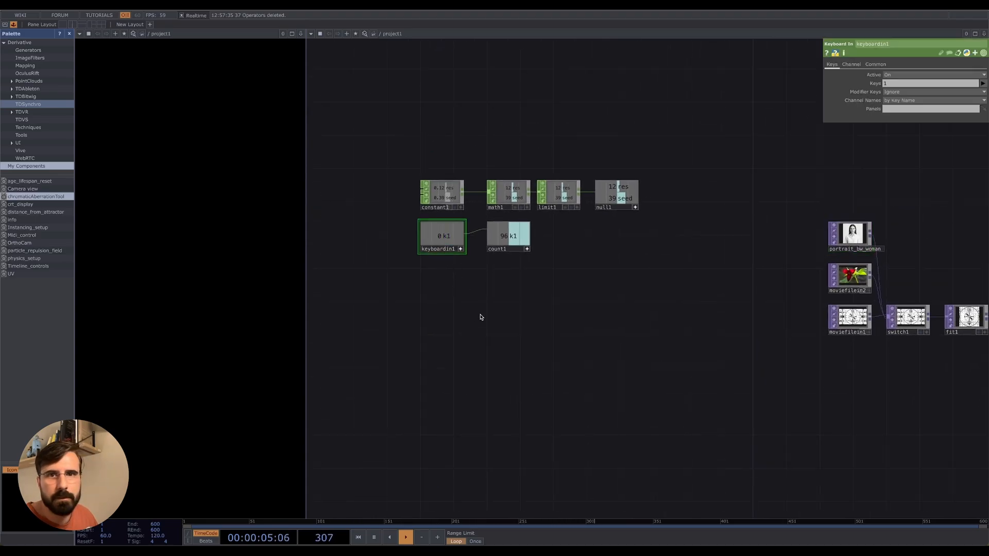
pyautogui.moveTo(547, 325); pyautogui.dragTo(542, 328)
pyautogui.press('1')
pyautogui.press('1')
pyautogui.press('1')
pyautogui.press('1')
pyautogui.press('1')
pyautogui.press('1')
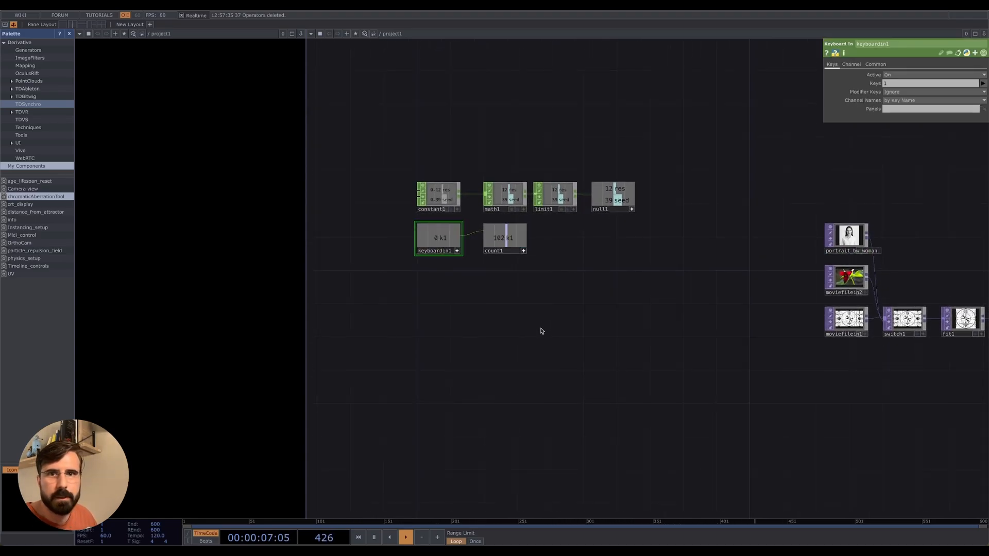
# Step: Advance the count1 CHOP with the keyboard trigger again and rename it as seed
pyautogui.click(501, 242)
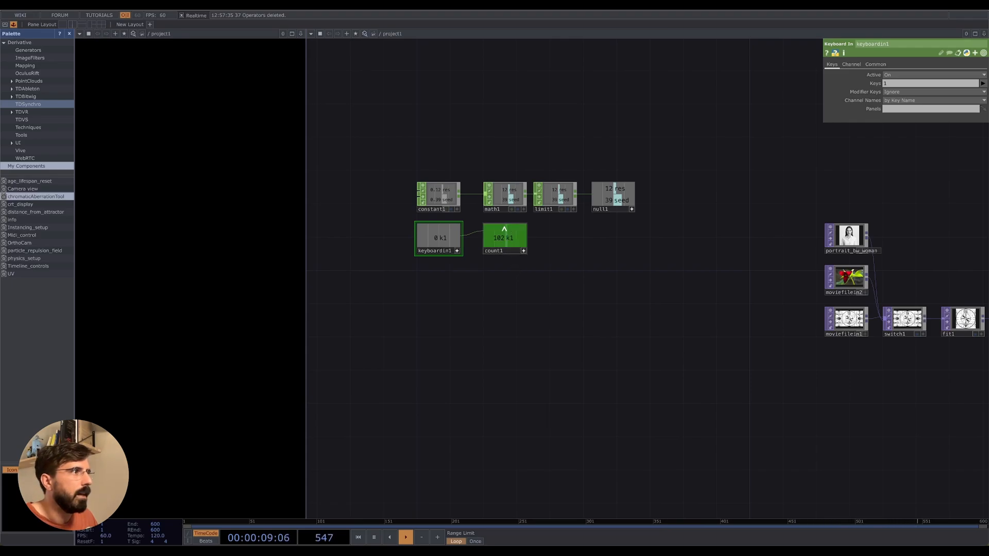
pyautogui.press('1')
pyautogui.click(499, 254)
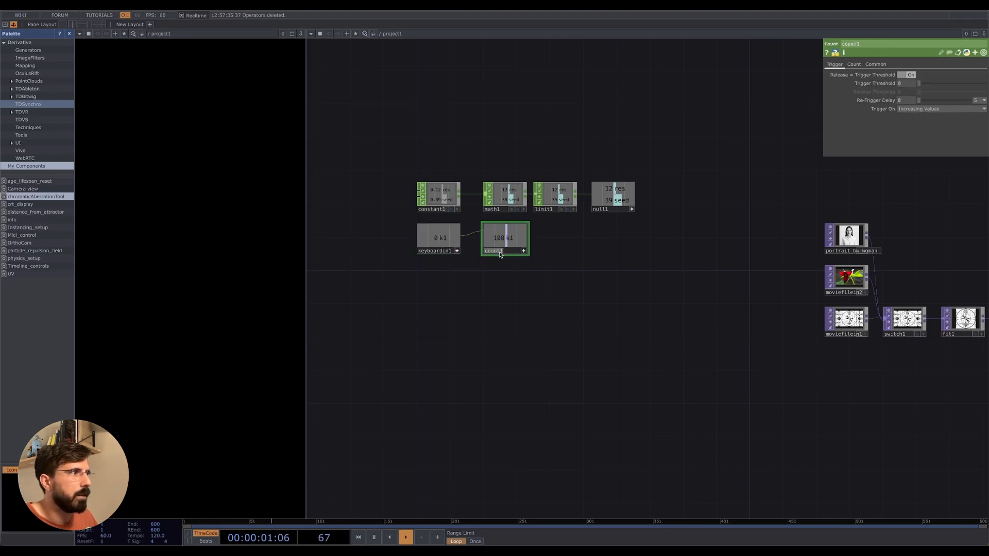
pyautogui.write('seed')
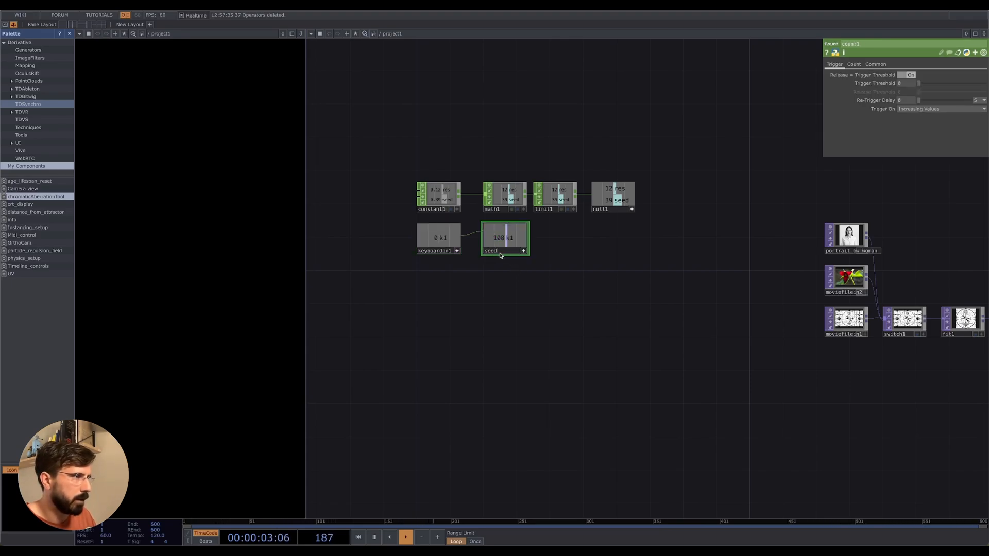
pyautogui.click(526, 292)
pyautogui.moveTo(540, 266); pyautogui.dragTo(545, 268)
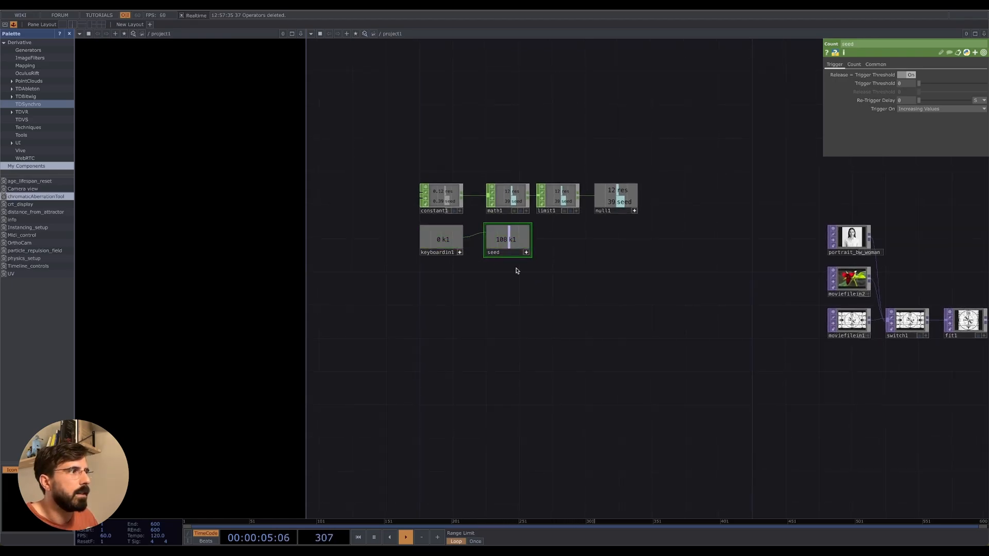
# Step: Remove the seed channel from the constant1 CHOP, leaving only the res channel
pyautogui.click(504, 242)
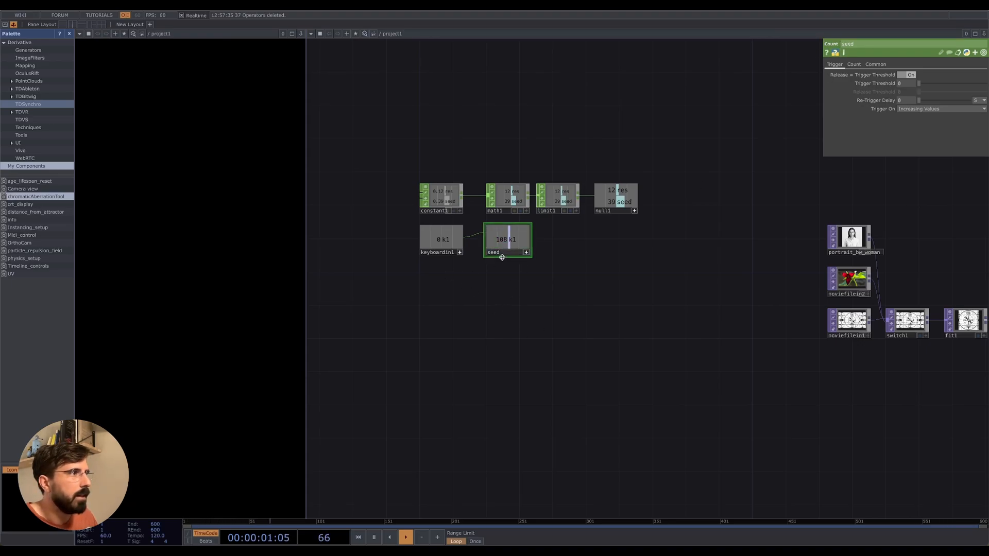
pyautogui.moveTo(541, 395); pyautogui.dragTo(473, 338)
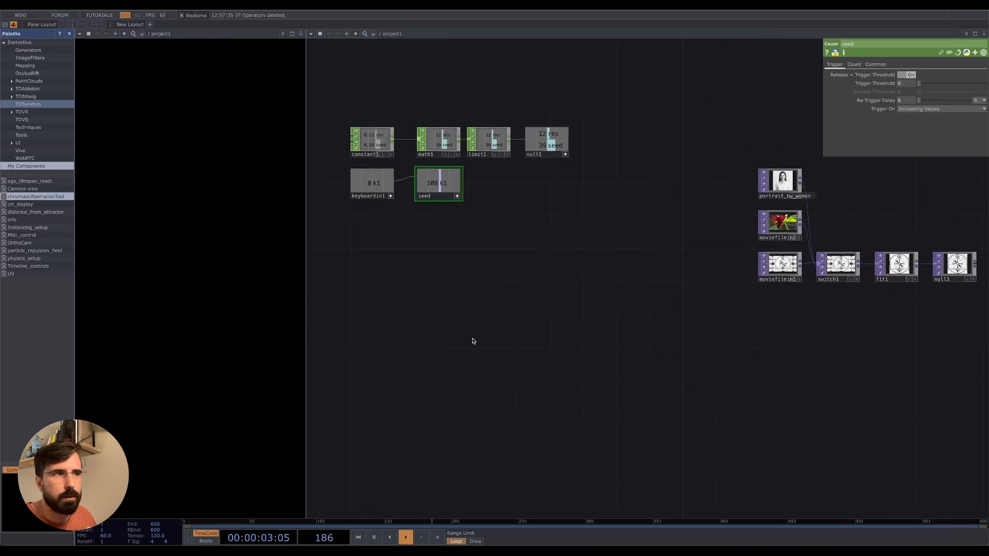
pyautogui.moveTo(489, 295); pyautogui.dragTo(492, 333)
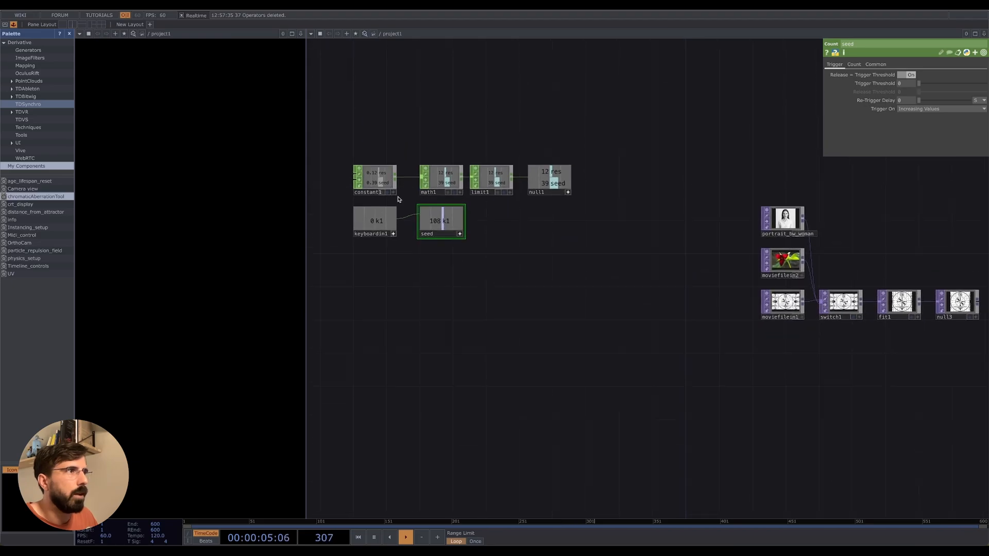
pyautogui.click(377, 180)
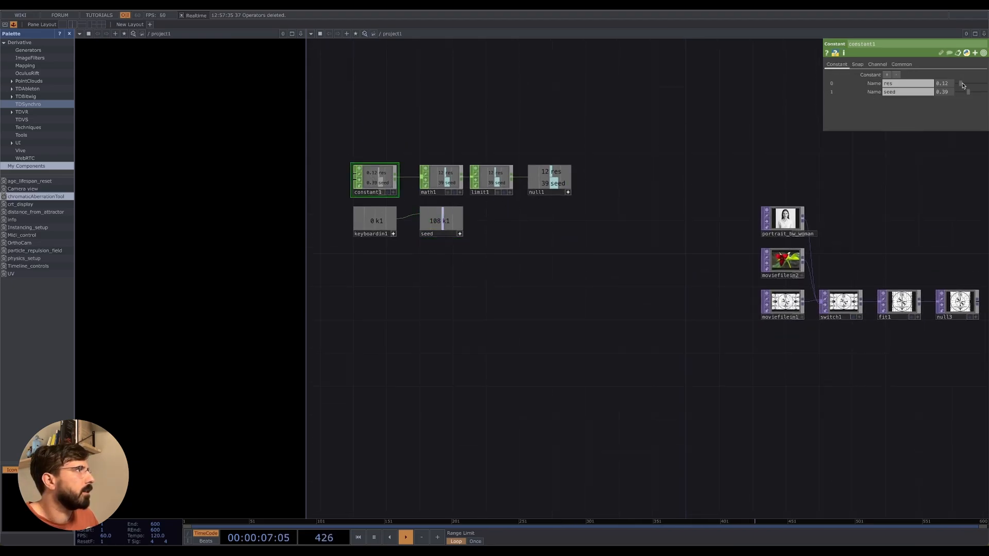
pyautogui.click(896, 75)
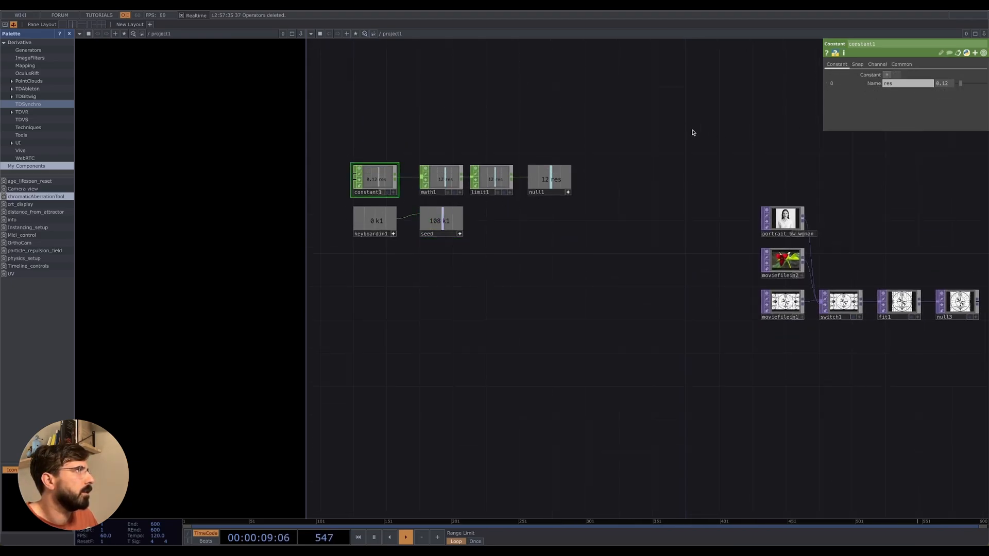
# Step: Delete the resolution control chain of constant1, math1, limit1 and null1 above the keyboard CHOPs
pyautogui.hscroll(-2, 653, 196)
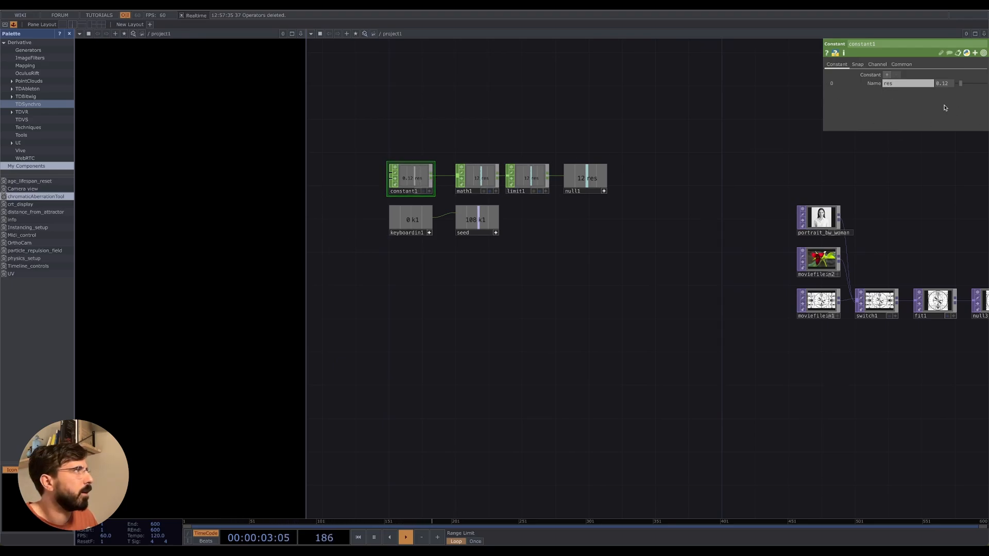
pyautogui.moveTo(664, 145); pyautogui.dragTo(390, 200)
pyautogui.press('Delete')
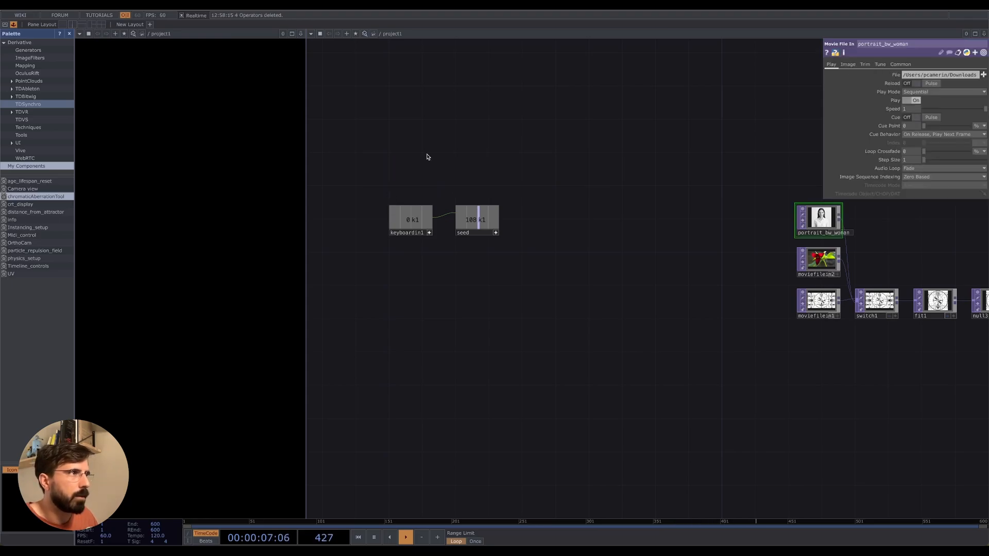
# Step: Add a Constant CHOP above keyboardin1 and name its channel res
pyautogui.press('Tab')
pyautogui.click(338, 55)
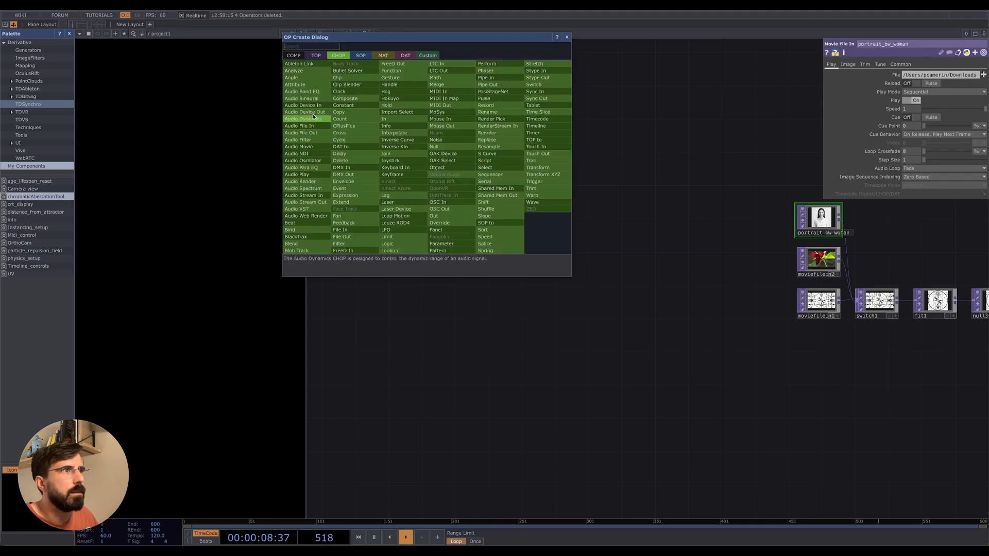
pyautogui.click(349, 107)
pyautogui.click(410, 170)
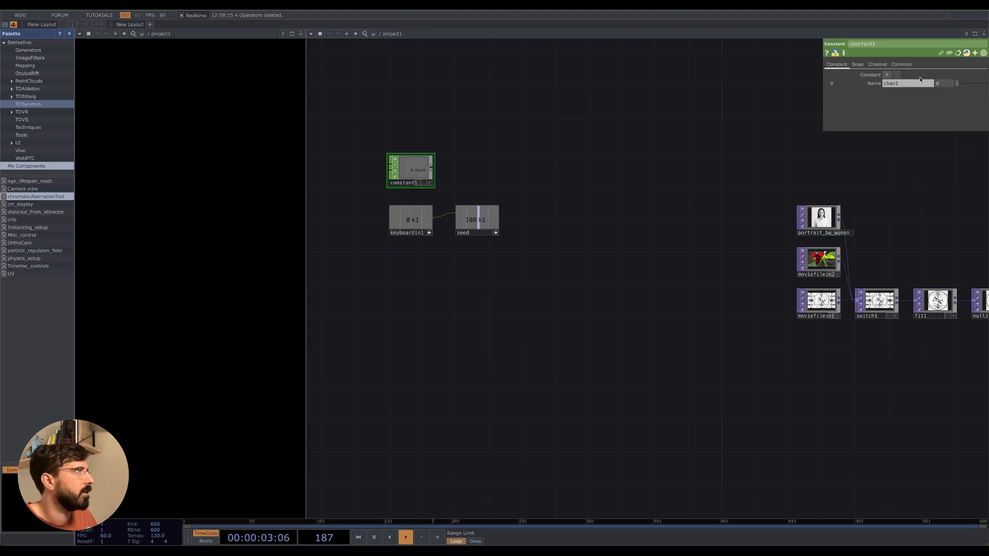
pyautogui.click(907, 84)
pyautogui.write('r')
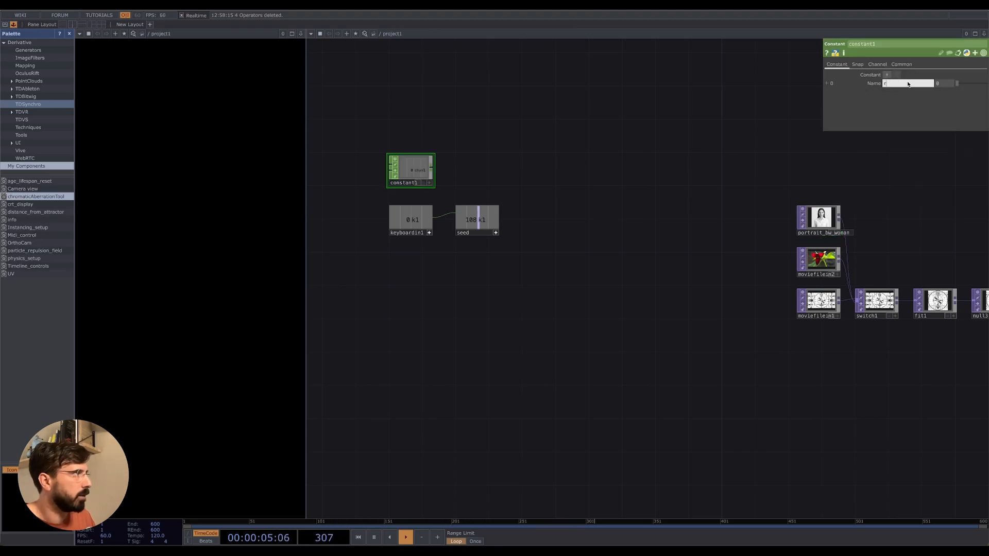
pyautogui.write('es')
pyautogui.press('Return')
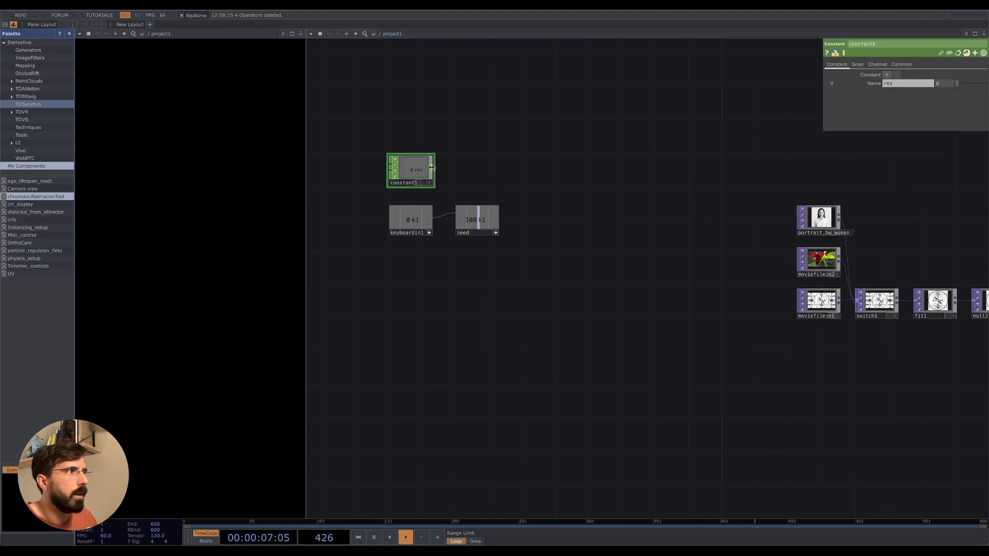
# Step: Set constant1's res value to 1 and connect a new Math CHOP to its output
pyautogui.moveTo(957, 84); pyautogui.dragTo(985, 85)
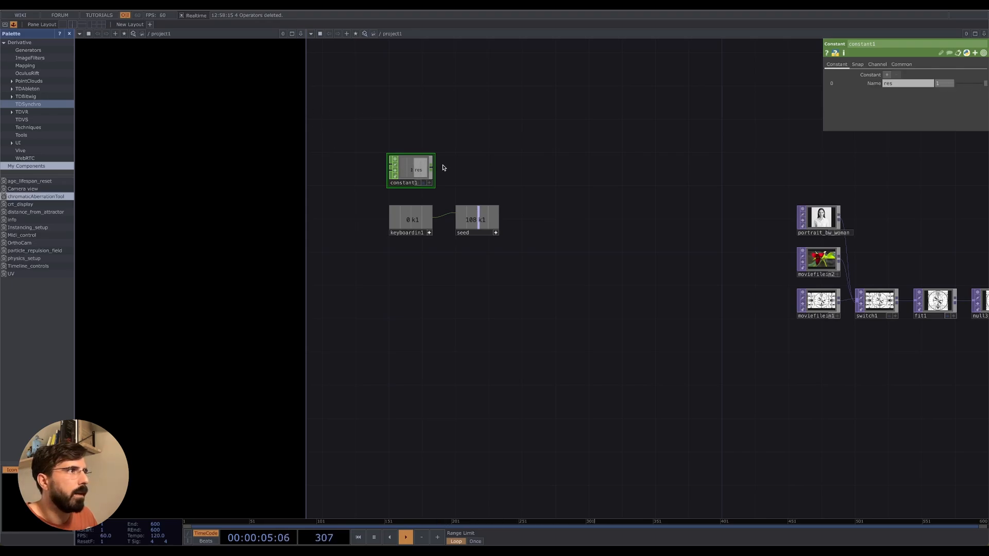
pyautogui.press('Tab')
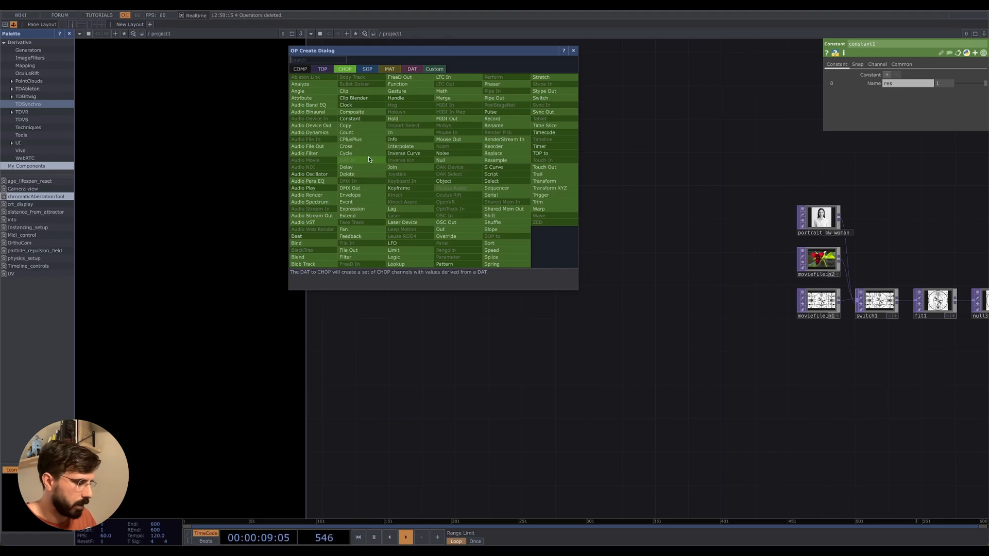
pyautogui.write('math')
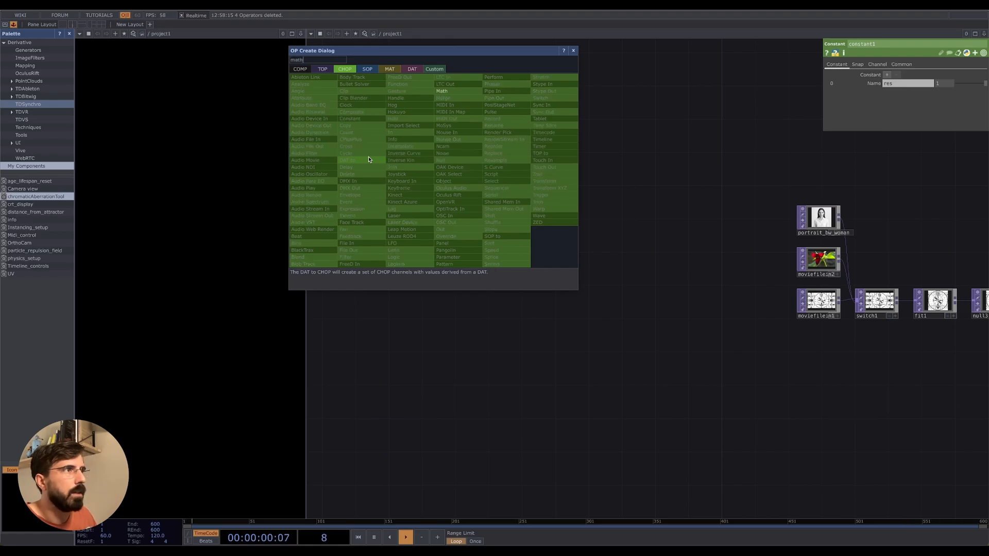
pyautogui.click(441, 90)
pyautogui.rightClick(432, 168)
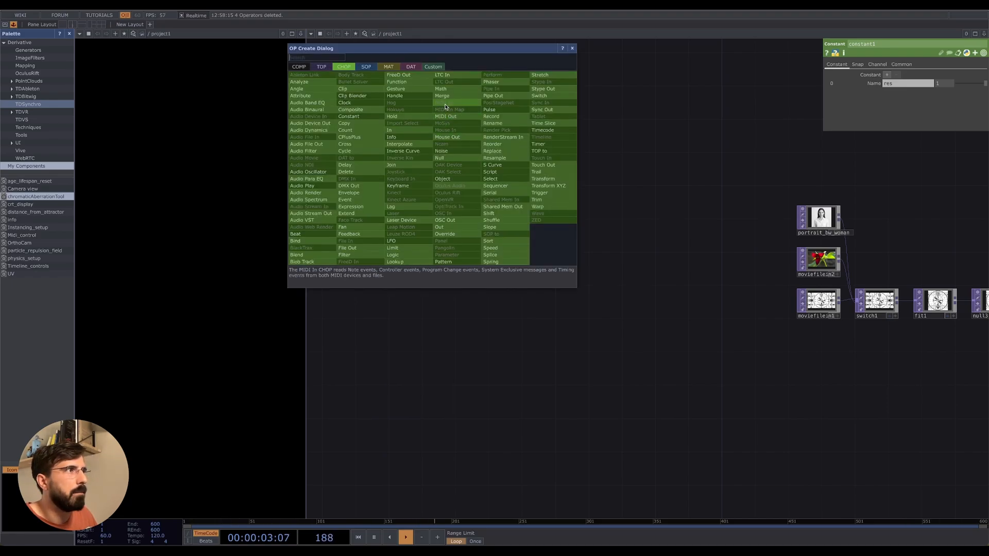
pyautogui.click(450, 97)
pyautogui.click(469, 172)
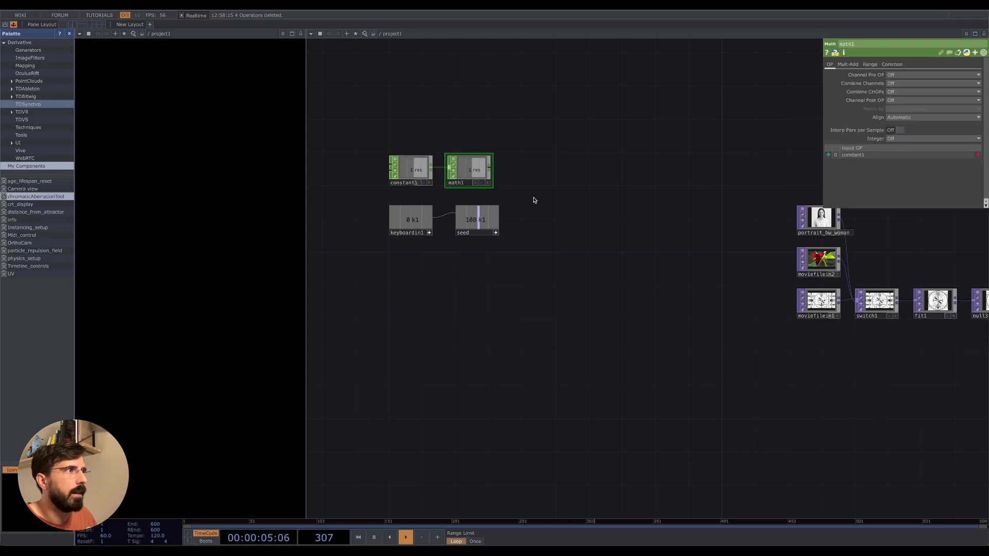
# Step: Set the upper To Range value of the math1 CHOP to 50
pyautogui.click(847, 64)
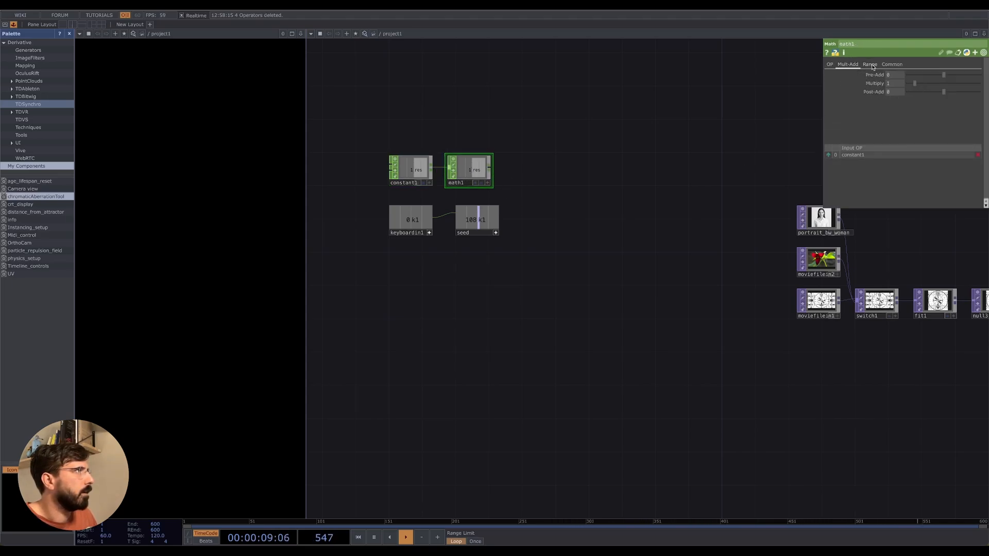
pyautogui.click(869, 64)
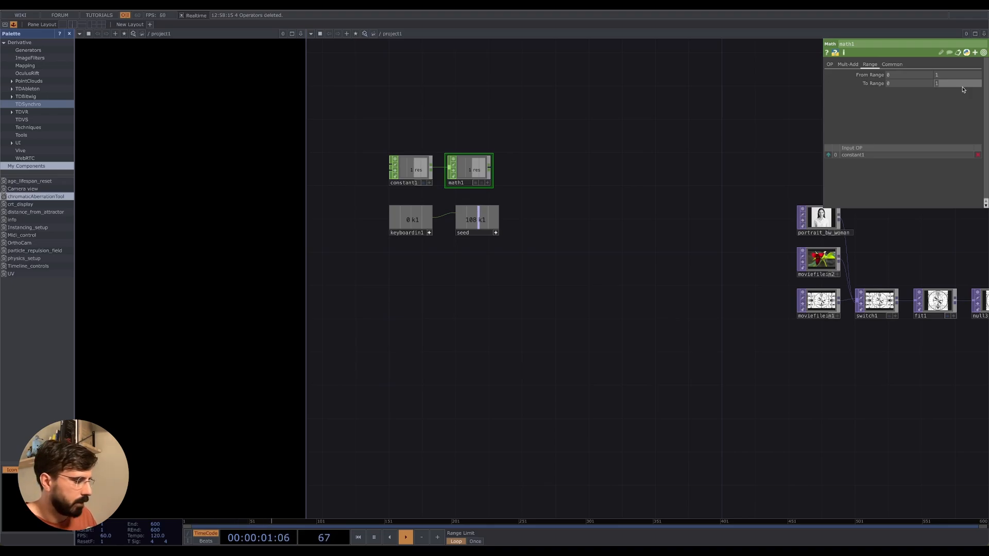
pyautogui.write('100')
pyautogui.press('Return')
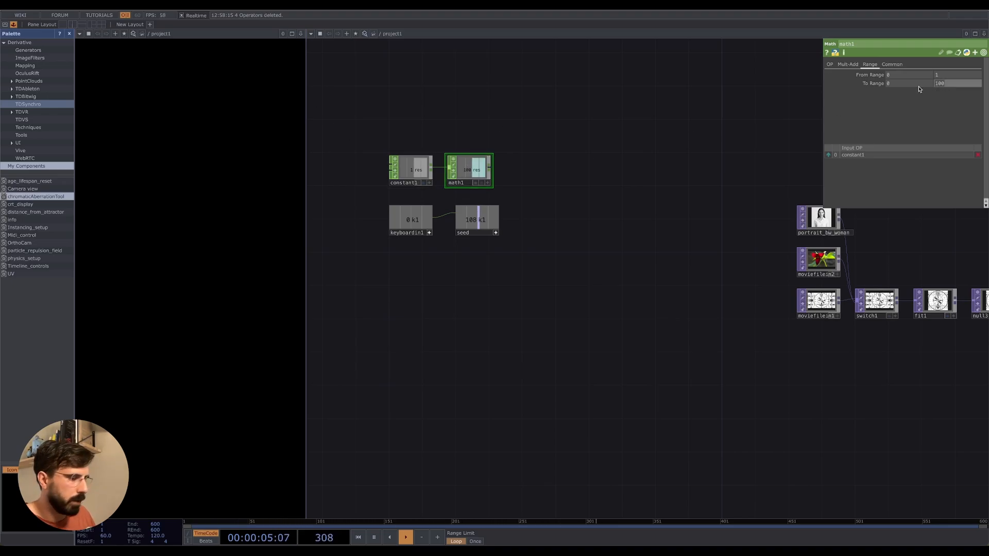
pyautogui.press('Return')
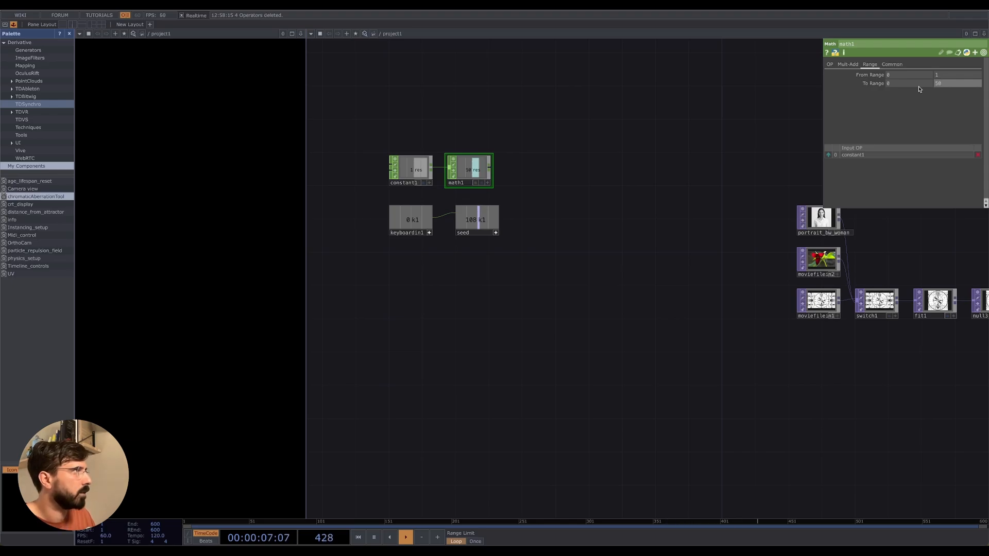
# Step: Connect a Null CHOP to math1's output, leaving a gap between them, and rename it variables
pyautogui.rightClick(490, 165)
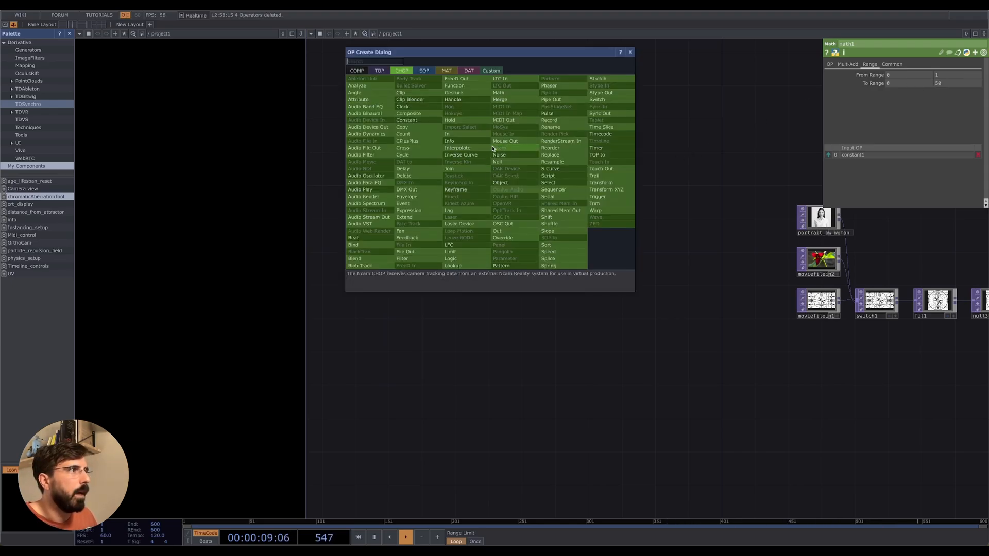
pyautogui.click(523, 159)
pyautogui.click(593, 174)
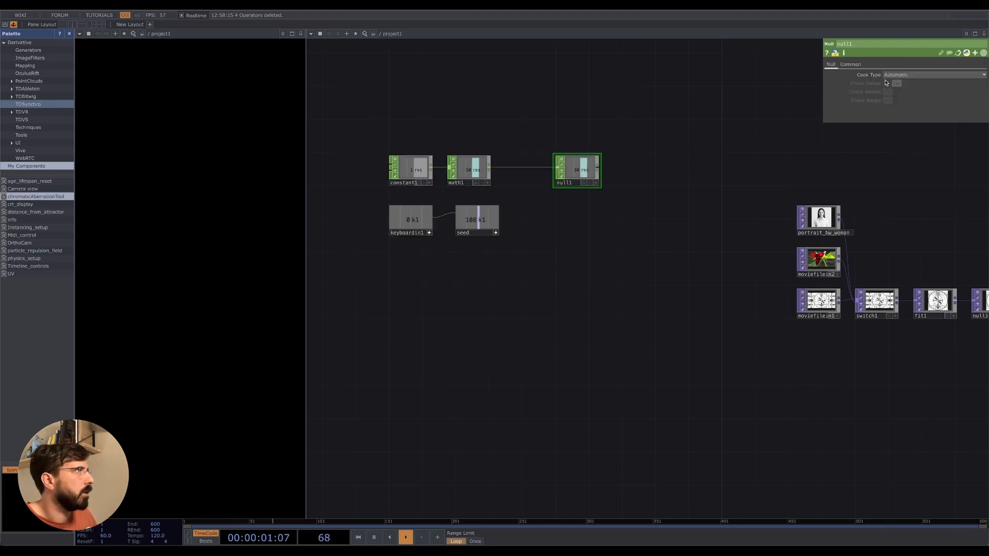
pyautogui.click(563, 184)
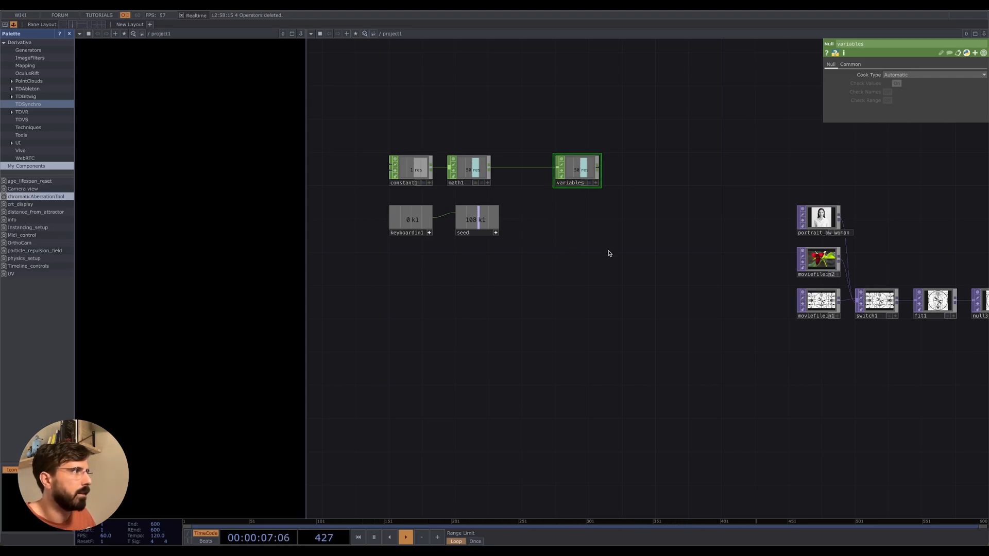
# Step: Lower the res value in constant1 to about 0.69 to test the scaled output
pyautogui.moveTo(609, 253)
pyautogui.mouseDown()
pyautogui.moveTo(481, 257)
pyautogui.moveTo(439, 287)
pyautogui.moveTo(602, 258)
pyautogui.mouseUp()
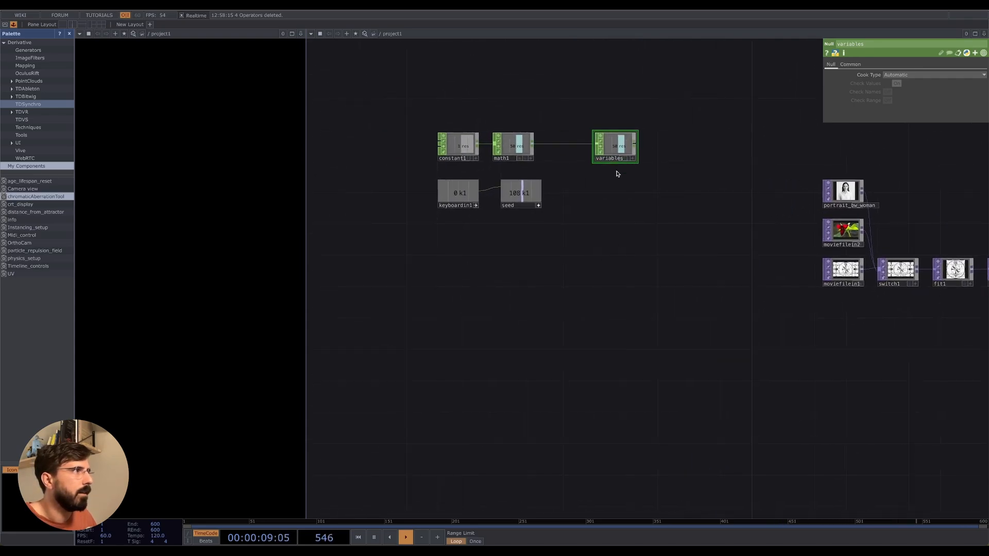
pyautogui.click(458, 145)
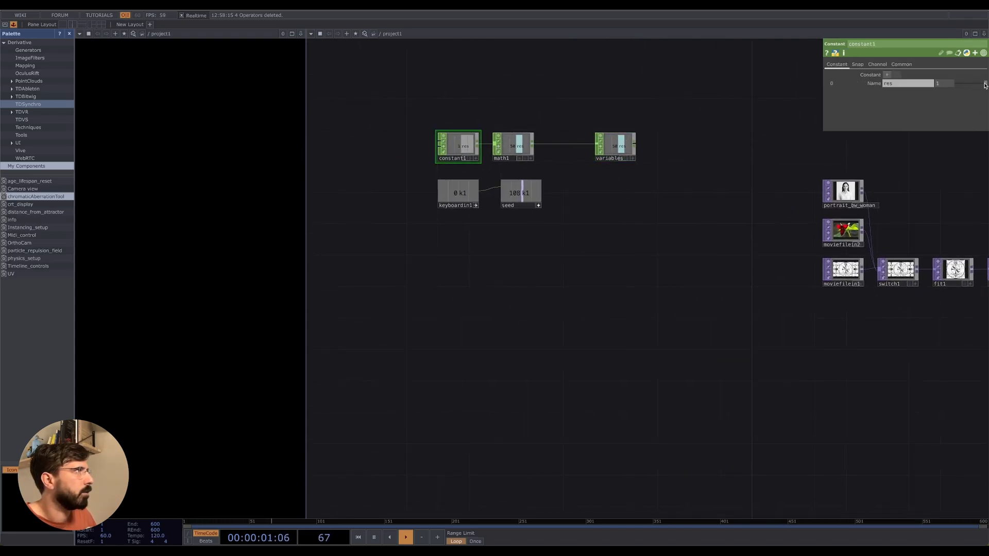
pyautogui.moveTo(985, 85)
pyautogui.mouseDown()
pyautogui.moveTo(966, 85)
pyautogui.moveTo(976, 85)
pyautogui.mouseUp()
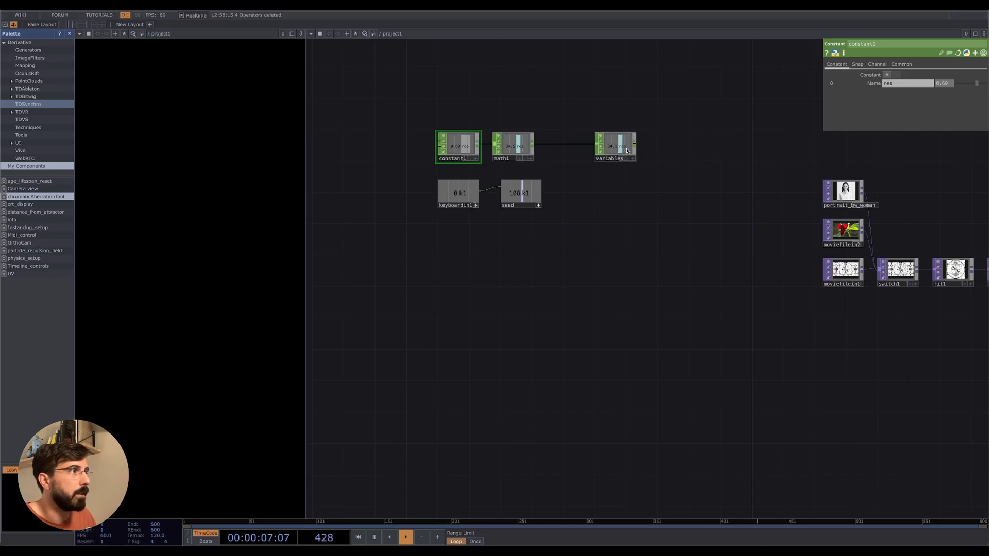
# Step: Insert a Limit CHOP between math1 and the variables Null CHOP
pyautogui.rightClick(535, 145)
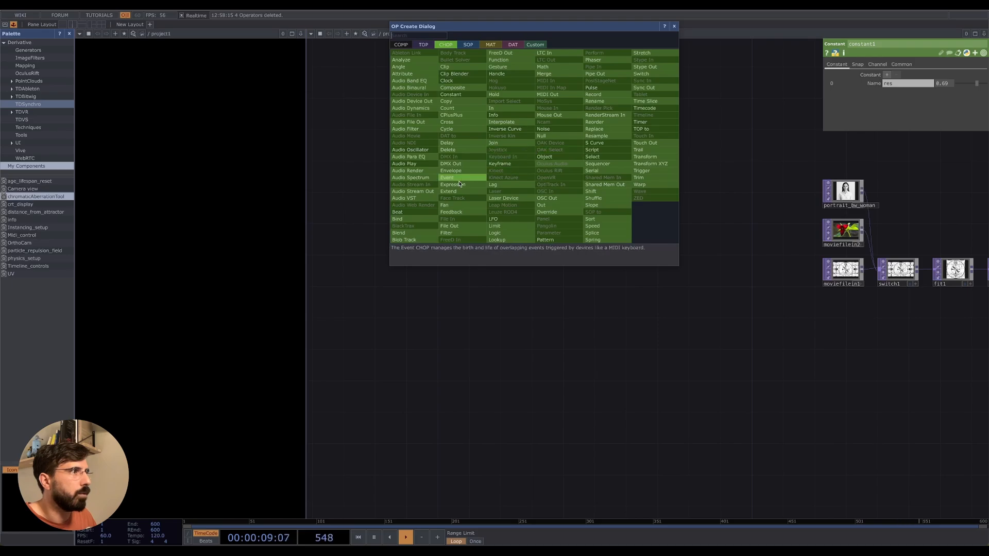
pyautogui.write('lim')
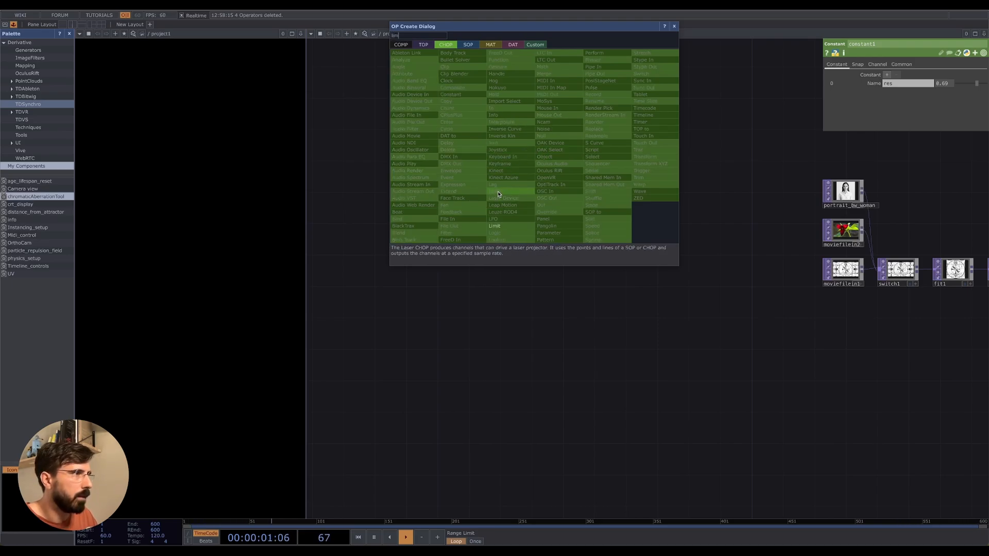
pyautogui.click(512, 228)
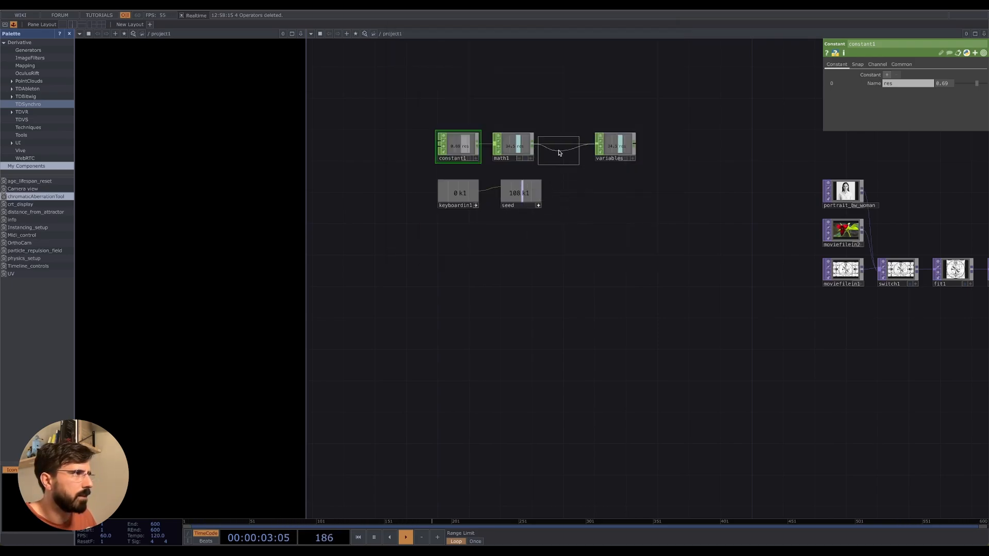
pyautogui.click(561, 149)
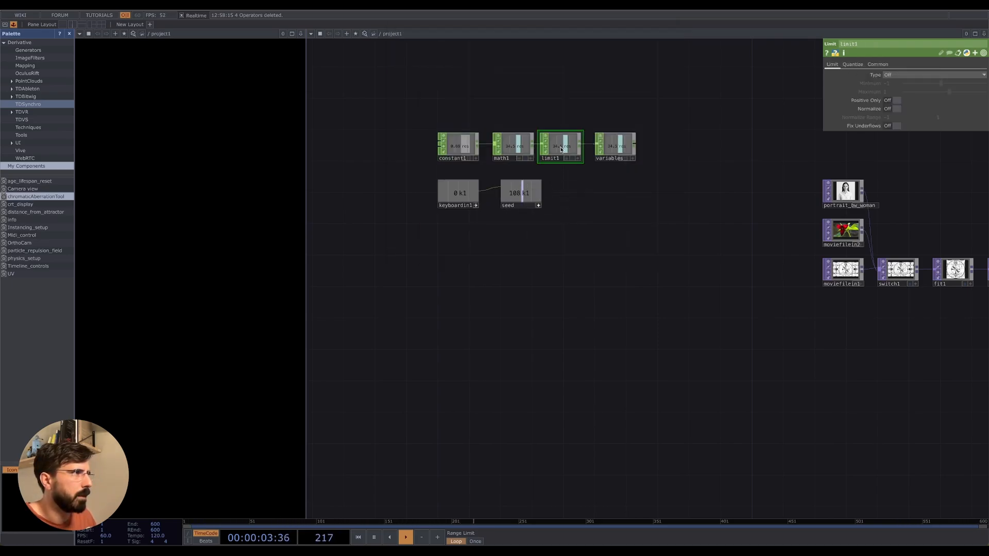
# Step: Set limit1's Quantize Value to Round with a Value Step of 1
pyautogui.click(852, 65)
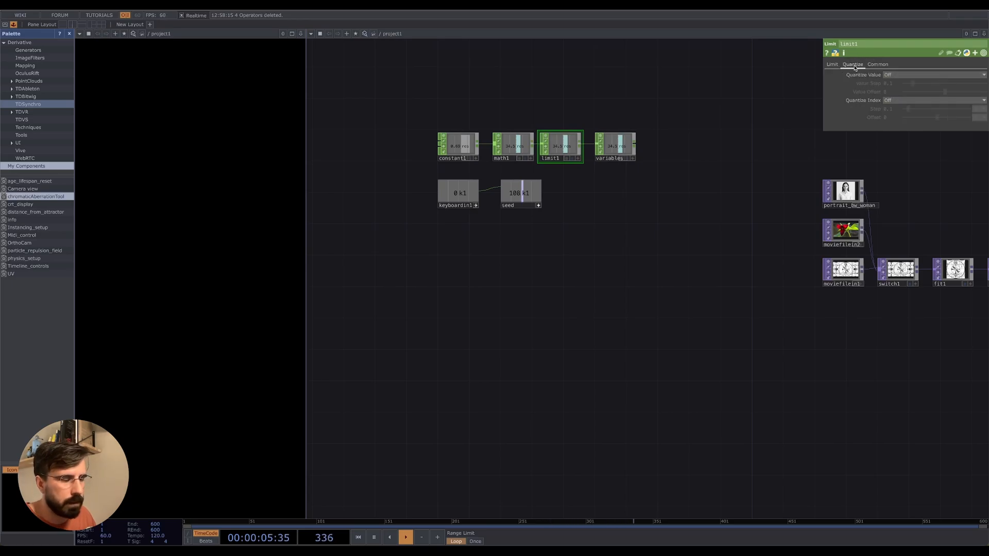
pyautogui.click(889, 75)
pyautogui.click(887, 83)
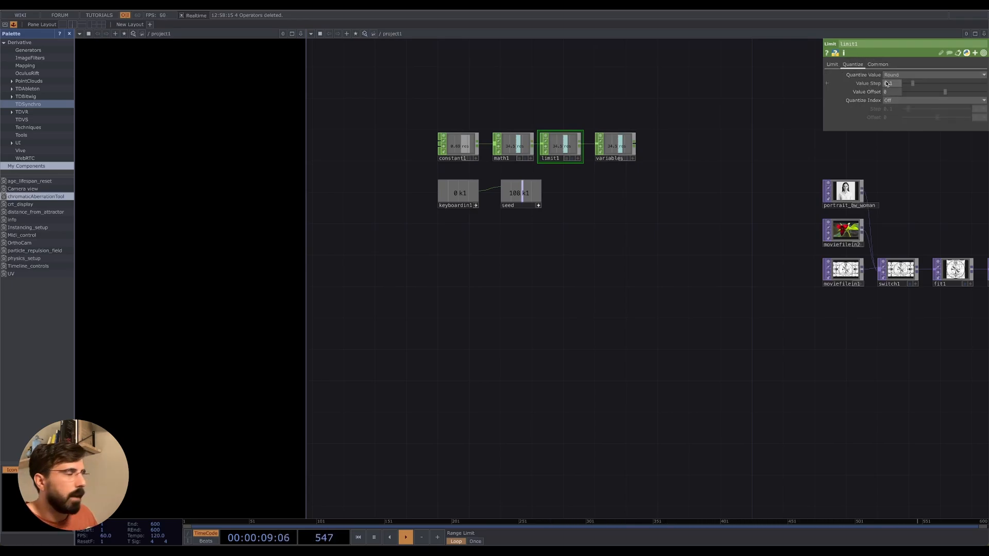
pyautogui.moveTo(896, 86); pyautogui.dragTo(866, 86)
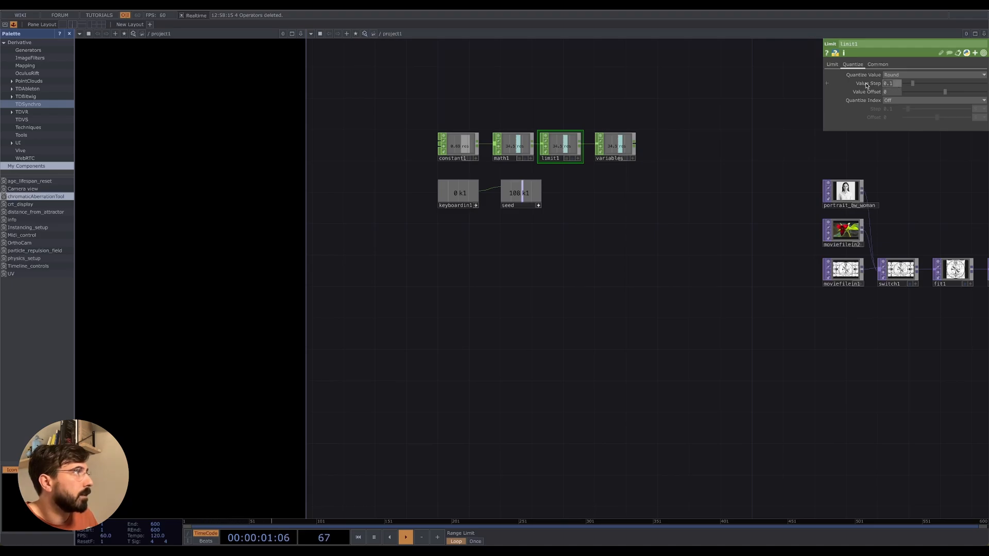
pyautogui.write('1')
pyautogui.press('Return')
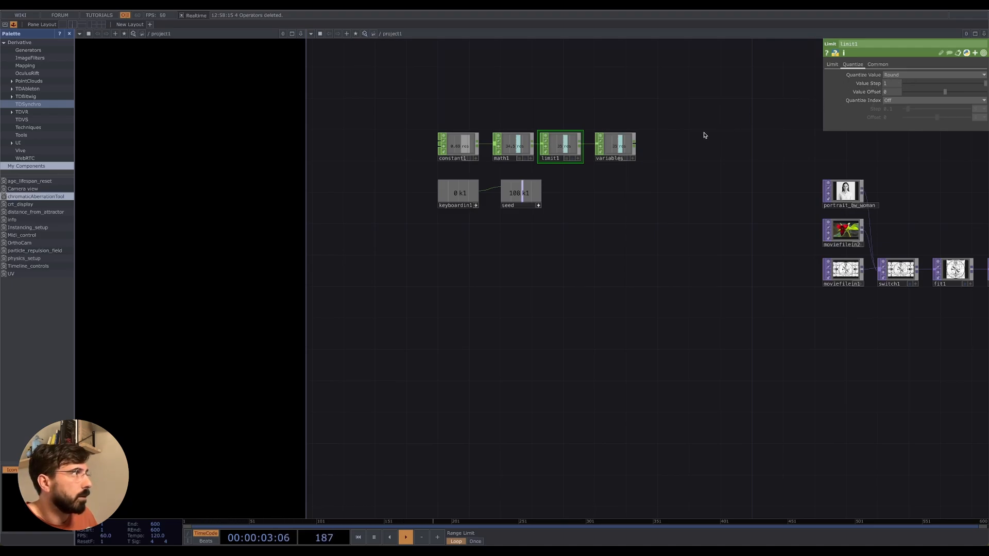
# Step: Lower the res value in constant1 to about 0.27
pyautogui.moveTo(554, 222); pyautogui.dragTo(545, 194)
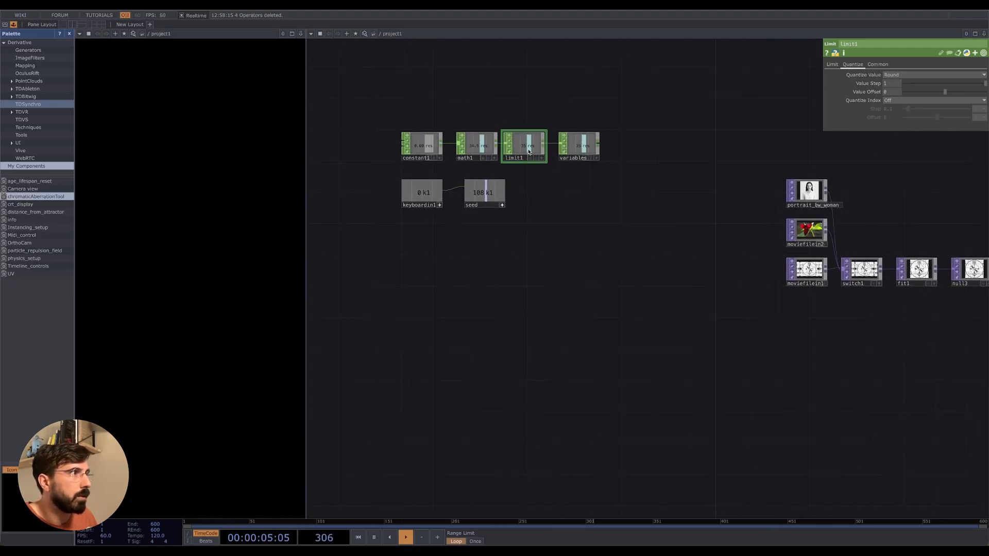
pyautogui.click(422, 145)
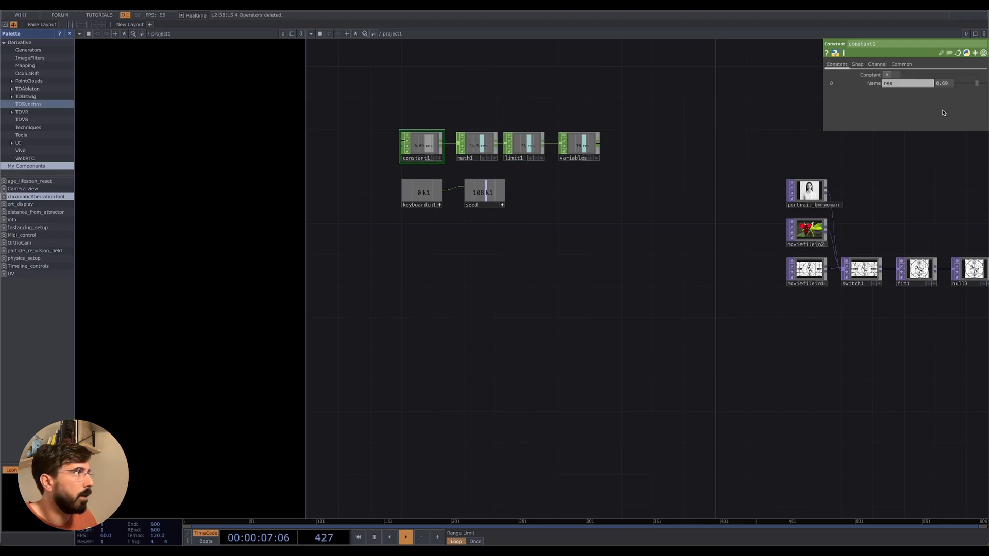
pyautogui.moveTo(972, 79); pyautogui.dragTo(955, 92)
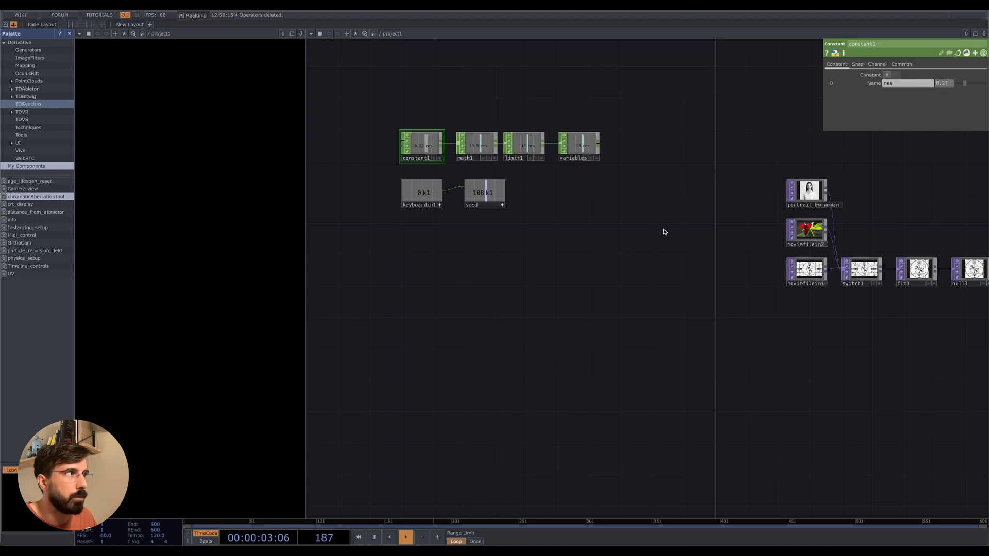
# Step: Add a Noise TOP below the keyboard CHOPs and turn off its Monochrome option
pyautogui.moveTo(572, 296)
pyautogui.mouseDown()
pyautogui.moveTo(638, 239)
pyautogui.moveTo(584, 285)
pyautogui.mouseUp()
pyautogui.press('Tab')
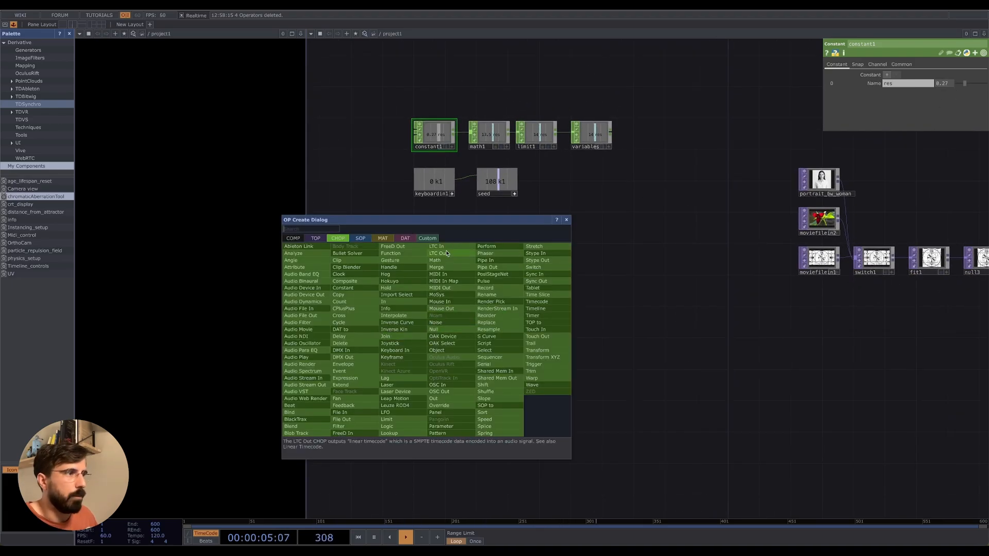
pyautogui.click(315, 238)
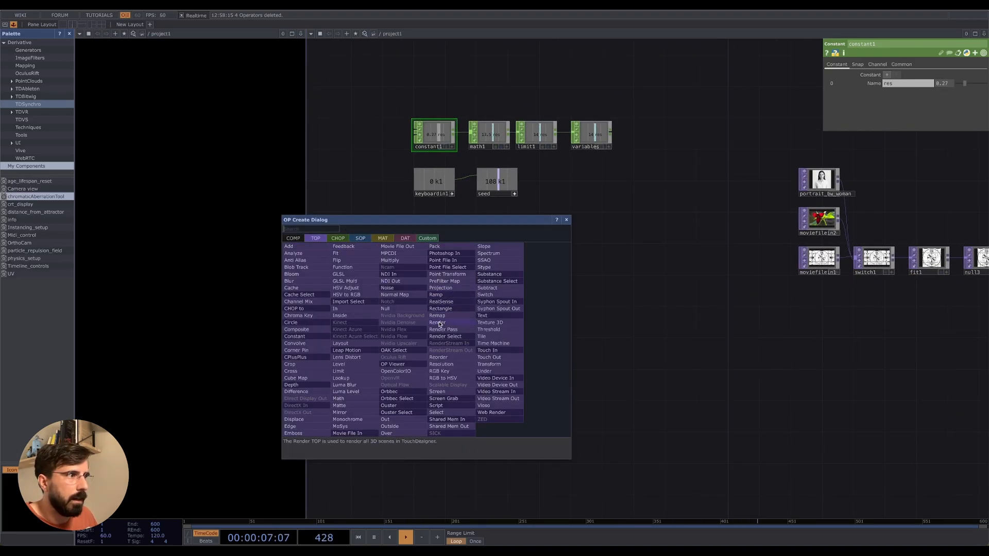
pyautogui.click(394, 288)
pyautogui.click(450, 332)
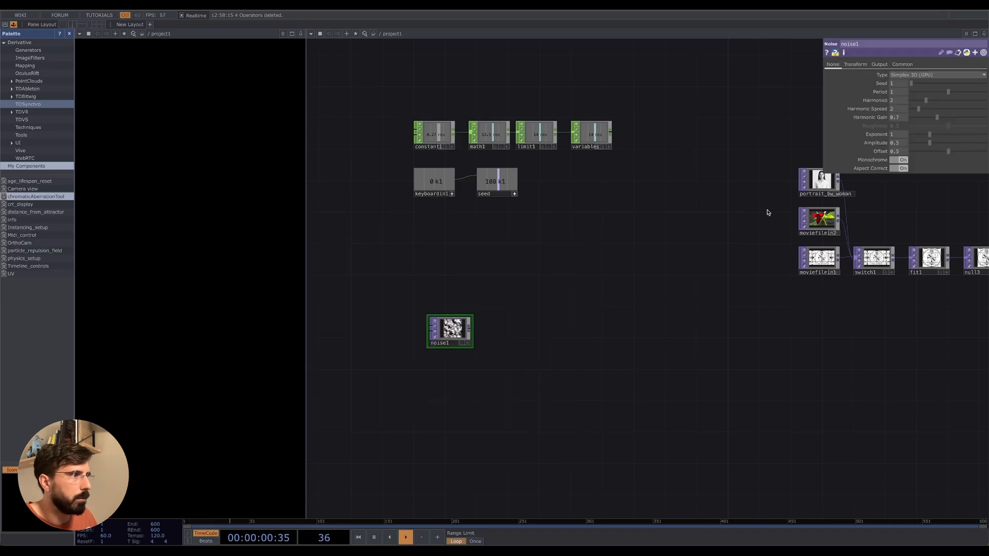
pyautogui.click(899, 159)
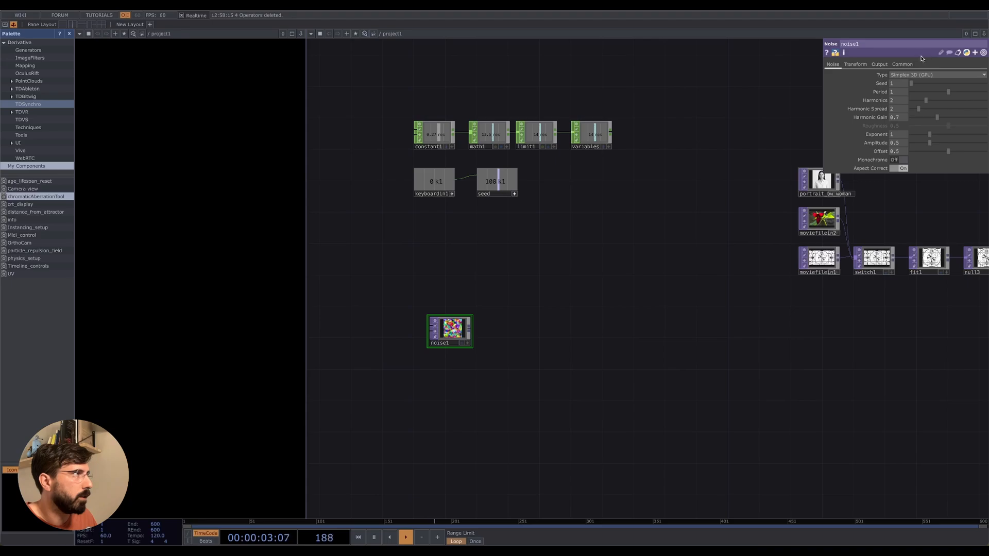
# Step: Set noise1's Pixel Format to 32-bit float (RGBA) and its Viewer Smoothness to Nearest Pixel, and return to its noise parameters
pyautogui.click(902, 65)
pyautogui.click(926, 160)
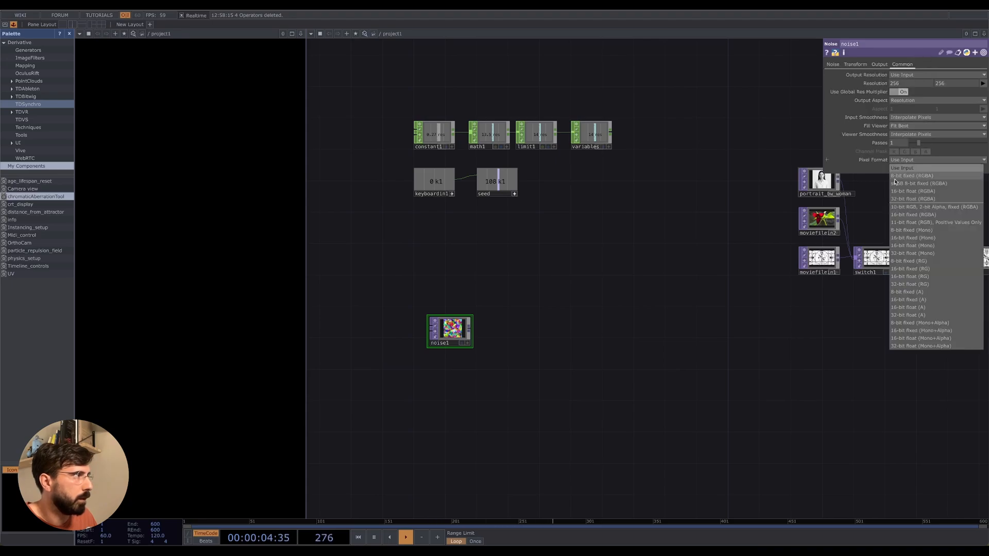
pyautogui.click(912, 199)
pyautogui.click(906, 135)
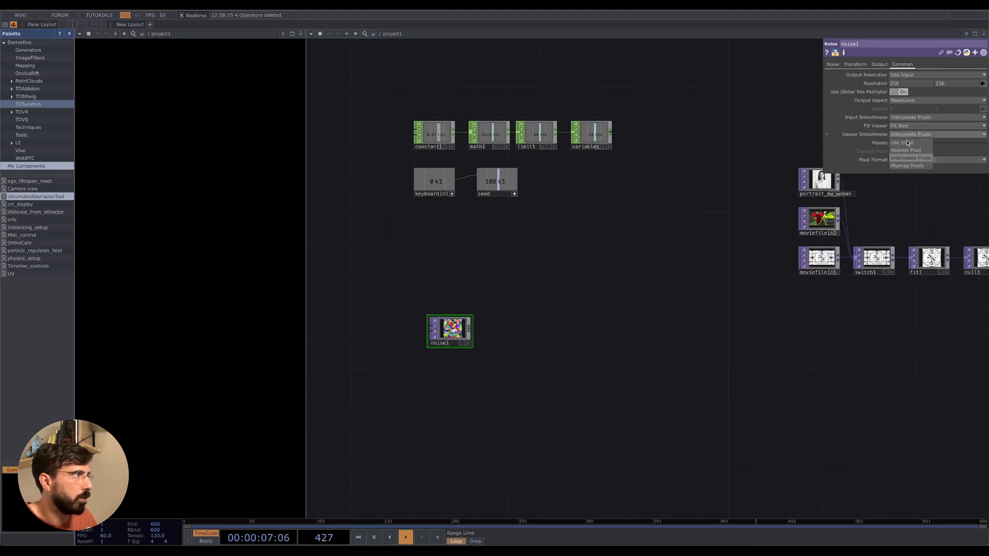
pyautogui.click(910, 143)
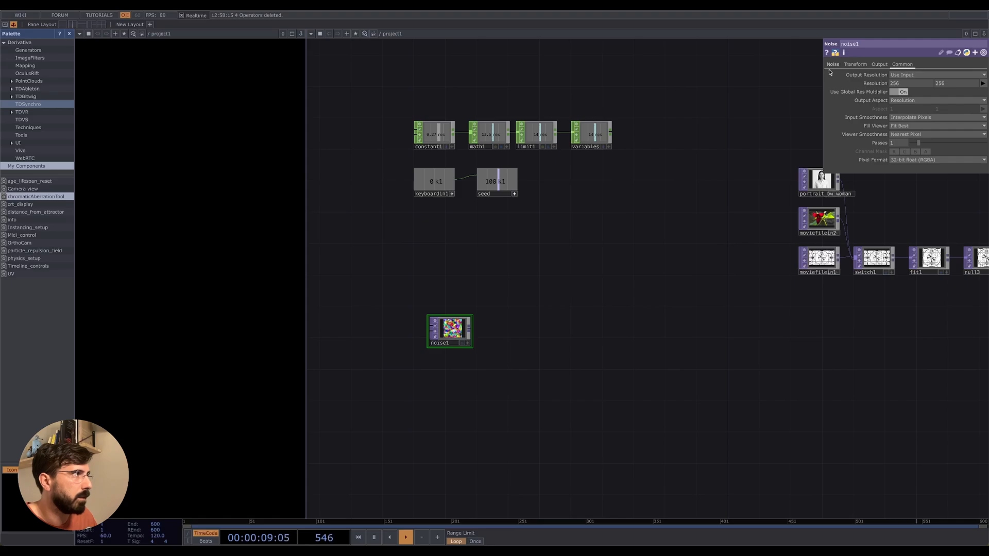
pyautogui.click(832, 65)
pyautogui.scroll(1, 465, 330)
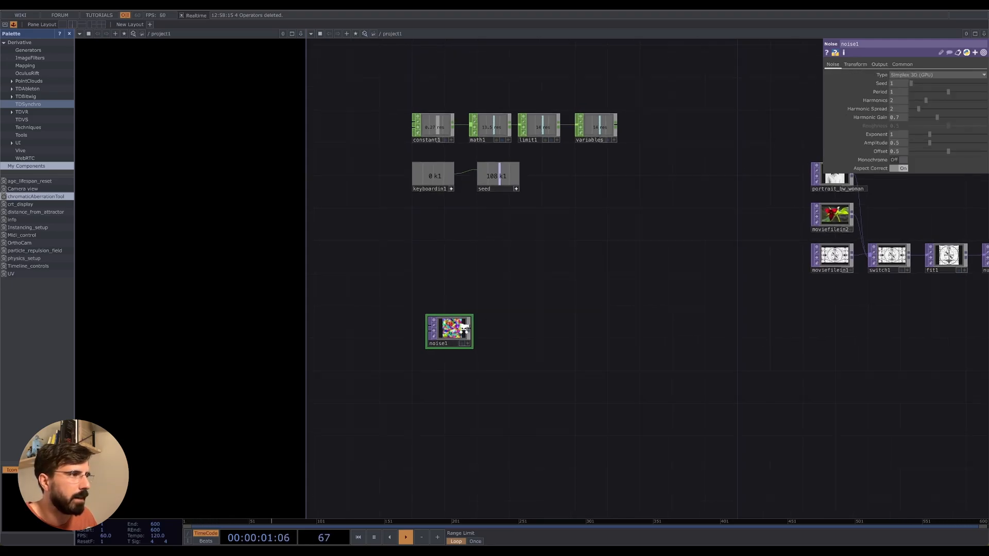
pyautogui.scroll(2, 465, 329)
pyautogui.scroll(-1, 580, 295)
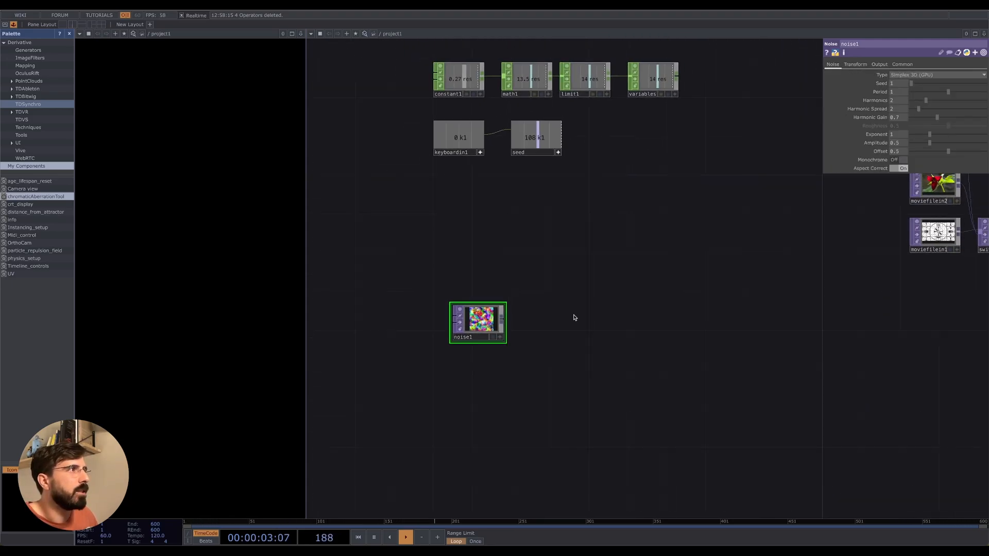
# Step: Link noise1's resolution width and height to the res channel of the variables null as a CHOP reference
pyautogui.click(639, 81)
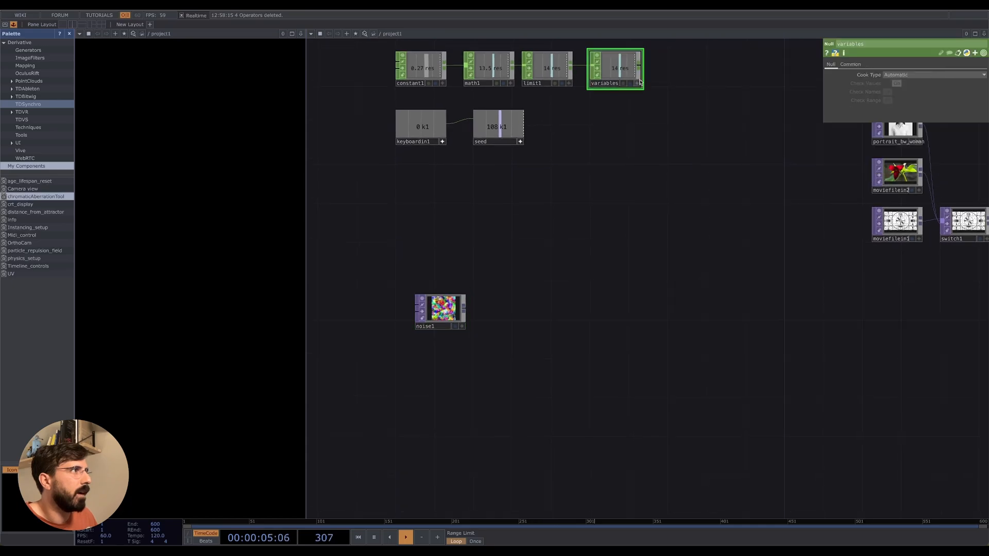
pyautogui.click(638, 83)
pyautogui.moveTo(624, 69); pyautogui.dragTo(878, 84)
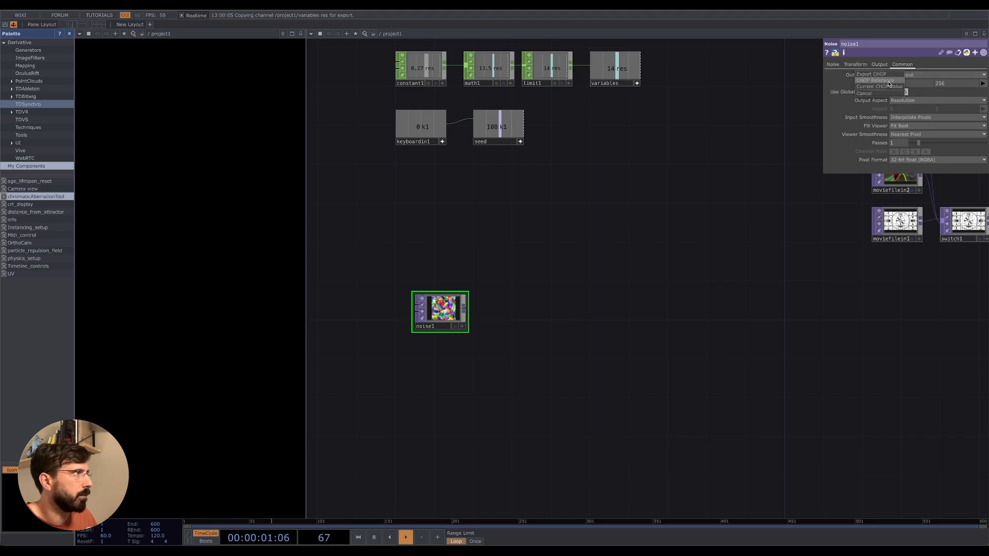
pyautogui.click(888, 81)
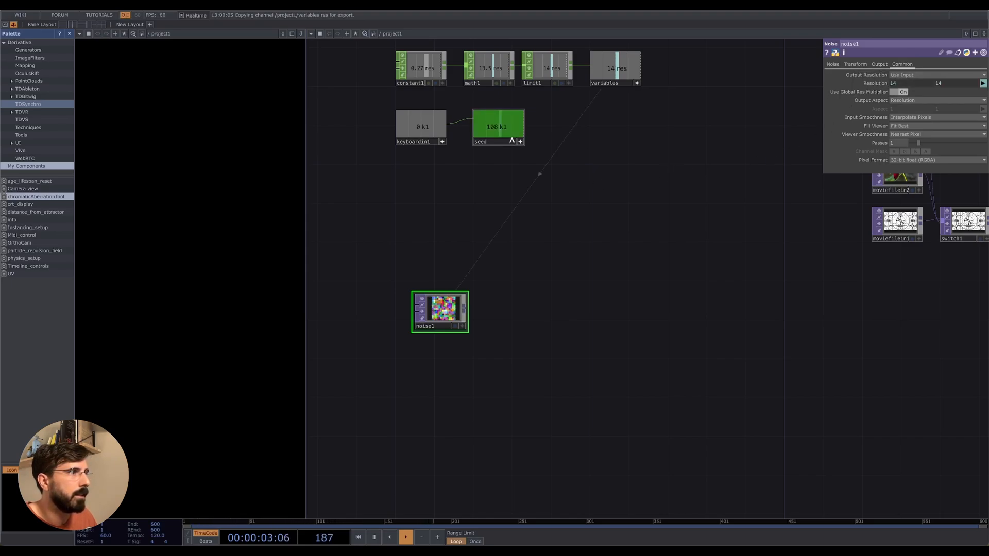
# Step: Drive noise1's Seed with a CHOP reference to the seed channel and test it by triggering the keyboard counter repeatedly
pyautogui.moveTo(496, 127); pyautogui.dragTo(895, 83)
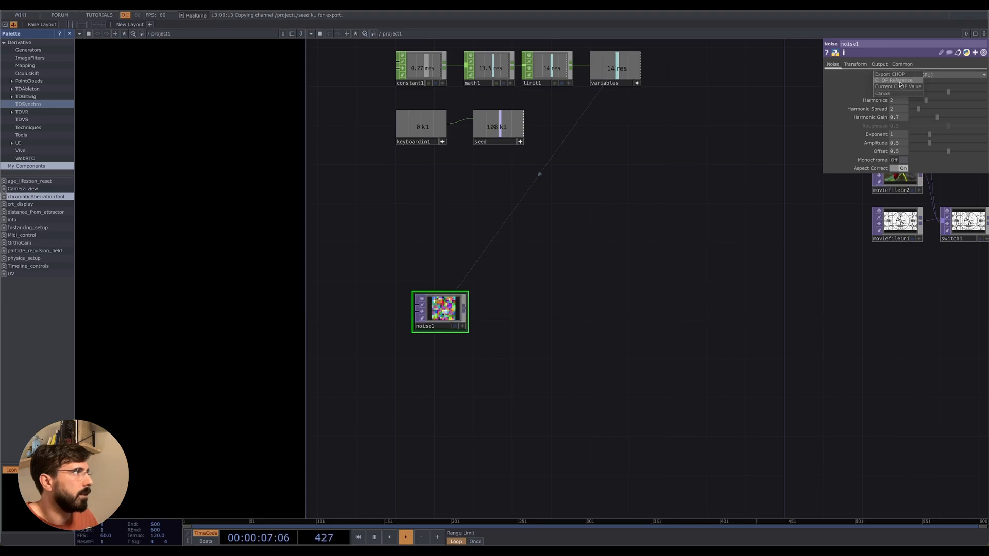
pyautogui.press('1')
pyautogui.press('1')
pyautogui.press('1')
pyautogui.press('1')
pyautogui.press('1')
pyautogui.press('1')
pyautogui.press('1')
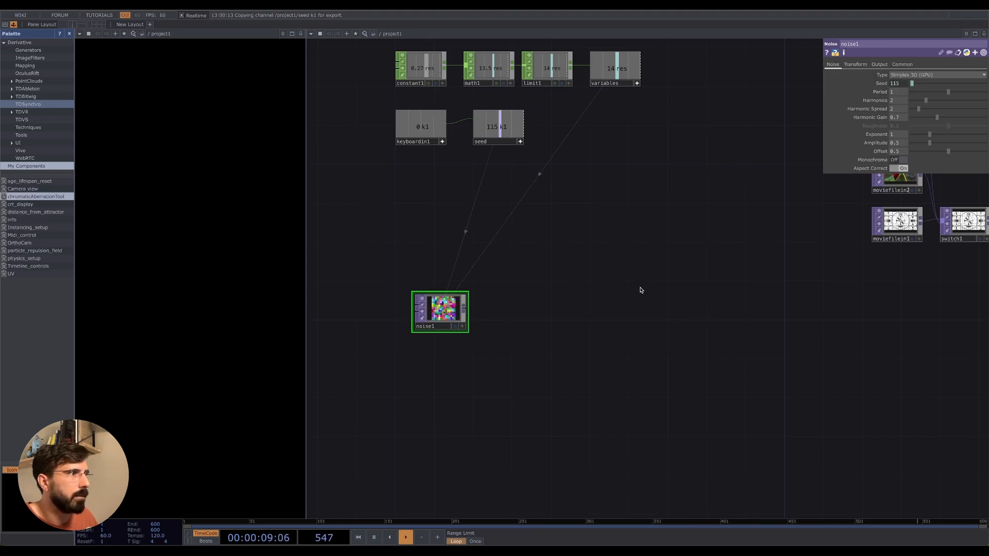
# Step: Add a Null TOP after noise1, connected to its output
pyautogui.moveTo(648, 346); pyautogui.dragTo(516, 328)
pyautogui.moveTo(399, 314); pyautogui.dragTo(416, 363)
pyautogui.moveTo(510, 350); pyautogui.dragTo(463, 283)
pyautogui.moveTo(498, 344); pyautogui.dragTo(455, 367)
pyautogui.scroll(-5, 458, 367)
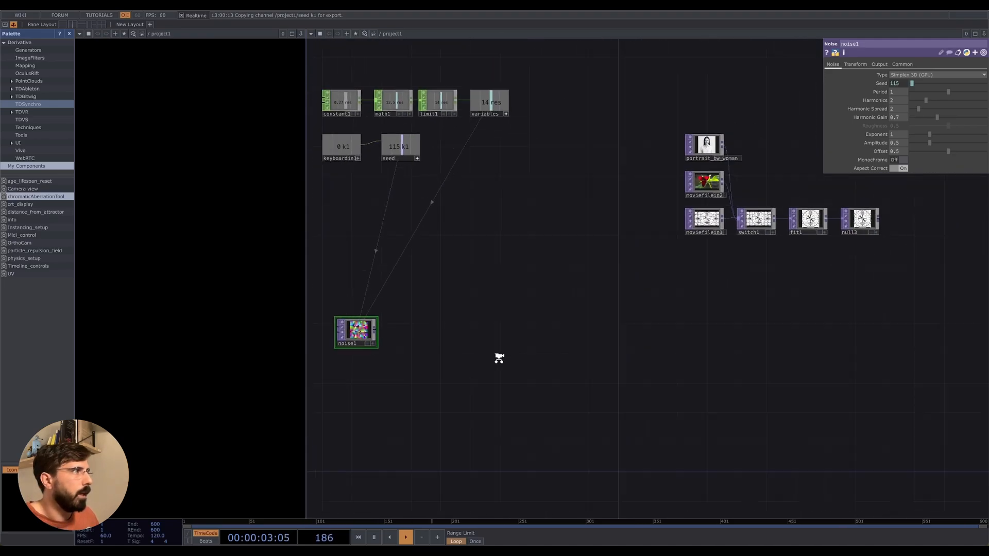
pyautogui.moveTo(570, 348); pyautogui.dragTo(597, 241)
pyautogui.moveTo(412, 233); pyautogui.dragTo(411, 277)
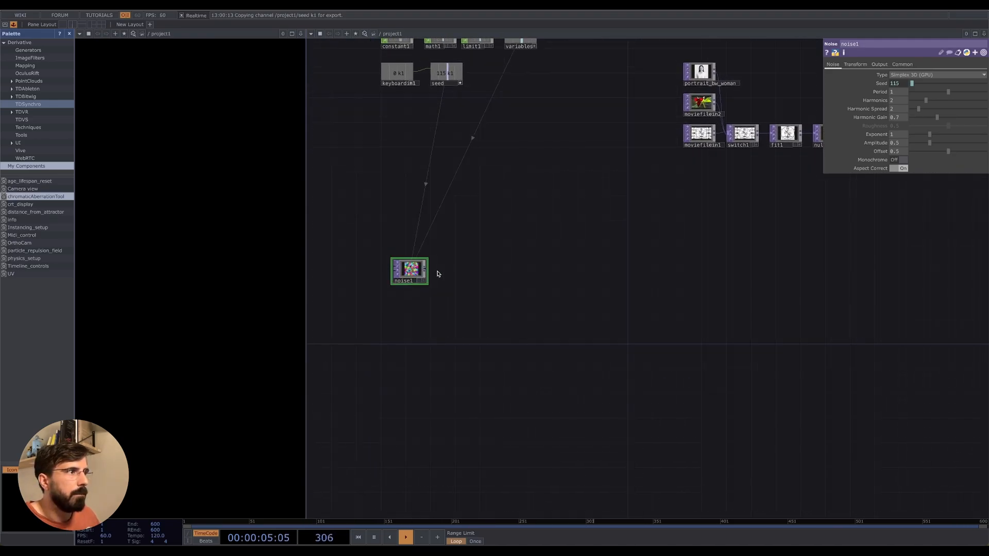
pyautogui.click(425, 272)
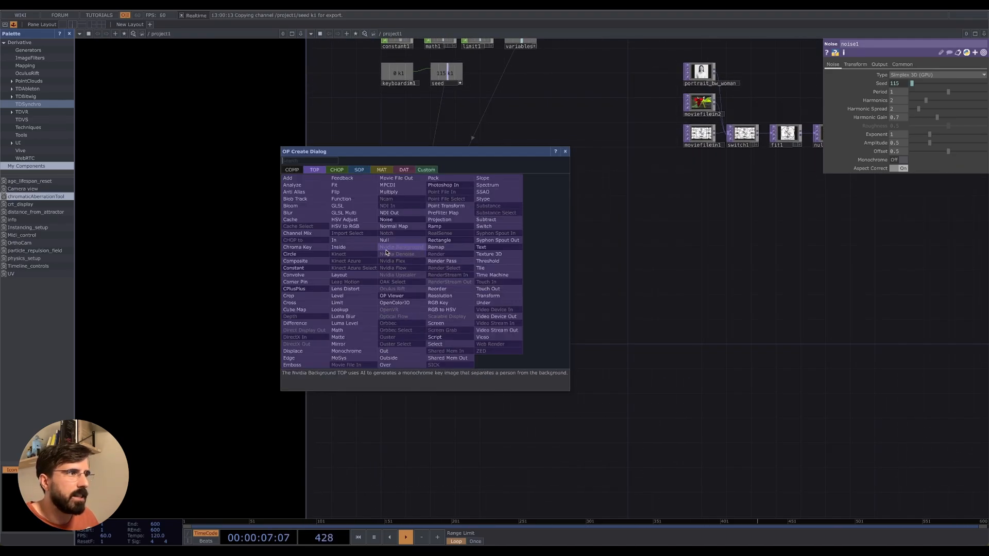
pyautogui.click(410, 249)
pyautogui.click(520, 270)
pyautogui.moveTo(554, 297); pyautogui.dragTo(446, 294)
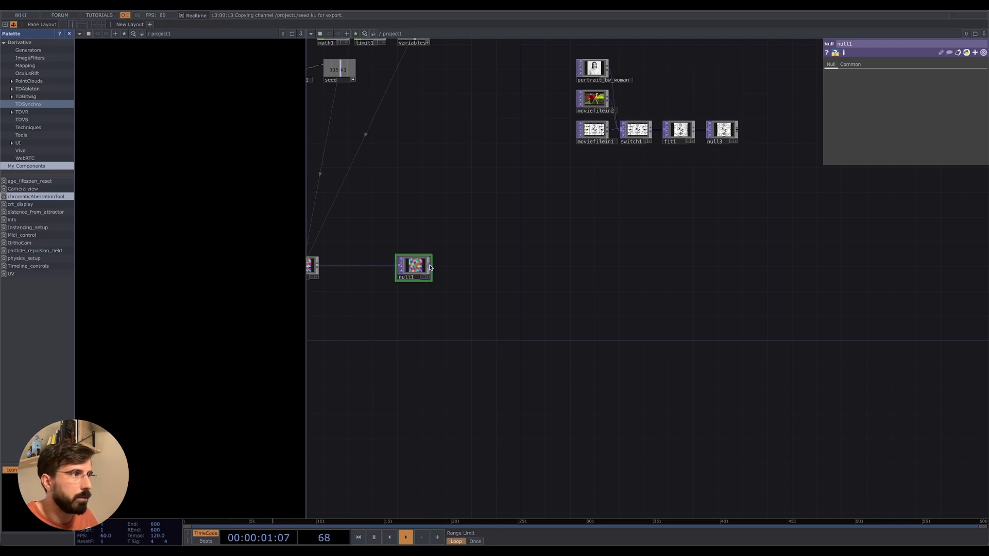
# Step: Branch another Null TOP off null1, place it above and beyond it, and rename it original_position
pyautogui.rightClick(430, 267)
pyautogui.press('Escape')
pyautogui.click(429, 266)
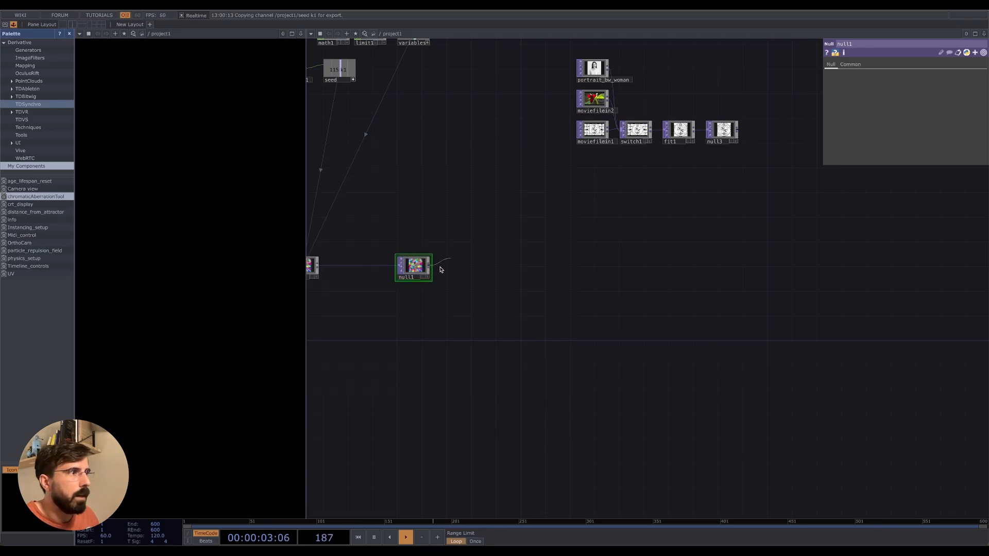
pyautogui.click(470, 232)
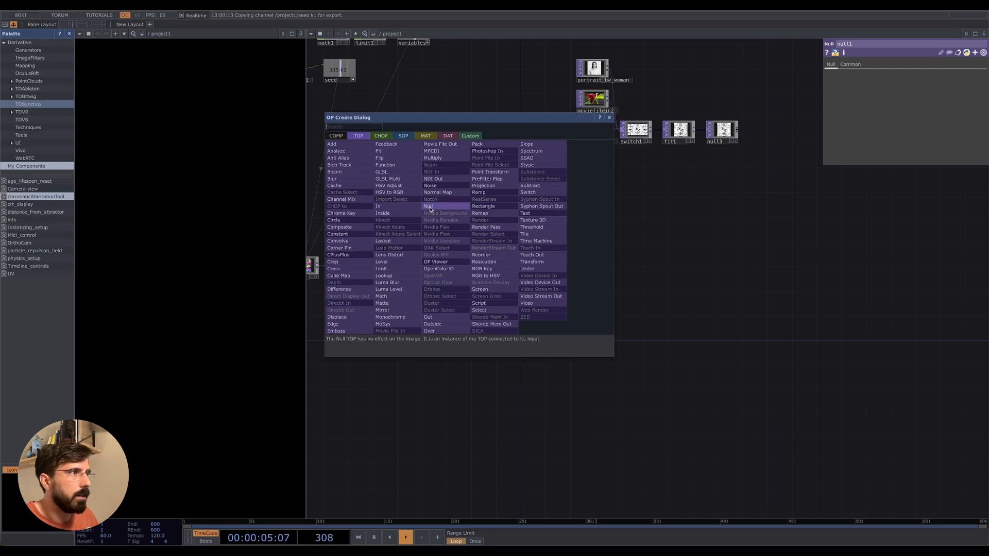
pyautogui.click(430, 207)
pyautogui.click(563, 228)
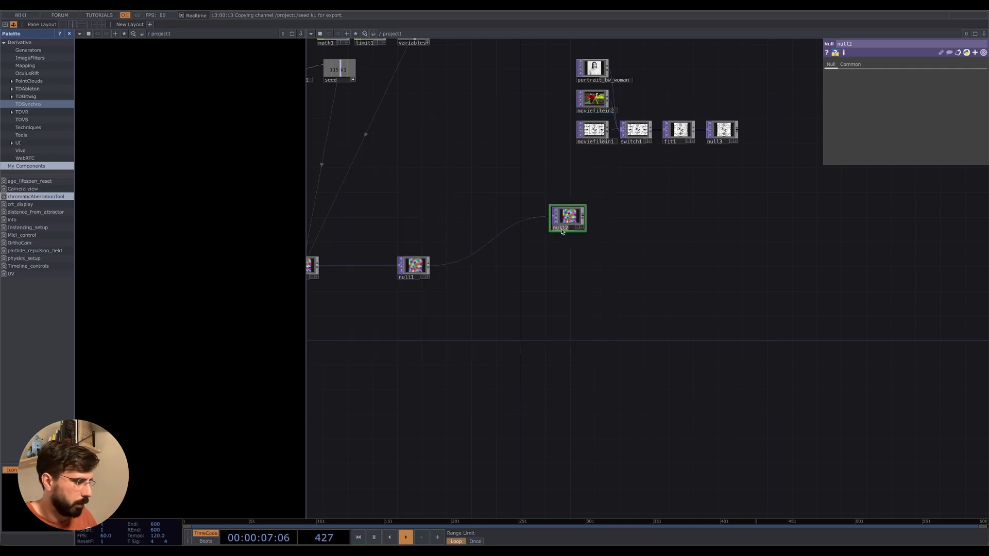
pyautogui.click(560, 228)
pyautogui.write('po')
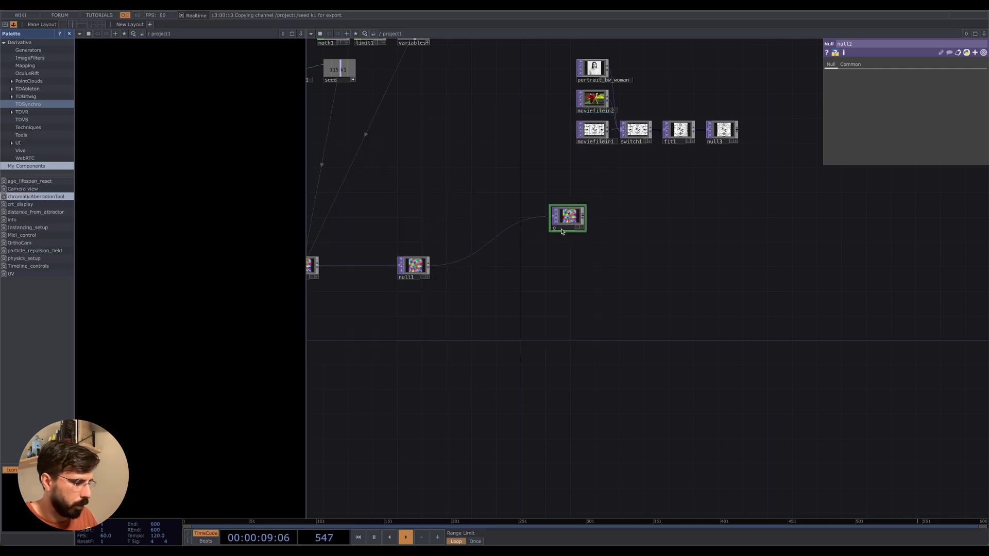
pyautogui.write('_po')
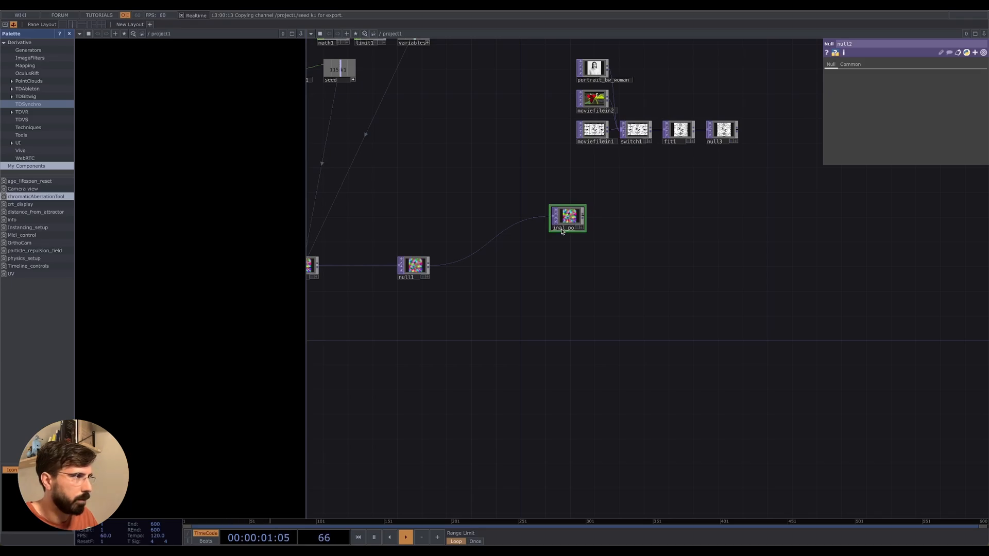
pyautogui.press('Return')
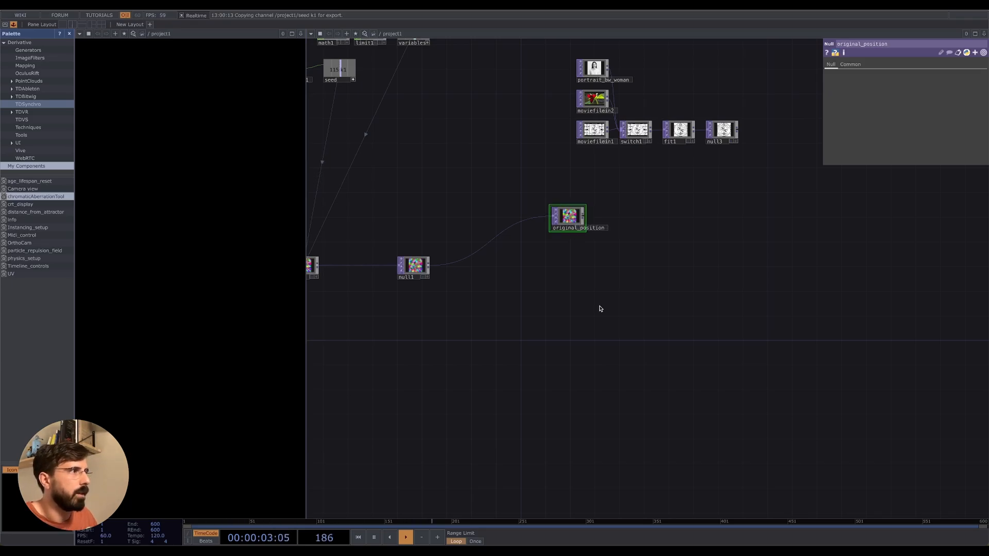
# Step: Branch a Noise TOP off null1, place it below original_position, and turn off its Monochrome option
pyautogui.rightClick(429, 267)
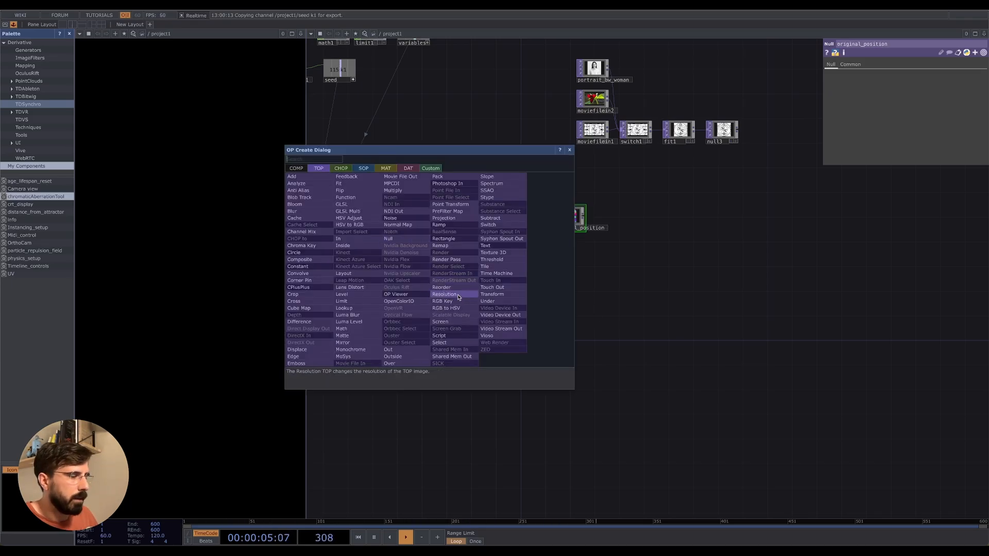
pyautogui.write('noi')
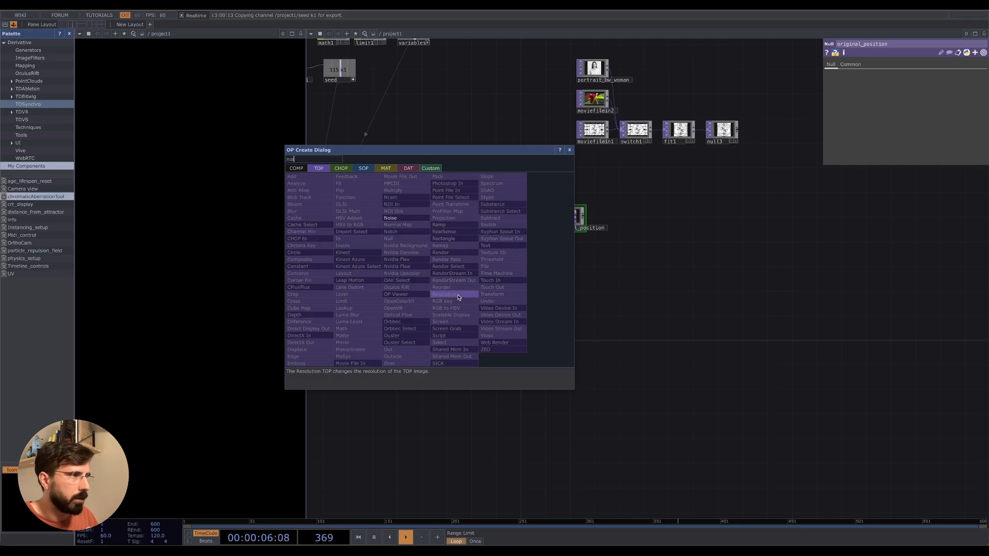
pyautogui.click(399, 218)
pyautogui.click(494, 279)
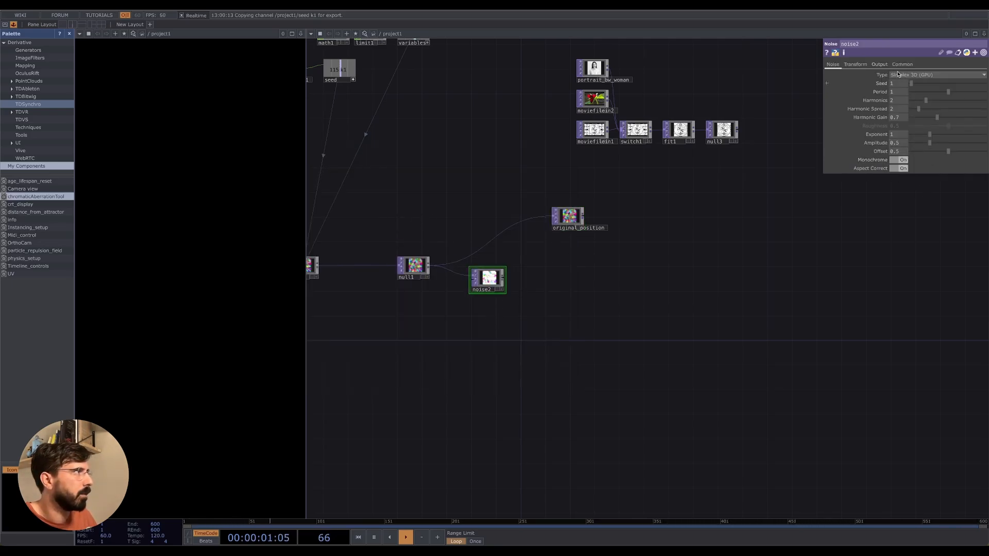
pyautogui.click(899, 160)
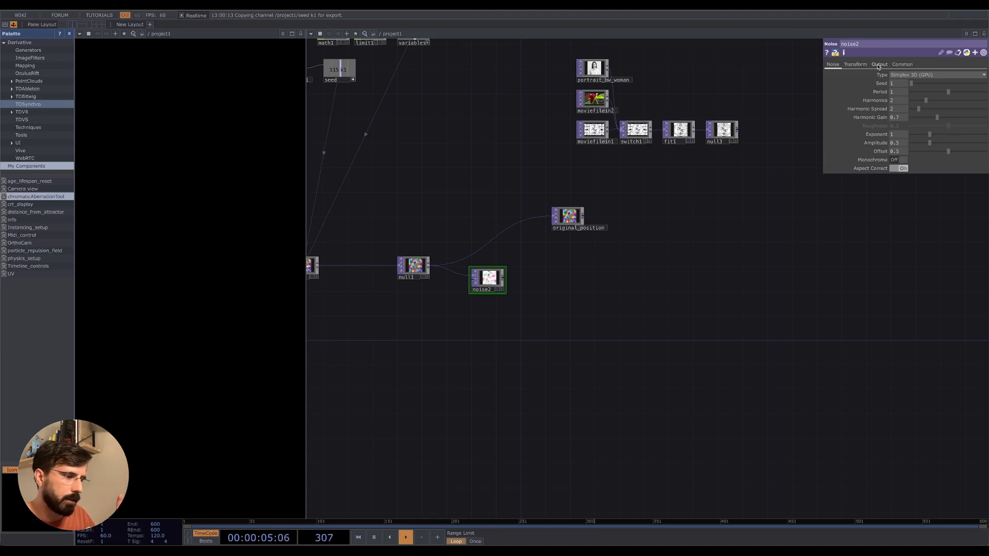
# Step: Set noise2's Pixel Format to 32-bit float (RG) and its RGB output mode to Noise
pyautogui.click(901, 66)
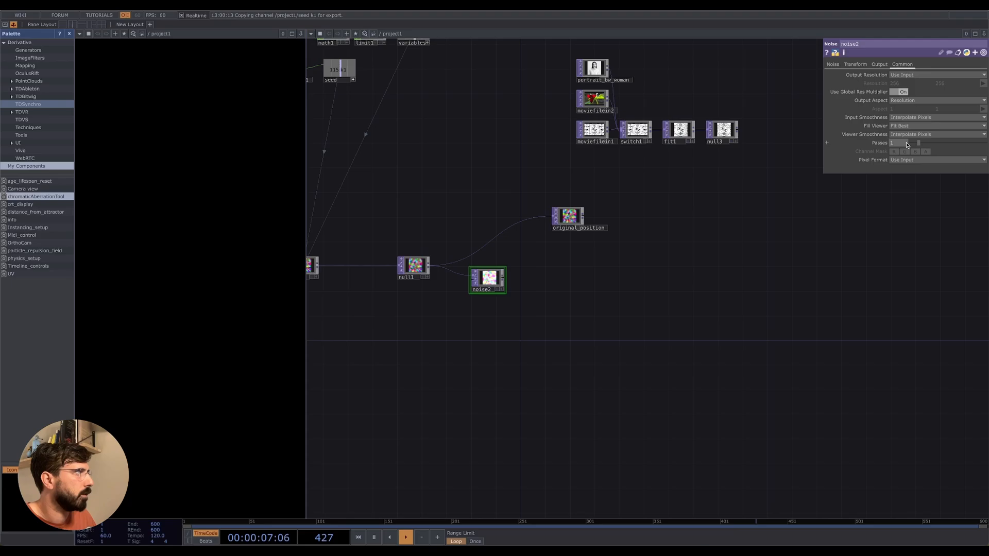
pyautogui.click(906, 160)
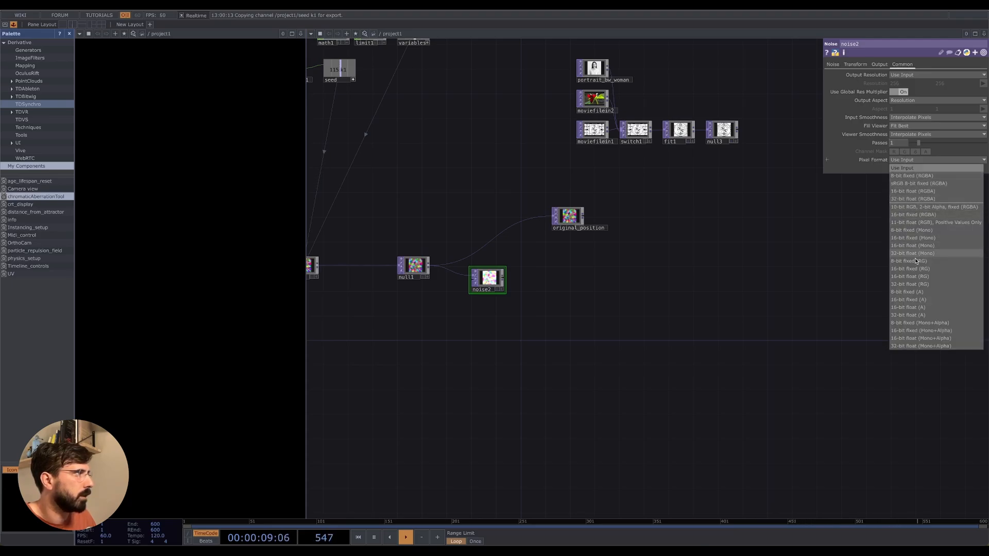
pyautogui.click(919, 284)
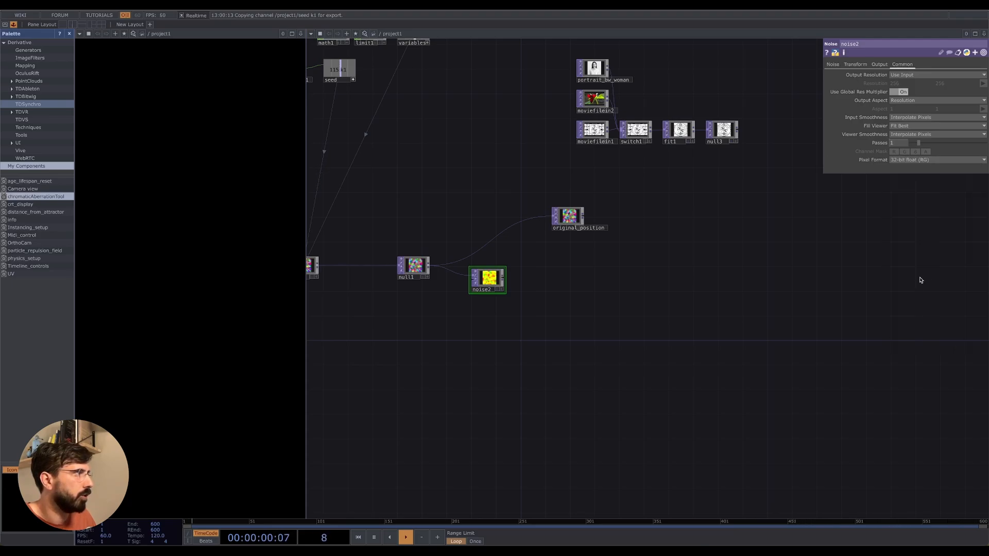
pyautogui.click(879, 66)
pyautogui.click(906, 75)
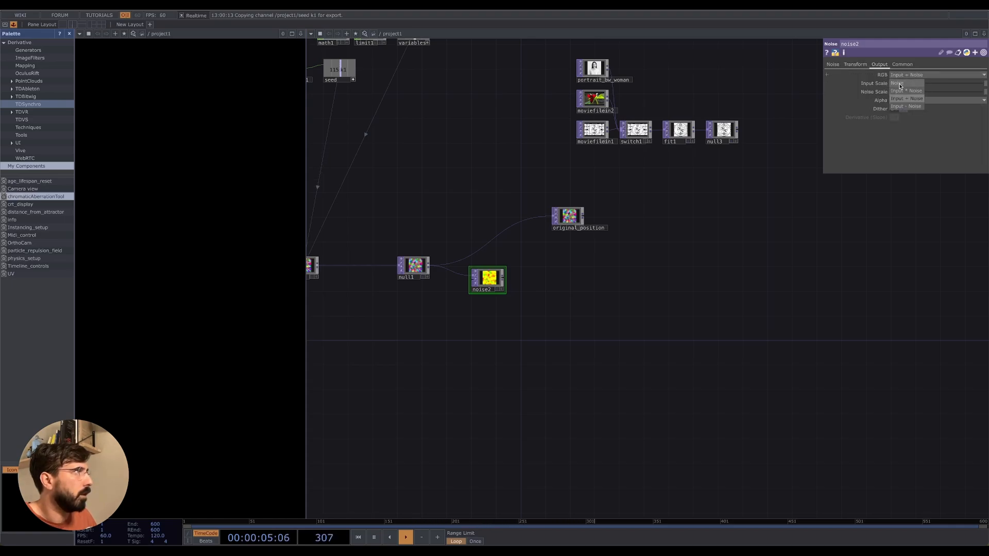
pyautogui.click(897, 83)
# Step: Add a Null TOP after noise2, below original_position, and rename it scale
pyautogui.scroll(2, 488, 306)
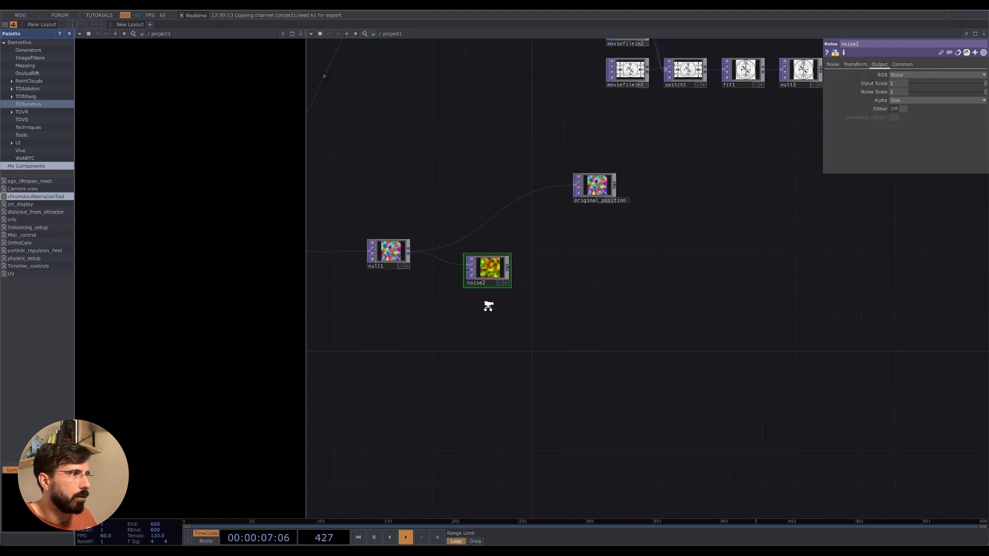
pyautogui.scroll(2, 488, 306)
pyautogui.moveTo(563, 286); pyautogui.dragTo(566, 235)
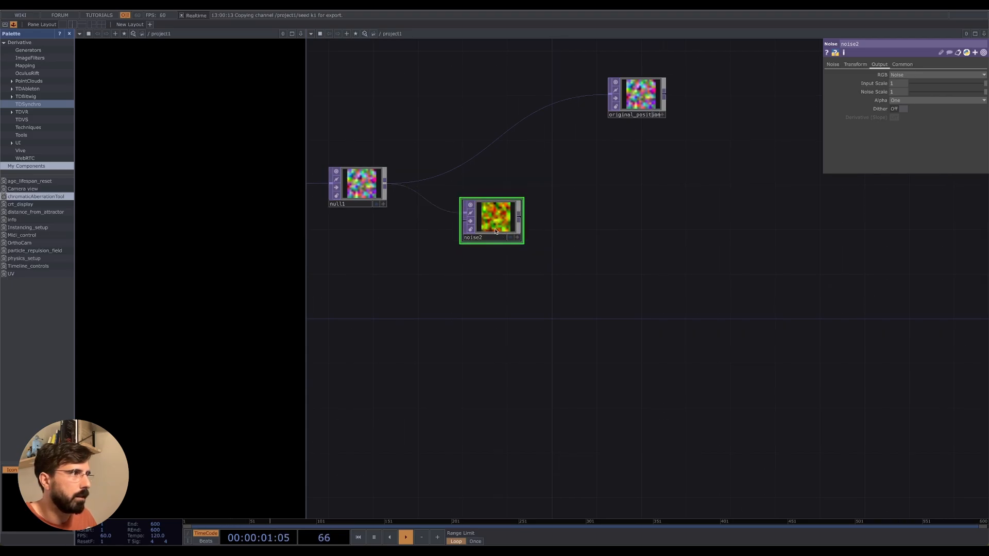
pyautogui.rightClick(519, 217)
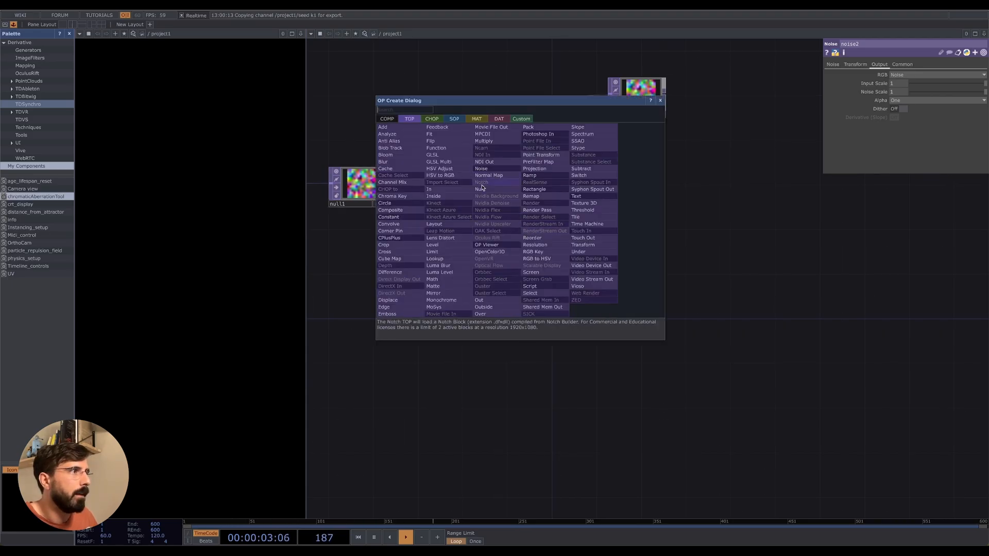
pyautogui.click(484, 189)
pyautogui.click(626, 222)
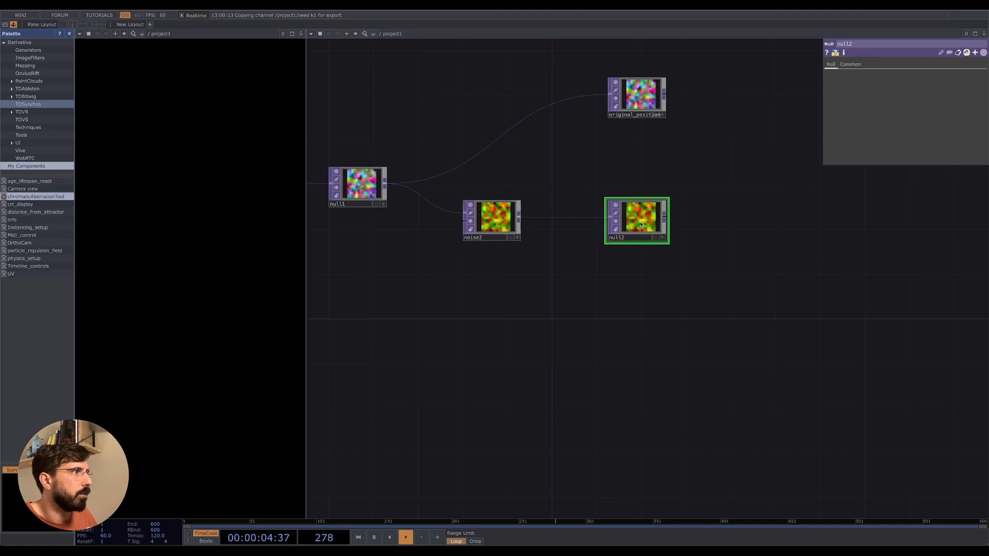
pyautogui.doubleClick(618, 238)
pyautogui.write('scale')
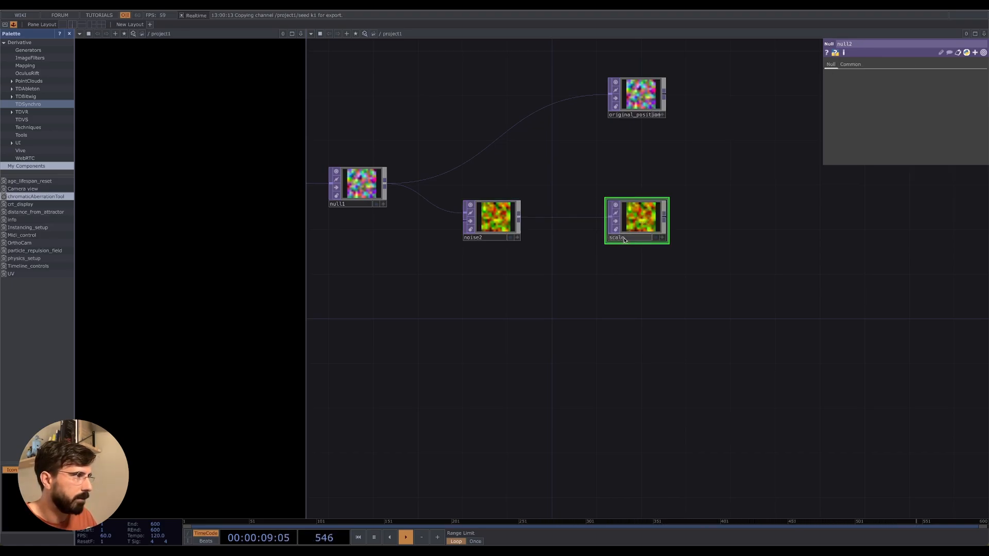
pyautogui.press('Return')
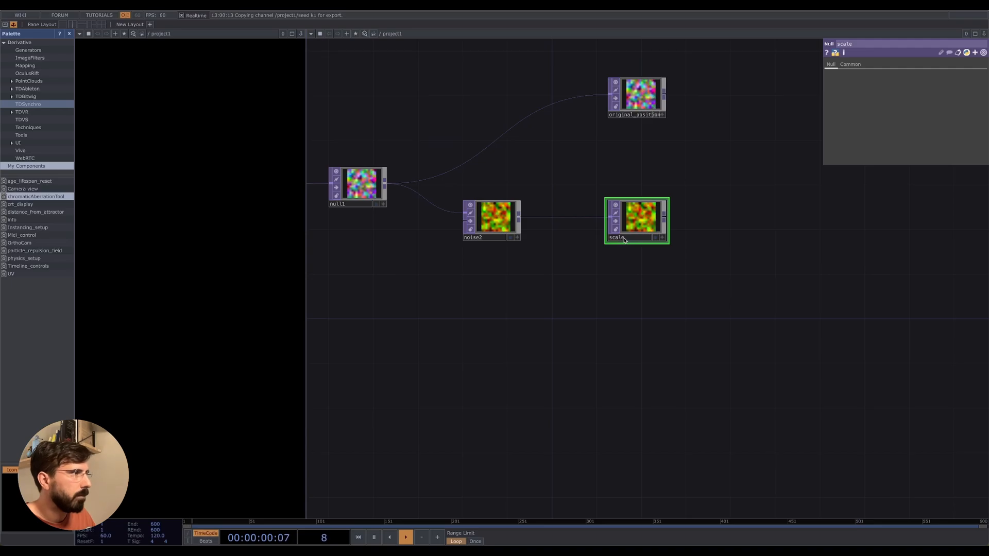
# Step: Change noise2's noise Type to Random
pyautogui.click(488, 227)
pyautogui.click(833, 65)
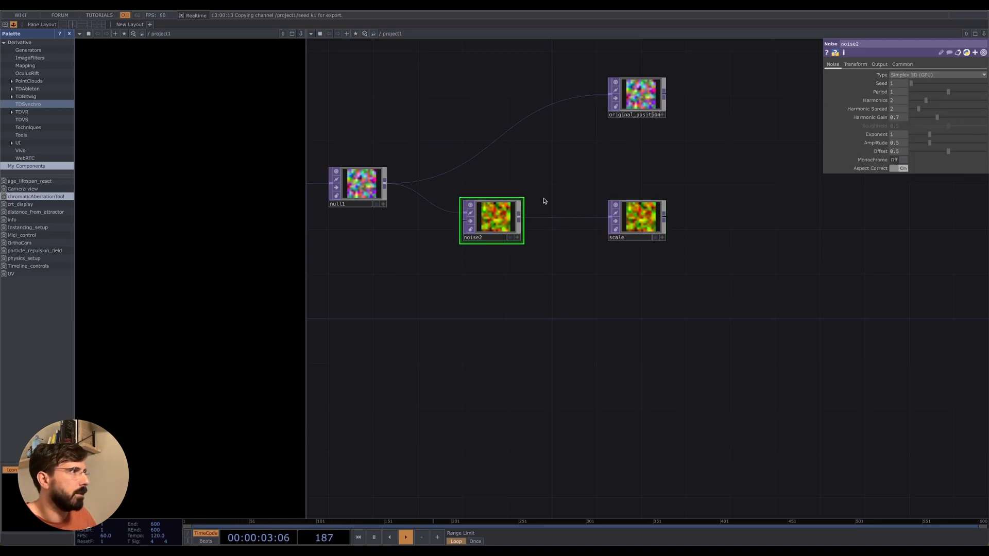
pyautogui.click(914, 75)
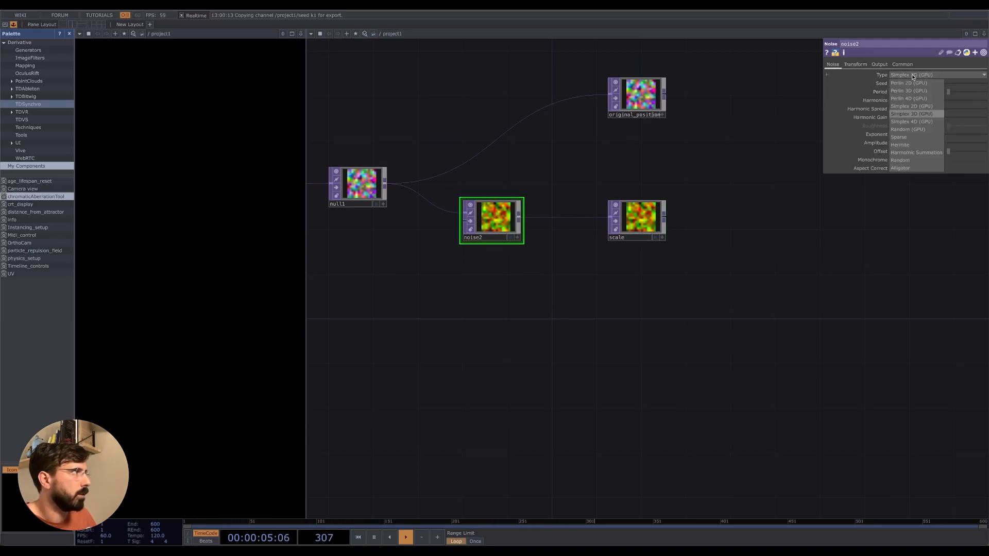
pyautogui.click(901, 161)
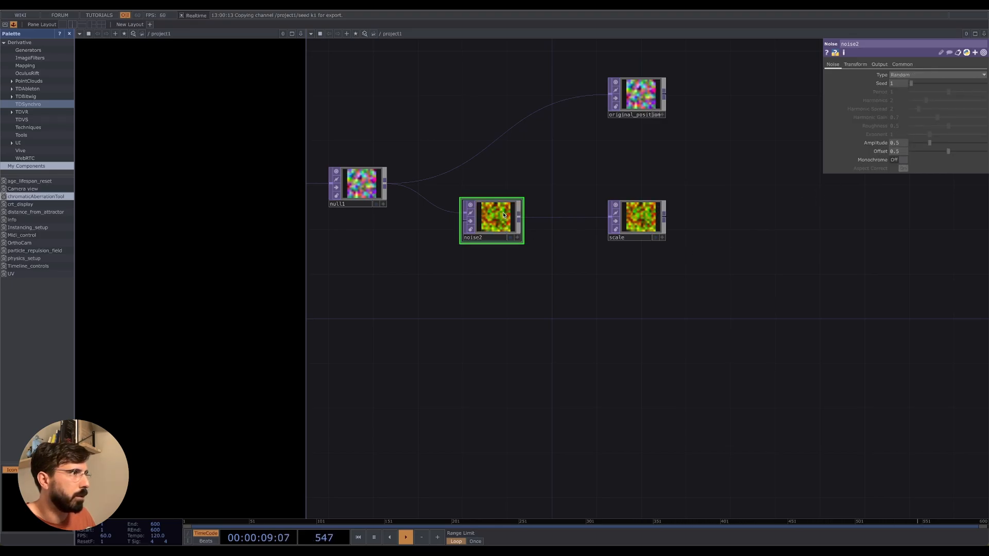
# Step: Make noise2's Amplitude reference its own Offset parameter multiplied by 0.8, using the expression me.par.offset*0.8
pyautogui.rightClick(902, 153)
pyautogui.click(903, 152)
pyautogui.rightClick(903, 152)
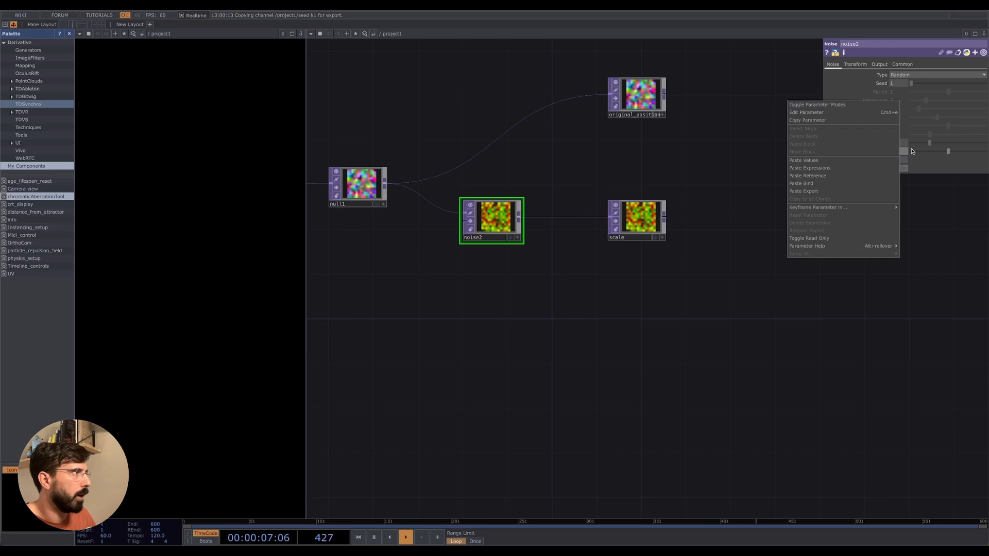
pyautogui.click(907, 150)
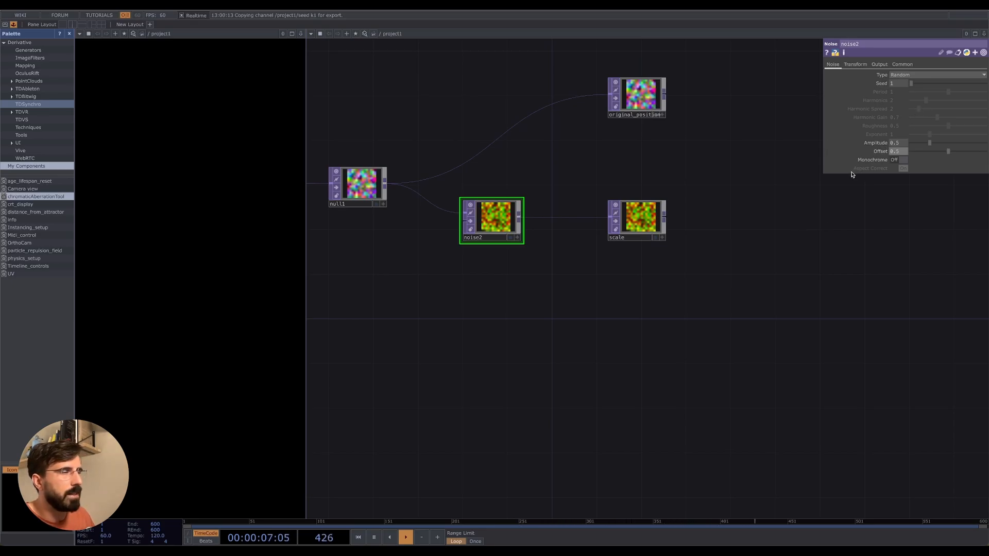
pyautogui.rightClick(902, 153)
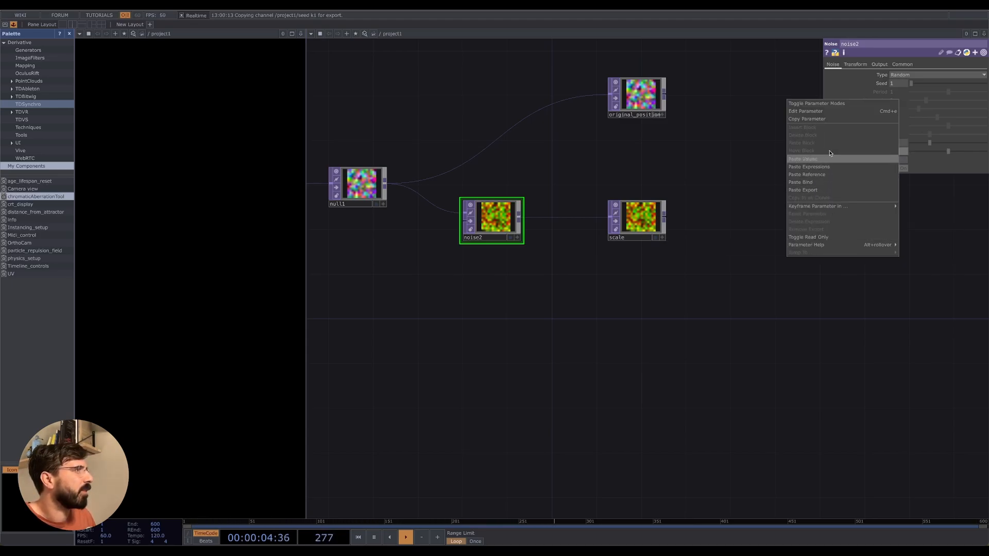
pyautogui.click(822, 121)
pyautogui.rightClick(899, 147)
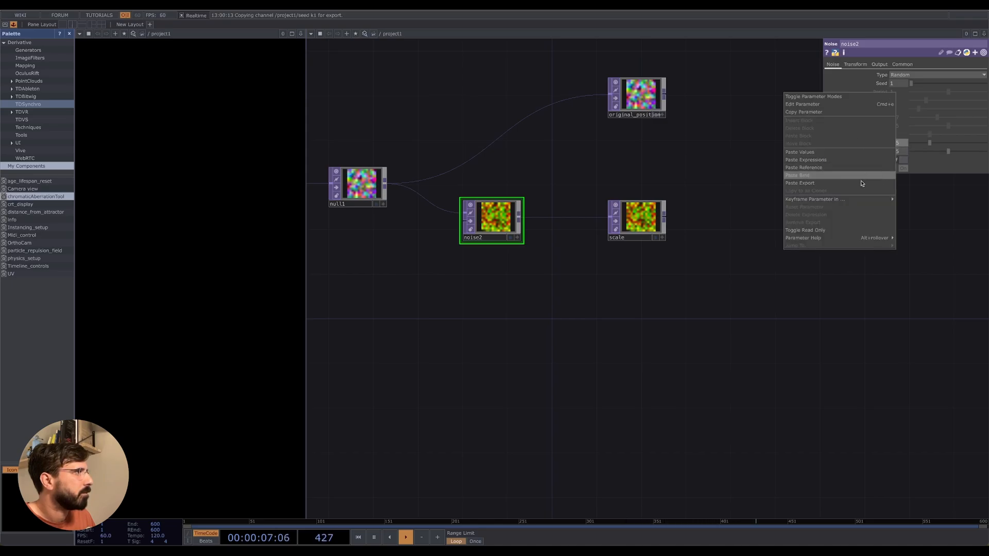
pyautogui.click(819, 168)
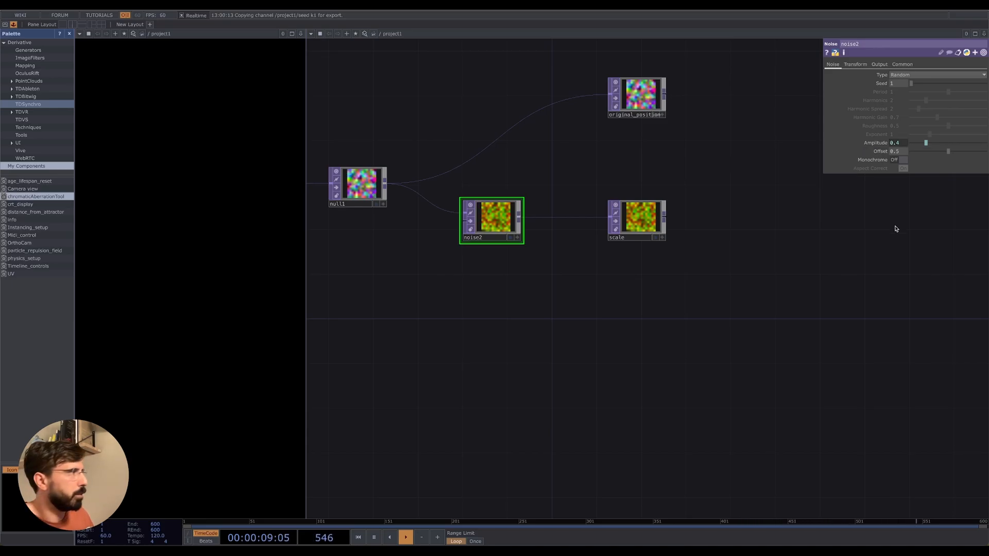
# Step: Try lower Offset values on noise2 and set the Offset to about 0.567
pyautogui.moveTo(949, 152); pyautogui.dragTo(888, 149)
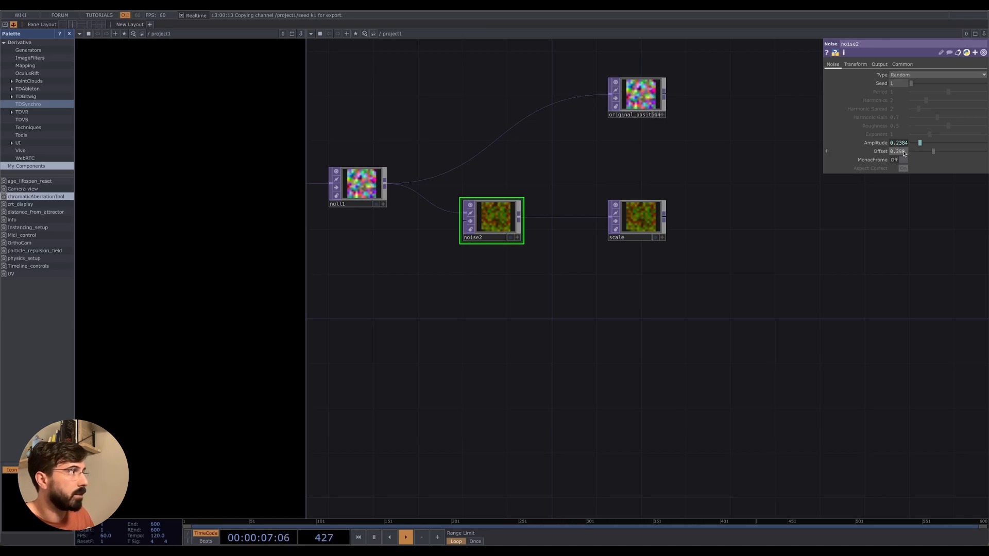
pyautogui.moveTo(933, 152); pyautogui.dragTo(954, 152)
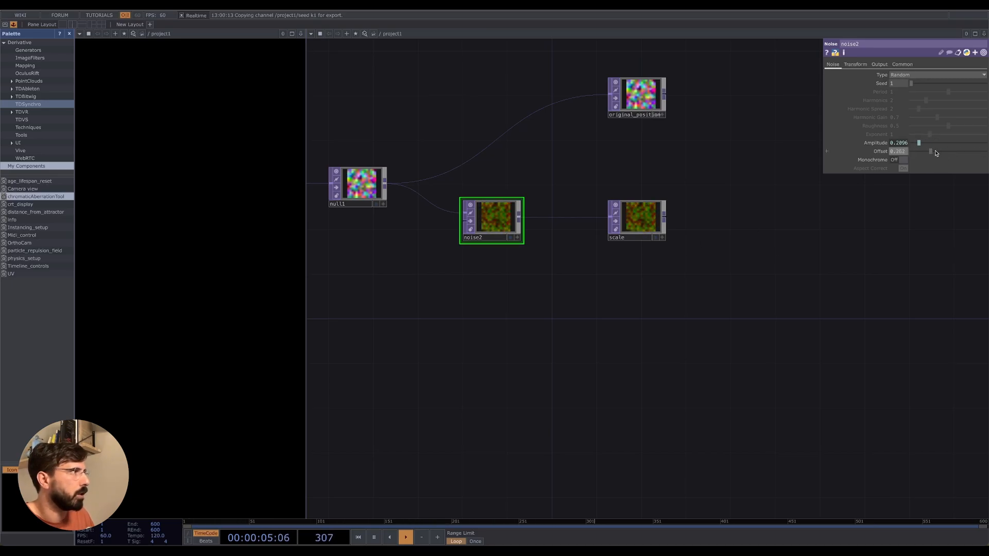
pyautogui.moveTo(930, 153); pyautogui.dragTo(954, 152)
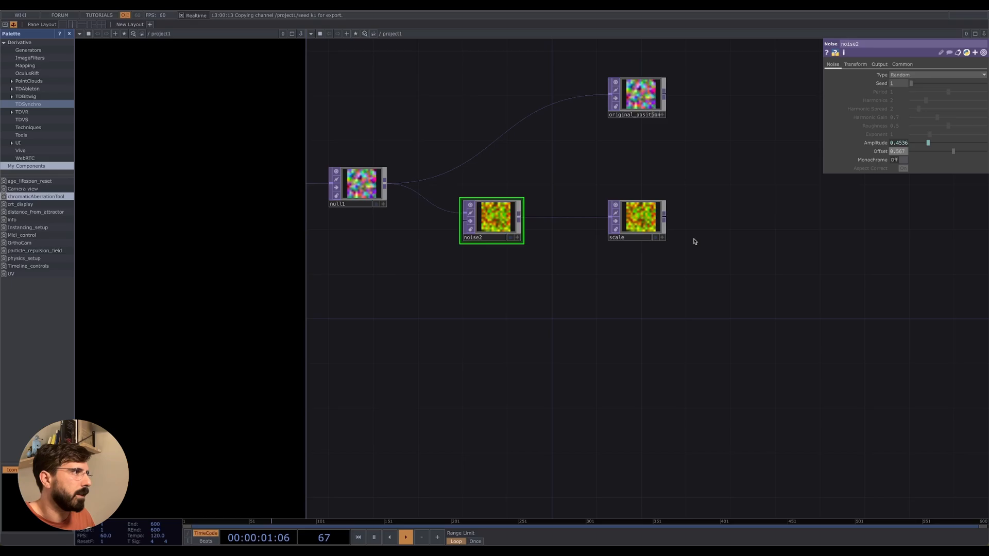
# Step: Duplicate noise2 below the original, keeping its null1 input, and add a Null TOP after the copy, below scale
pyautogui.moveTo(670, 269); pyautogui.dragTo(631, 259)
pyautogui.scroll(-2, 640, 274)
pyautogui.moveTo(627, 302); pyautogui.dragTo(649, 301)
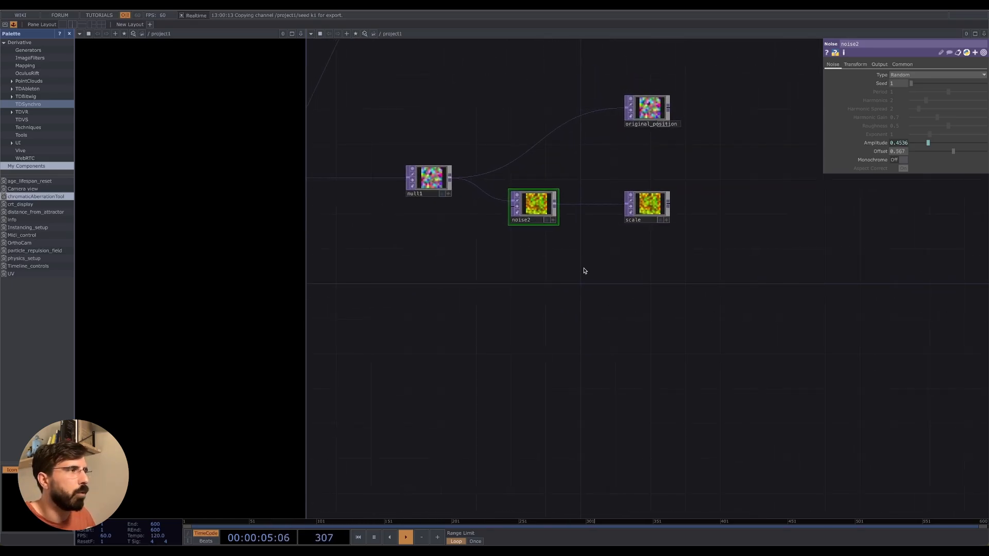
pyautogui.hotkey('ctrl', 'v')
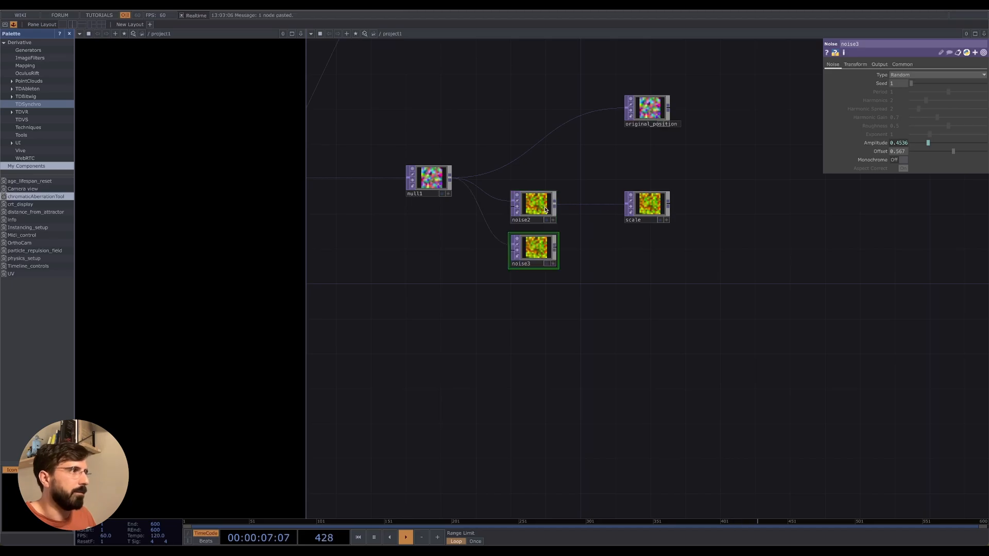
pyautogui.moveTo(537, 256); pyautogui.dragTo(538, 282)
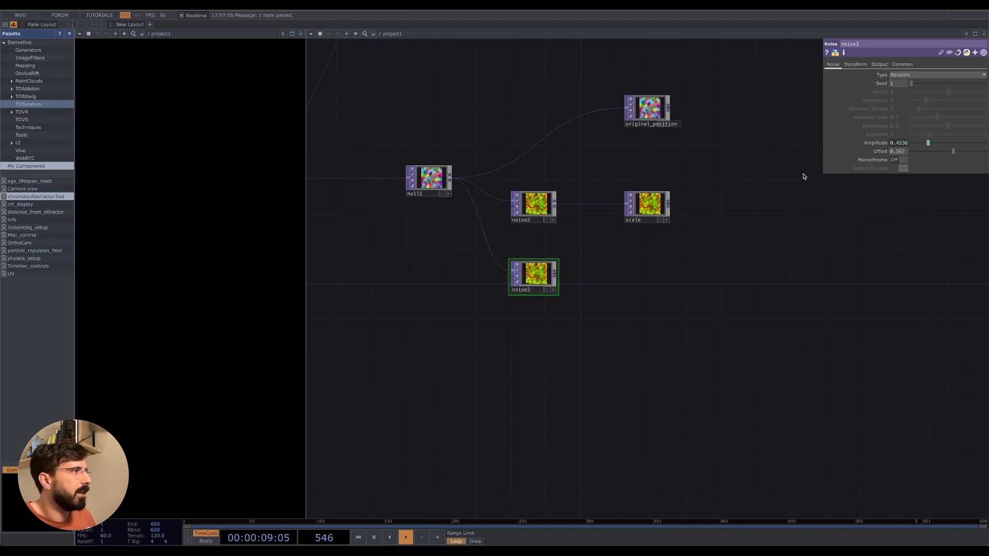
pyautogui.rightClick(556, 277)
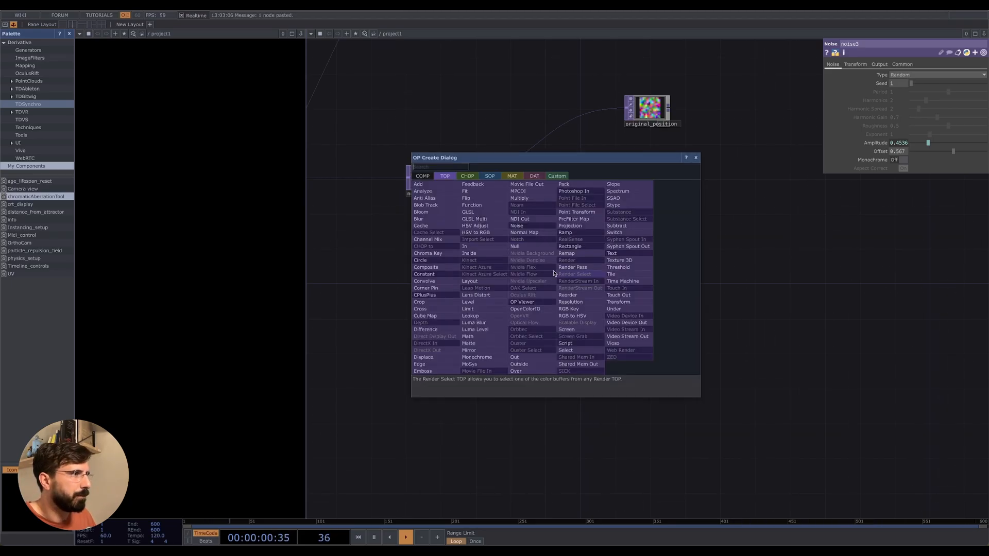
pyautogui.click(526, 247)
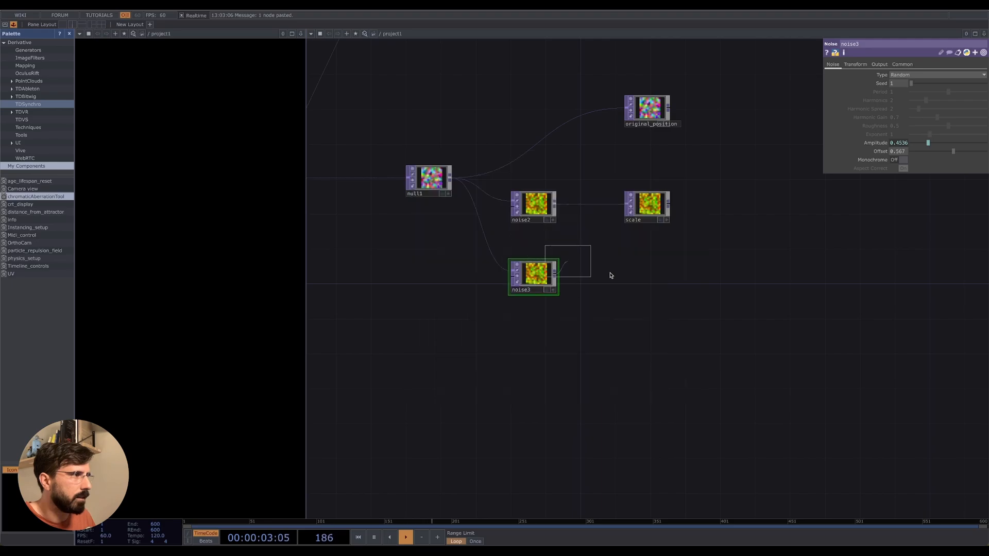
pyautogui.click(649, 278)
# Step: Set noise3's Pixel Format to 32-bit float (RGBA)
pyautogui.click(523, 281)
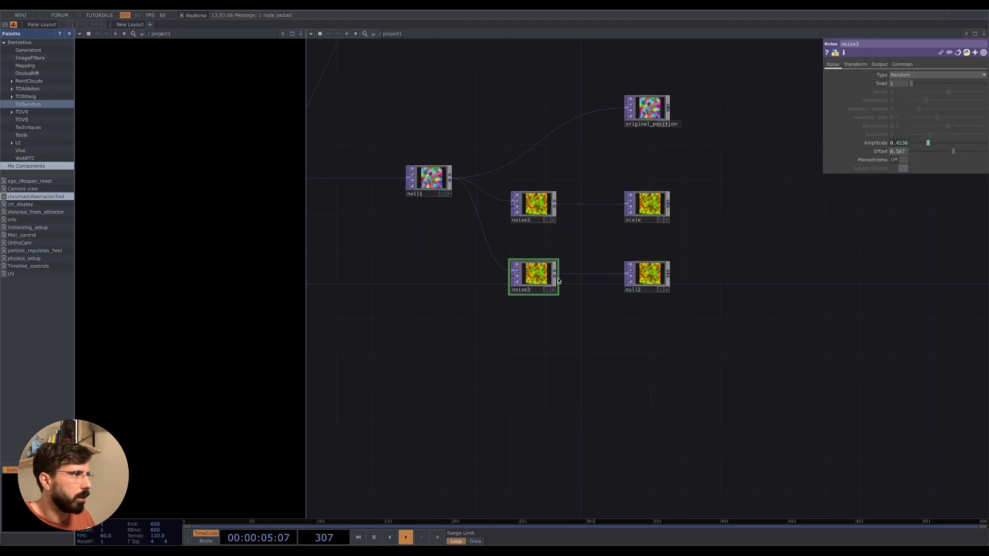
pyautogui.click(902, 65)
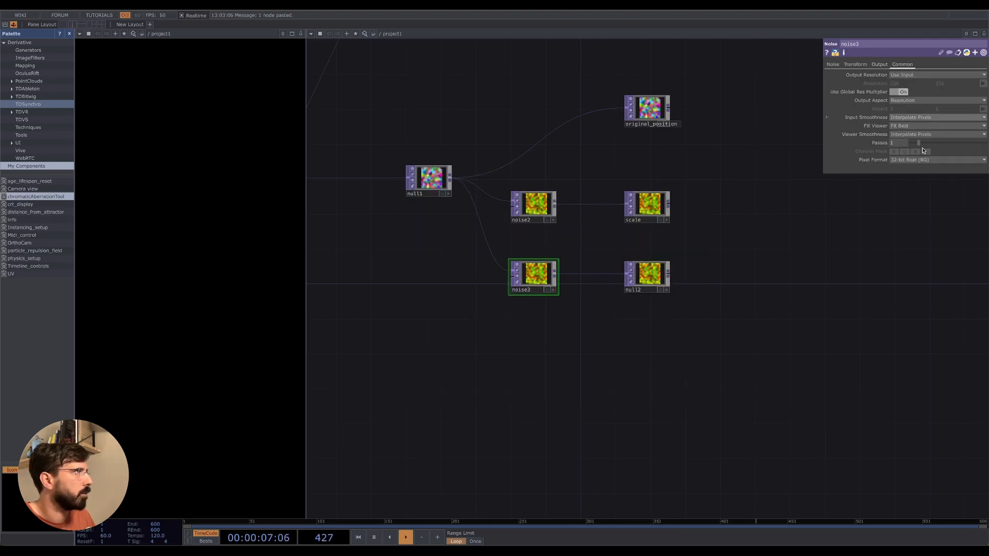
pyautogui.click(932, 159)
pyautogui.click(926, 199)
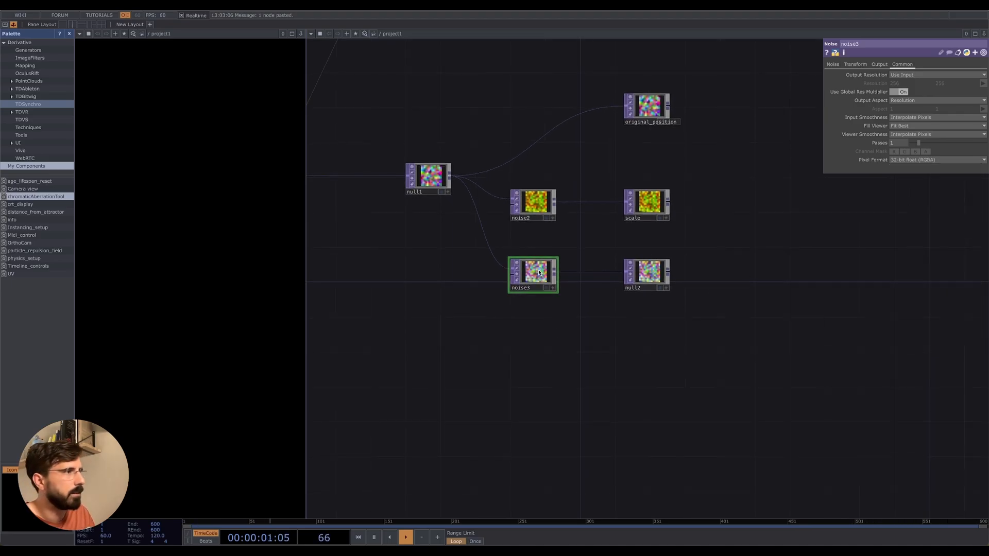
# Step: Rename the Null TOP after noise3 to rotation
pyautogui.click(625, 289)
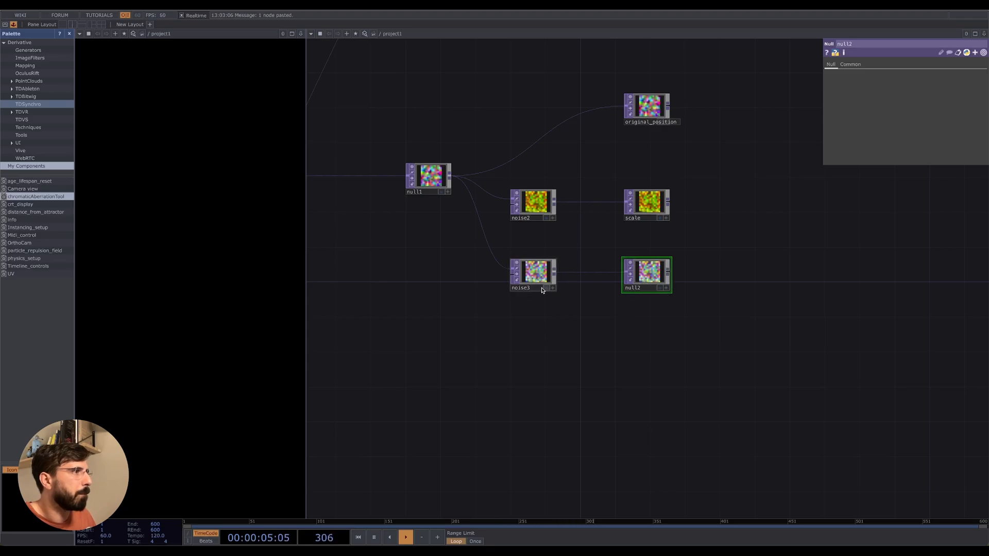
pyautogui.click(645, 287)
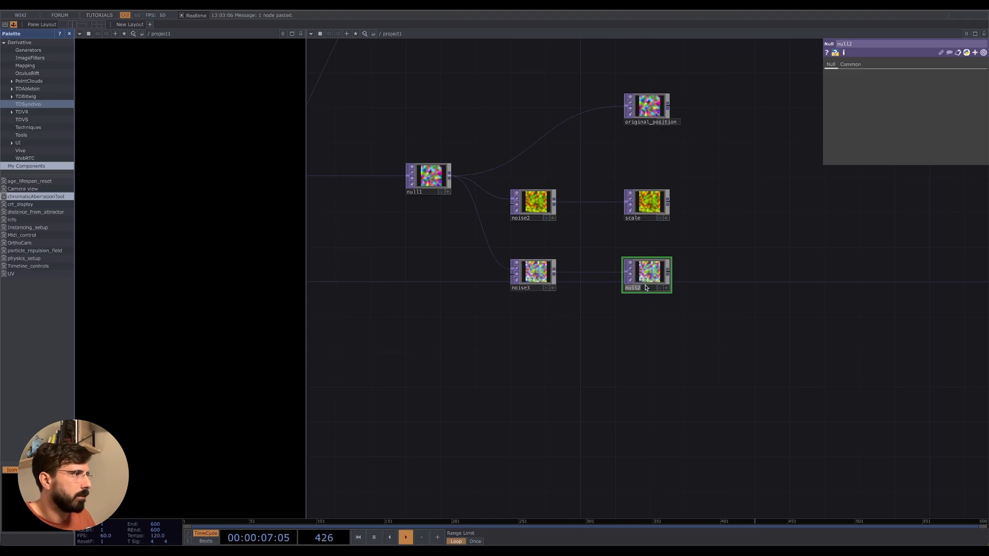
pyautogui.write('rotation')
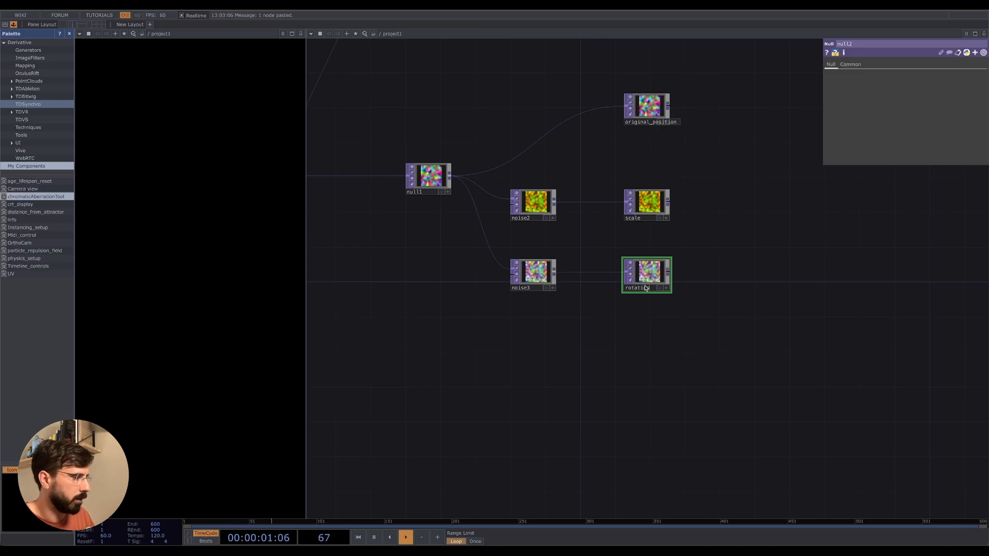
# Step: Insert a Math TOP between noise3 and rotation
pyautogui.click(541, 279)
pyautogui.rightClick(555, 274)
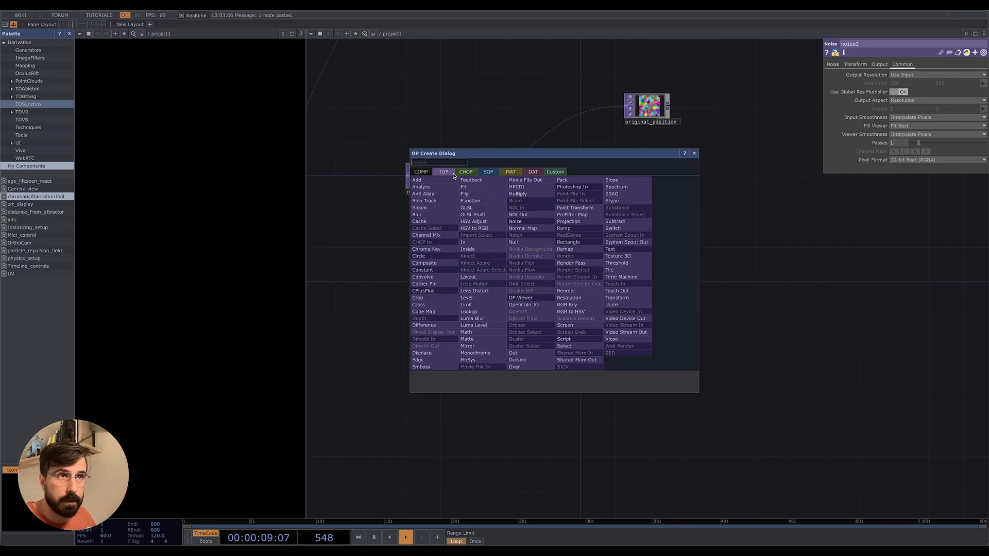
pyautogui.click(468, 332)
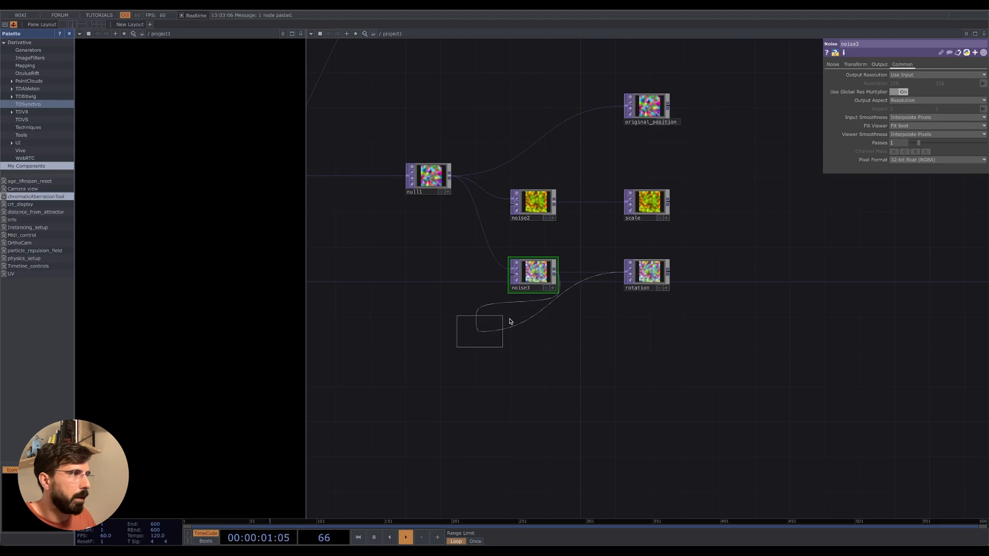
pyautogui.click(615, 270)
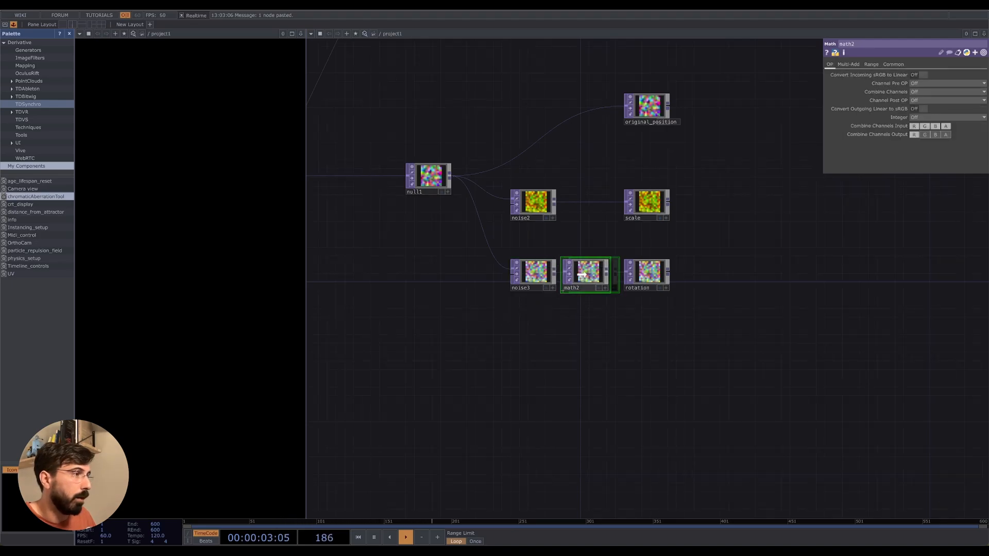
# Step: Clear the offset expression from noise3's Amplitude and return the parameter to its constant value of 0.5
pyautogui.click(533, 273)
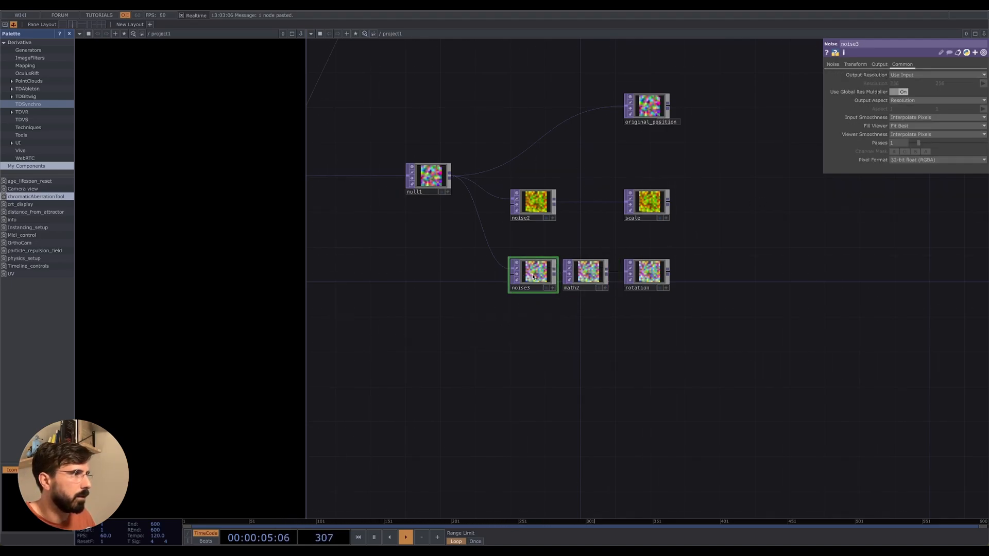
pyautogui.click(832, 64)
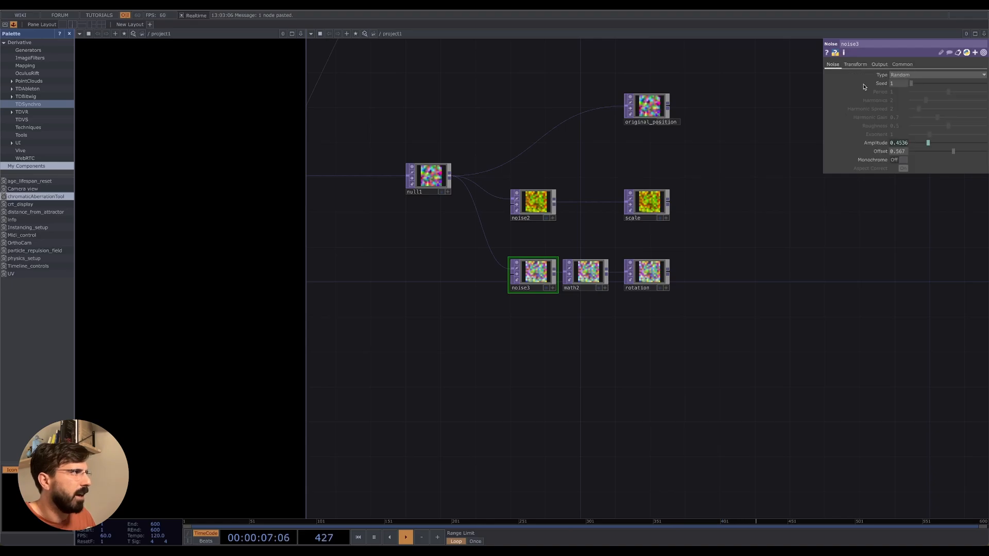
pyautogui.click(902, 144)
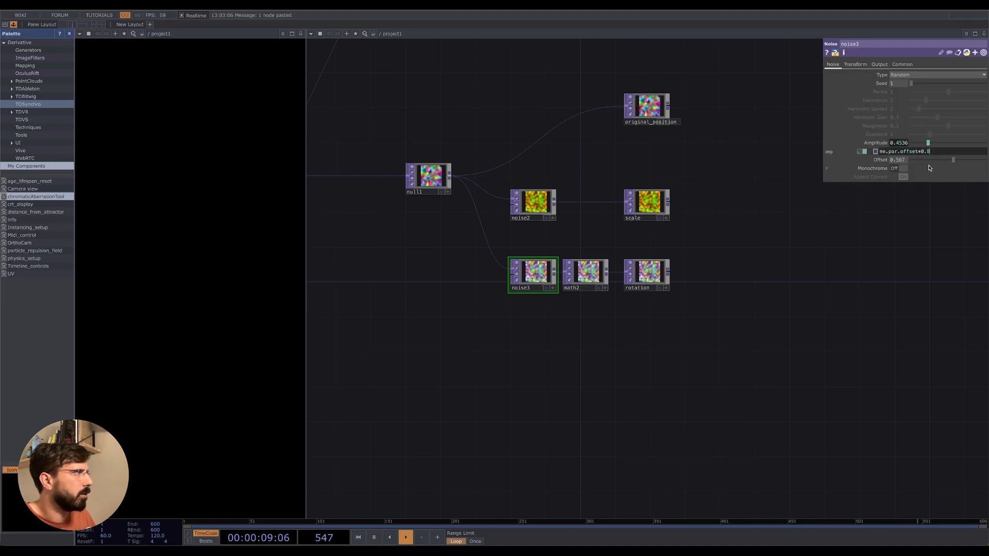
pyautogui.hotkey('ctrl', 'a')
pyautogui.press('BackSpace')
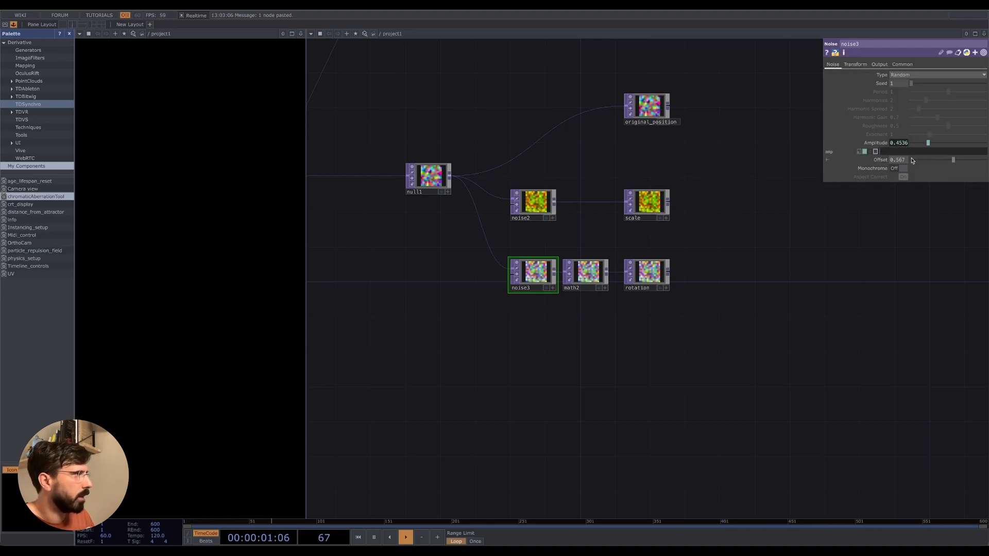
pyautogui.click(864, 152)
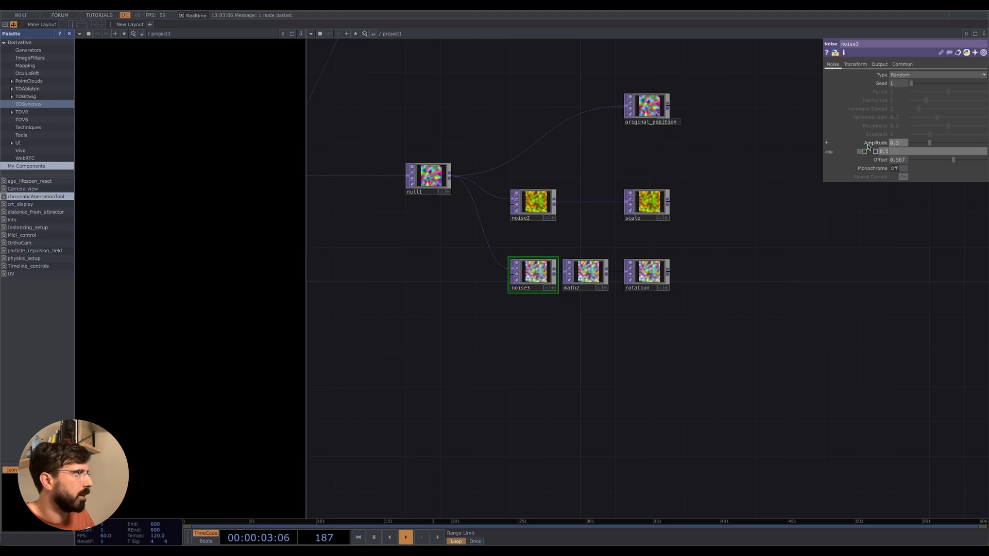
# Step: Change noise3's noise Type to Simplex 3D (GPU)
pyautogui.click(908, 75)
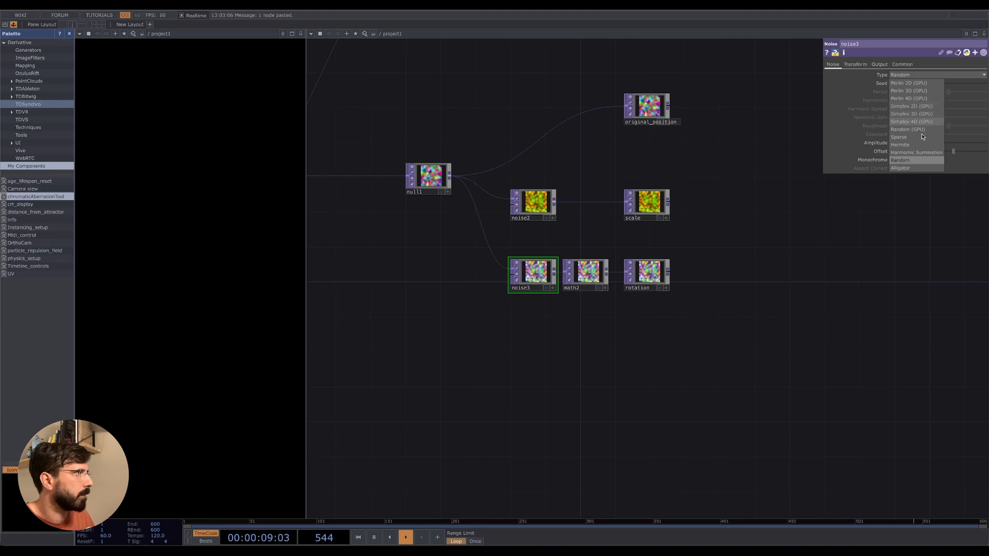
pyautogui.click(922, 137)
pyautogui.click(903, 76)
pyautogui.click(905, 114)
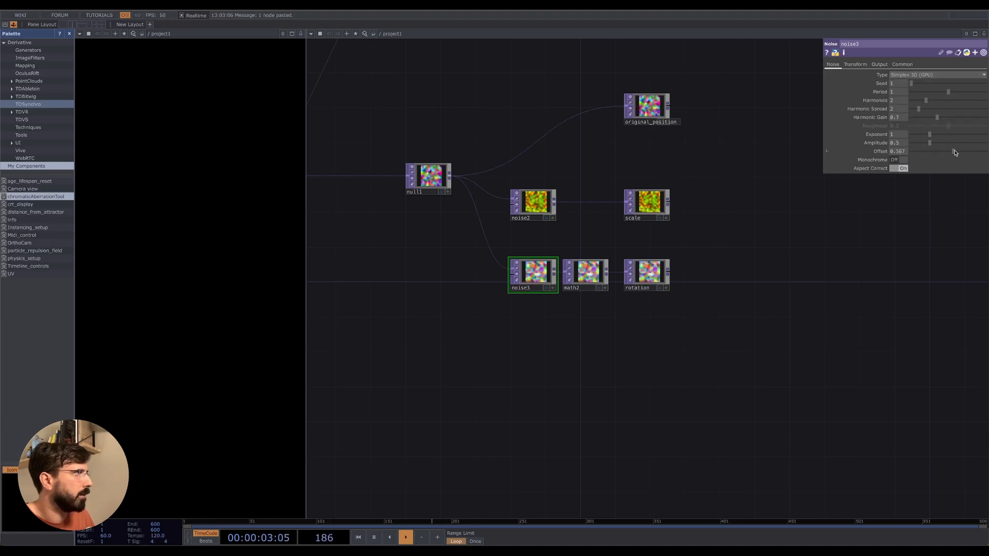
# Step: Set noise3's Offset to 0 and raise its Amplitude to slightly above 0.5
pyautogui.moveTo(954, 153); pyautogui.dragTo(893, 151)
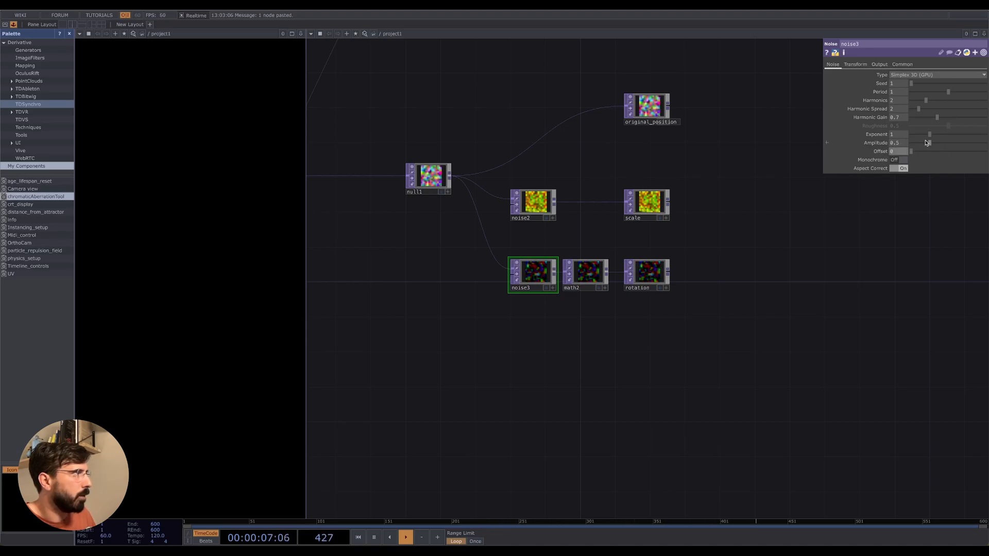
pyautogui.moveTo(928, 144); pyautogui.dragTo(959, 144)
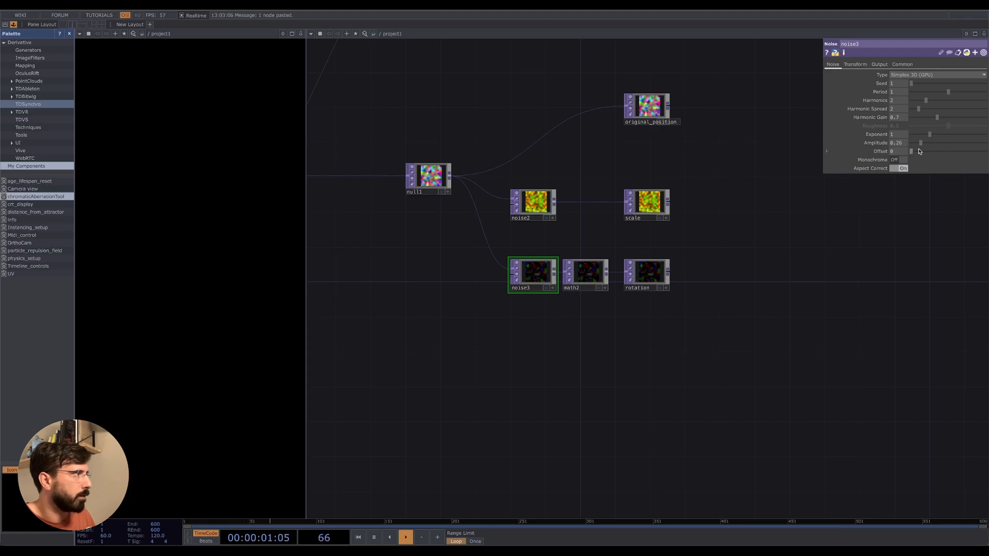
pyautogui.moveTo(959, 144); pyautogui.dragTo(922, 144)
pyautogui.click(606, 276)
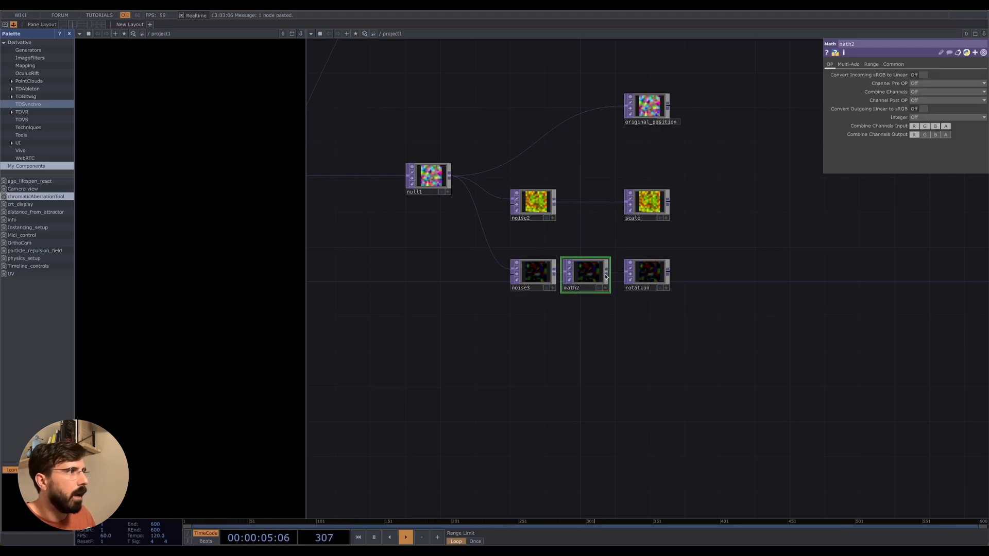
pyautogui.click(546, 274)
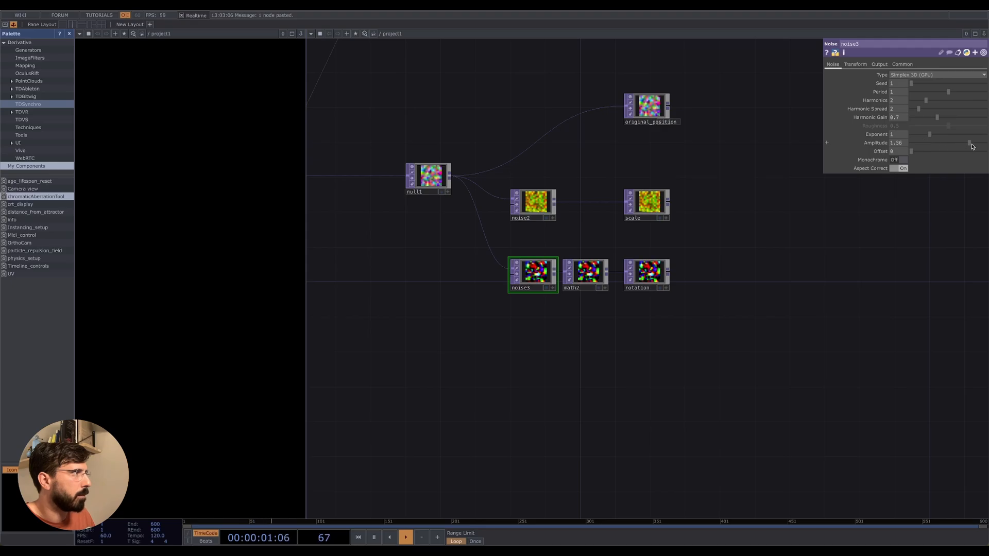
pyautogui.moveTo(922, 144); pyautogui.dragTo(937, 144)
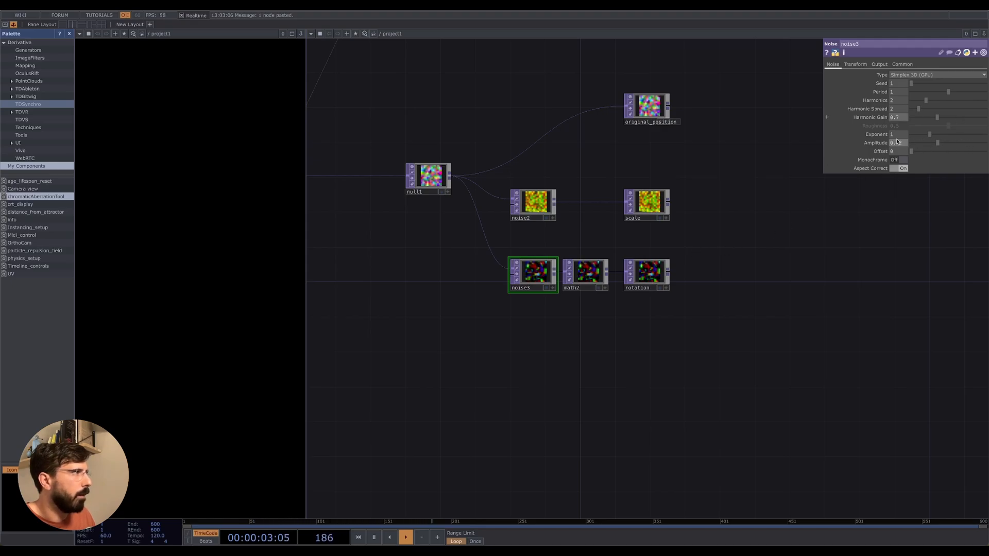
# Step: Set the Multiply value of the math2 TOP to 90
pyautogui.click(590, 271)
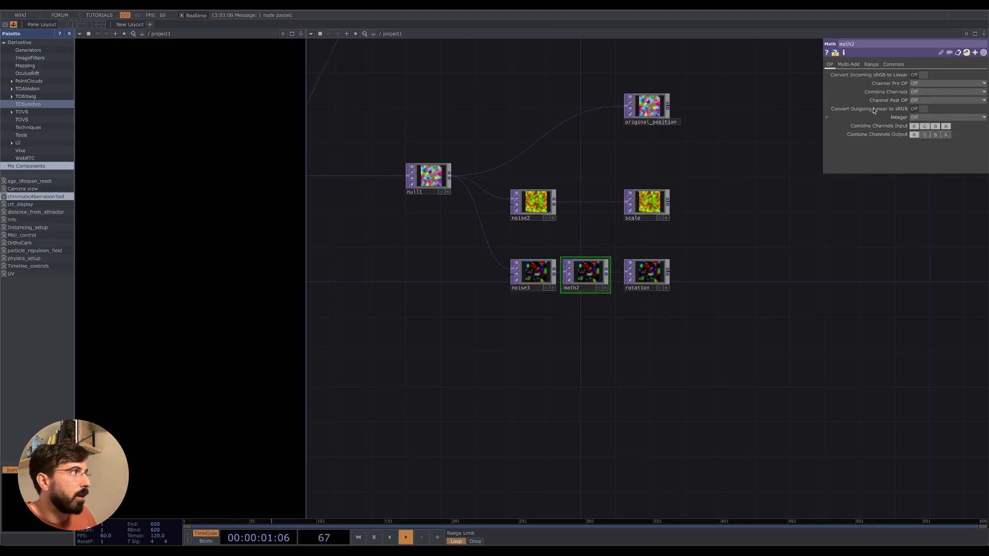
pyautogui.click(862, 65)
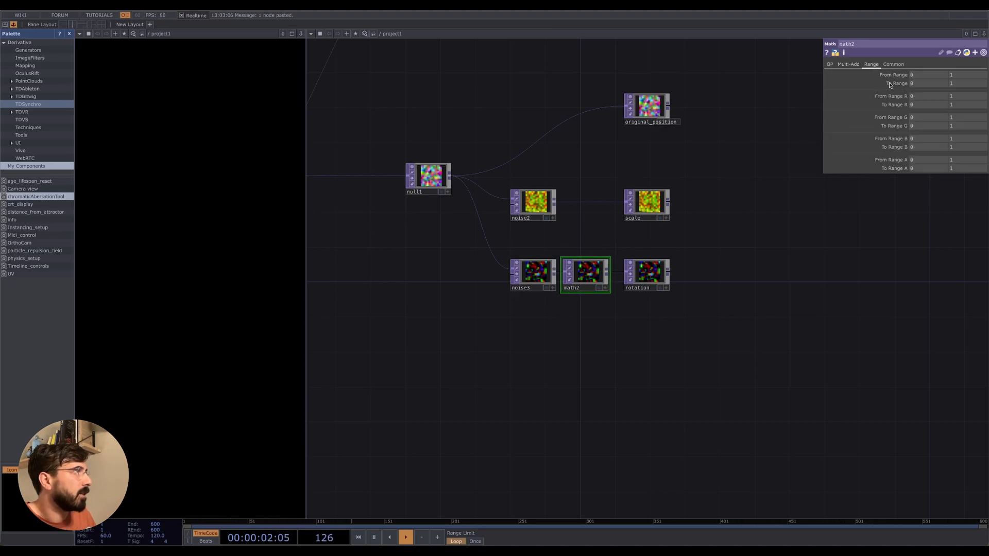
pyautogui.click(851, 64)
pyautogui.write('90')
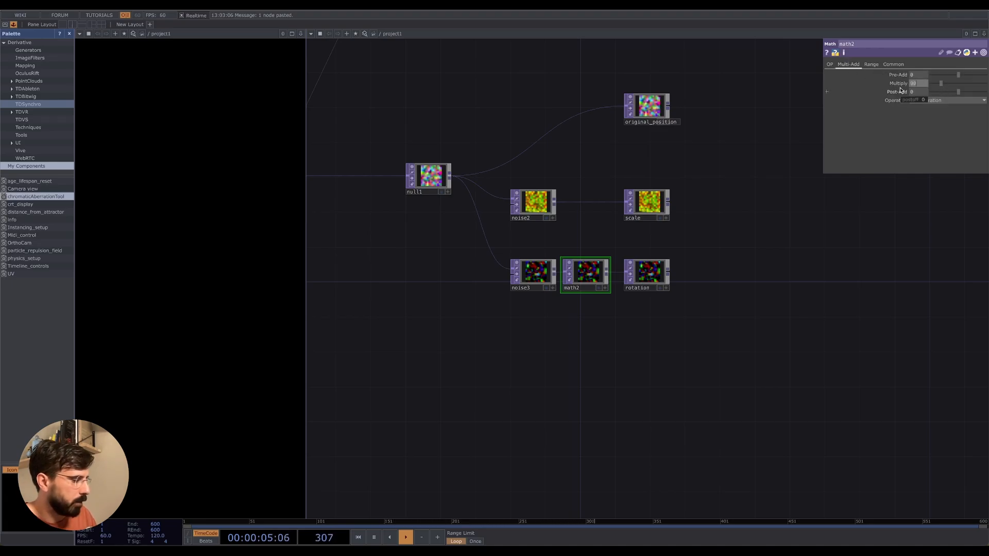
pyautogui.press('Return')
pyautogui.click(537, 279)
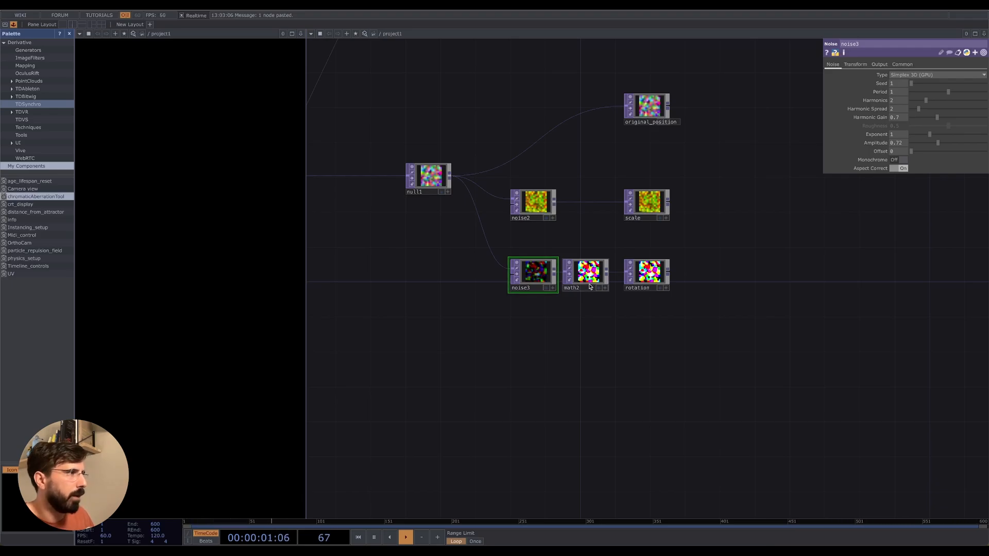
pyautogui.click(662, 272)
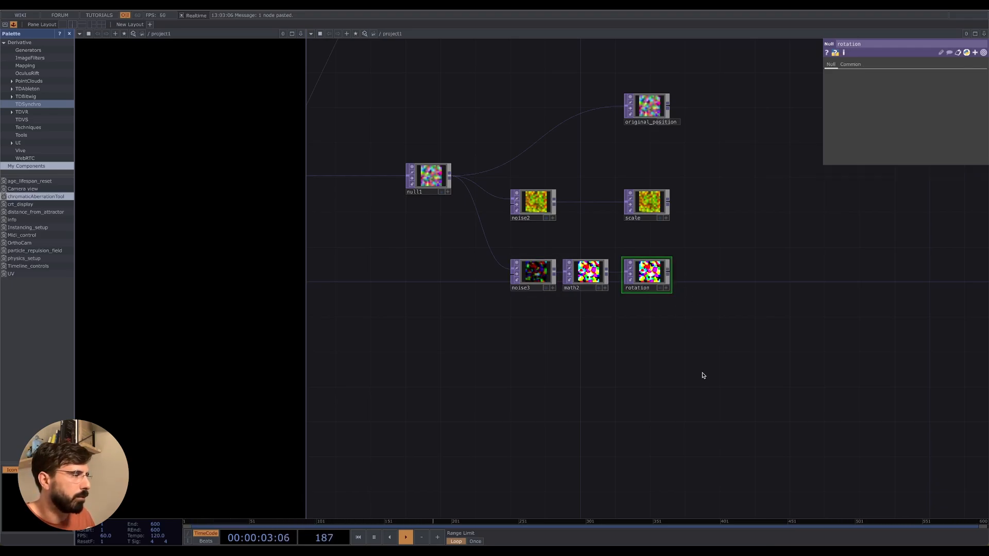
# Step: Create a Rectangle SOP in the empty area below the noise TOP chains
pyautogui.moveTo(704, 376); pyautogui.dragTo(668, 321)
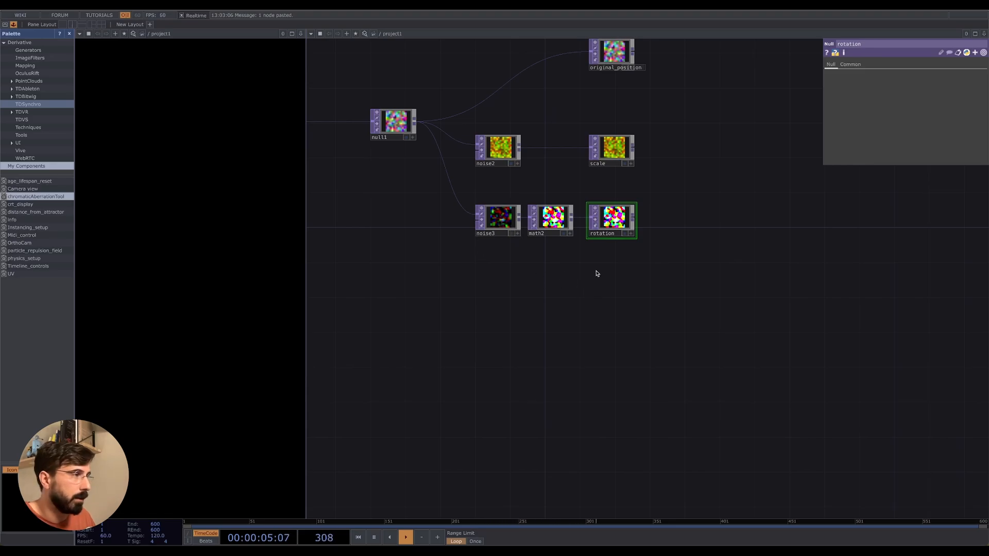
pyautogui.moveTo(538, 331); pyautogui.dragTo(567, 353)
pyautogui.scroll(-4, 719, 328)
pyautogui.moveTo(596, 148); pyautogui.dragTo(596, 171)
pyautogui.moveTo(638, 310); pyautogui.dragTo(683, 274)
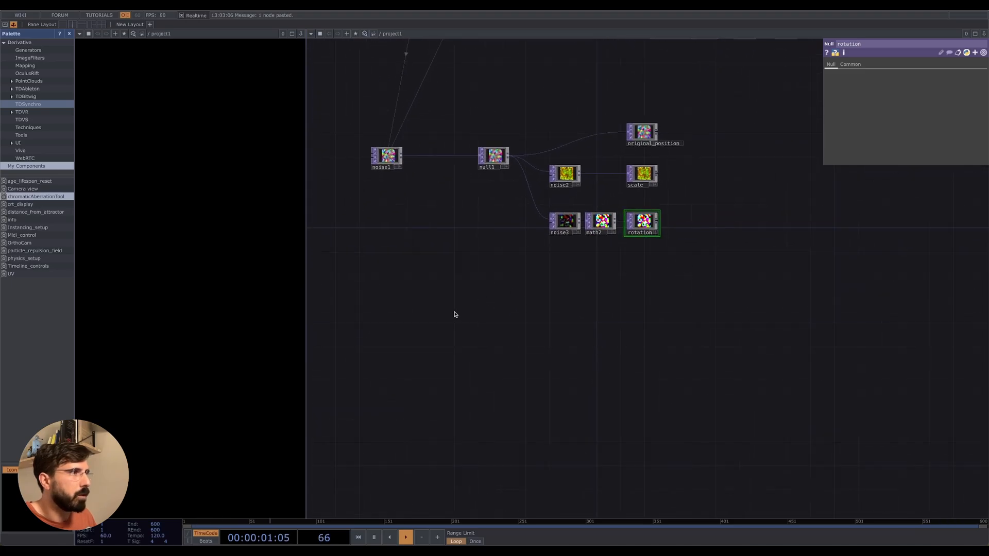
pyautogui.press('Tab')
pyautogui.click(360, 229)
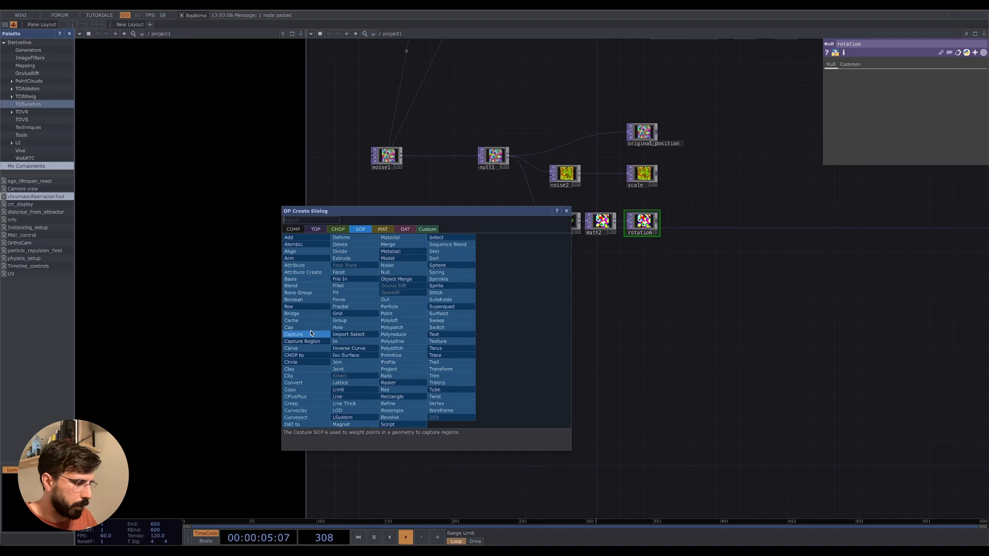
pyautogui.write('rect')
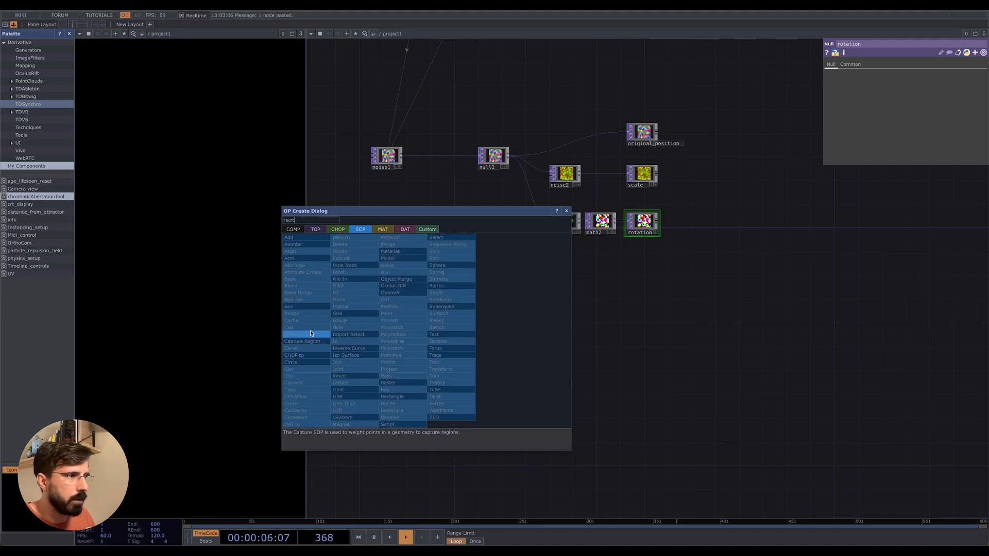
pyautogui.click(392, 397)
pyautogui.click(393, 335)
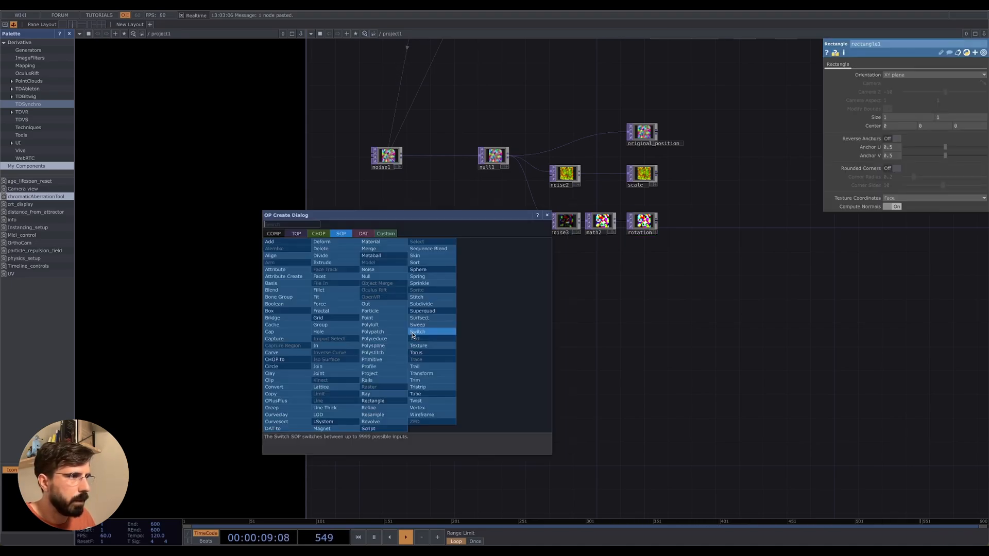
# Step: Append a Null SOP to rectangle1 and create a Geometry COMP from that null's output
pyautogui.press('Tab')
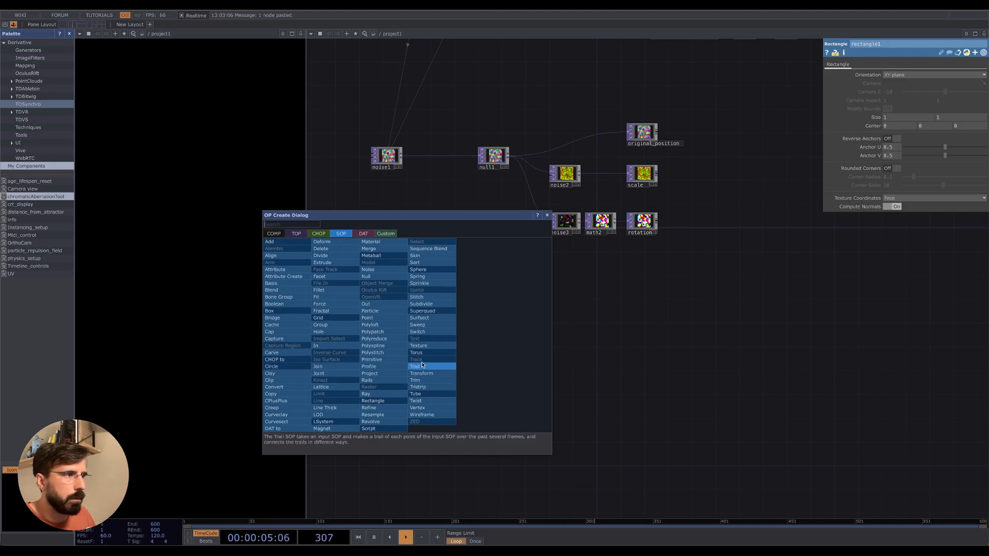
pyautogui.click(373, 277)
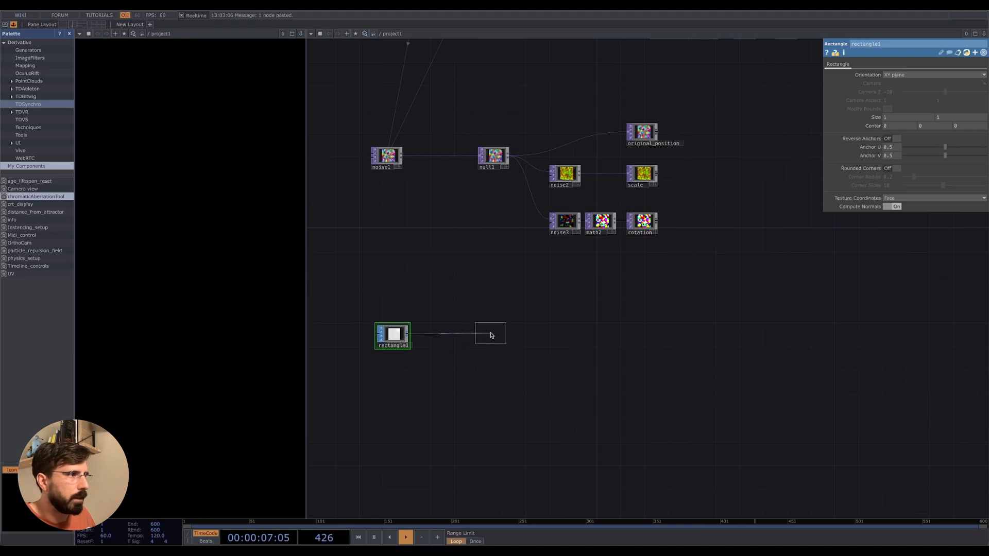
pyautogui.click(492, 337)
pyautogui.rightClick(511, 338)
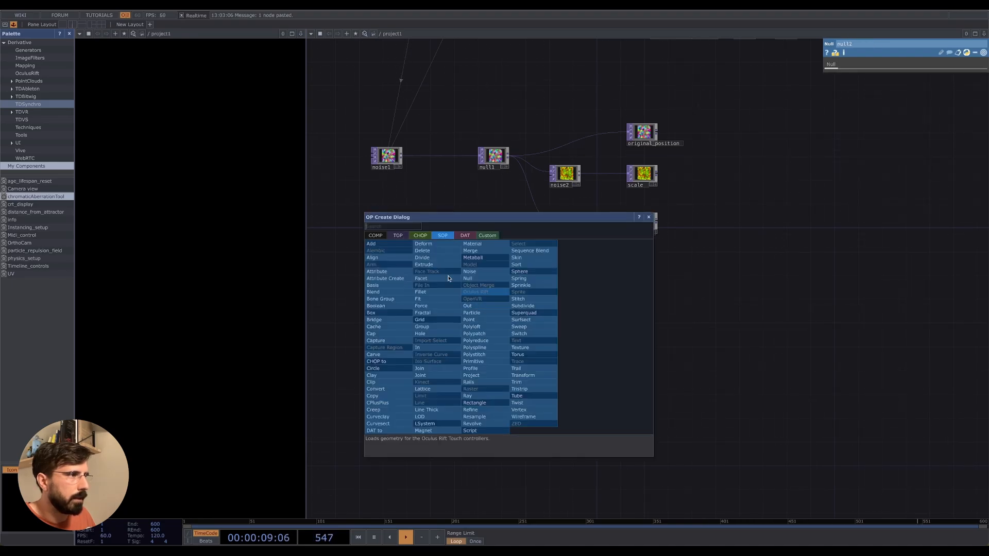
pyautogui.click(375, 235)
pyautogui.click(380, 300)
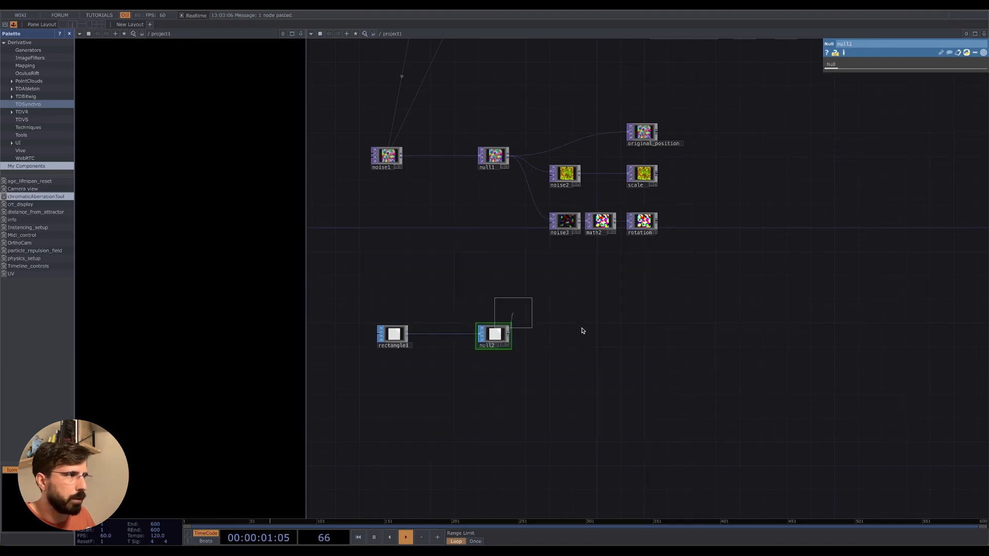
pyautogui.click(645, 338)
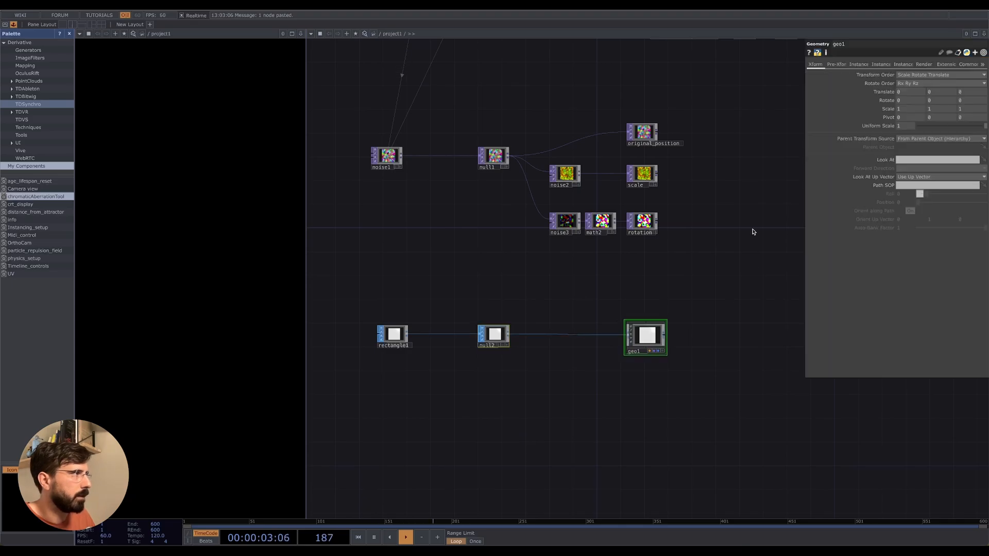
# Step: Enable instancing on geo1 and assign original_position as Translate OP, scale as Scale OP and rotation as Rotate OP
pyautogui.click(859, 64)
pyautogui.click(906, 74)
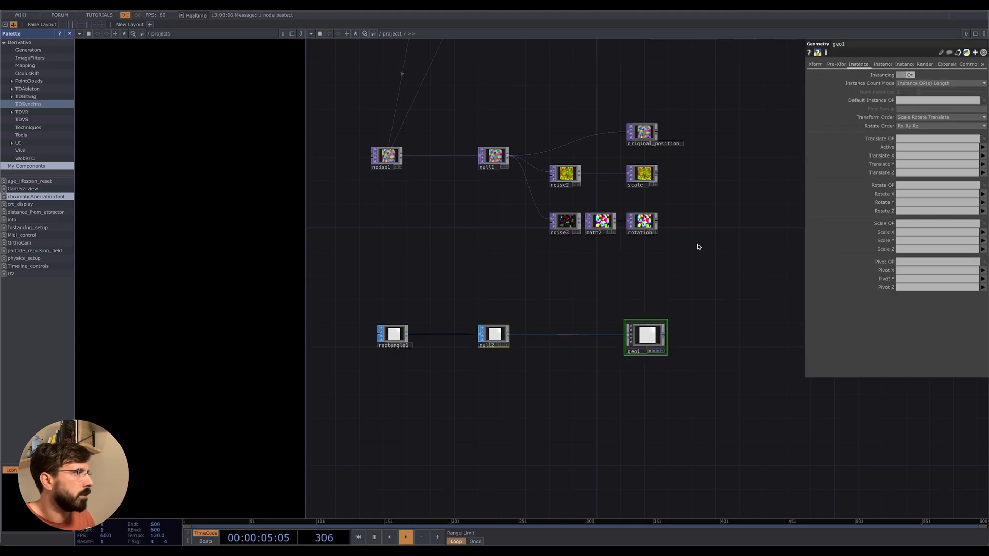
pyautogui.moveTo(662, 262); pyautogui.dragTo(598, 249)
pyautogui.moveTo(578, 119); pyautogui.dragTo(935, 139)
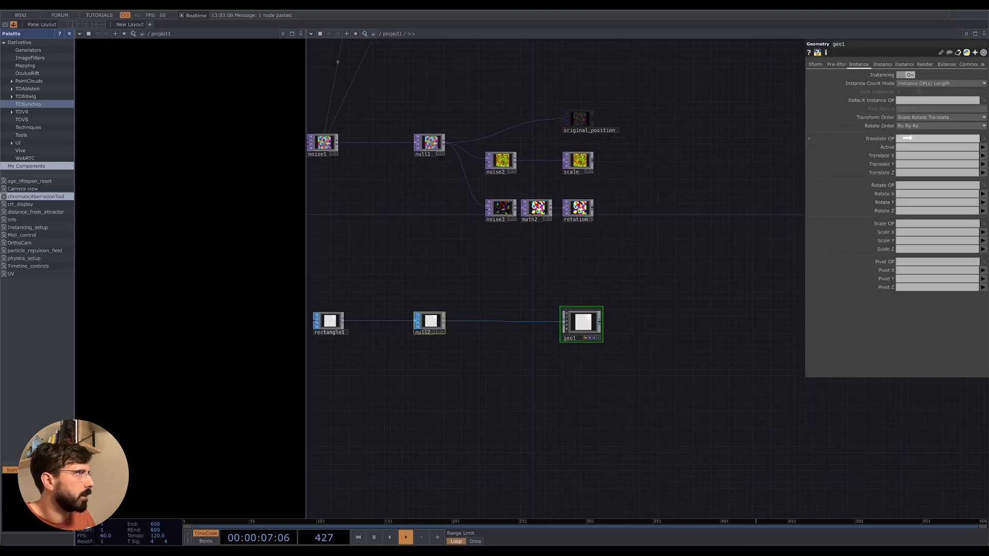
pyautogui.moveTo(578, 160); pyautogui.dragTo(921, 223)
pyautogui.moveTo(578, 207); pyautogui.dragTo(937, 186)
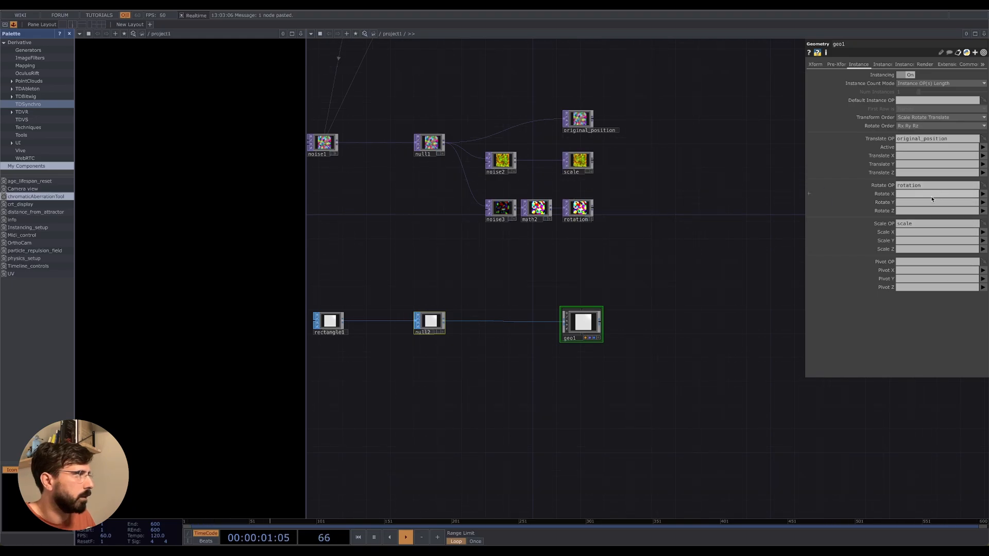
# Step: Map geo1's instance Translate X, Y and Z to the r, g and b channels
pyautogui.click(982, 156)
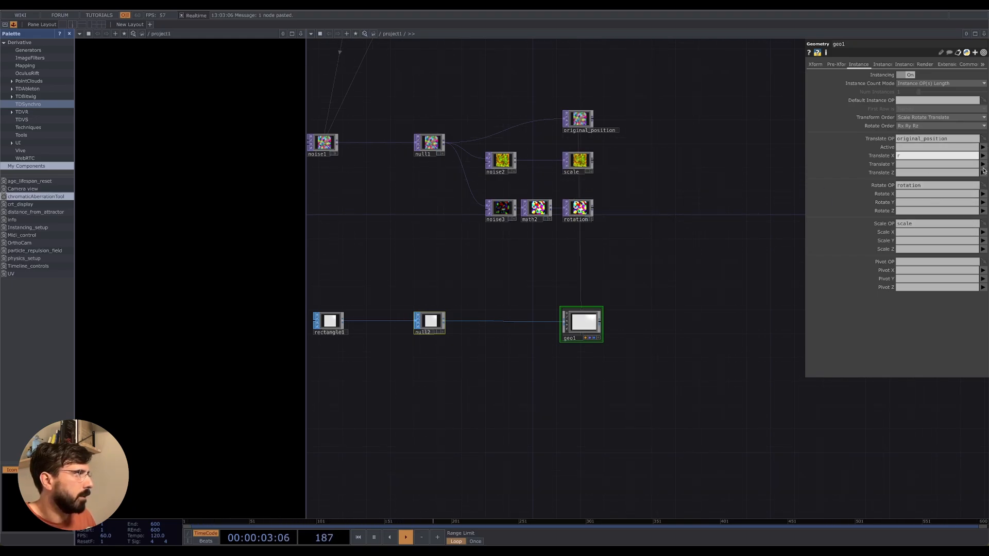
pyautogui.click(982, 164)
pyautogui.click(982, 164)
pyautogui.click(983, 180)
pyautogui.click(982, 173)
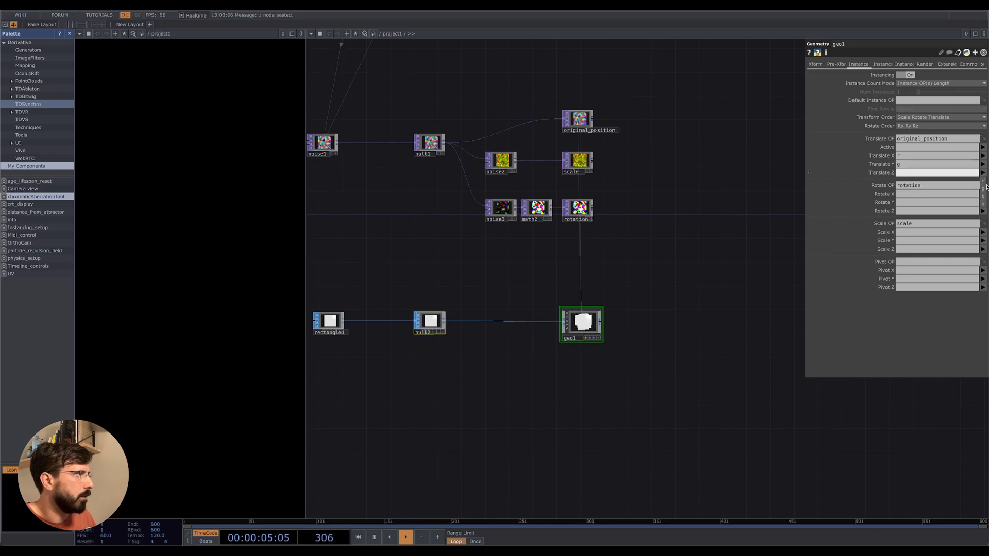
pyautogui.click(983, 197)
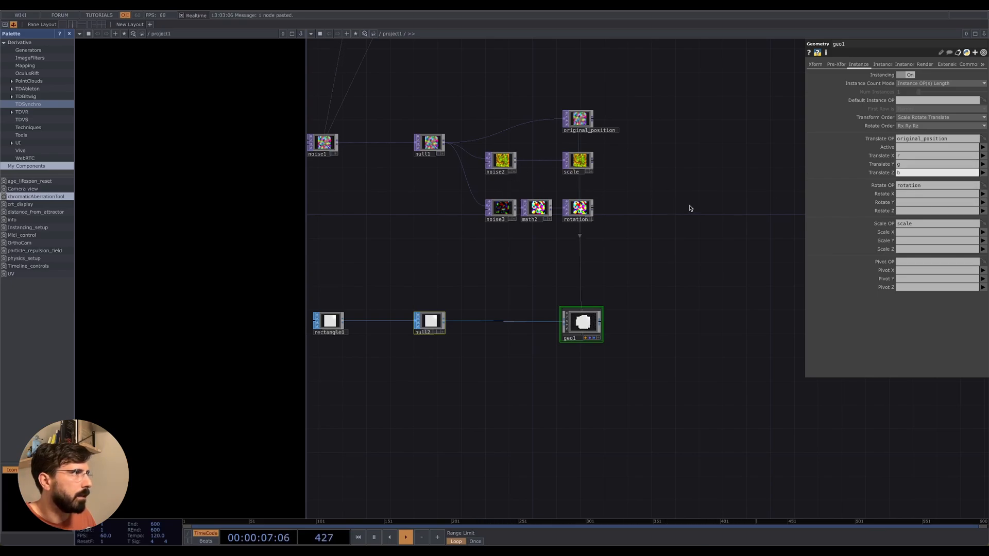
# Step: Map geo1's instance Rotate X, Y and Z to the r, g and b channels
pyautogui.click(982, 193)
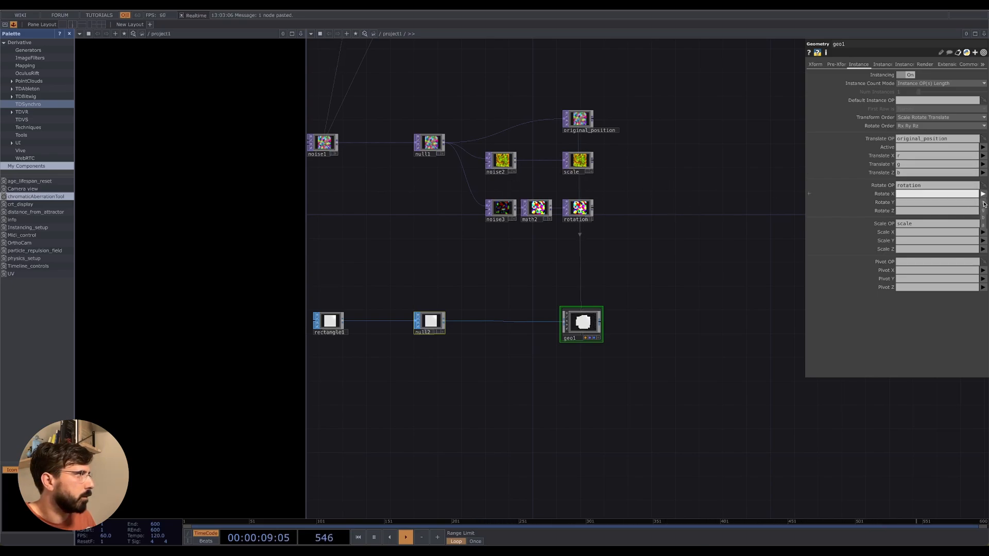
pyautogui.click(983, 202)
pyautogui.click(982, 202)
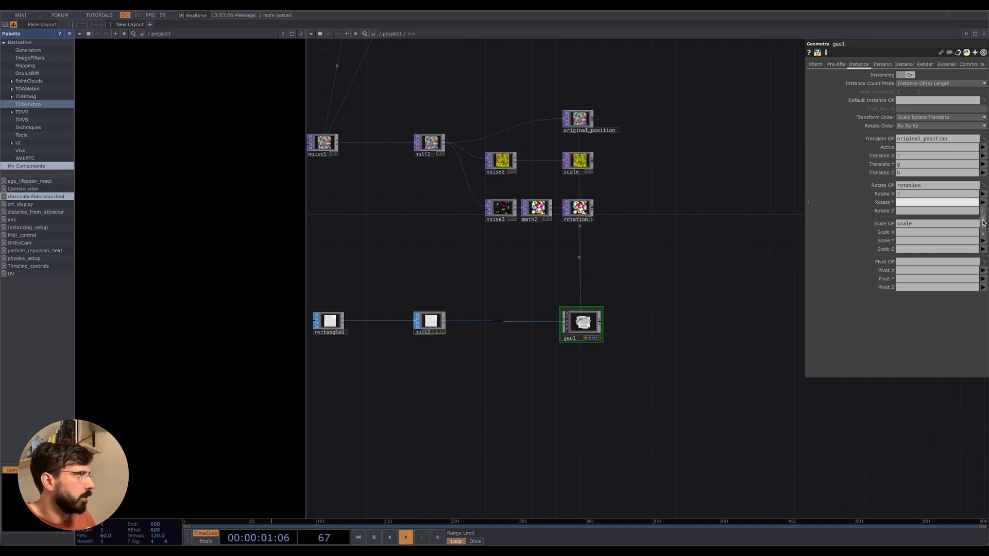
pyautogui.click(983, 217)
pyautogui.click(983, 210)
pyautogui.click(983, 234)
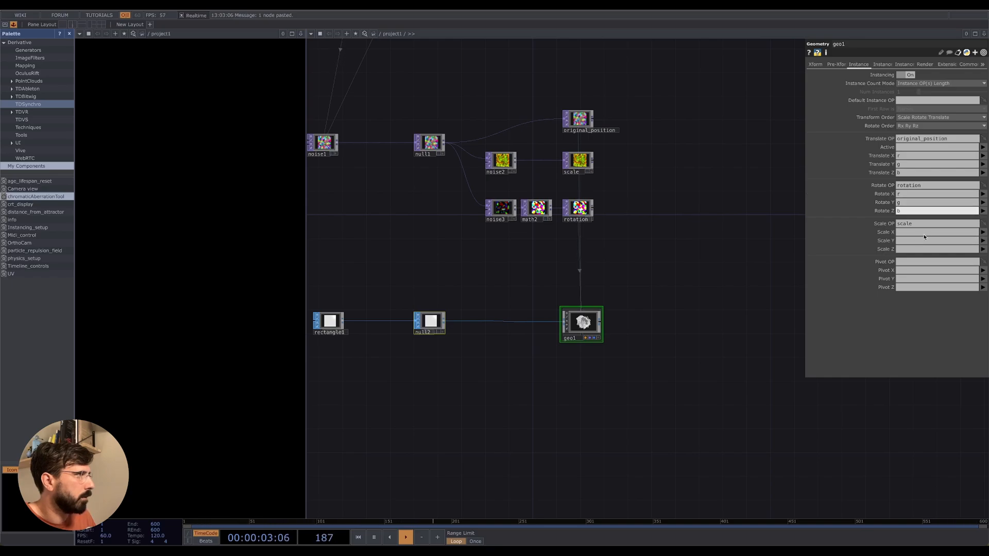
# Step: Map geo1's instance Scale X and Scale Y to the r and g channels
pyautogui.click(983, 232)
pyautogui.click(984, 242)
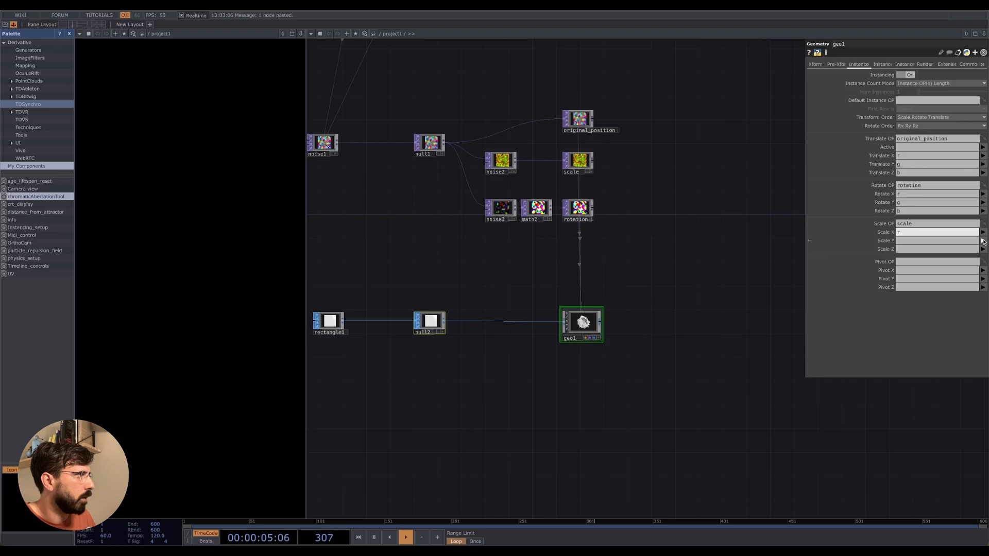
pyautogui.click(983, 241)
pyautogui.click(983, 257)
# Step: Add a Render TOP beside geo1
pyautogui.moveTo(622, 308); pyautogui.dragTo(530, 297)
pyautogui.scroll(4, 482, 356)
pyautogui.scroll(3, 483, 357)
pyautogui.scroll(-2, 536, 324)
pyautogui.press('Tab')
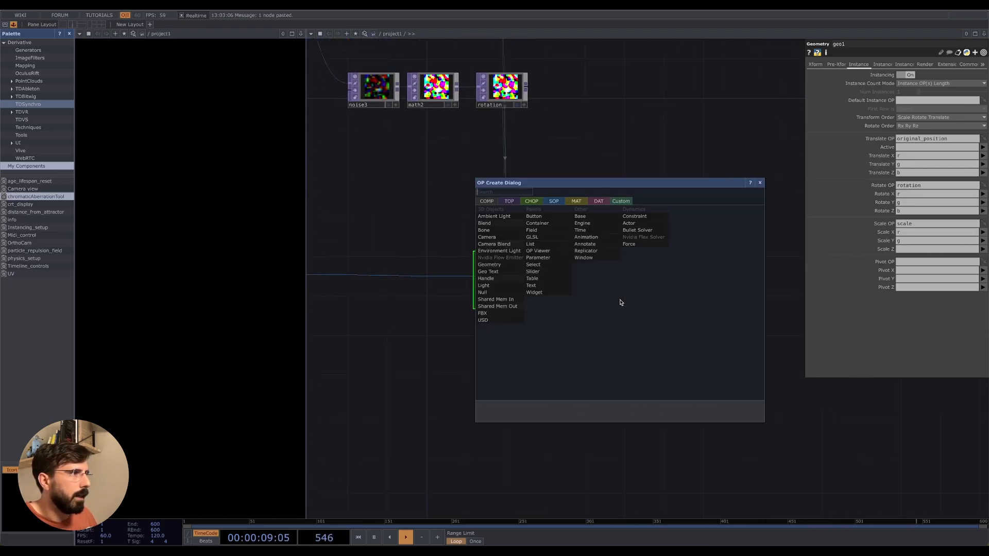
pyautogui.write('ren')
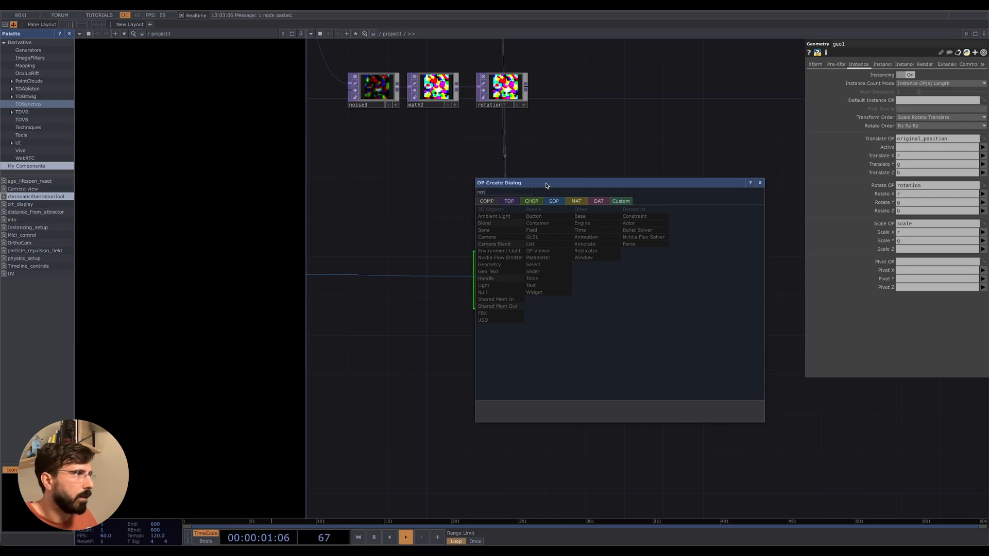
pyautogui.click(509, 201)
pyautogui.click(644, 293)
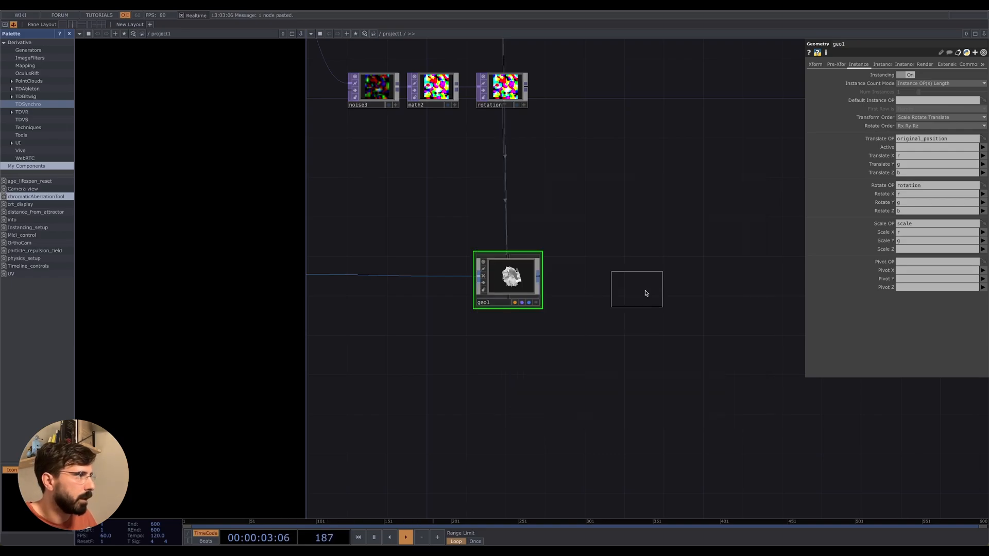
pyautogui.click(601, 278)
# Step: Add a Camera COMP below geo1 and a Light COMP beneath the camera
pyautogui.moveTo(545, 392); pyautogui.dragTo(586, 340)
pyautogui.press('Tab')
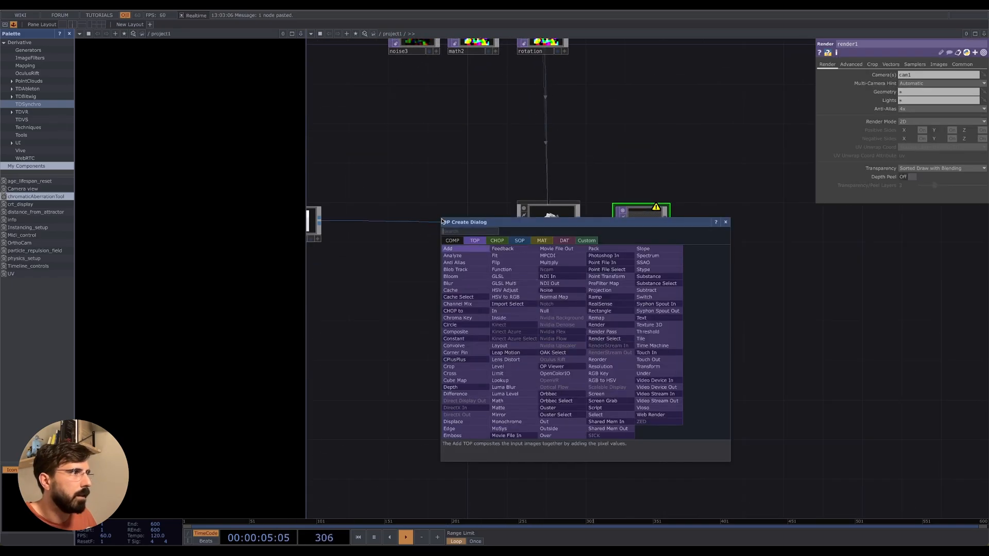
pyautogui.click(452, 240)
pyautogui.click(454, 277)
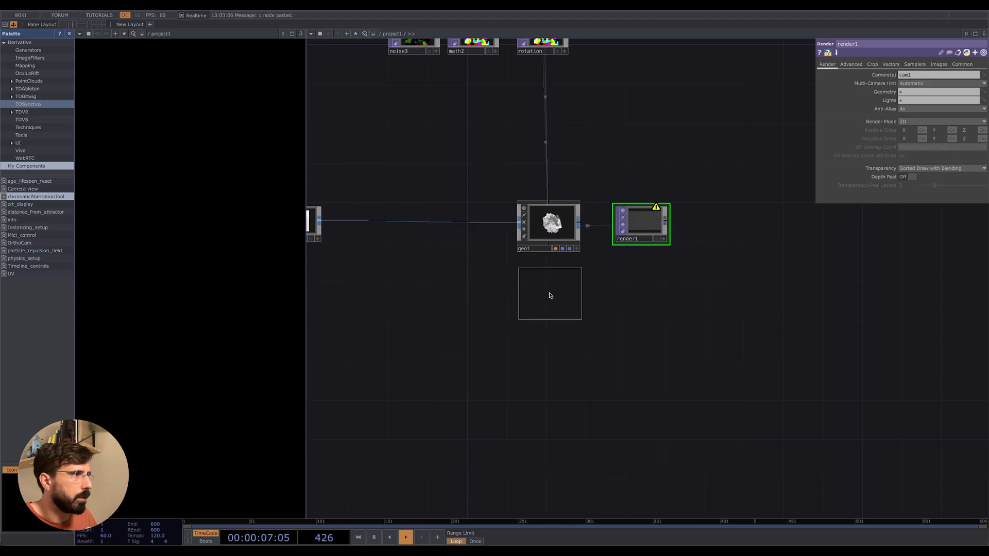
pyautogui.click(549, 295)
pyautogui.press('Tab')
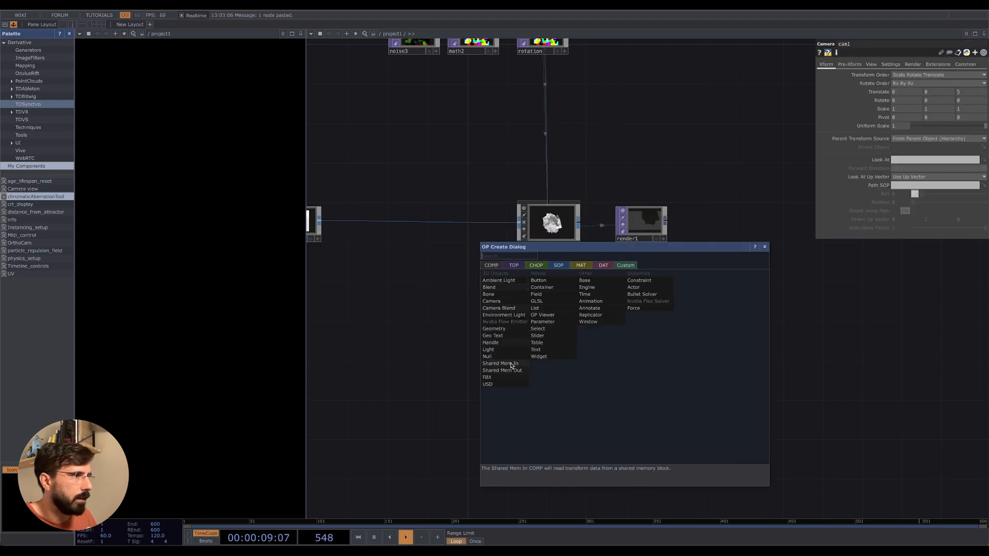
pyautogui.click(500, 349)
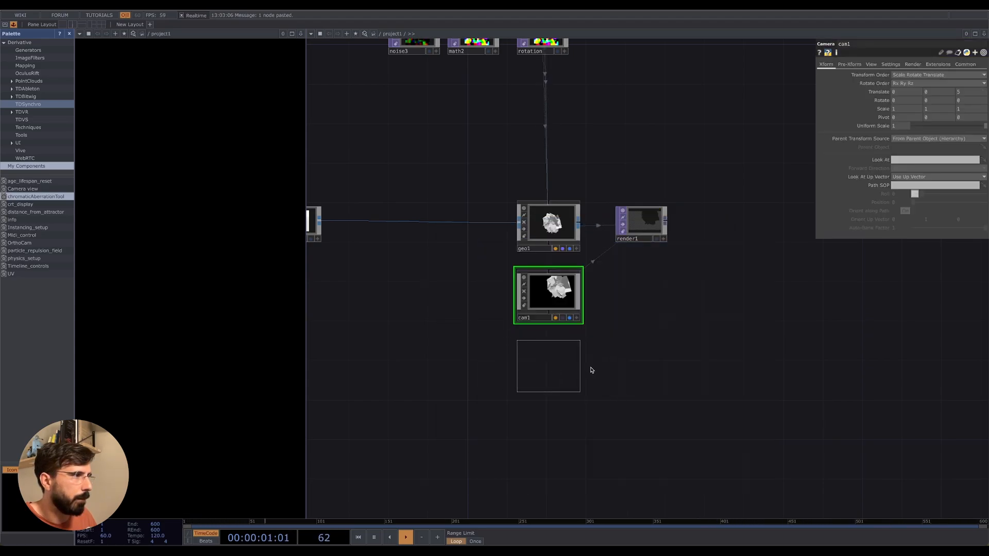
pyautogui.click(591, 370)
# Step: Set cam1's Translate X and Translate Y to .5
pyautogui.click(549, 293)
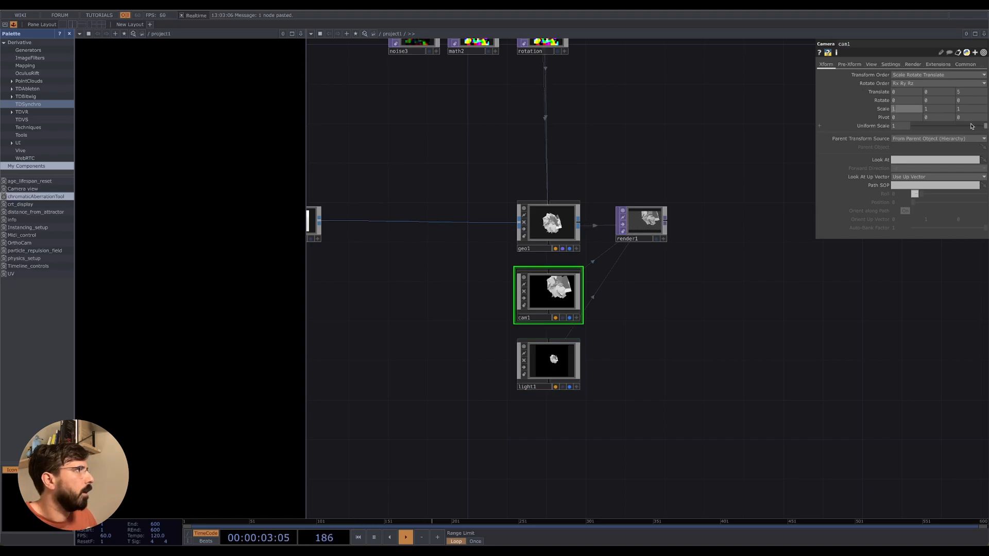
pyautogui.middleClick(889, 92)
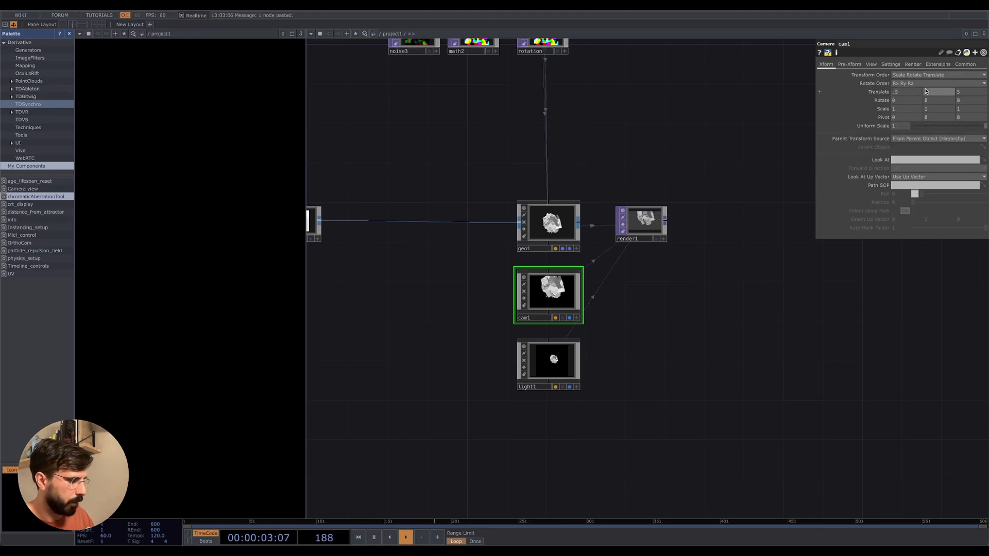
pyautogui.click(925, 91)
pyautogui.write('.5')
pyautogui.press('Return')
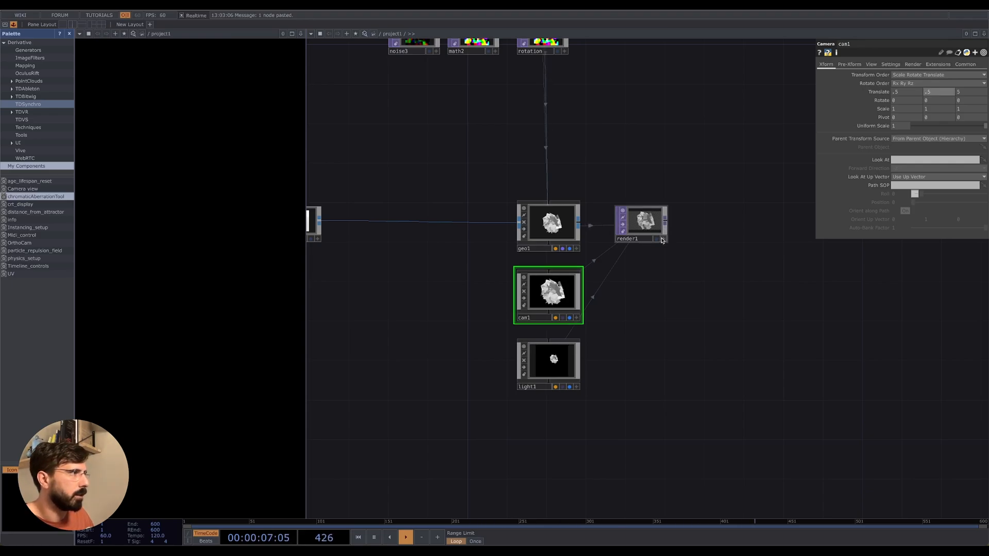
# Step: Add an Out TOP connected to render1's output
pyautogui.rightClick(665, 222)
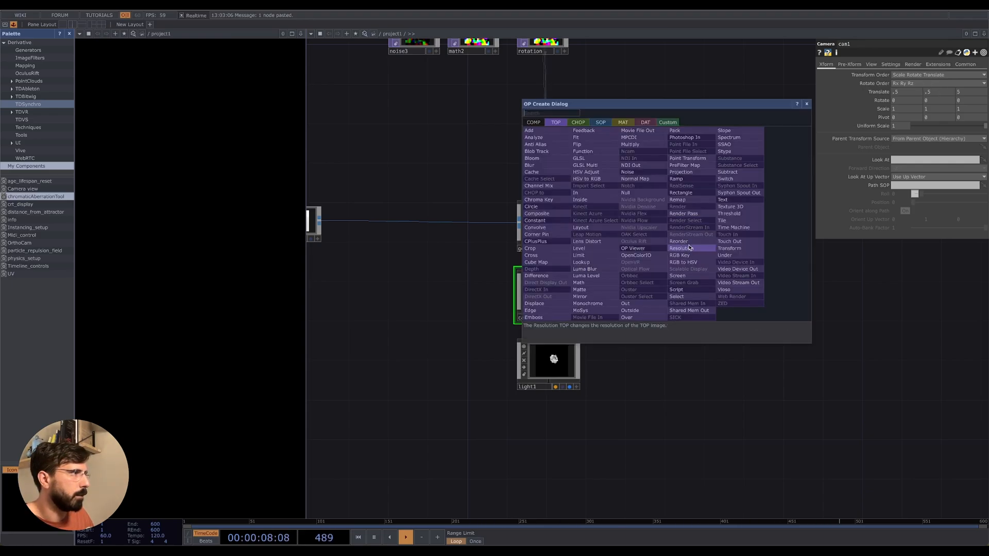
pyautogui.click(625, 304)
pyautogui.click(795, 225)
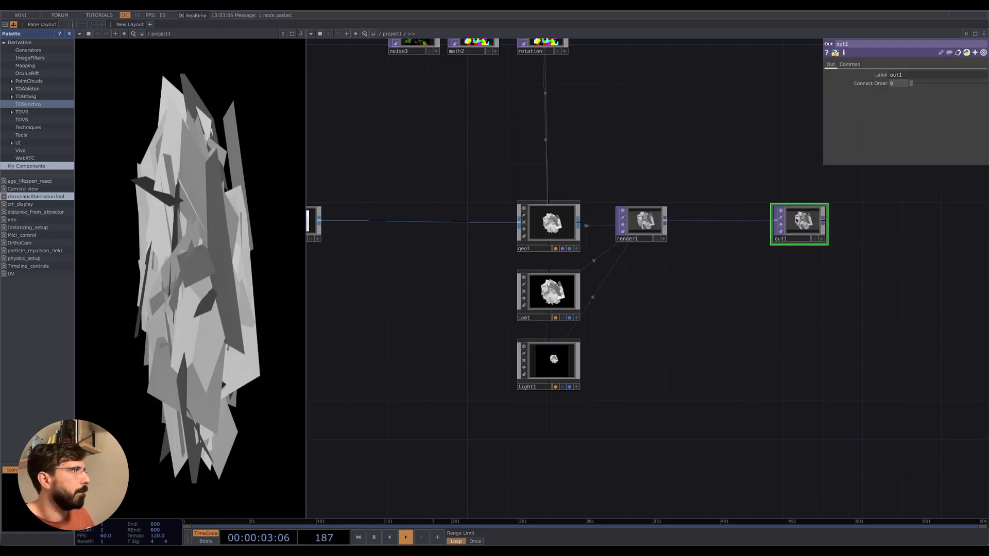
# Step: Set render1's resolution to 1080 by 1920
pyautogui.click(641, 222)
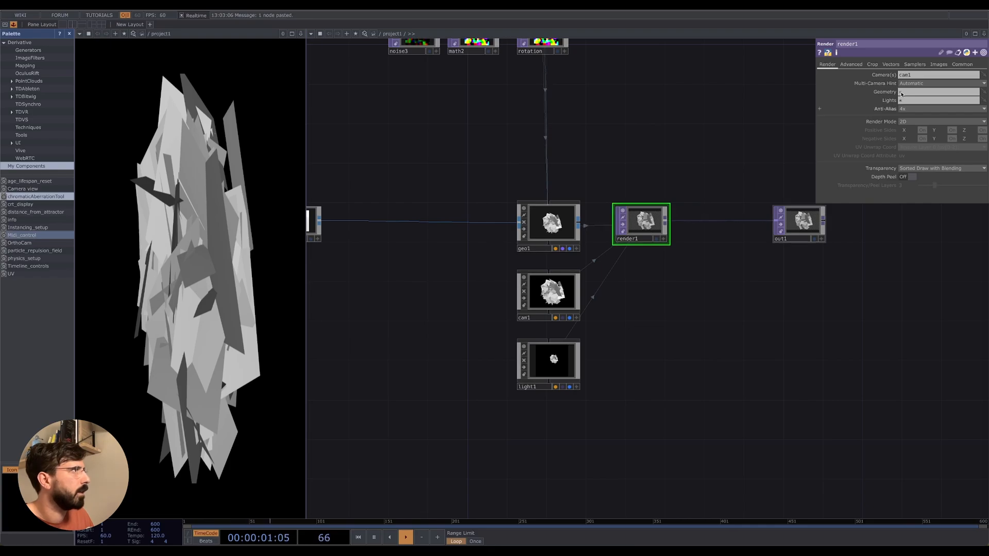
pyautogui.click(961, 64)
pyautogui.click(904, 76)
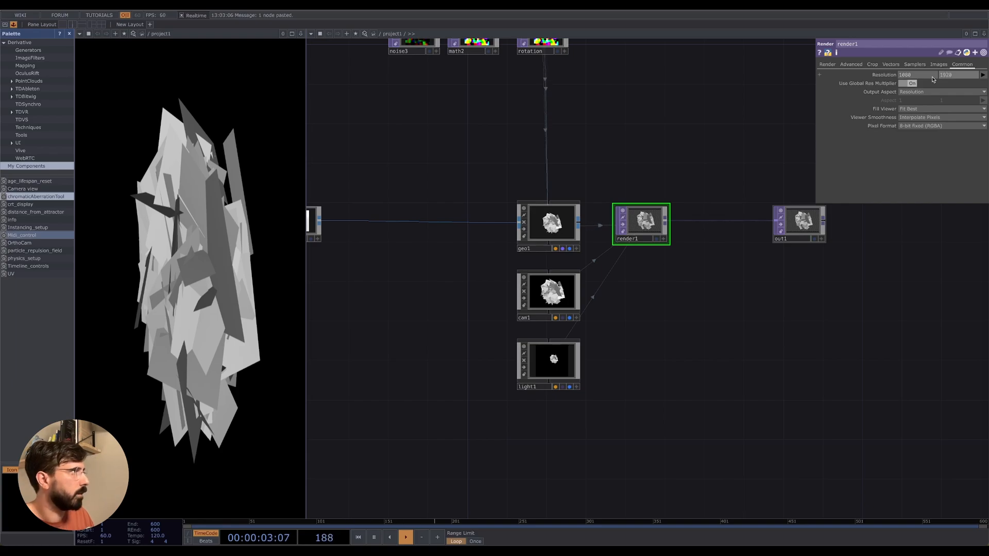
pyautogui.press('Return')
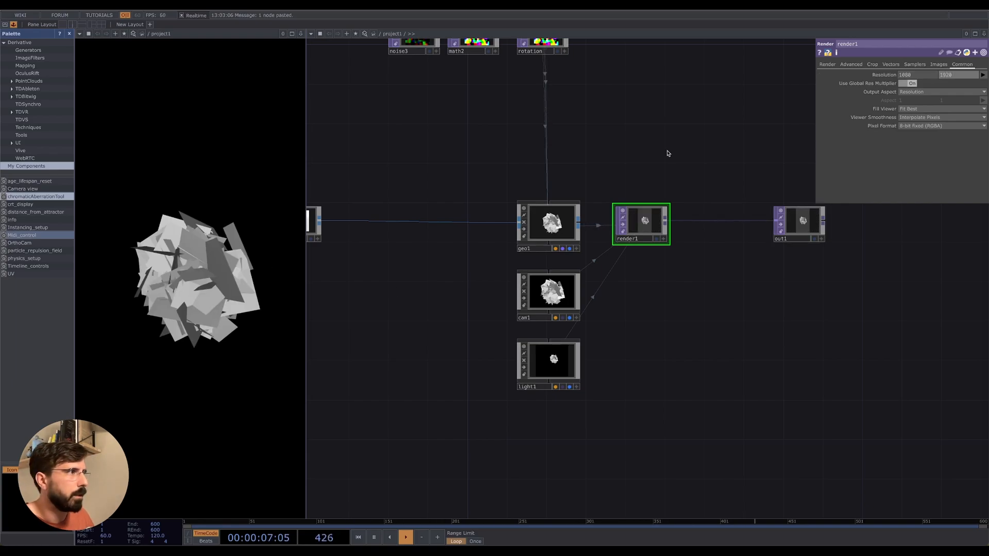
# Step: Check the width and height in the project1 container's layout parameters
pyautogui.moveTo(843, 342); pyautogui.dragTo(799, 339)
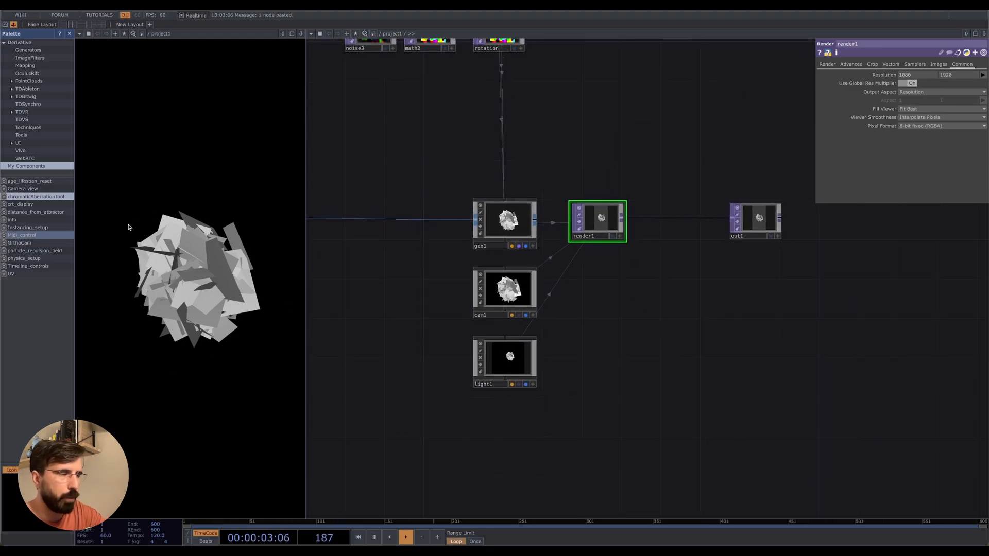
pyautogui.rightClick(390, 34)
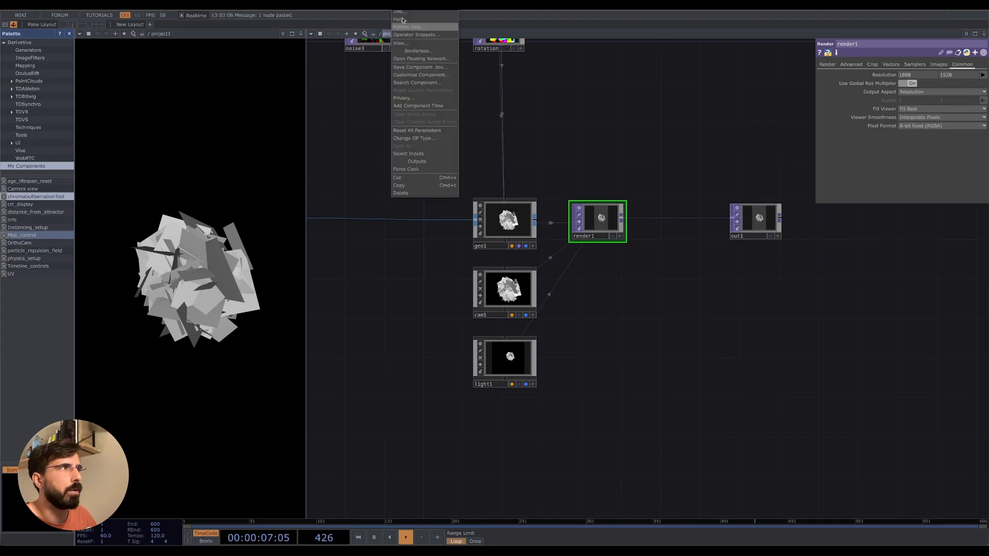
pyautogui.click(399, 23)
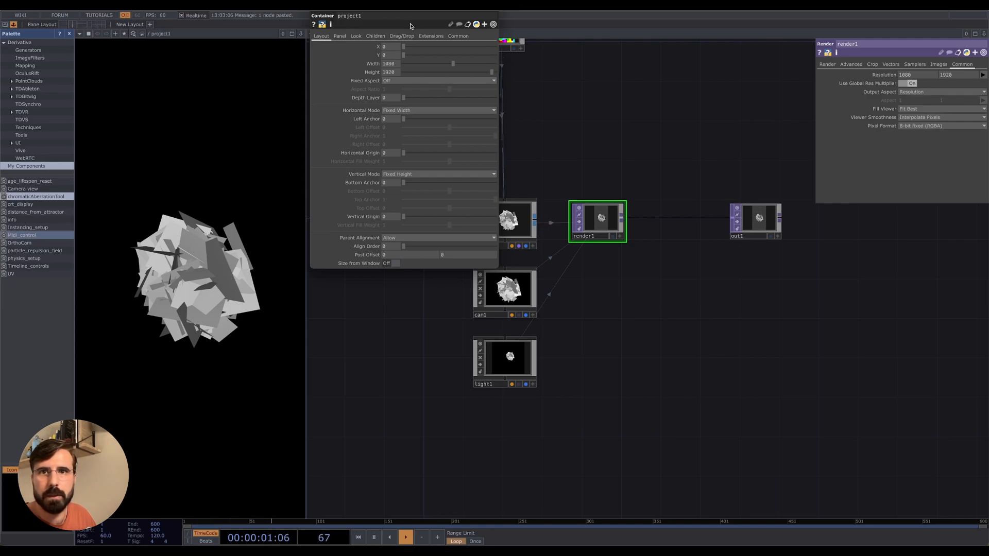
pyautogui.moveTo(434, 9); pyautogui.dragTo(436, 84)
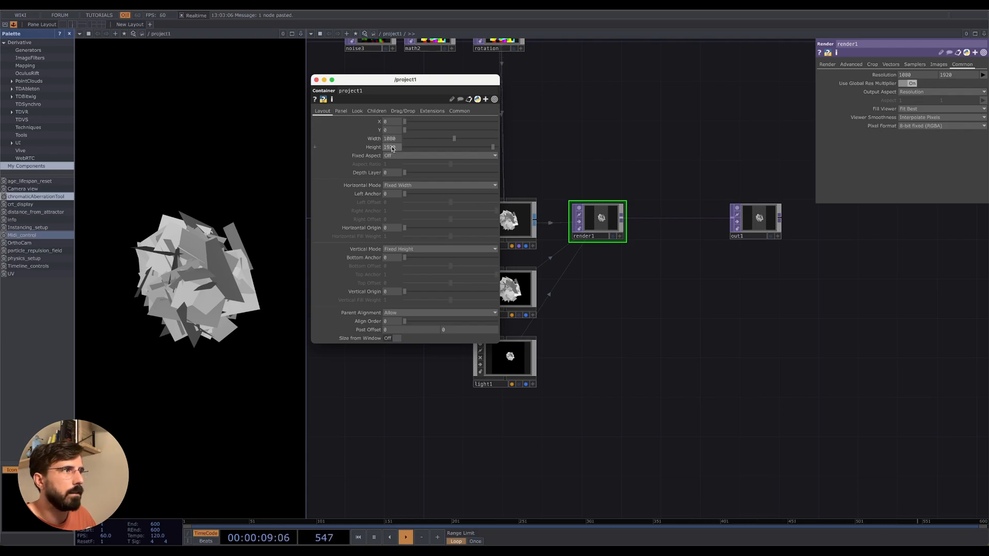
pyautogui.click(316, 80)
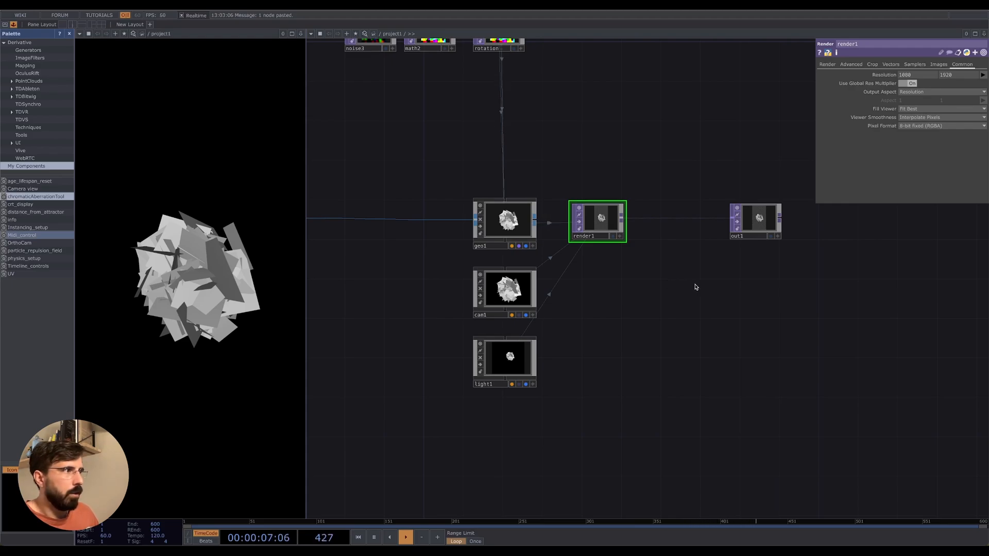
# Step: Set light1's Shadow Type to Soft, 2D Mapped and its Shadow Resolution to 1024*3 in both directions
pyautogui.moveTo(652, 314); pyautogui.dragTo(735, 268)
pyautogui.moveTo(373, 313); pyautogui.dragTo(293, 318)
pyautogui.moveTo(613, 274); pyautogui.dragTo(697, 343)
pyautogui.click(624, 369)
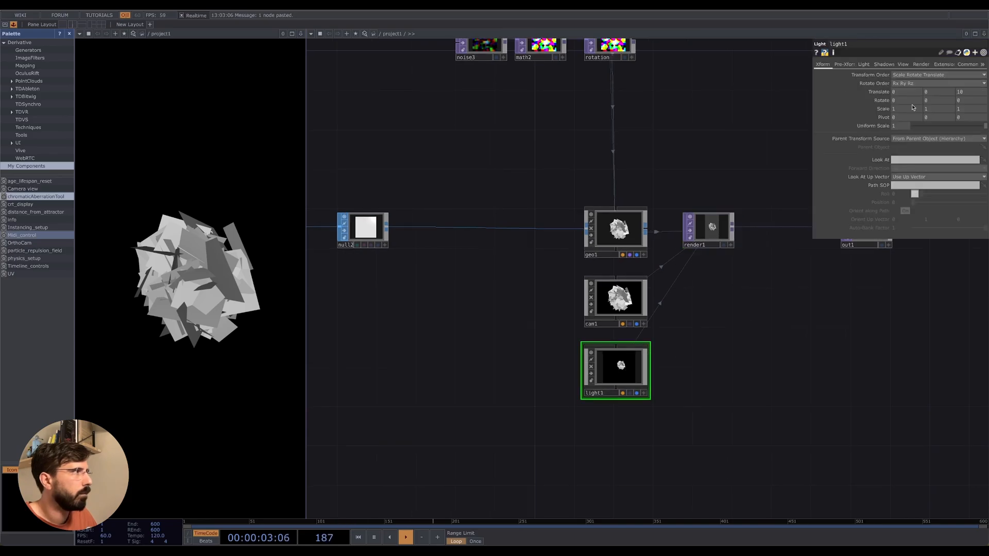
pyautogui.click(884, 64)
pyautogui.click(912, 77)
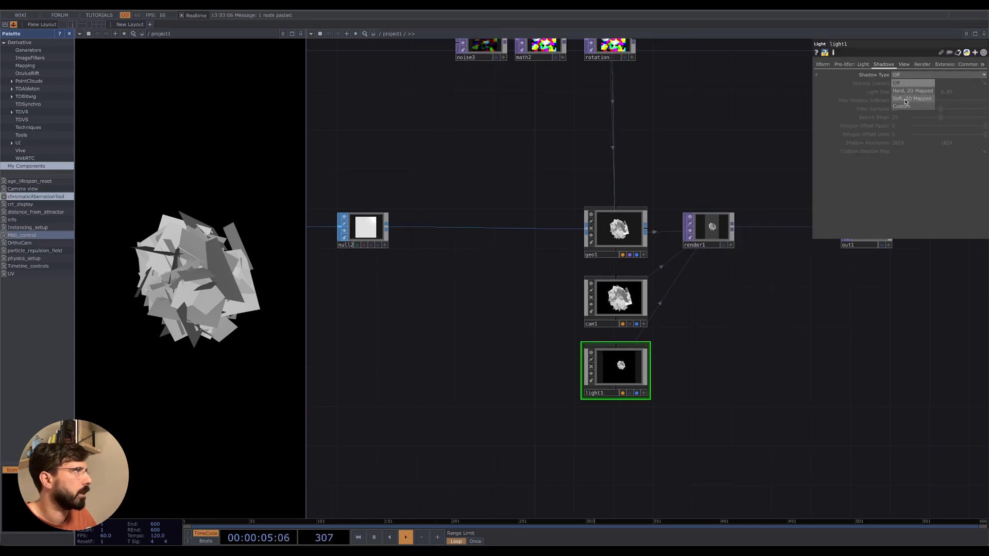
pyautogui.click(907, 101)
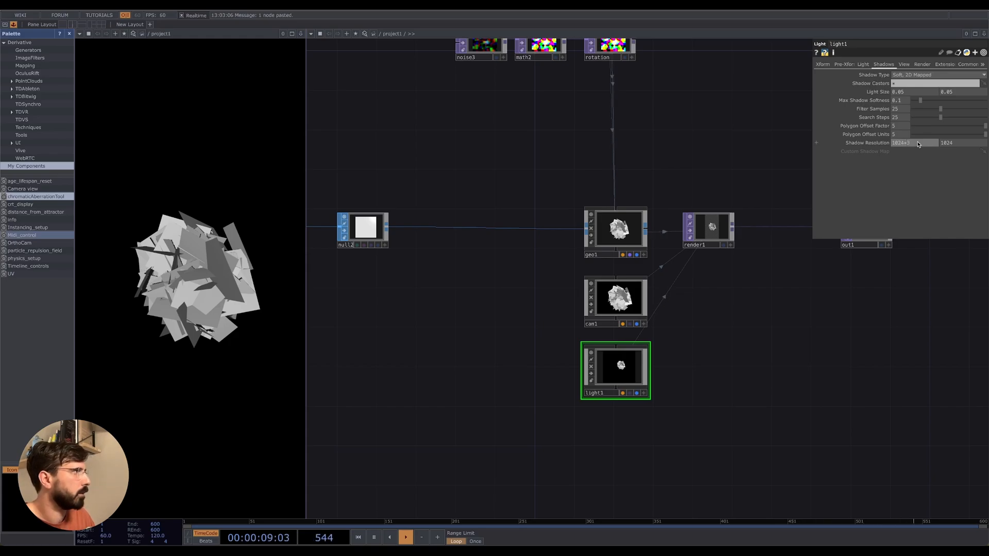
pyautogui.click(970, 146)
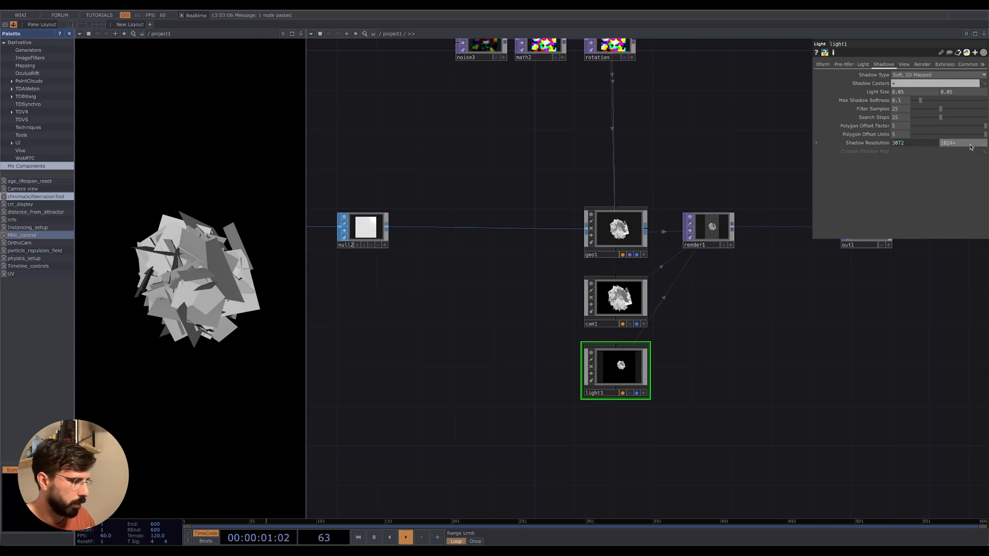
pyautogui.write('1024*3')
pyautogui.press('Return')
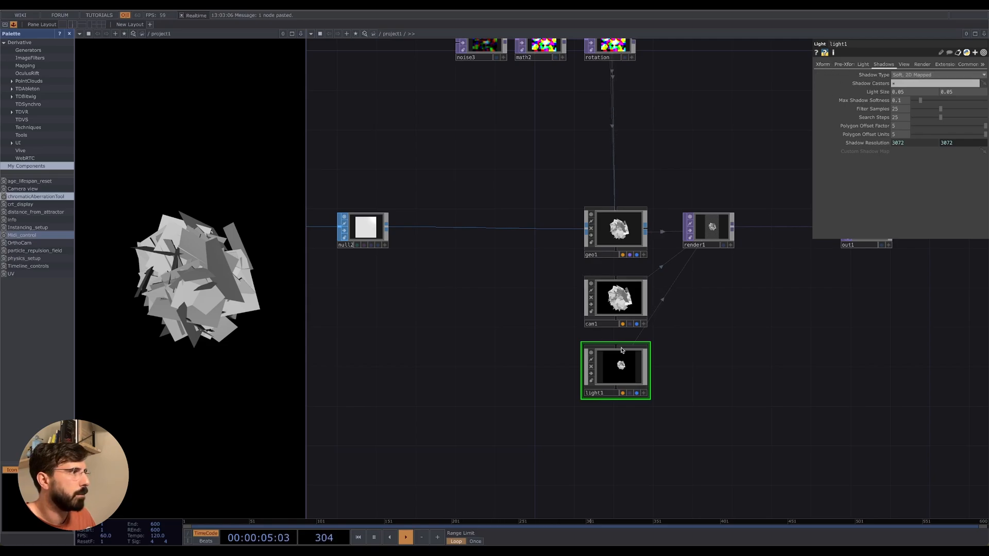
# Step: Make light1's viewer active and orbit its view to light the rectangles from a different angle
pyautogui.moveTo(735, 333); pyautogui.dragTo(592, 345)
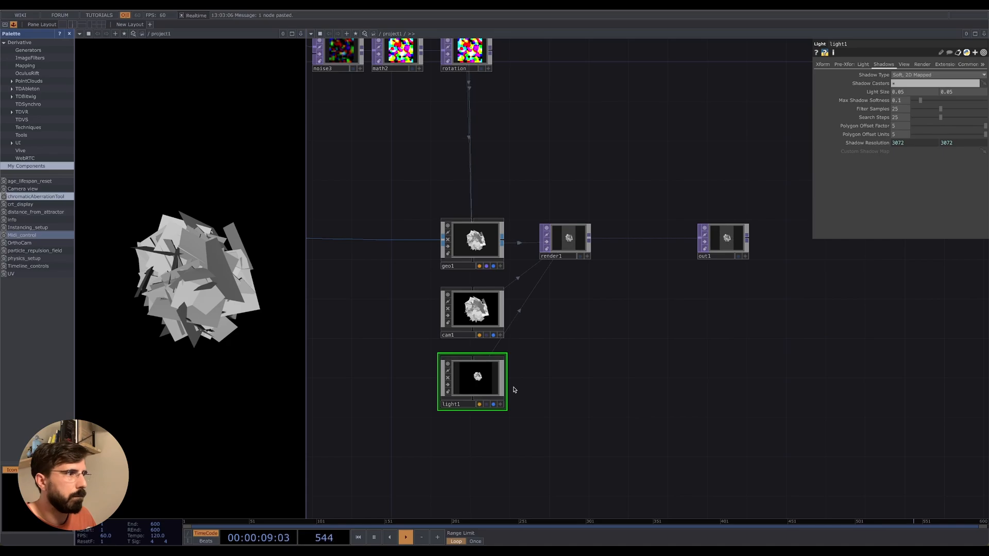
pyautogui.click(500, 404)
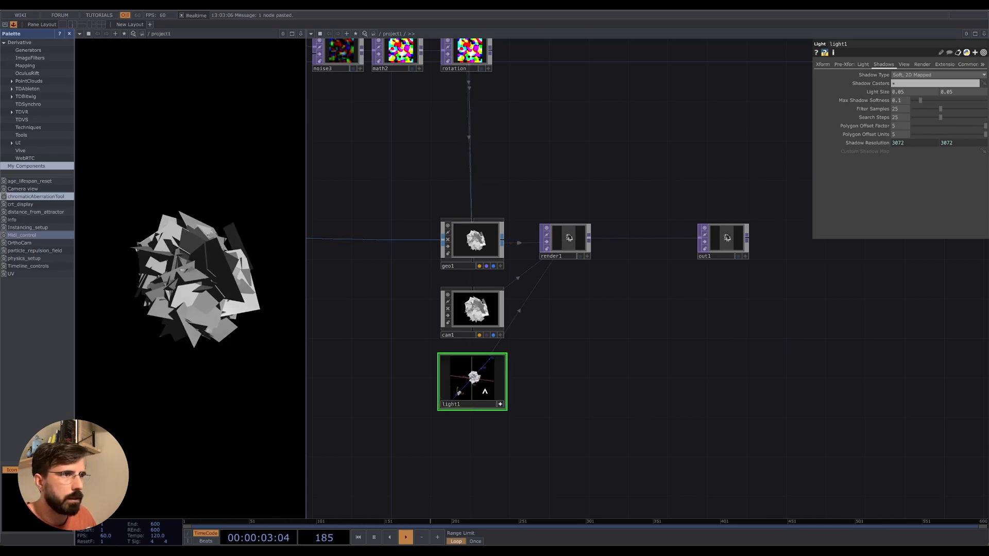
pyautogui.moveTo(597, 388); pyautogui.dragTo(638, 326)
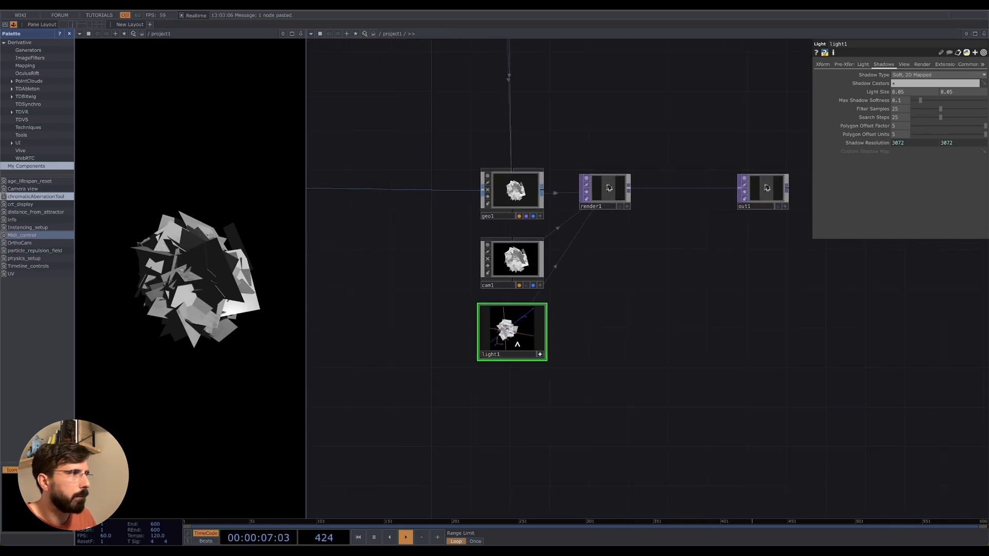
# Step: Shrink the rectangles by lowering noise2's Amplitude to 0.0928 and its Offset to 0.116
pyautogui.scroll(-4, 613, 273)
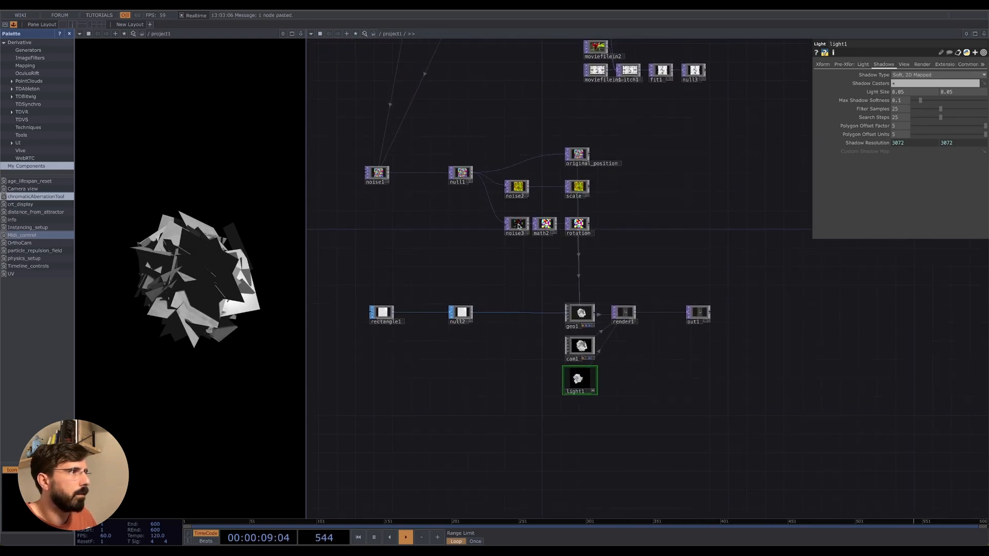
pyautogui.click(519, 227)
pyautogui.click(517, 188)
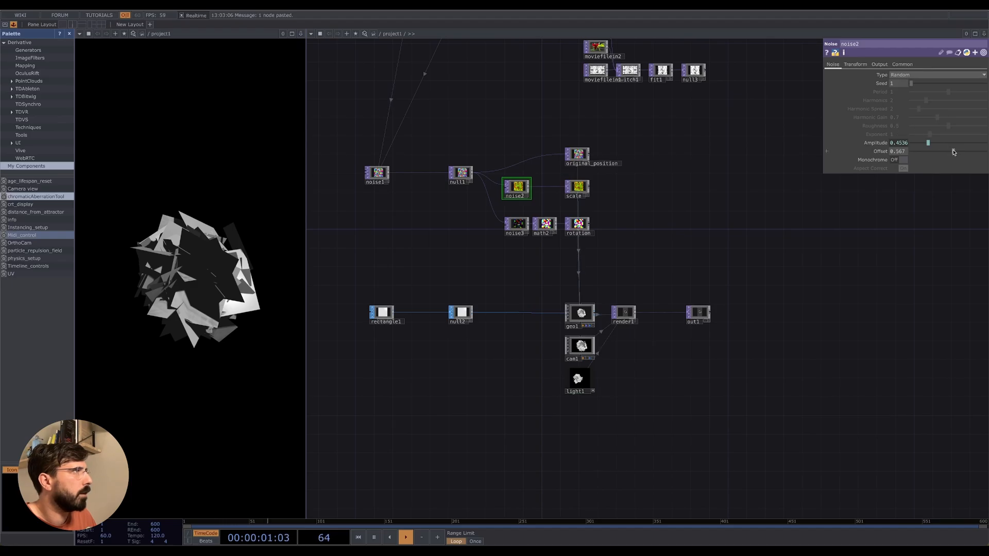
pyautogui.moveTo(953, 152); pyautogui.dragTo(919, 155)
pyautogui.scroll(3, 621, 348)
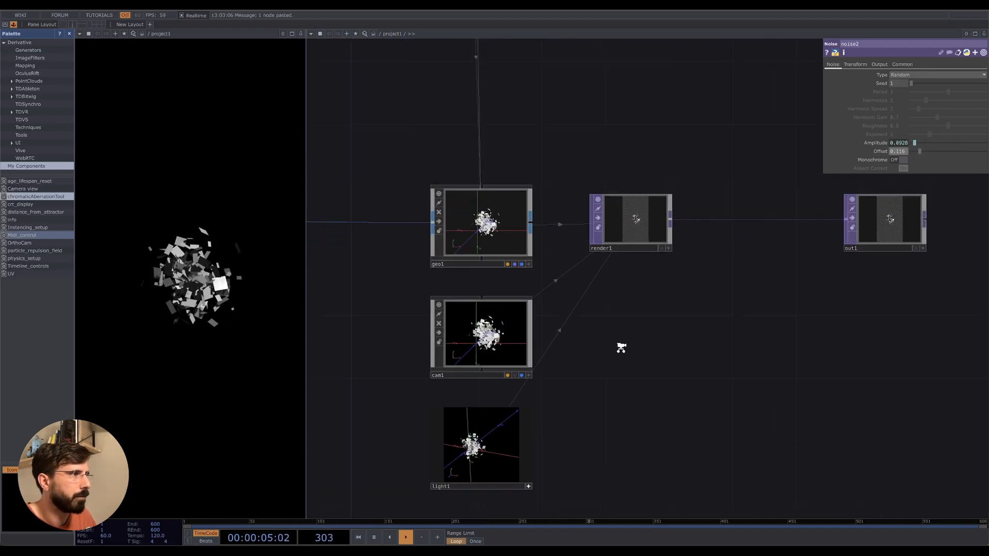
pyautogui.scroll(-3, 621, 348)
pyautogui.click(547, 282)
pyautogui.click(882, 64)
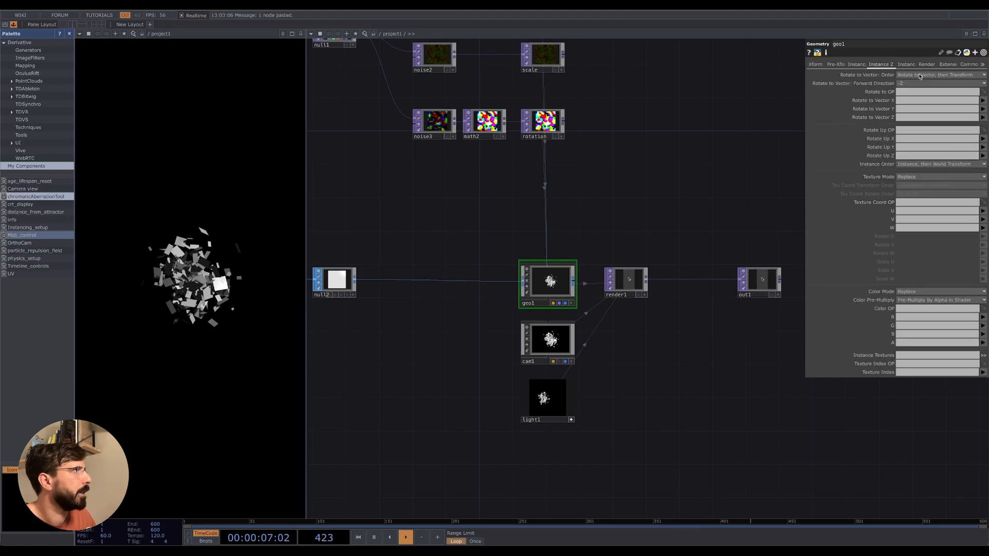
pyautogui.click(859, 65)
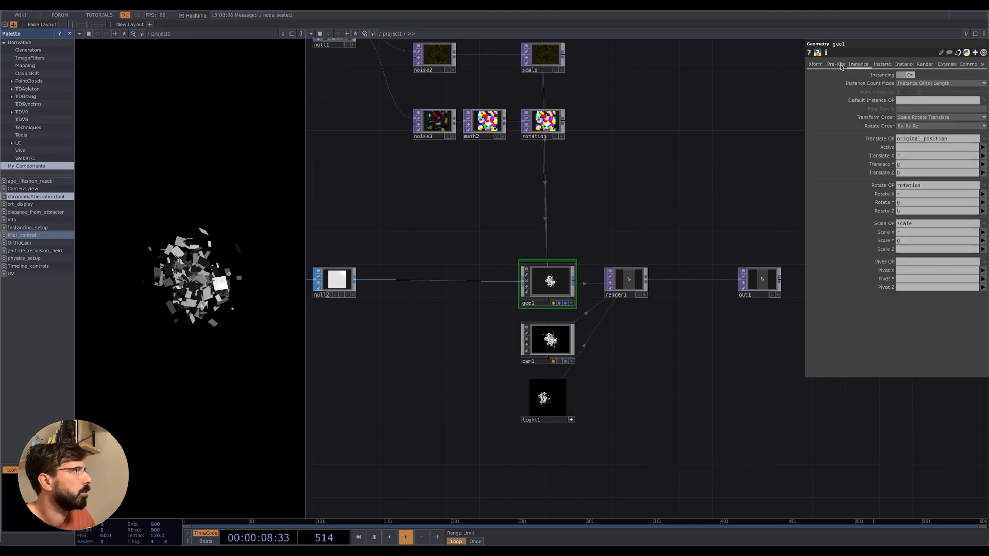
# Step: Switch cam1's Projection to Orthographic and set its Ortho Width to 1.38
pyautogui.click(547, 337)
pyautogui.click(870, 65)
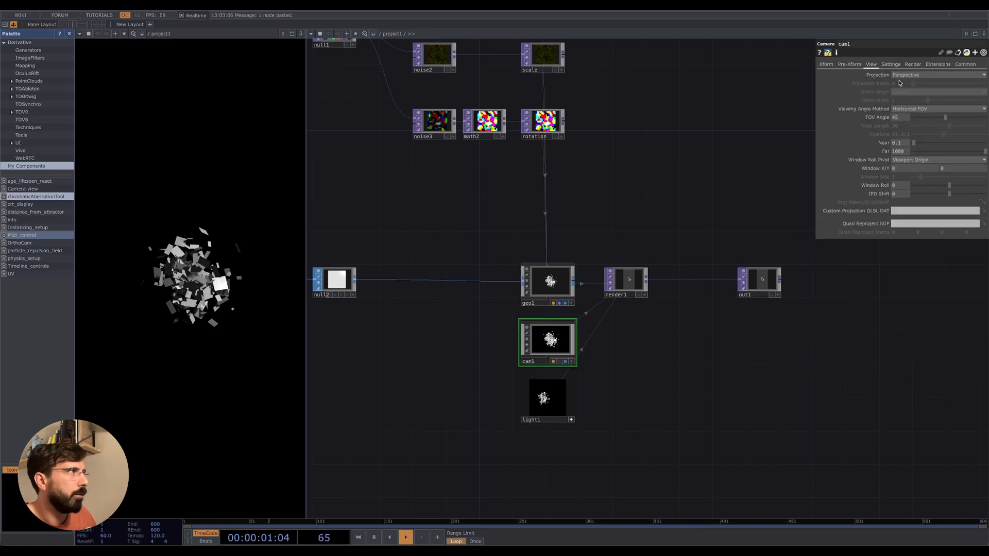
pyautogui.click(902, 76)
pyautogui.click(902, 85)
pyautogui.moveTo(920, 102); pyautogui.dragTo(924, 101)
pyautogui.moveTo(765, 346); pyautogui.dragTo(761, 276)
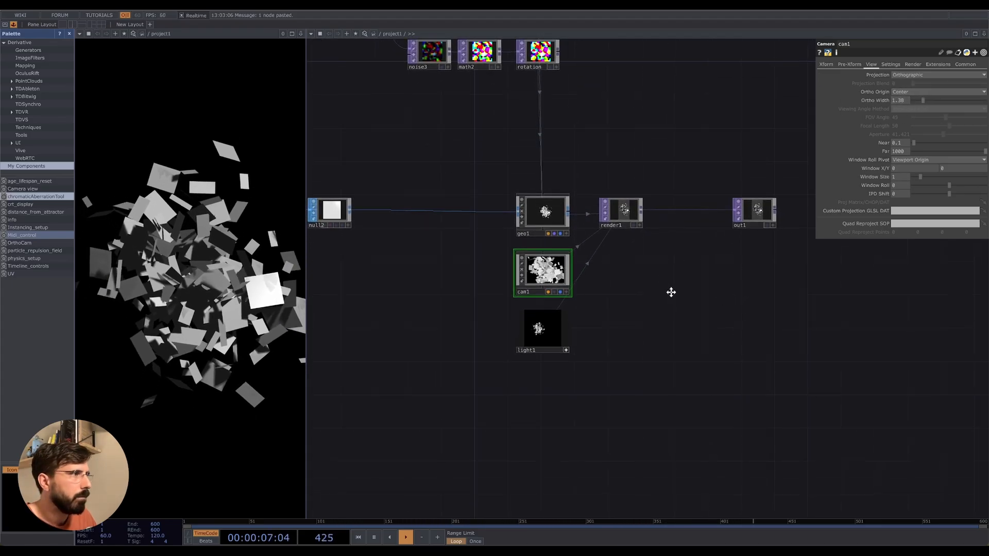
# Step: Lower constant1's res value to about 0.18 to reduce the number of rectangles
pyautogui.moveTo(667, 298); pyautogui.dragTo(670, 333)
pyautogui.moveTo(416, 203); pyautogui.dragTo(680, 403)
pyautogui.moveTo(452, 315); pyautogui.dragTo(451, 472)
pyautogui.moveTo(434, 269); pyautogui.dragTo(430, 299)
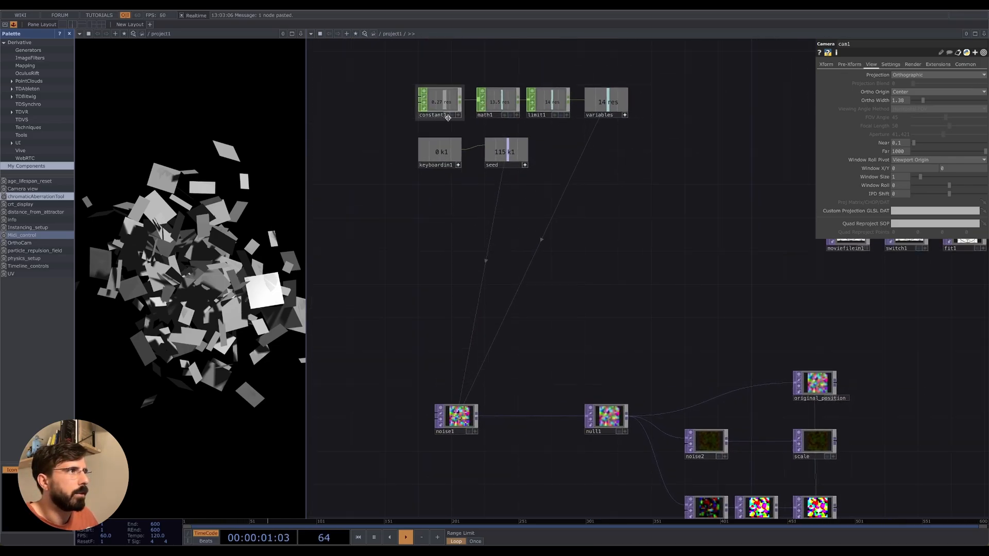
pyautogui.click(440, 98)
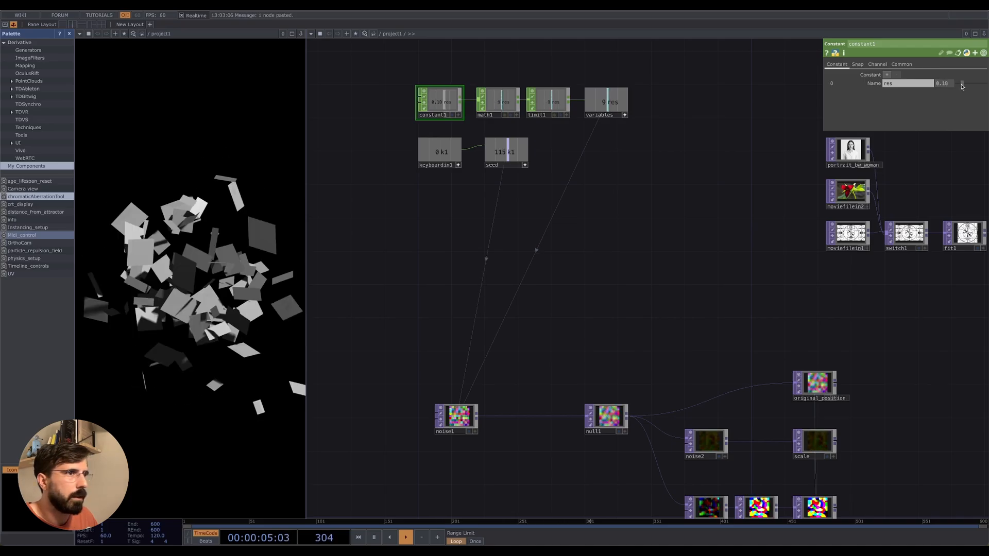
pyautogui.moveTo(963, 86); pyautogui.dragTo(961, 84)
# Step: Try noise3's Amplitude at 0 and 0.47 to test the rotation of the rectangles
pyautogui.moveTo(651, 242); pyautogui.dragTo(578, 184)
pyautogui.moveTo(637, 278); pyautogui.dragTo(593, 186)
pyautogui.click(584, 368)
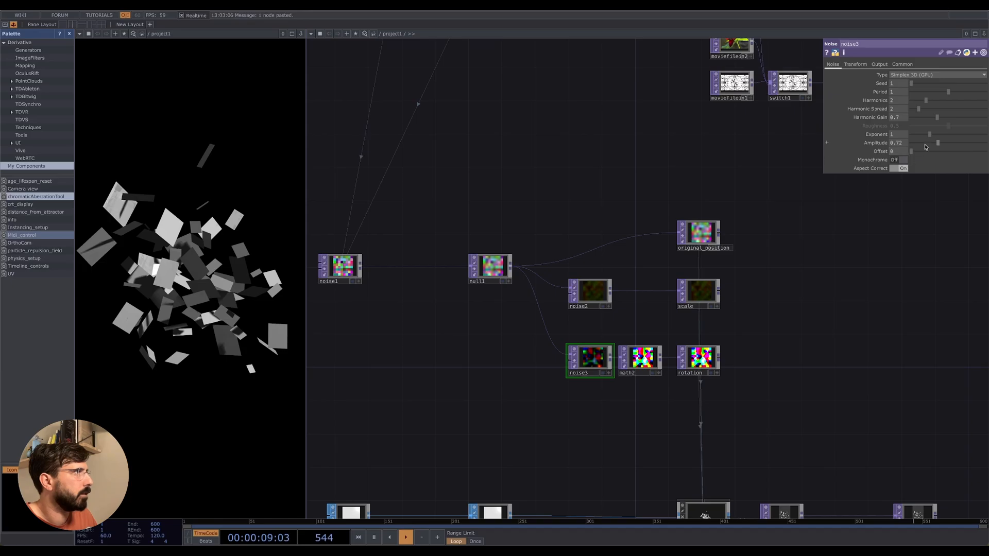
pyautogui.moveTo(938, 143); pyautogui.dragTo(907, 146)
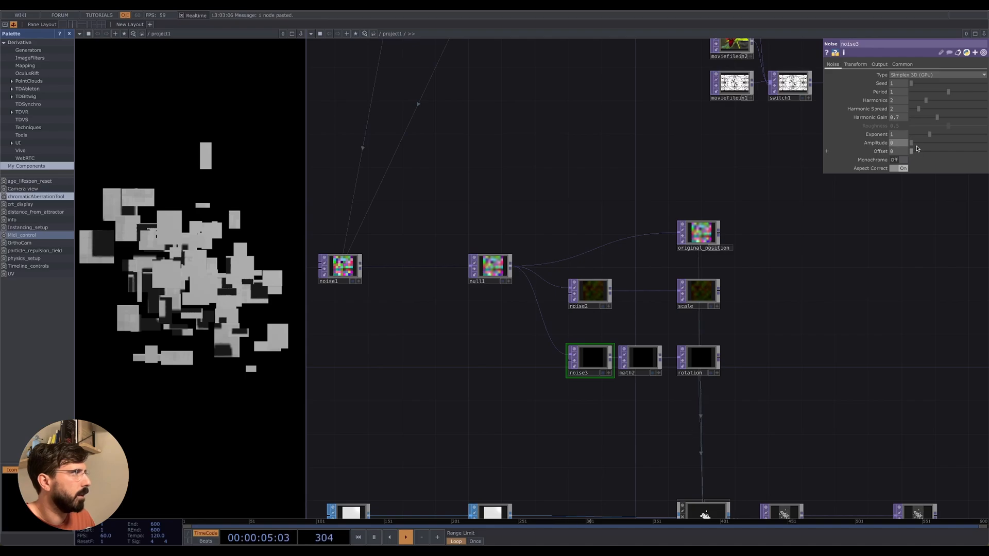
pyautogui.moveTo(912, 145)
pyautogui.mouseDown()
pyautogui.moveTo(922, 144)
pyautogui.moveTo(901, 146)
pyautogui.moveTo(934, 145)
pyautogui.moveTo(902, 150)
pyautogui.moveTo(926, 147)
pyautogui.mouseUp()
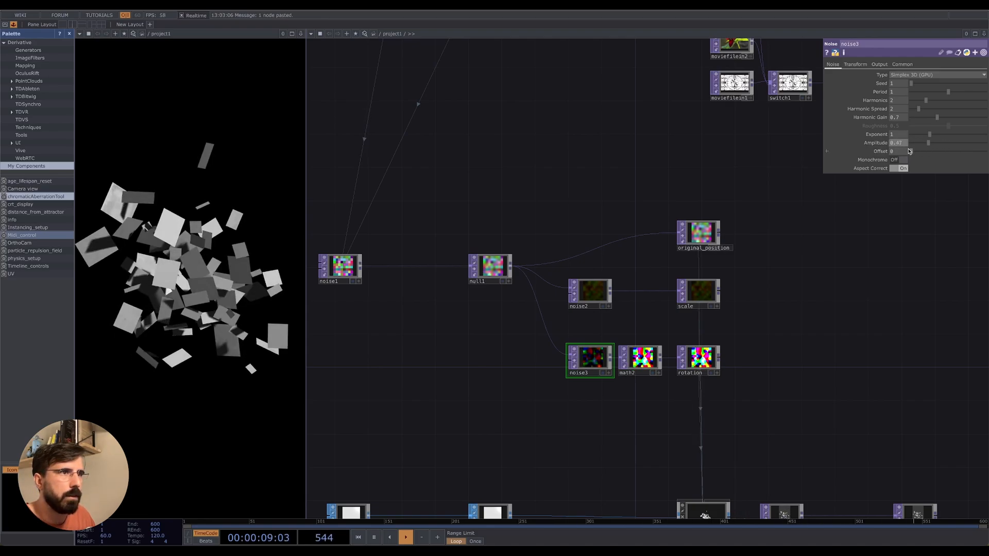
# Step: Undo the trial change to noise3's Period and set its Amplitude to 0.08
pyautogui.moveTo(949, 93); pyautogui.dragTo(964, 113)
pyautogui.hotkey('ctrl', 'z')
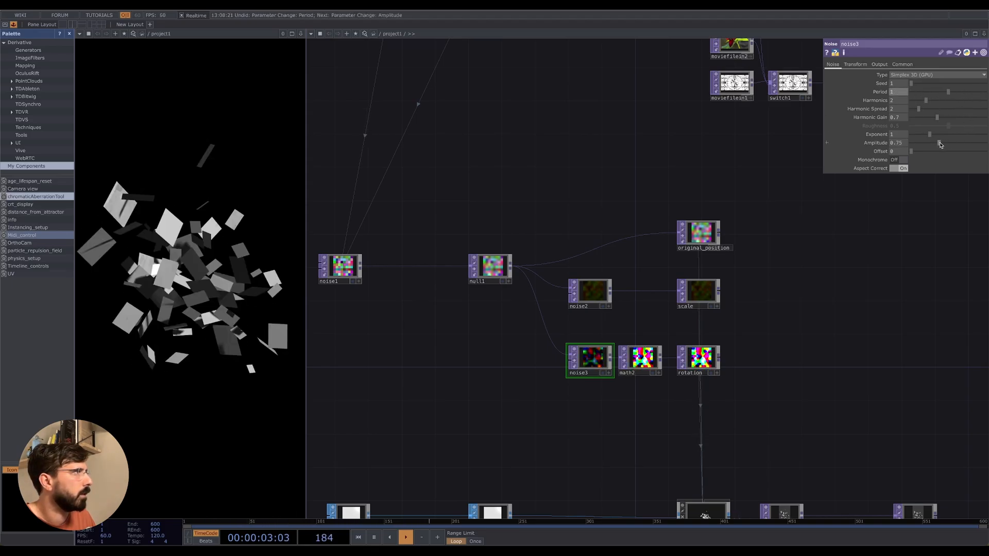
pyautogui.moveTo(938, 144); pyautogui.dragTo(914, 147)
# Step: Switch to Firefox and view the portrait poster reference on the Surface interactive generative design page
pyautogui.press('super+Tab')
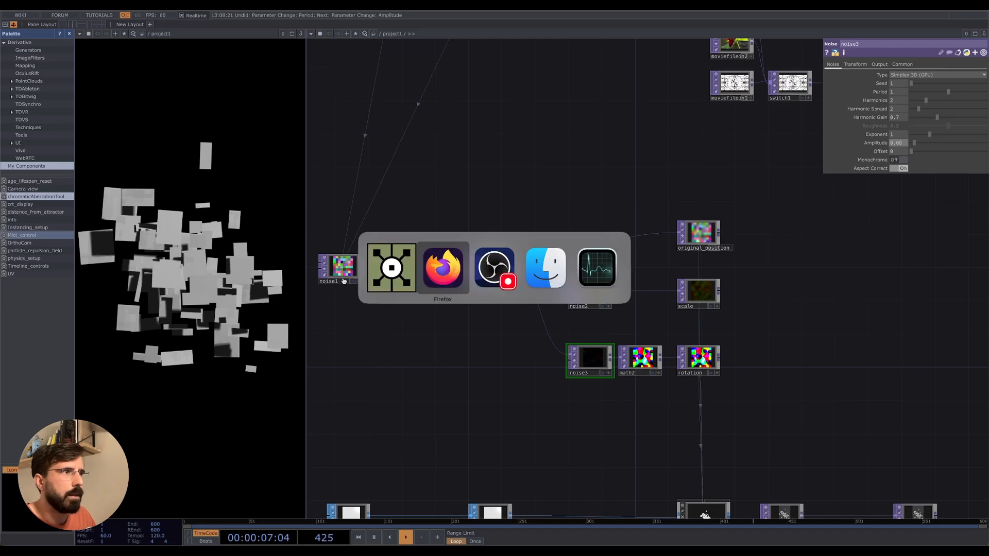
pyautogui.scroll(10, 265, 412)
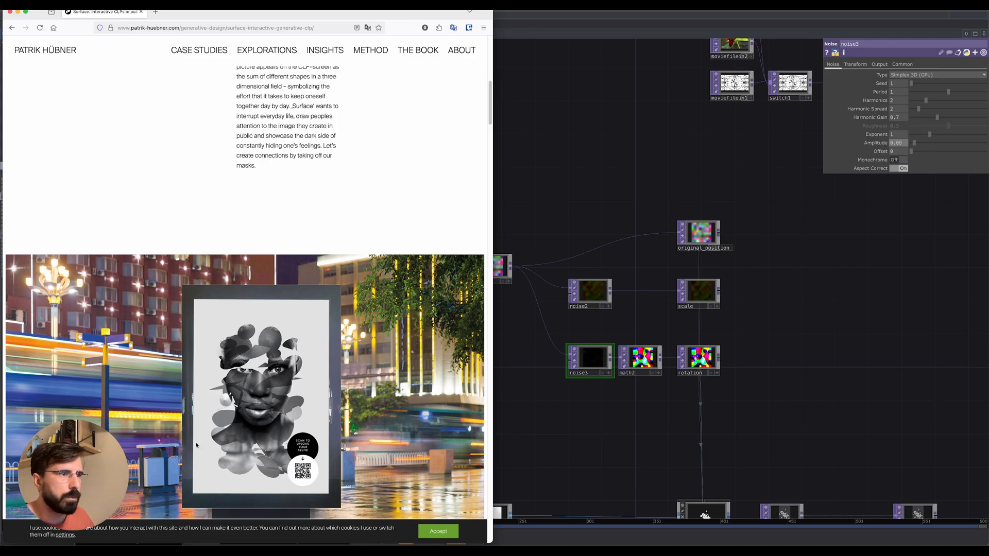
# Step: Review the fragmented-portrait poster mockups on the reference project page and return to the TouchDesigner network
pyautogui.scroll(8, 264, 353)
pyautogui.scroll(-12, 265, 330)
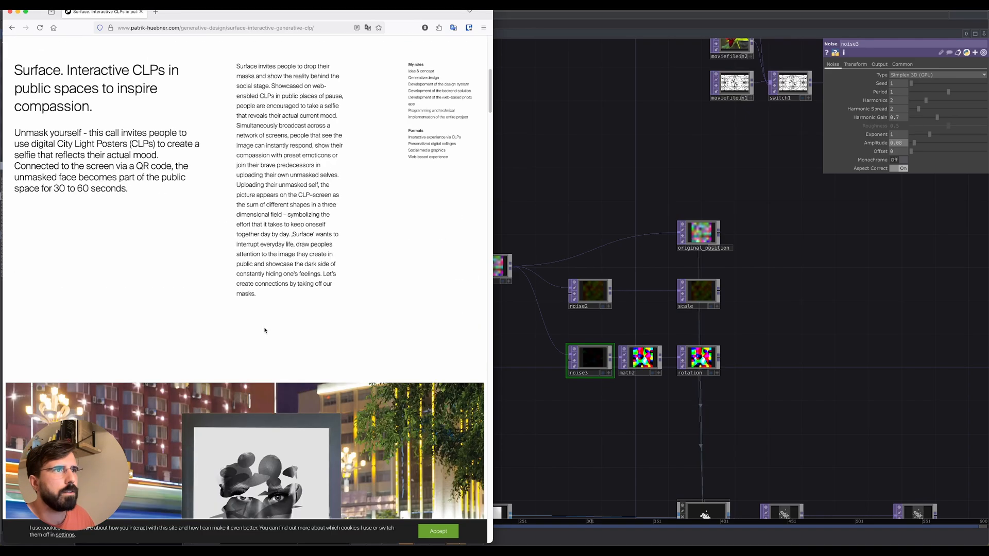
pyautogui.scroll(-10, 263, 336)
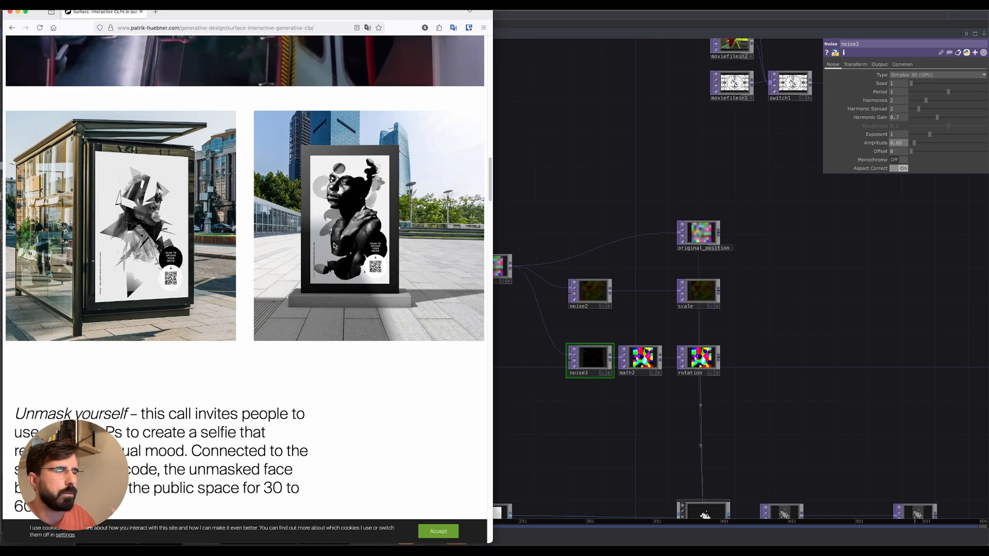
pyautogui.click(640, 135)
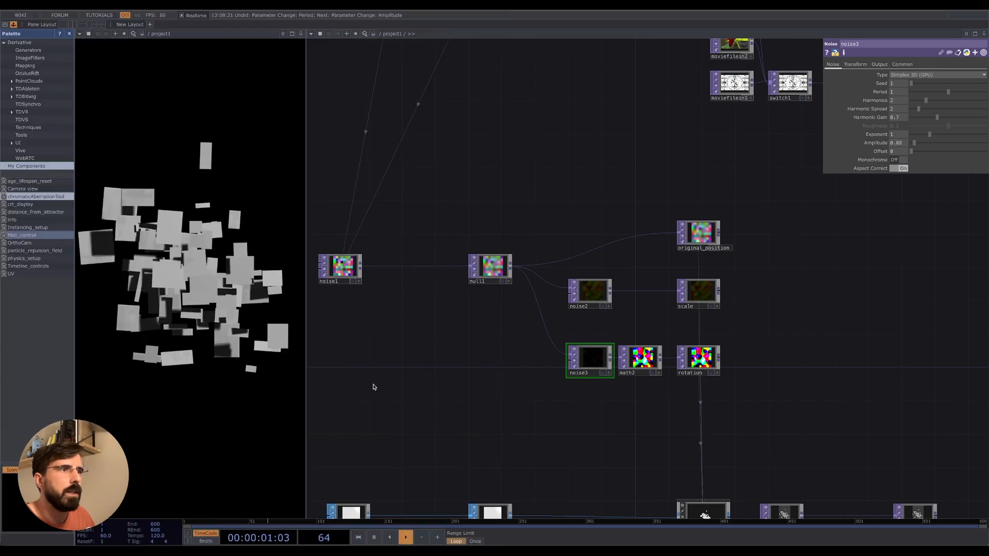
# Step: Examine the instanced rectangles of geo1 in 3D from several angles to judge their spread in depth
pyautogui.moveTo(412, 387); pyautogui.dragTo(347, 387)
pyautogui.moveTo(478, 201); pyautogui.dragTo(590, 236)
pyautogui.moveTo(532, 178); pyautogui.dragTo(486, 73)
pyautogui.moveTo(875, 402); pyautogui.dragTo(737, 250)
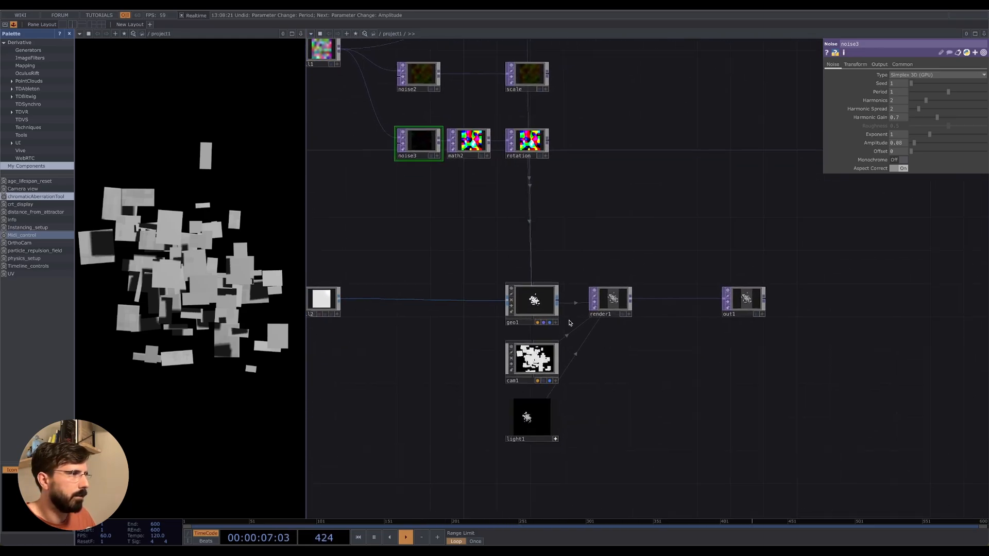
pyautogui.scroll(5, 569, 323)
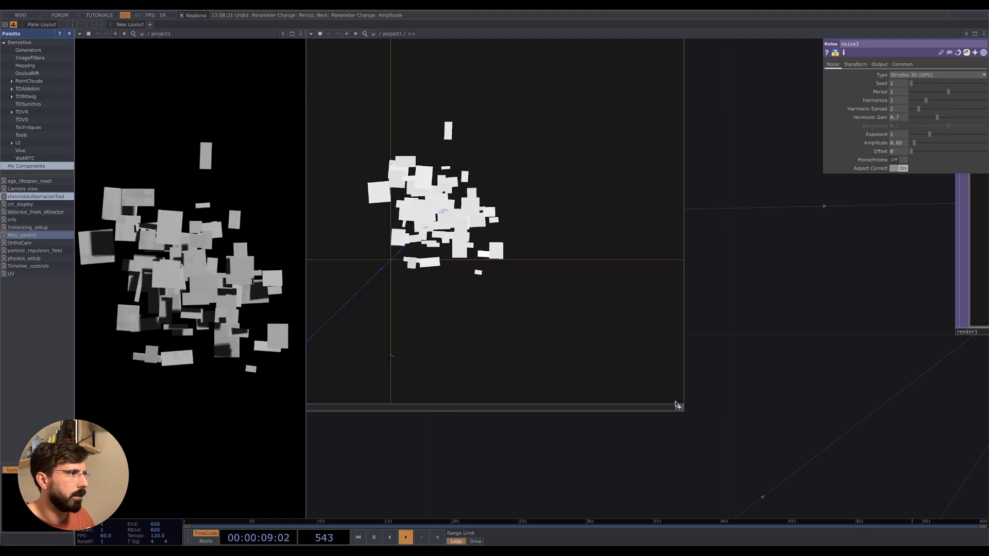
pyautogui.click(678, 407)
pyautogui.moveTo(536, 260); pyautogui.dragTo(437, 266)
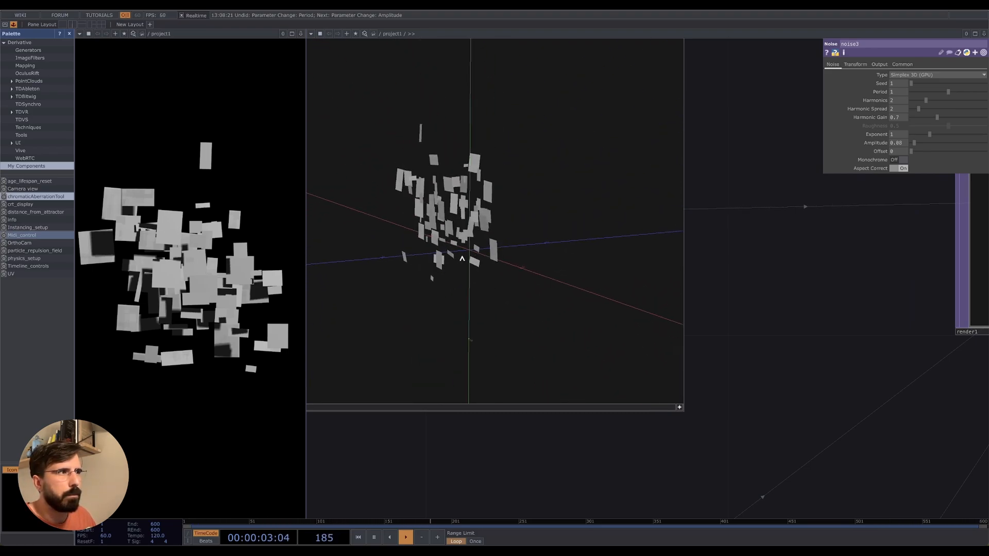
pyautogui.moveTo(449, 222); pyautogui.dragTo(393, 215)
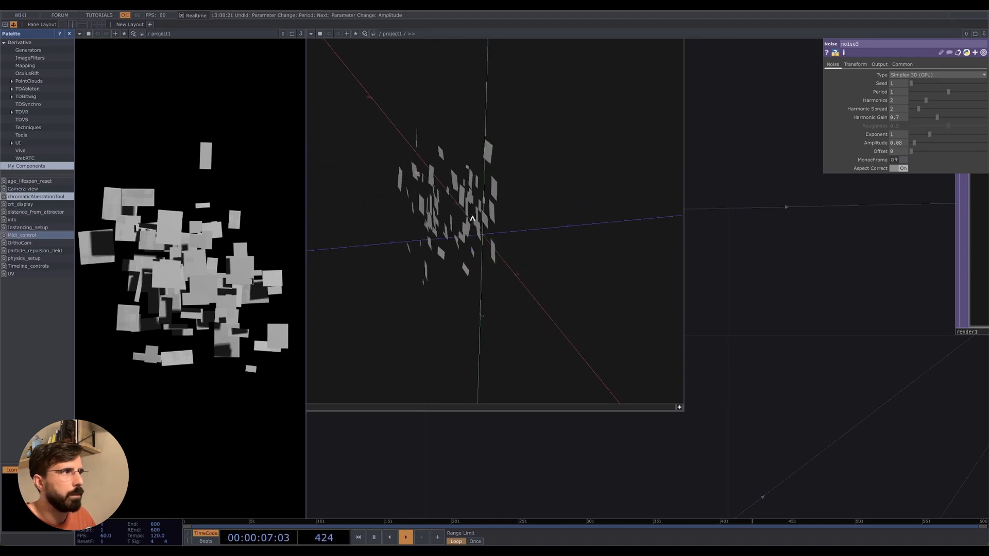
pyautogui.moveTo(475, 234); pyautogui.dragTo(592, 216)
pyautogui.scroll(-4, 752, 228)
pyautogui.scroll(-10, 757, 221)
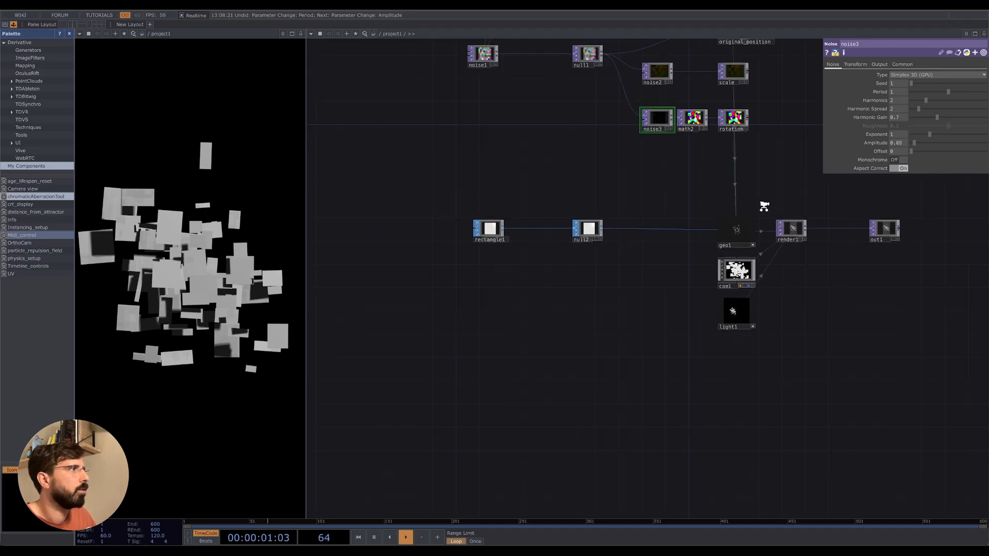
# Step: Insert a Math TOP between null1 and original_position and set the upper value of its To Range B to .2
pyautogui.moveTo(667, 128); pyautogui.dragTo(576, 241)
pyautogui.scroll(4, 604, 215)
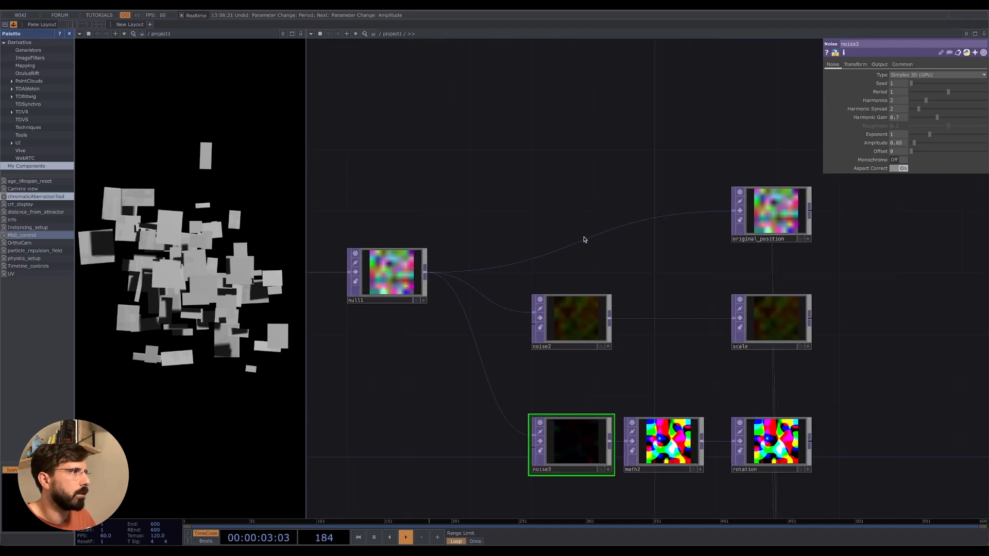
pyautogui.rightClick(585, 230)
pyautogui.click(602, 230)
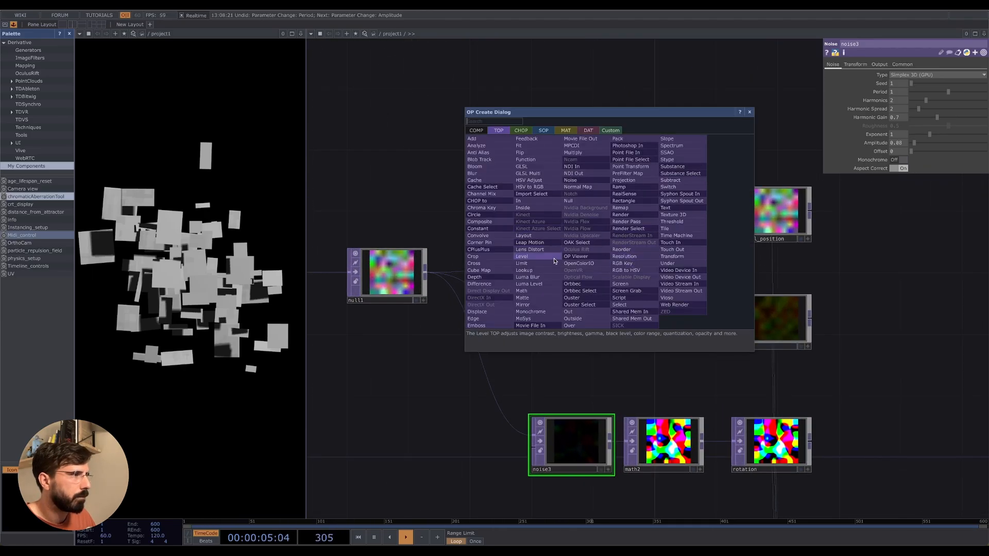
pyautogui.click(534, 290)
pyautogui.click(572, 214)
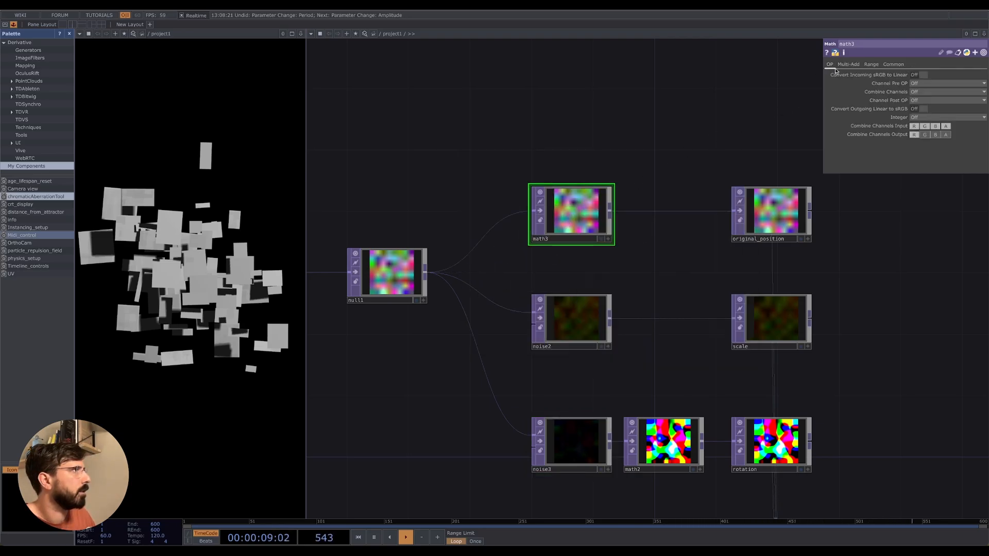
pyautogui.click(870, 65)
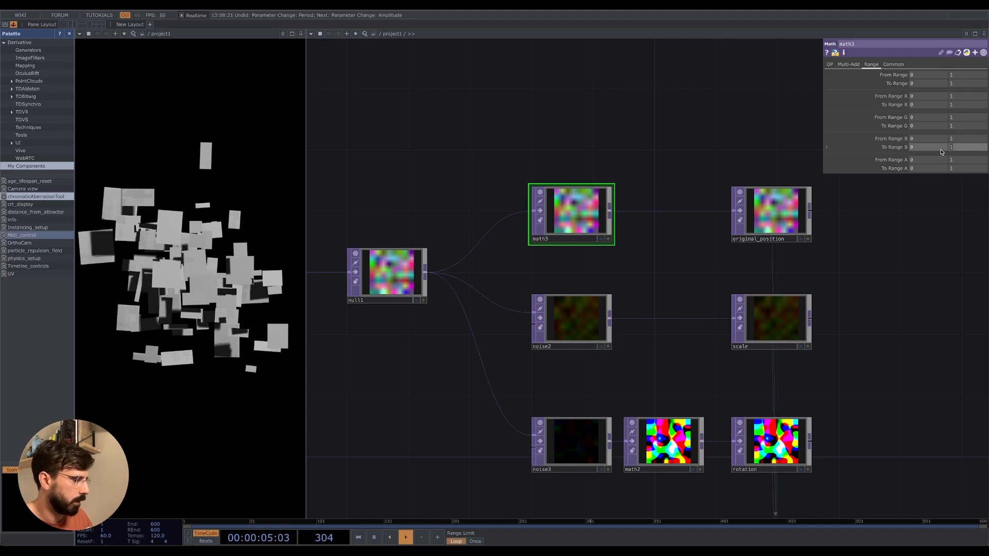
pyautogui.press('Return')
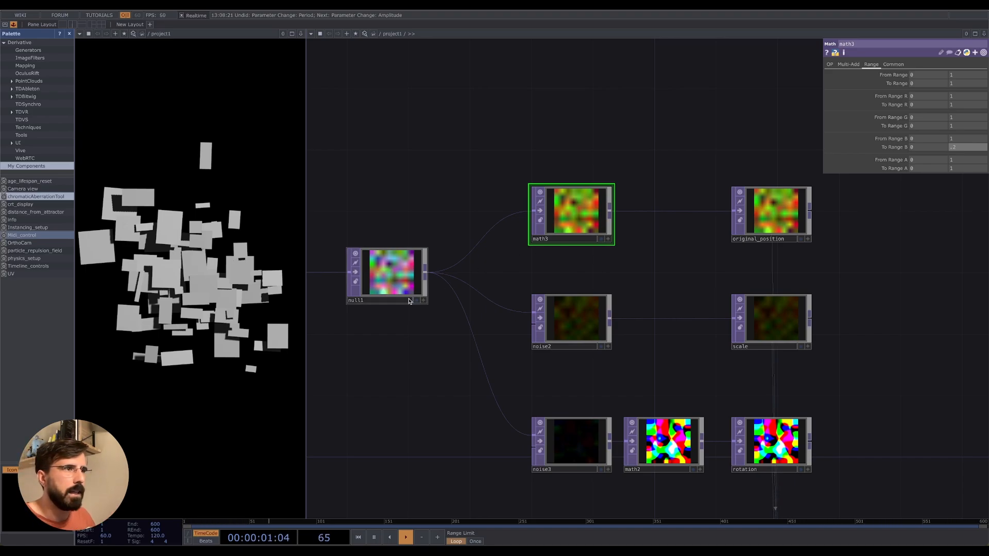
# Step: Set the Viewer Smoothness to Nearest Pixel for math3 and the other TOPs of the position, scale and rotation branches together
pyautogui.moveTo(397, 357); pyautogui.dragTo(412, 377)
pyautogui.scroll(-3, 457, 353)
pyautogui.scroll(-1, 478, 367)
pyautogui.moveTo(727, 231); pyautogui.dragTo(366, 429, button='right')
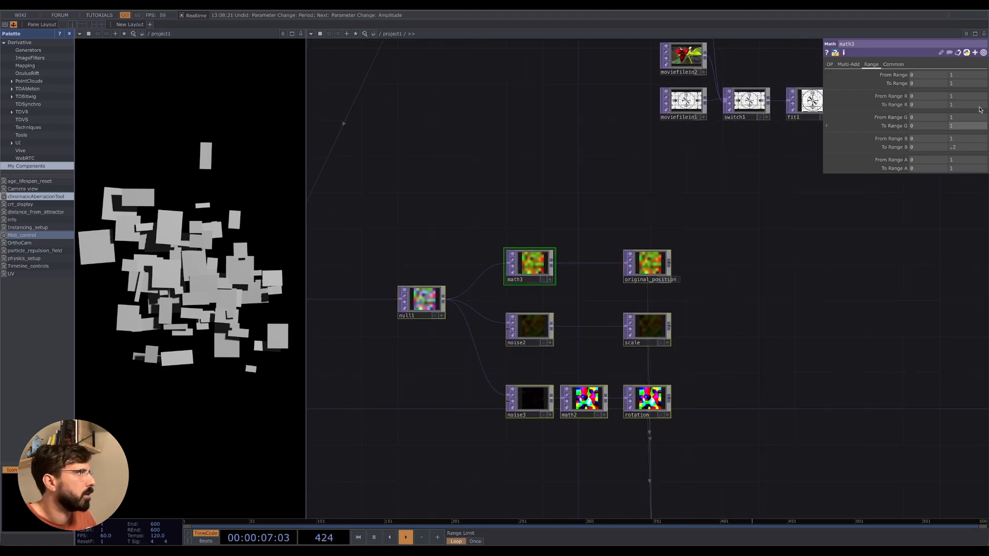
pyautogui.click(894, 64)
pyautogui.click(930, 135)
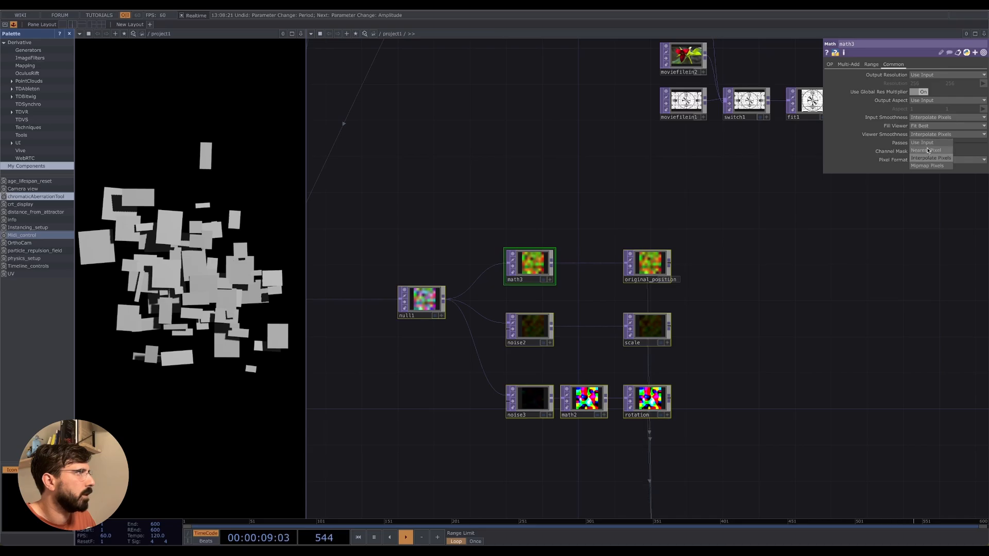
pyautogui.click(926, 150)
# Step: Look over the instancing, image source and render branches of the network
pyautogui.scroll(-5, 710, 289)
pyautogui.scroll(-3, 705, 281)
pyautogui.moveTo(655, 318); pyautogui.dragTo(567, 375)
pyautogui.moveTo(711, 280); pyautogui.dragTo(717, 331)
pyautogui.moveTo(659, 316); pyautogui.dragTo(739, 301)
pyautogui.click(724, 335)
pyautogui.moveTo(762, 348); pyautogui.dragTo(654, 268)
pyautogui.moveTo(641, 333); pyautogui.dragTo(676, 246)
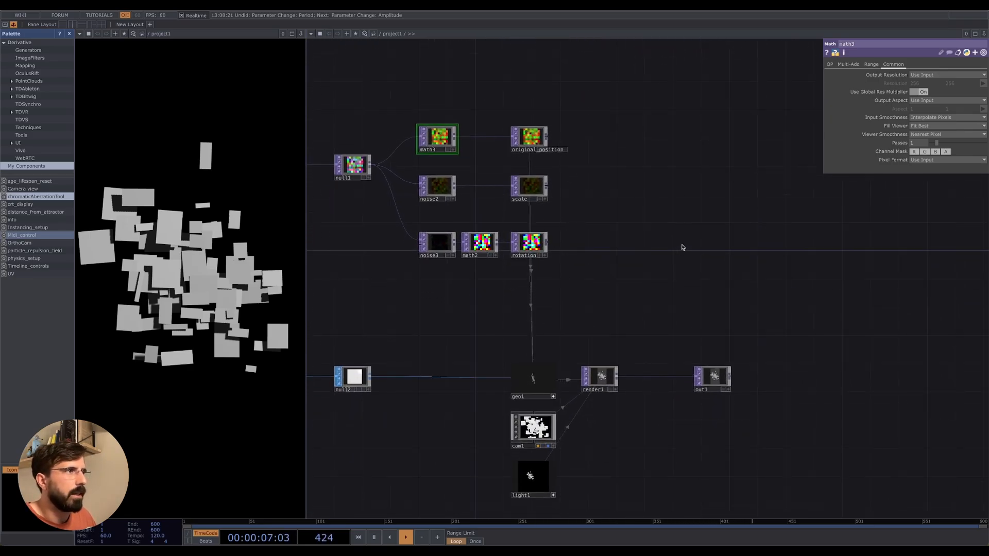
pyautogui.moveTo(658, 180); pyautogui.dragTo(657, 261)
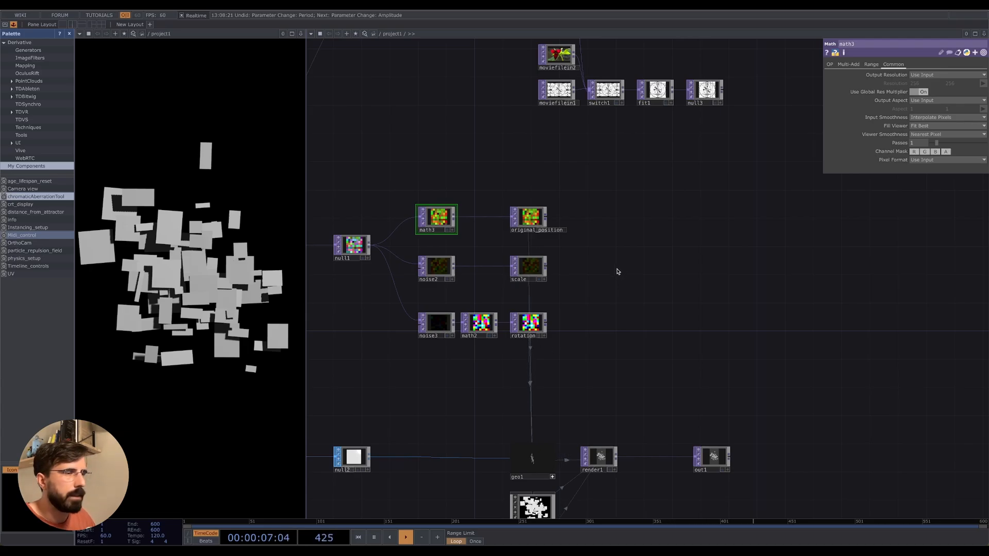
pyautogui.moveTo(600, 324); pyautogui.dragTo(622, 392)
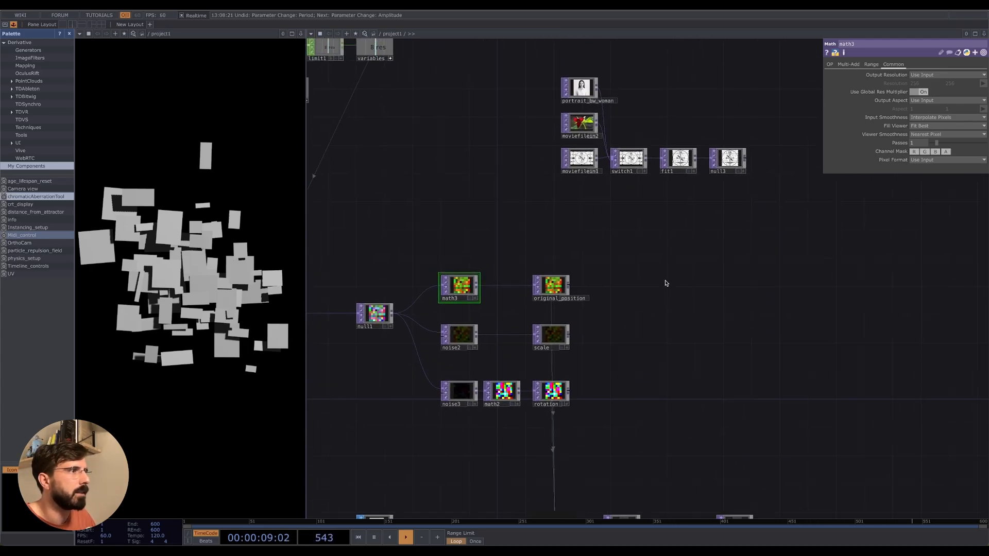
pyautogui.moveTo(597, 198); pyautogui.dragTo(555, 62)
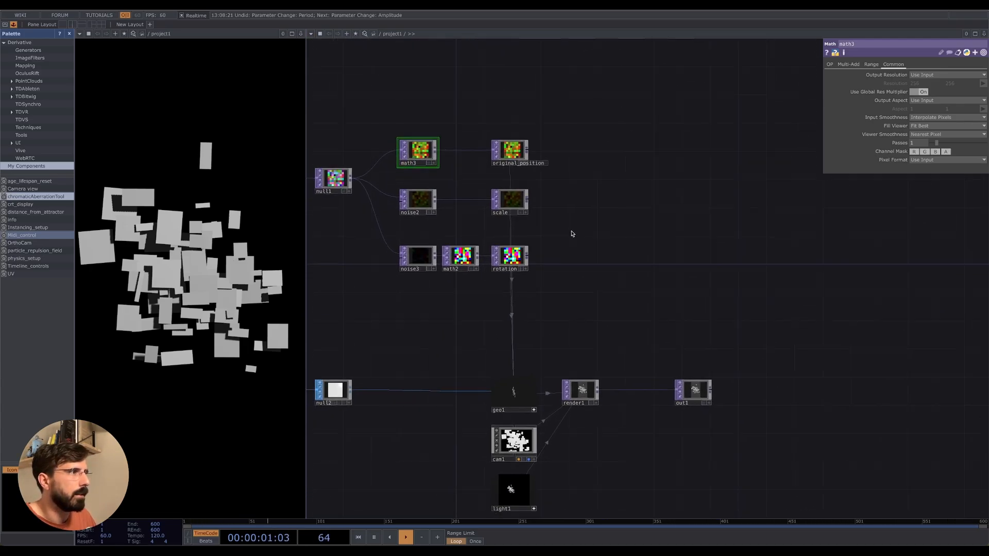
# Step: Add a Phong MAT above geo1 and assign it as the material of geo1
pyautogui.press('Tab')
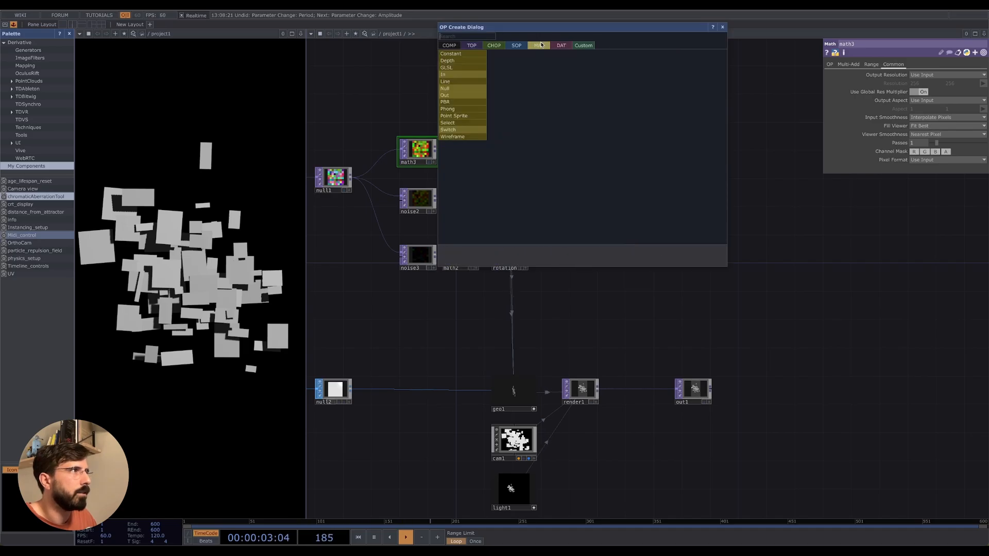
pyautogui.click(538, 45)
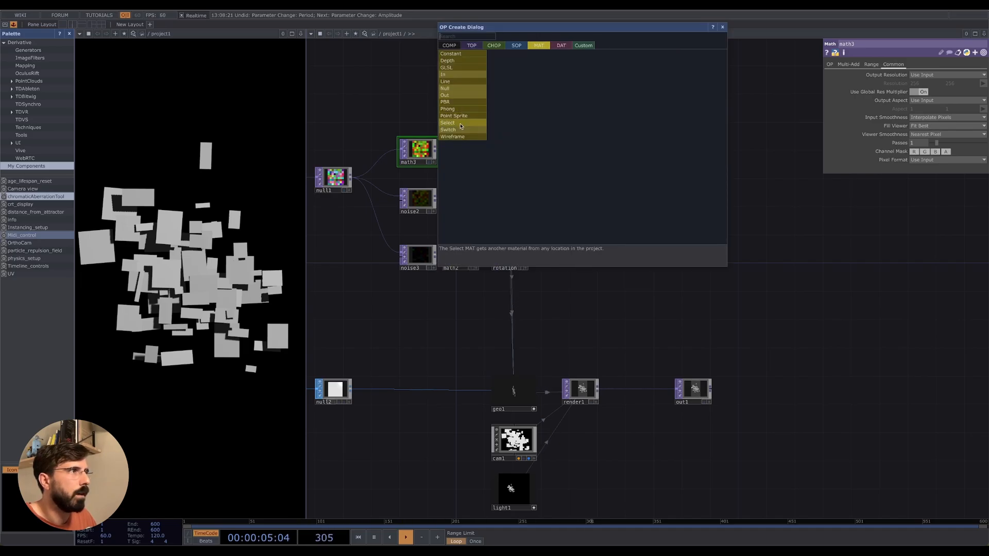
pyautogui.click(460, 108)
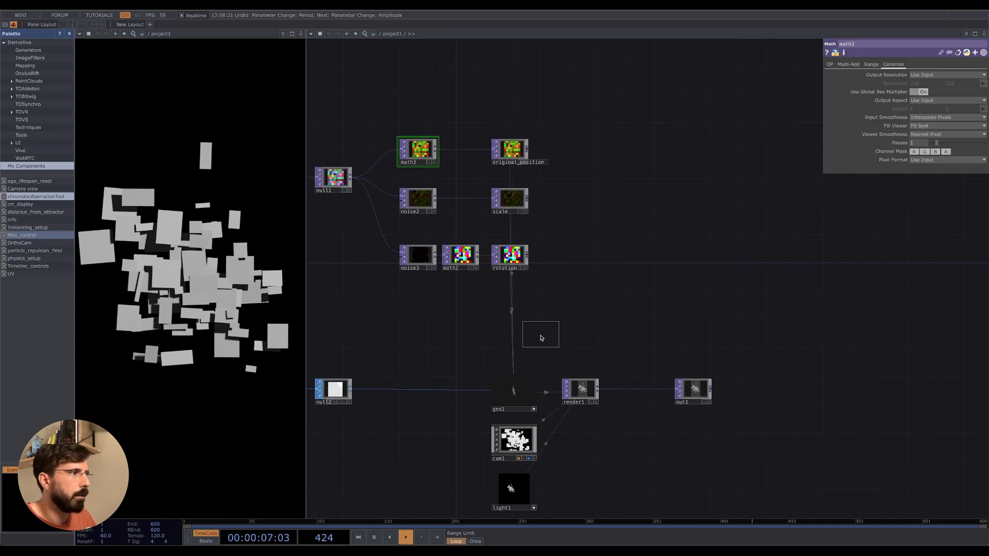
pyautogui.click(517, 350)
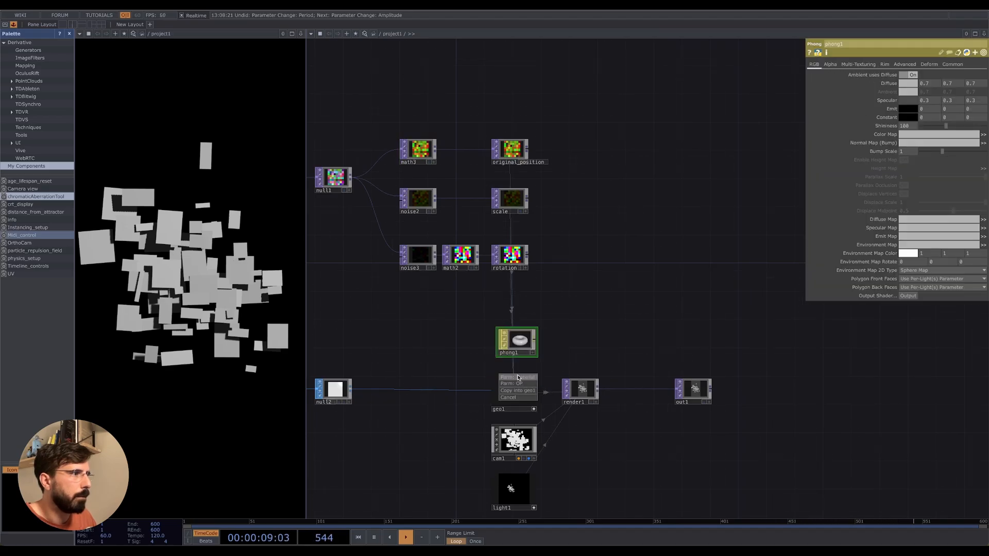
# Step: Examine the three image sources feeding switch1 and the fit1 and null3 nodes behind it
pyautogui.moveTo(613, 333); pyautogui.dragTo(587, 355)
pyautogui.scroll(2, 547, 290)
pyautogui.scroll(-7, 616, 198)
pyautogui.moveTo(664, 167); pyautogui.dragTo(630, 282)
pyautogui.scroll(7, 545, 226)
pyautogui.moveTo(633, 240); pyautogui.dragTo(565, 246)
pyautogui.moveTo(614, 124); pyautogui.dragTo(697, 119)
pyautogui.moveTo(418, 125); pyautogui.dragTo(493, 359, button='right')
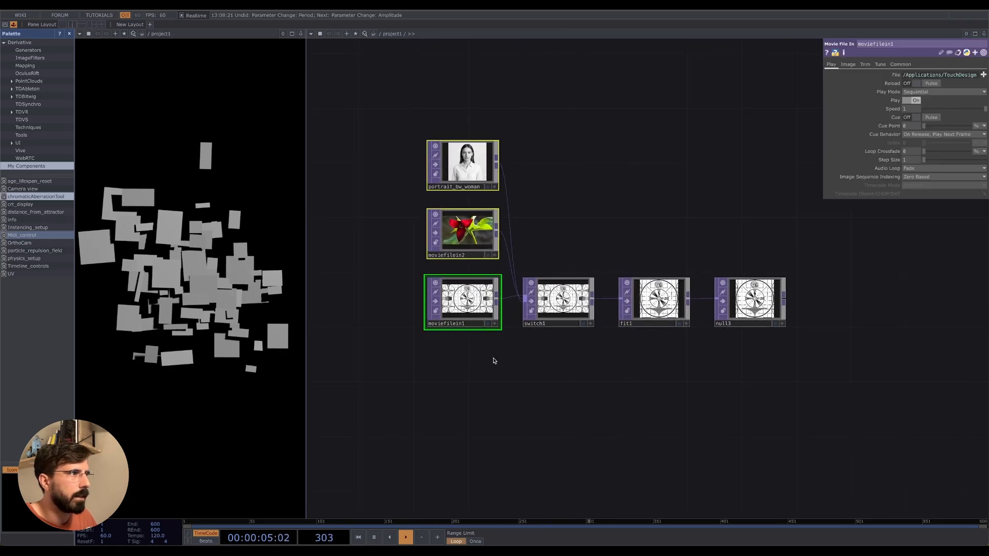
pyautogui.moveTo(592, 116); pyautogui.dragTo(570, 57)
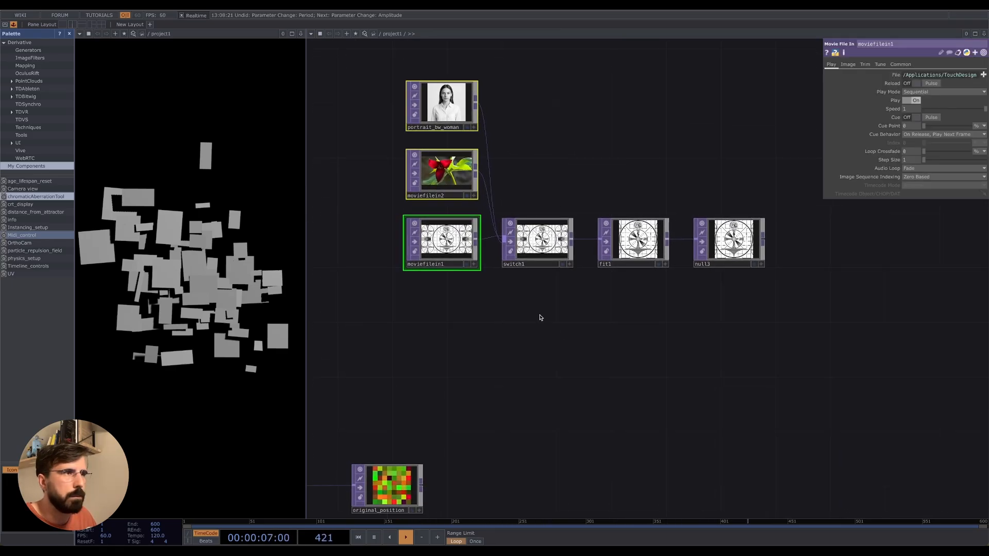
pyautogui.moveTo(525, 290); pyautogui.dragTo(484, 262)
# Step: Check the Index of switch1, leaving it at 0, and the Fit mode of fit1
pyautogui.click(486, 200)
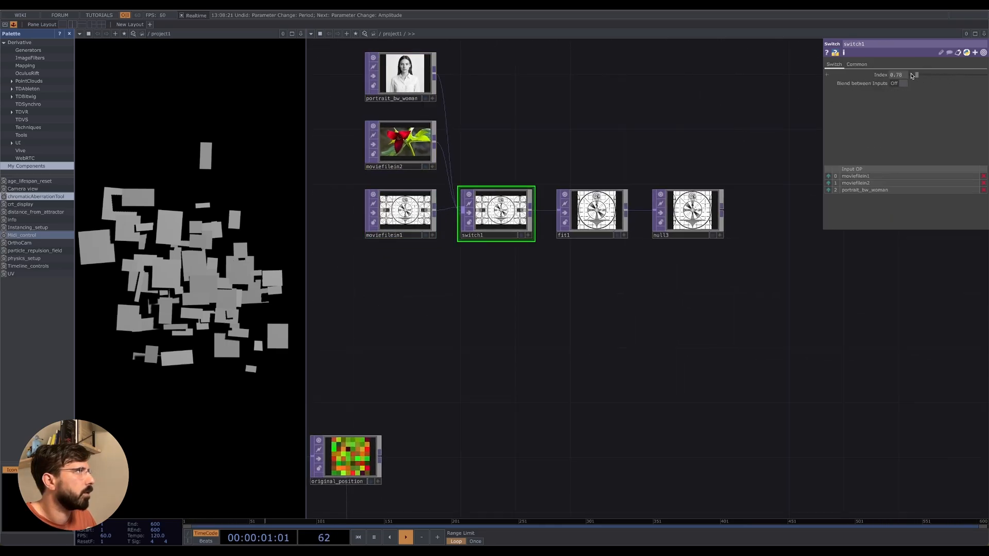
pyautogui.moveTo(910, 77)
pyautogui.mouseDown()
pyautogui.moveTo(932, 77)
pyautogui.moveTo(899, 85)
pyautogui.mouseUp()
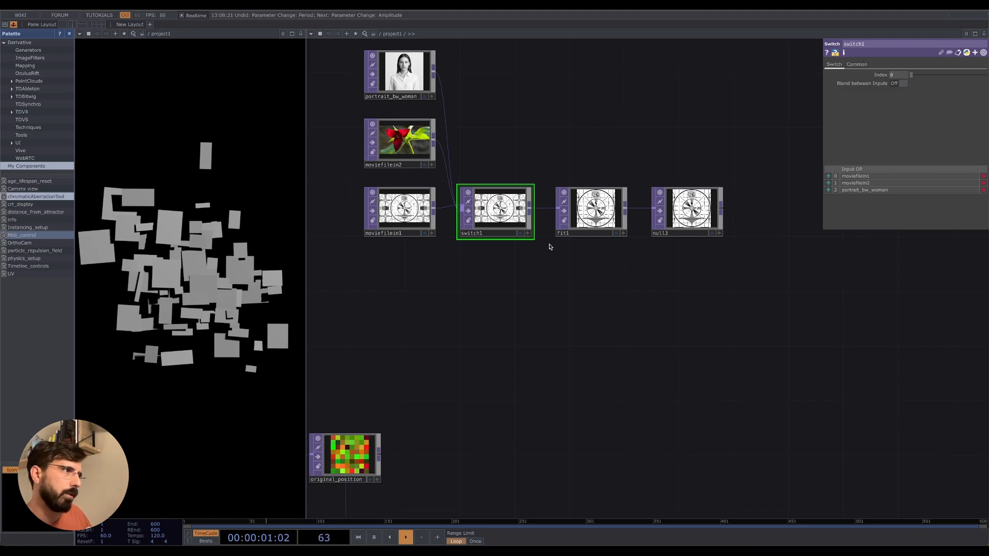
pyautogui.click(596, 223)
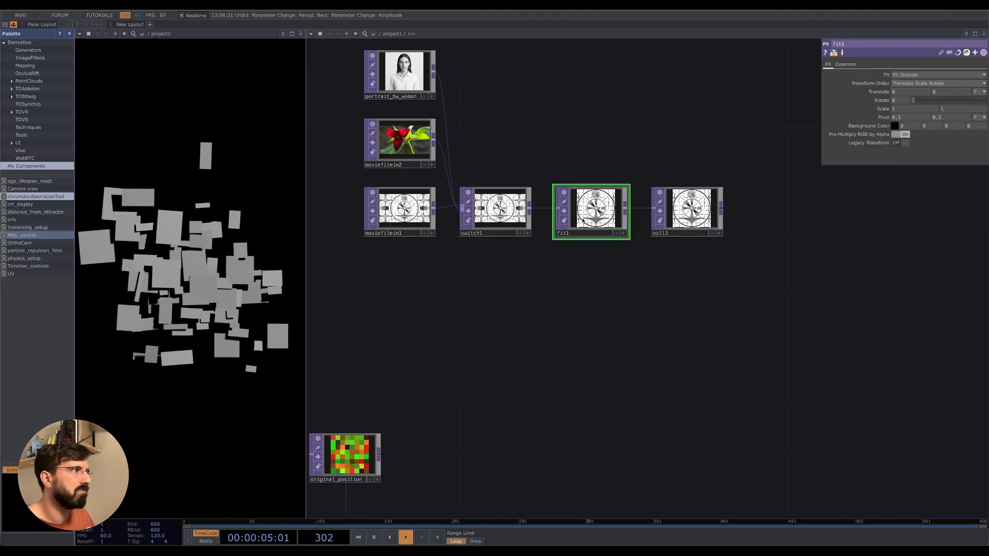
pyautogui.click(914, 76)
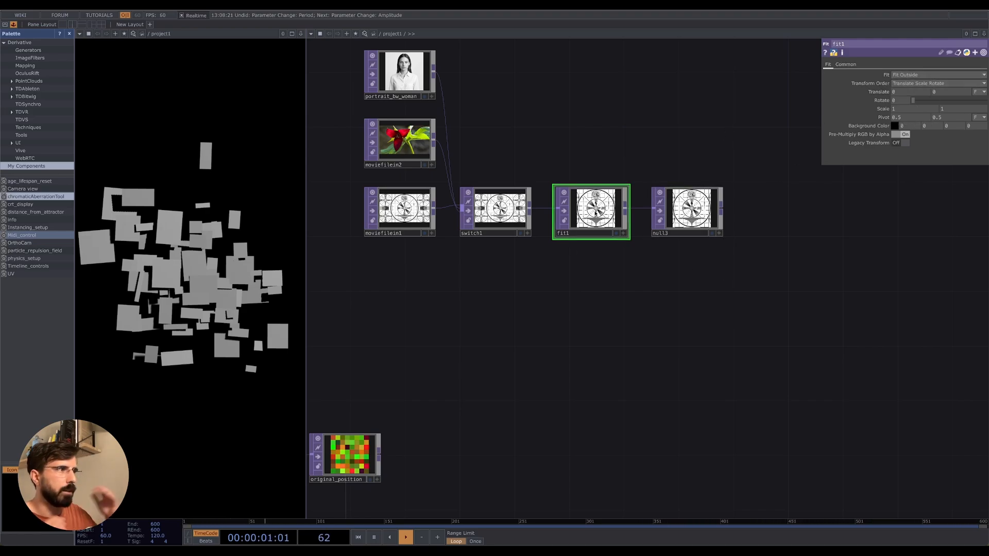
# Step: Check the null3 node and review the output resolution of fit1 along with its resolution presets
pyautogui.moveTo(636, 269); pyautogui.dragTo(589, 241)
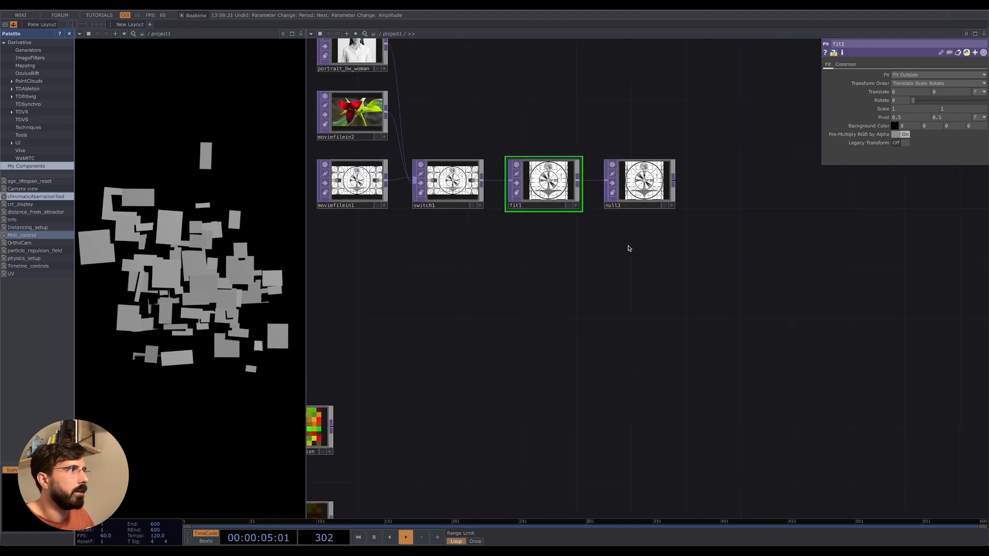
pyautogui.moveTo(588, 206); pyautogui.dragTo(524, 196)
pyautogui.scroll(-2, 581, 290)
pyautogui.moveTo(580, 291); pyautogui.dragTo(617, 274)
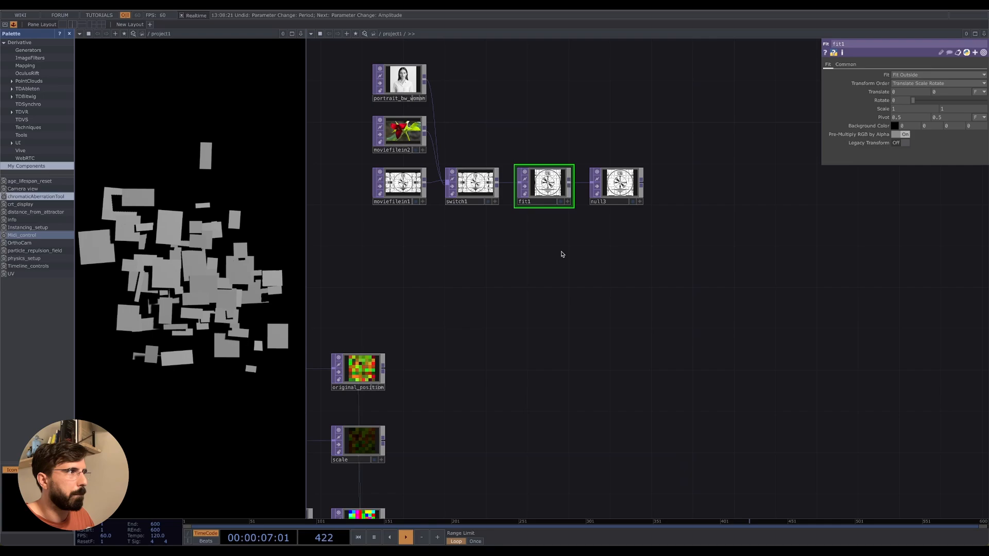
pyautogui.click(616, 184)
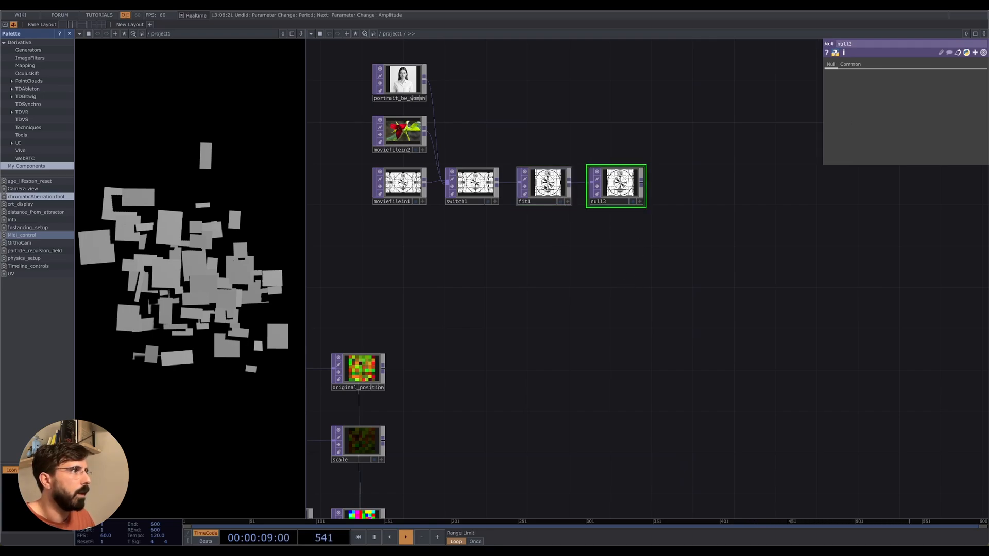
pyautogui.click(544, 185)
pyautogui.click(846, 64)
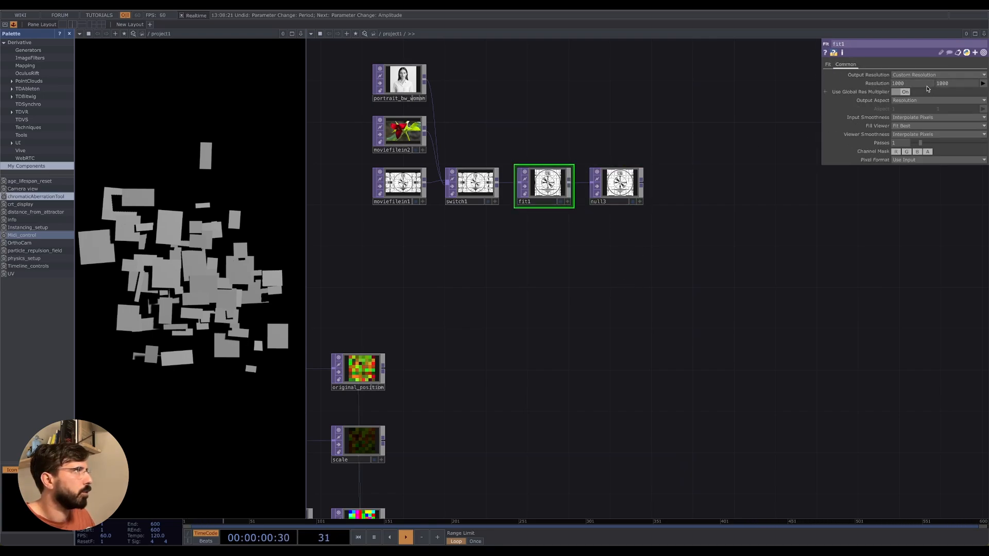
pyautogui.click(984, 84)
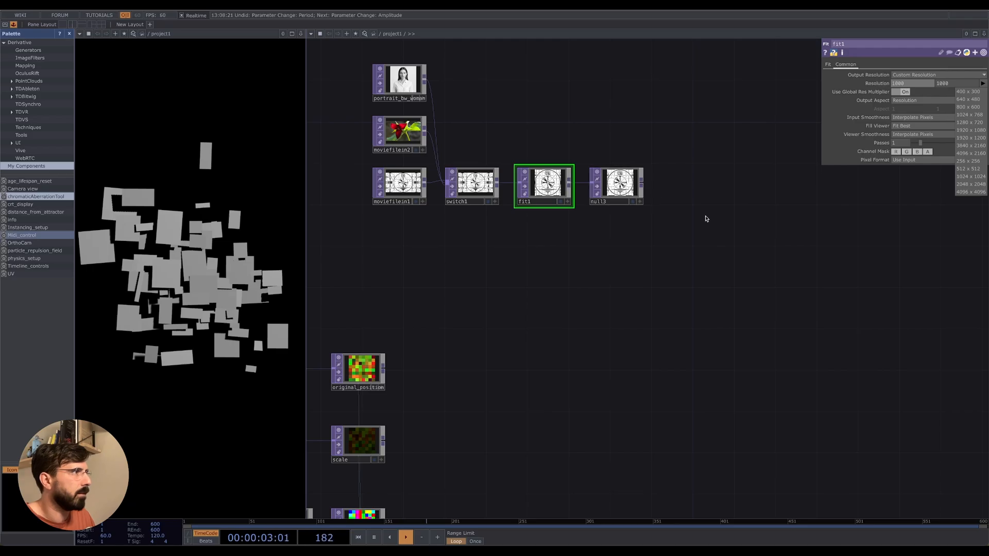
pyautogui.moveTo(556, 264); pyautogui.dragTo(638, 210)
pyautogui.scroll(-8, 631, 270)
pyautogui.scroll(8, 620, 250)
pyautogui.scroll(-5, 621, 248)
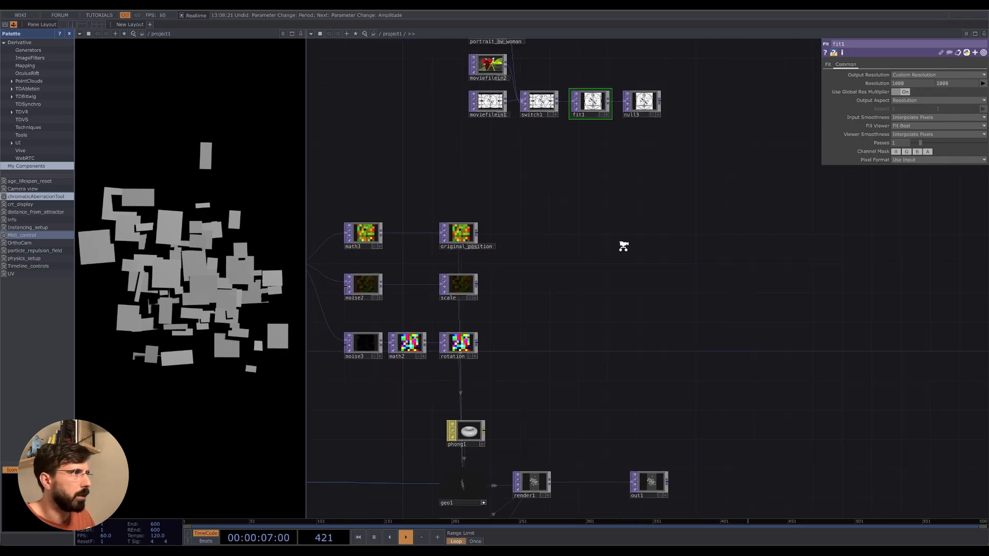
# Step: Assign the null3 texture as the Color Map of the phong1 material
pyautogui.moveTo(619, 250); pyautogui.dragTo(673, 265)
pyautogui.click(692, 143)
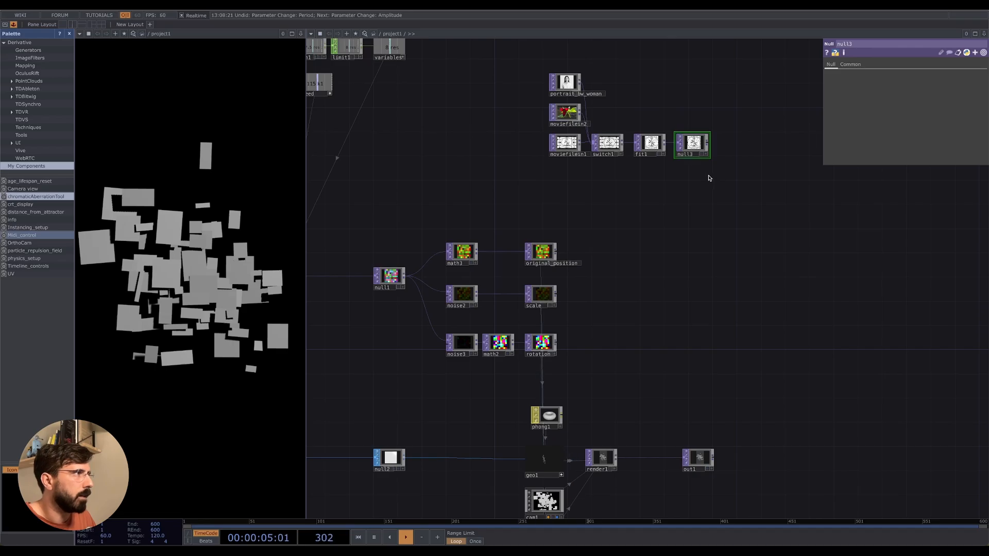
pyautogui.moveTo(696, 142); pyautogui.dragTo(550, 415)
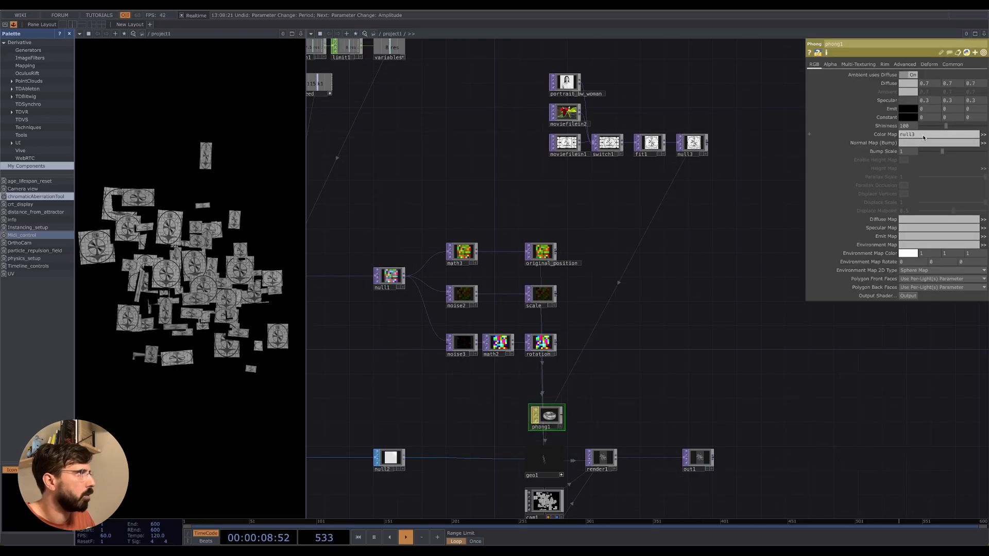
pyautogui.moveTo(704, 277); pyautogui.dragTo(646, 210)
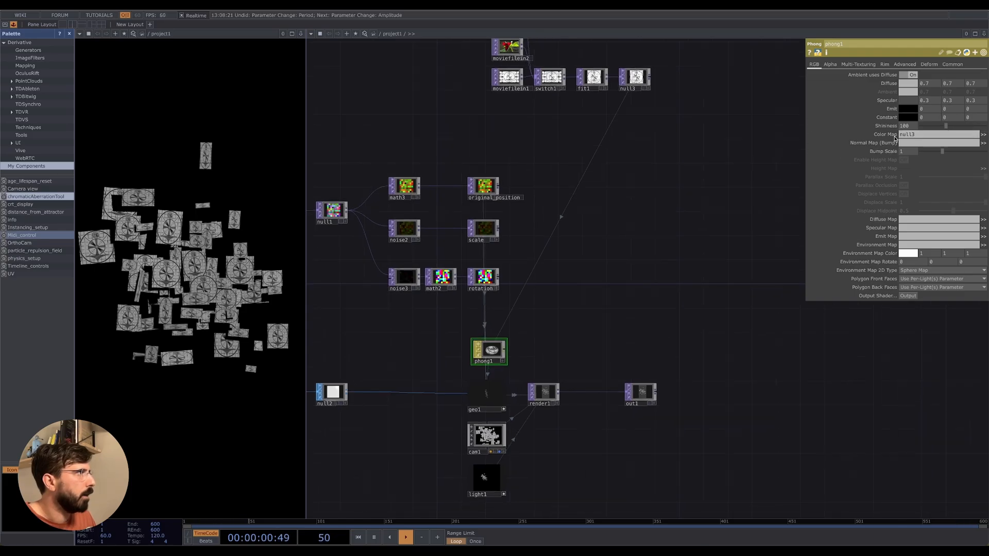
# Step: Expand the Color Map options of phong1 and set both Extend U and Extend V to Zero
pyautogui.click(983, 135)
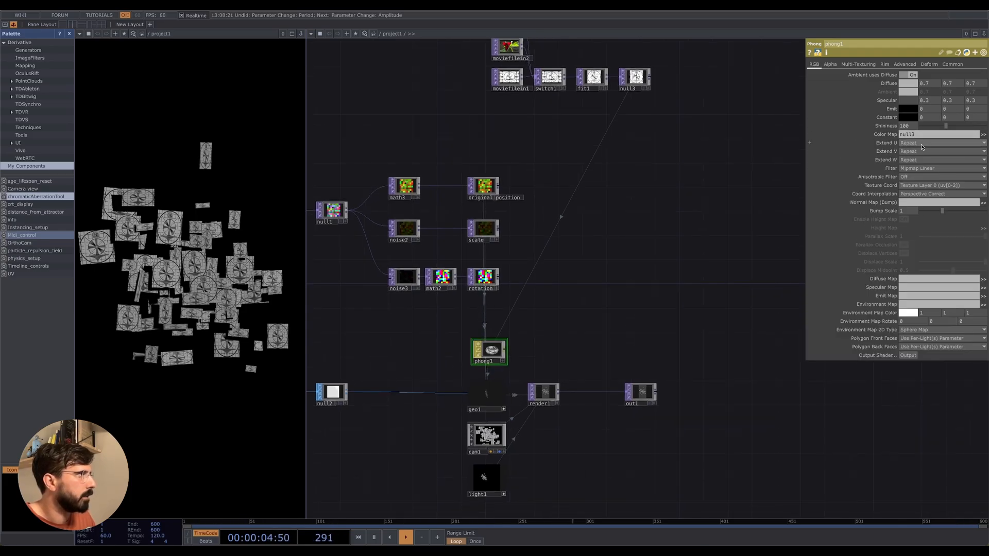
pyautogui.click(909, 143)
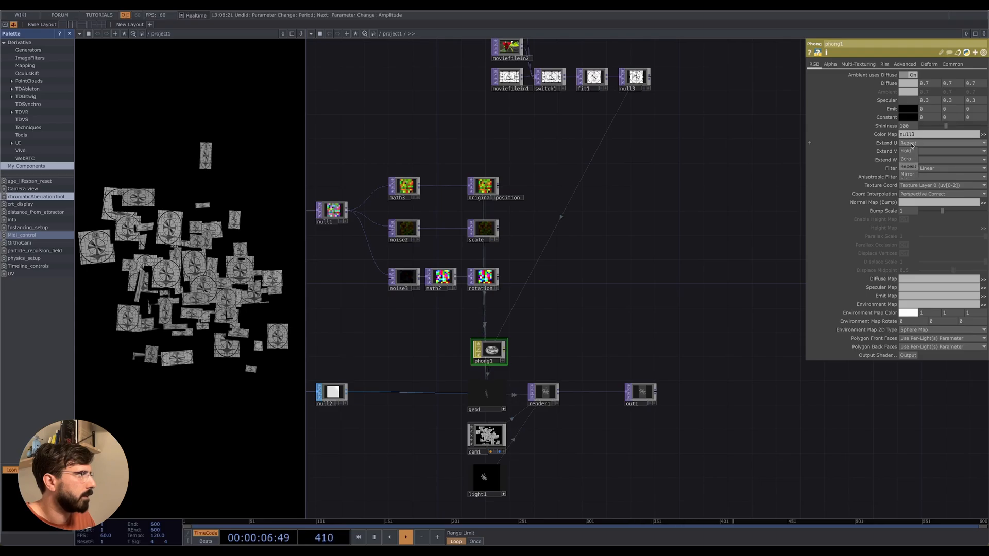
pyautogui.click(906, 159)
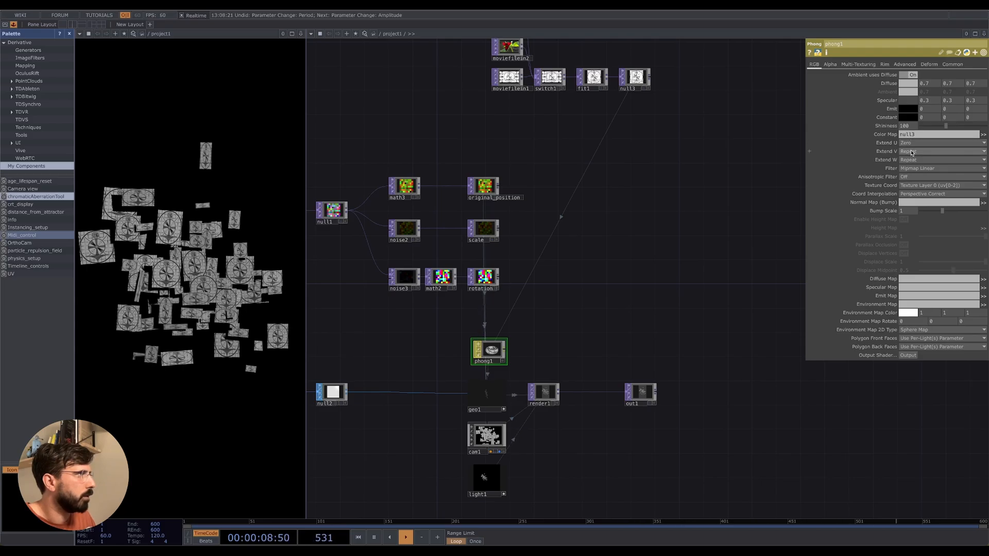
pyautogui.click(909, 161)
pyautogui.click(907, 167)
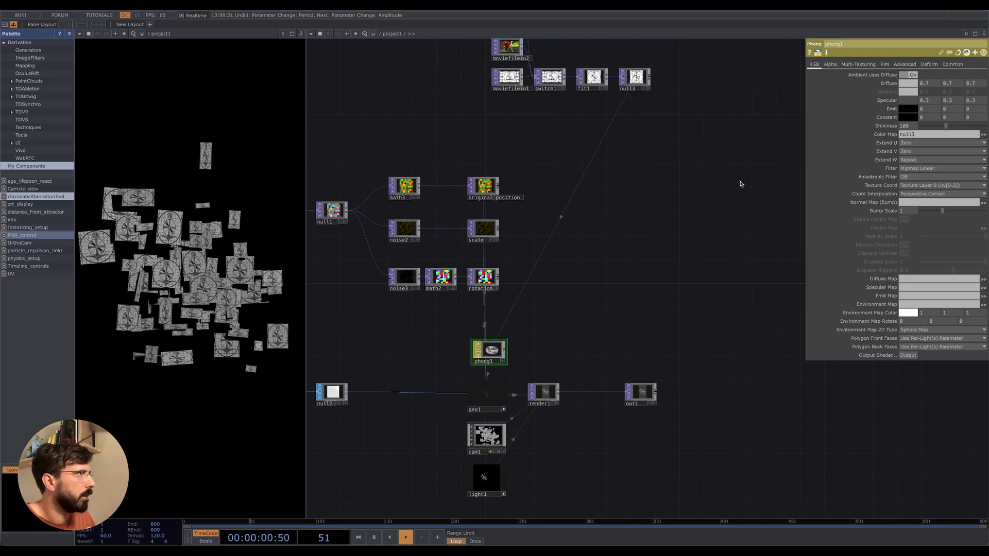
pyautogui.moveTo(739, 184); pyautogui.dragTo(675, 218)
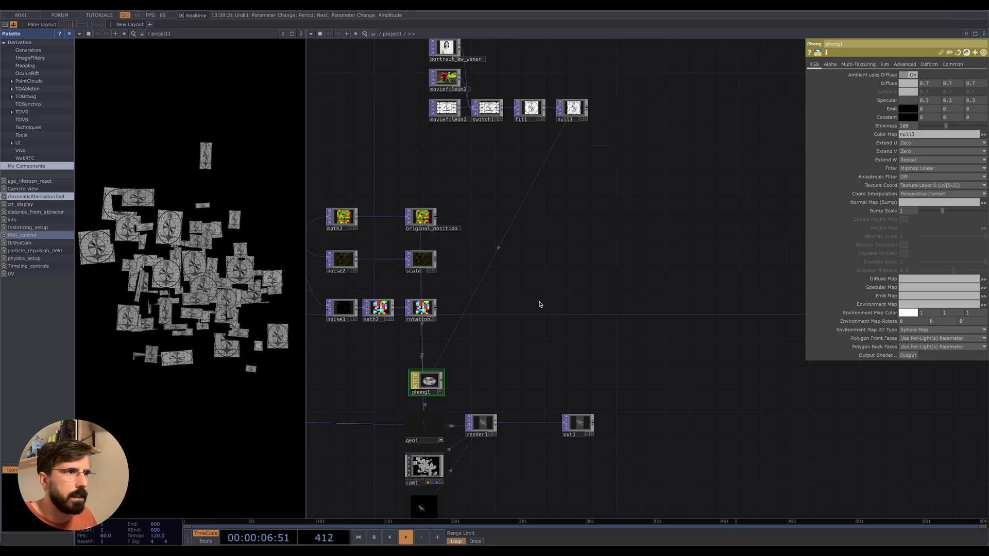
pyautogui.moveTo(541, 307); pyautogui.dragTo(590, 326)
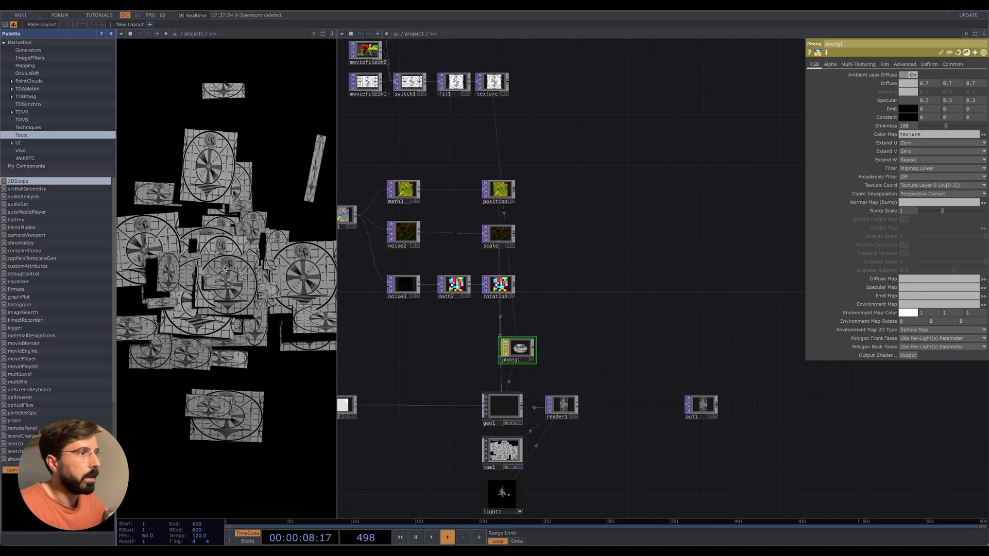
# Step: Switch to the UV diagram in Excalidraw and lock the portrait image
pyautogui.press('super+Tab')
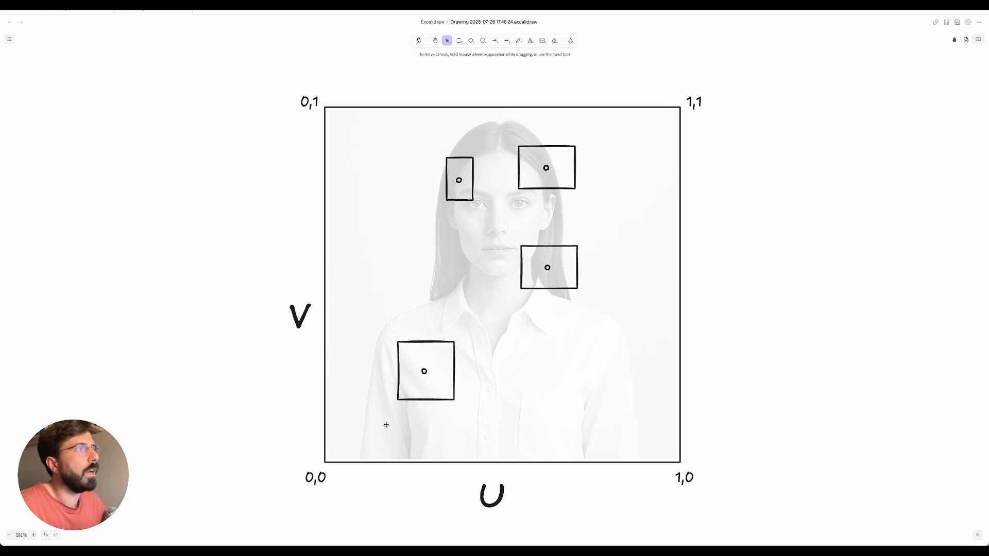
pyautogui.rightClick(355, 150)
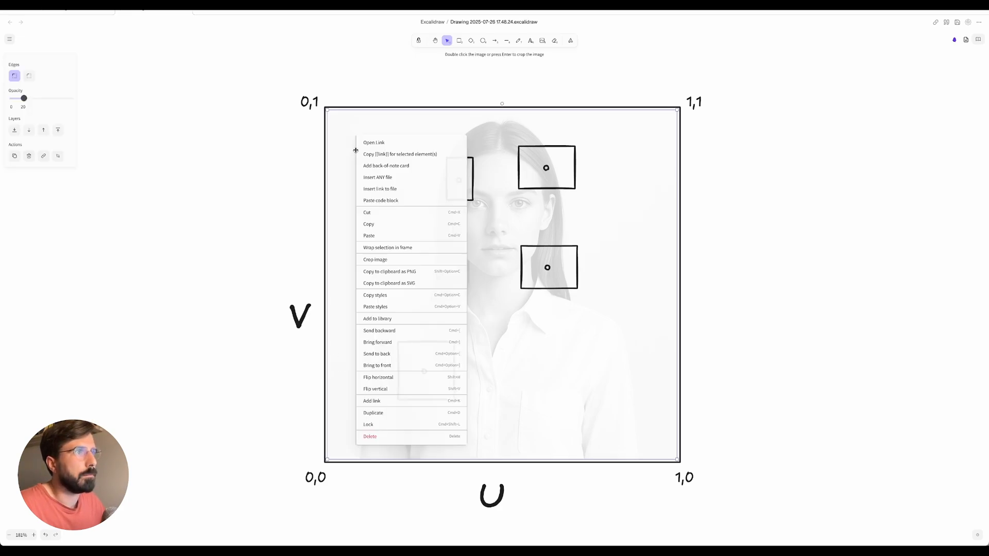
pyautogui.click(386, 426)
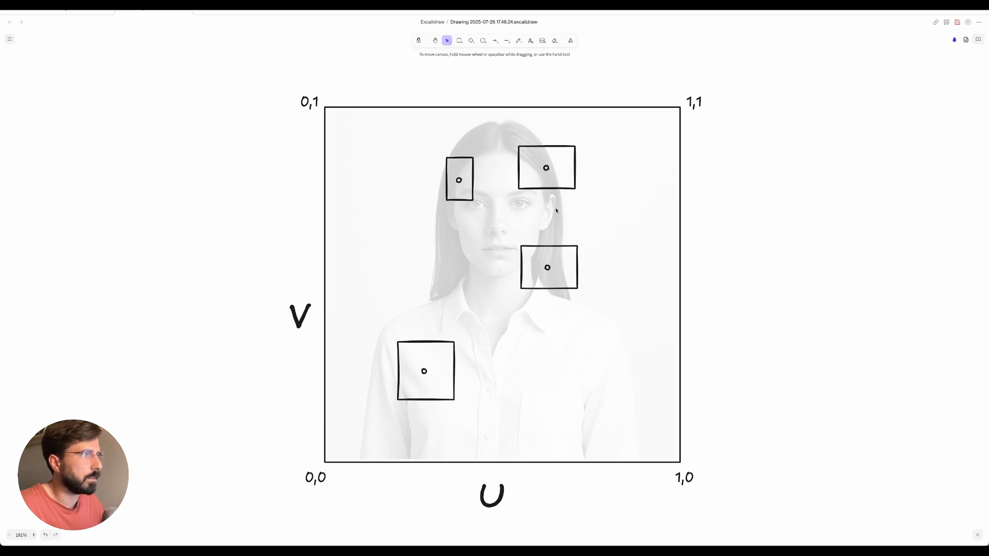
# Step: Examine the fragment rectangles and their centre points over the portrait, including the square at the lower left of the UV diagram
pyautogui.click(458, 180)
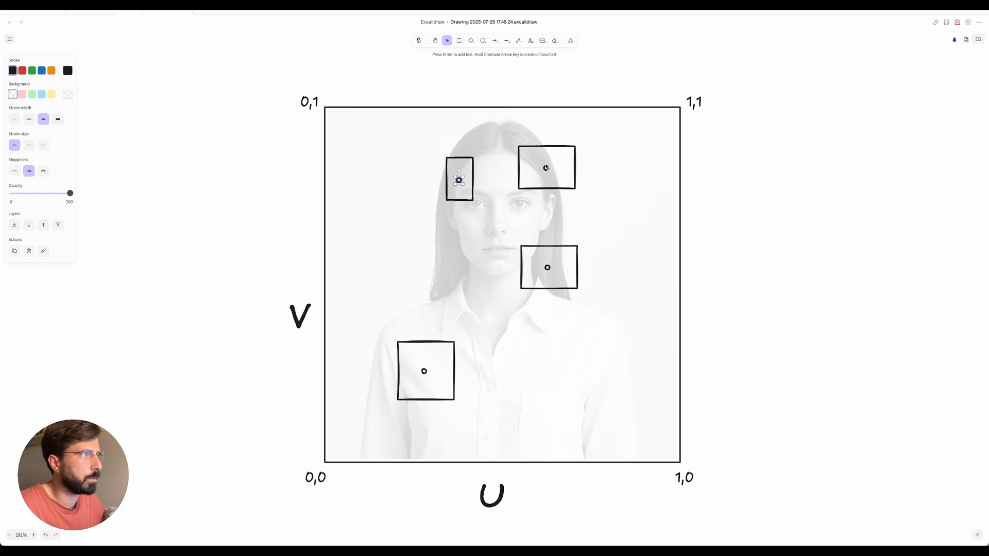
pyautogui.click(559, 246)
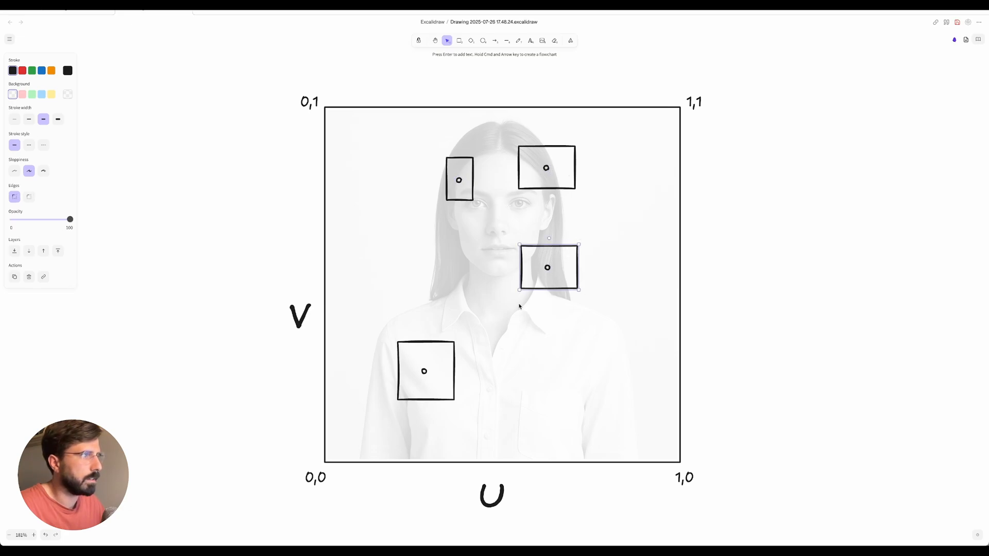
pyautogui.click(367, 322)
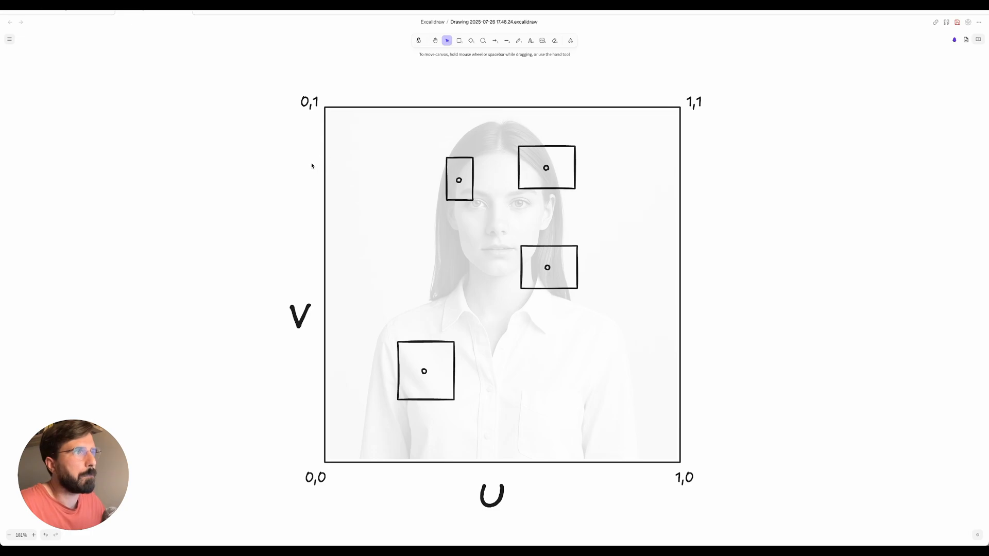
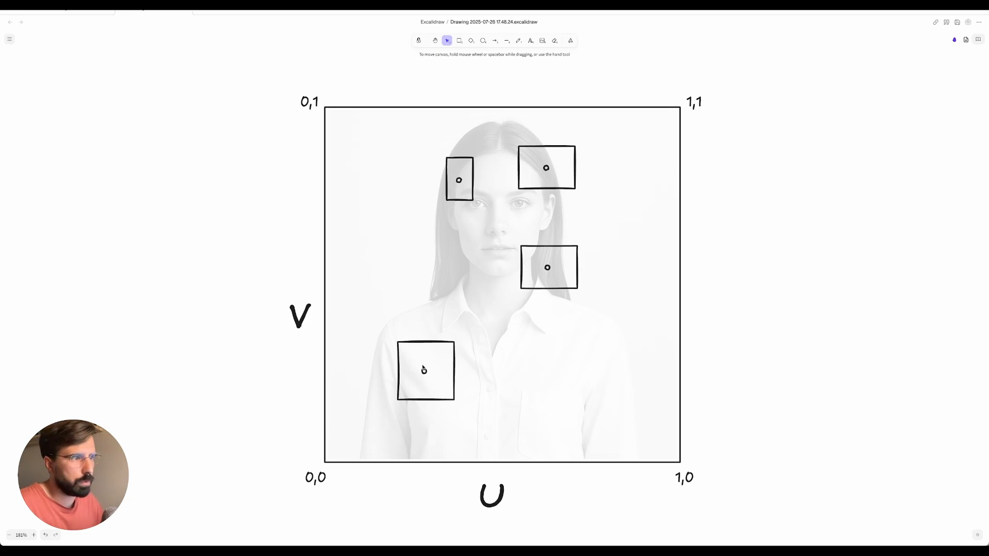
pyautogui.click(425, 374)
pyautogui.click(440, 356)
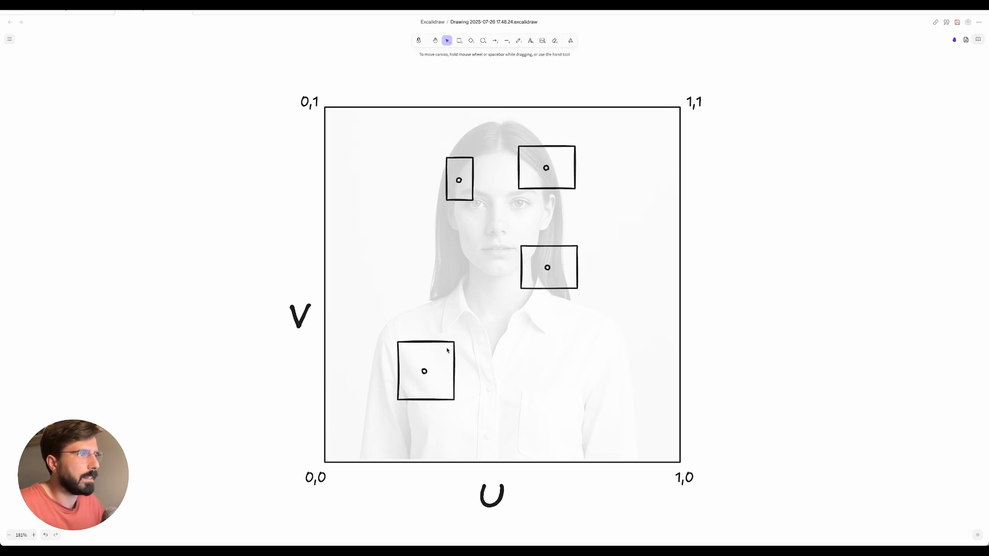
pyautogui.click(446, 343)
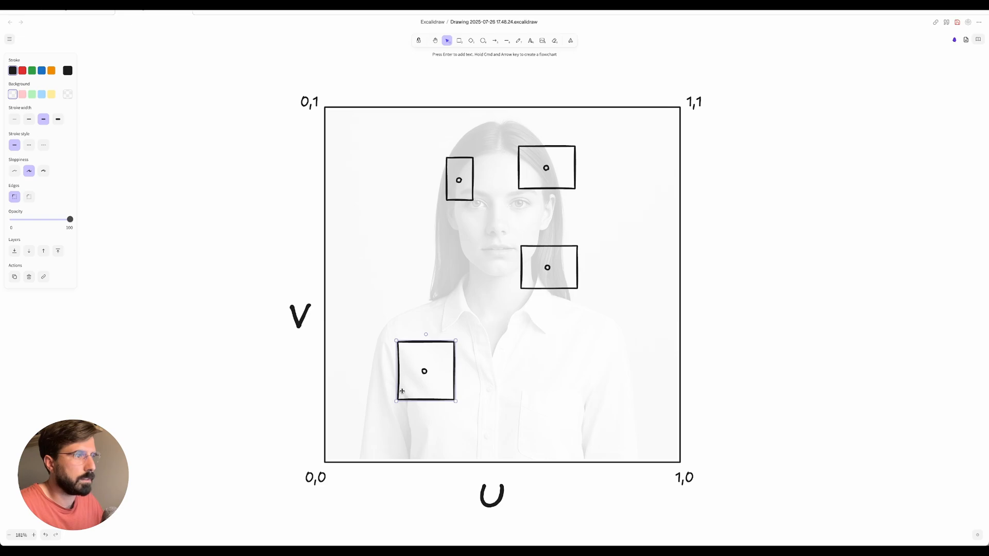
# Step: Return to TouchDesigner, try Replace as the instance Texture Mode of geo1, and set it back to Transform
pyautogui.press('super+Tab')
pyautogui.press('super+Tab')
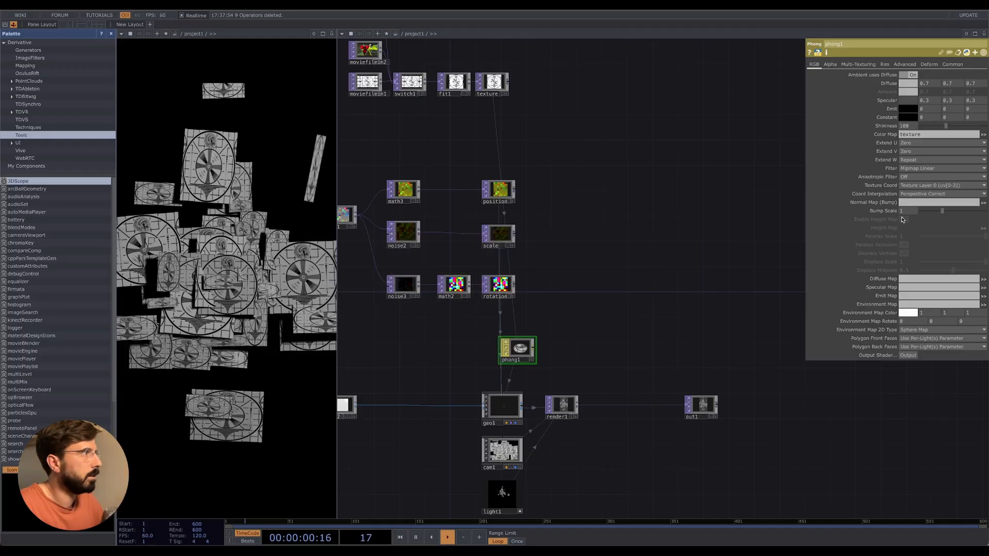
pyautogui.click(502, 406)
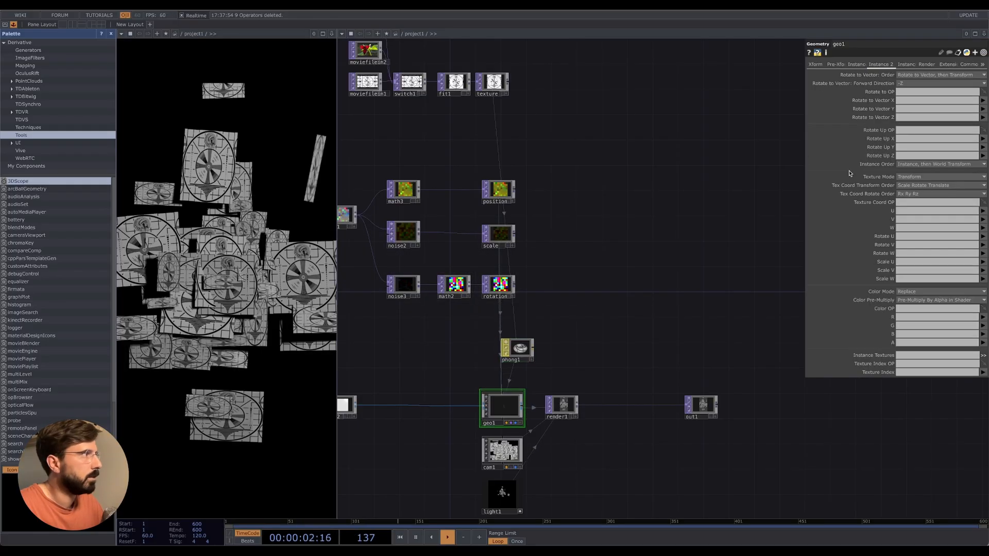
pyautogui.click(913, 178)
pyautogui.click(913, 186)
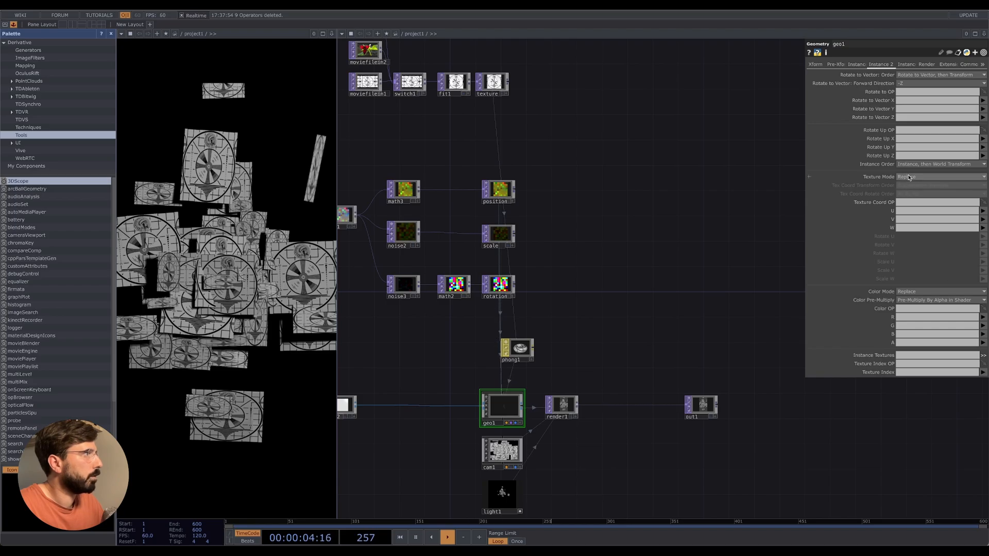
pyautogui.click(913, 177)
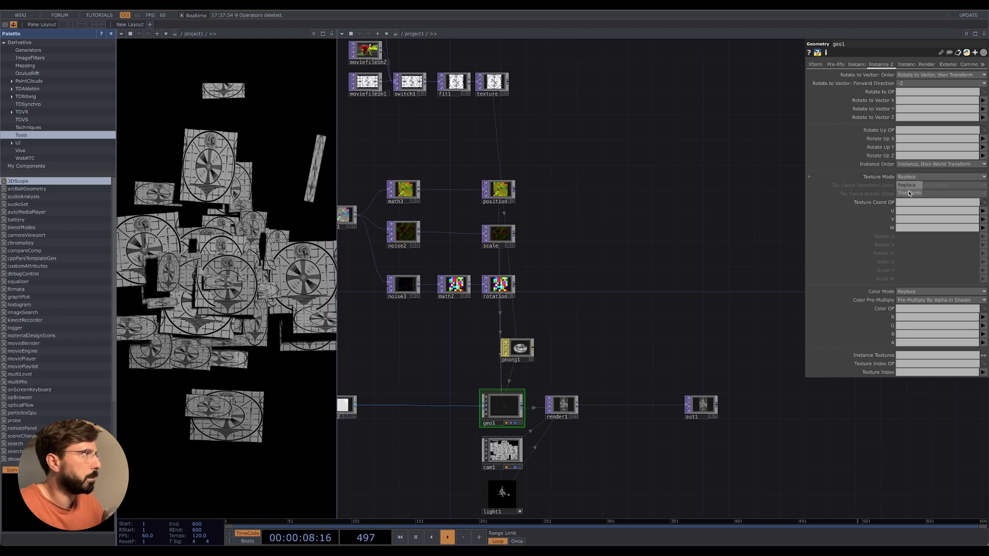
pyautogui.click(908, 193)
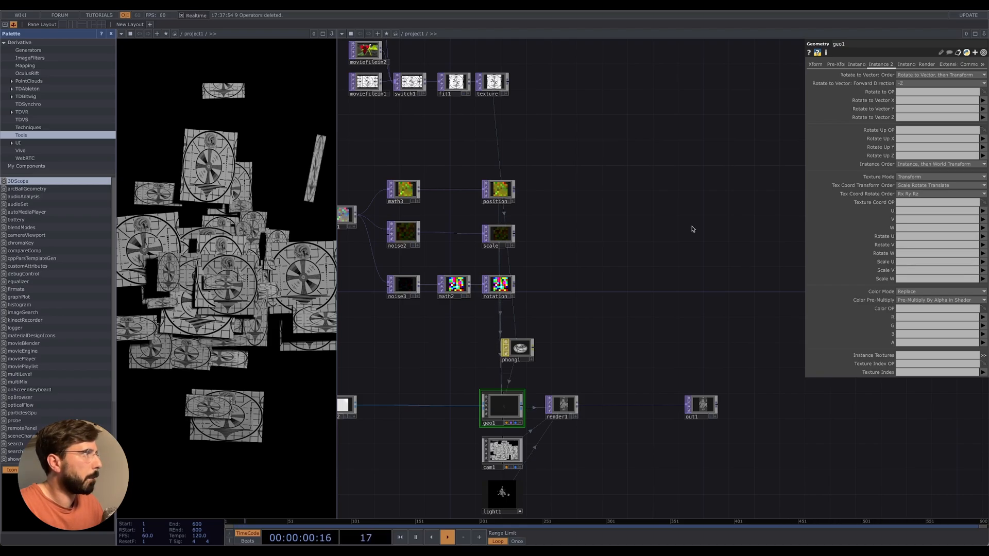
# Step: In Excalidraw, duplicate the lower-left square with the copy's corner on the original's centre point and give the copy a dotted stroke
pyautogui.press('super+Tab')
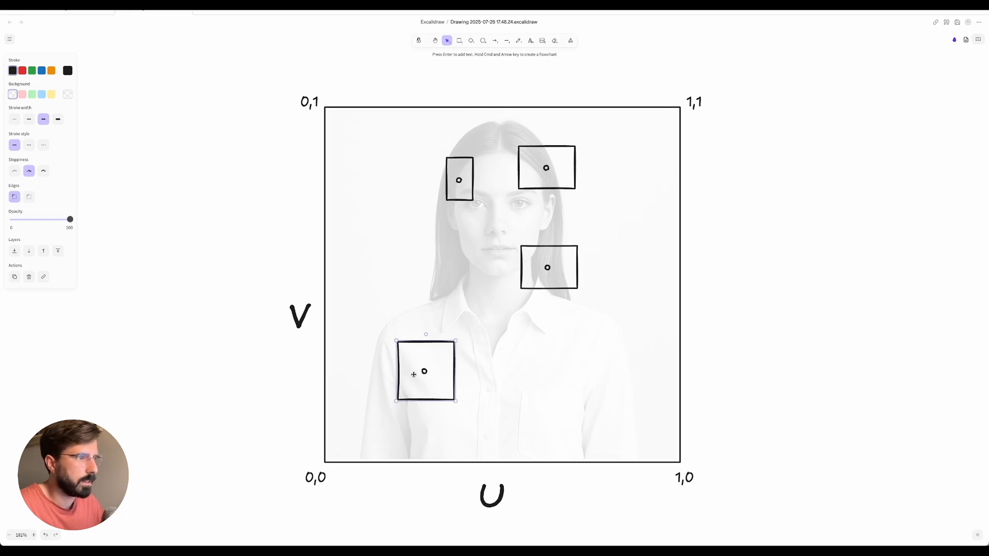
pyautogui.keyDown('alt'); pyautogui.moveTo(451, 339); pyautogui.dragTo(466, 317); pyautogui.keyUp('alt')
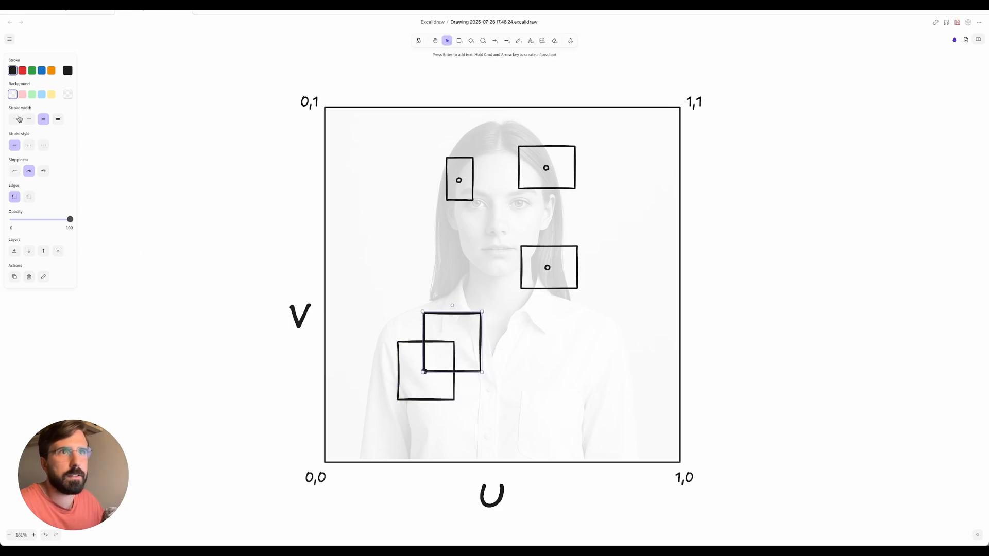
pyautogui.click(44, 146)
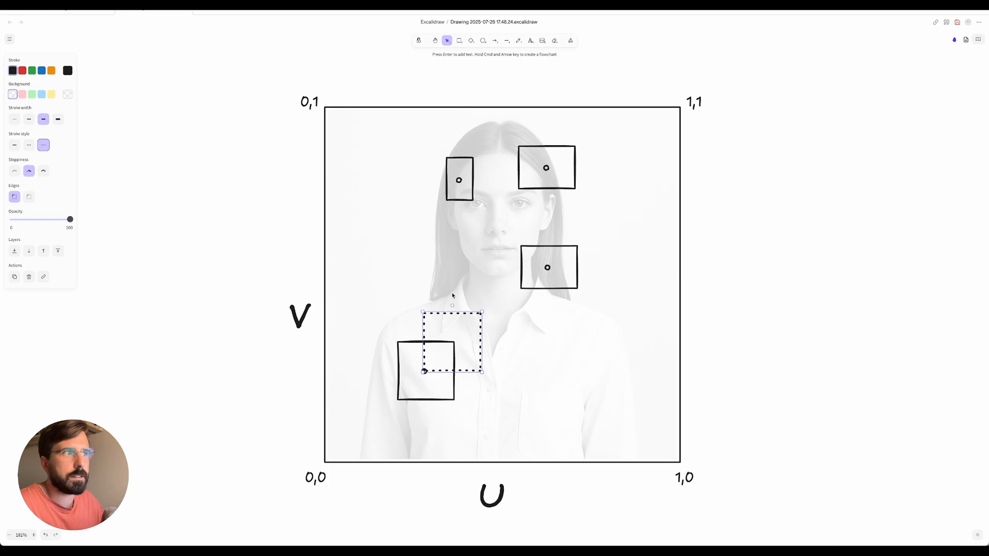
pyautogui.click(502, 387)
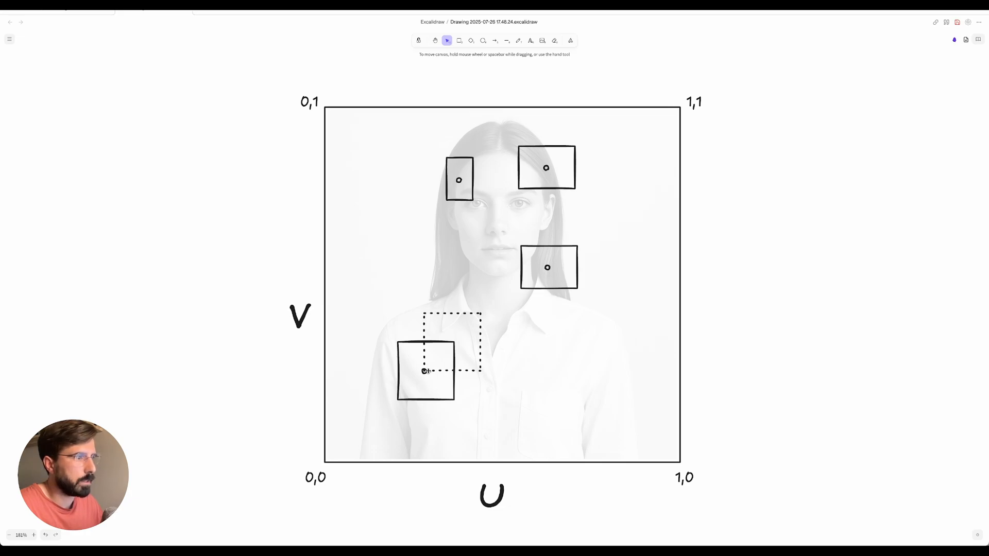
# Step: Draw a horizontal dotted line leftward and a vertical dotted line downward from the lower-left square's centre point, each about half the square's size
pyautogui.click(506, 42)
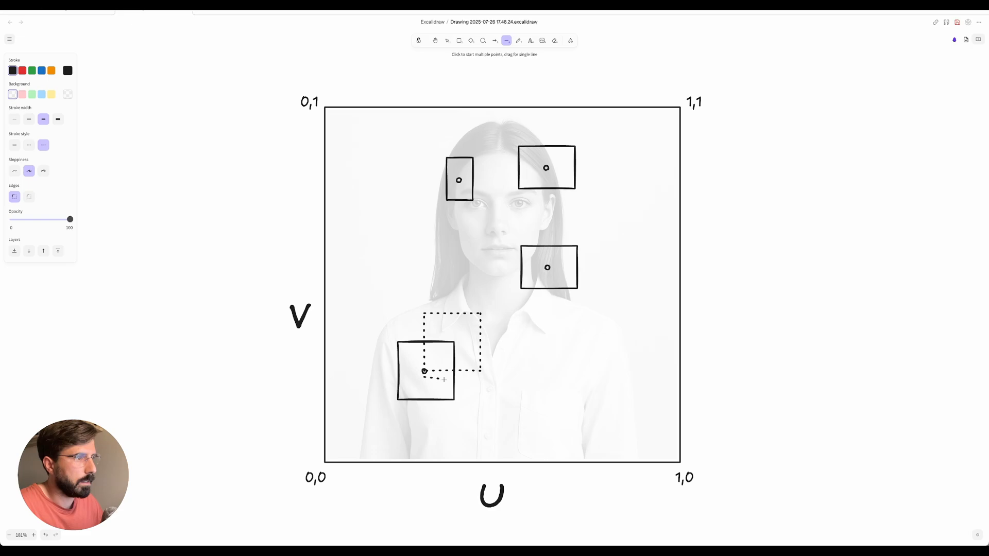
pyautogui.moveTo(444, 379); pyautogui.dragTo(455, 378)
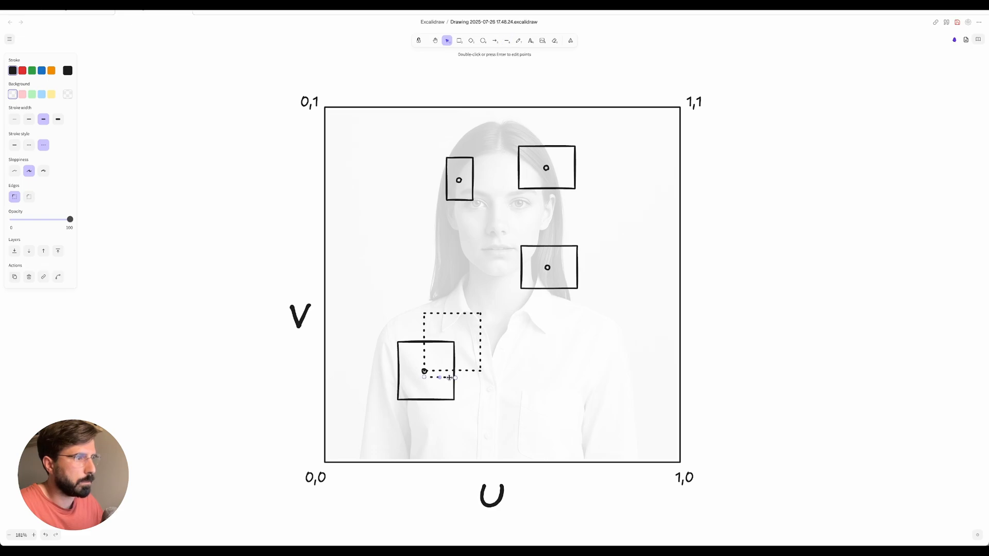
pyautogui.moveTo(449, 377); pyautogui.dragTo(418, 372)
pyautogui.click(507, 40)
pyautogui.moveTo(419, 367)
pyautogui.mouseDown()
pyautogui.moveTo(425, 387)
pyautogui.moveTo(423, 378)
pyautogui.mouseUp()
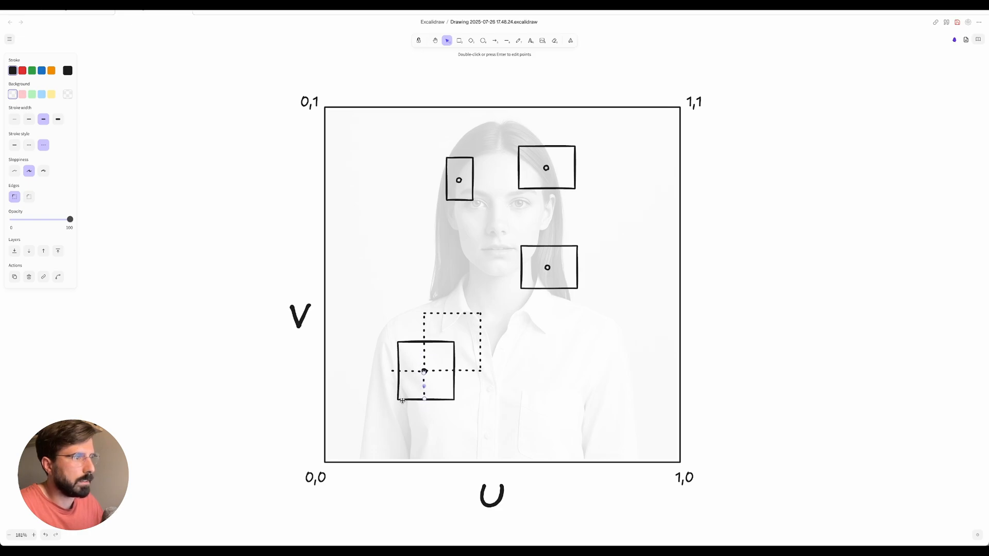
# Step: Place a copy of a centre-point circle on the square's lower-left corner and switch back to TouchDesigner
pyautogui.keyDown('alt'); pyautogui.moveTo(547, 268); pyautogui.dragTo(397, 400); pyautogui.keyUp('alt')
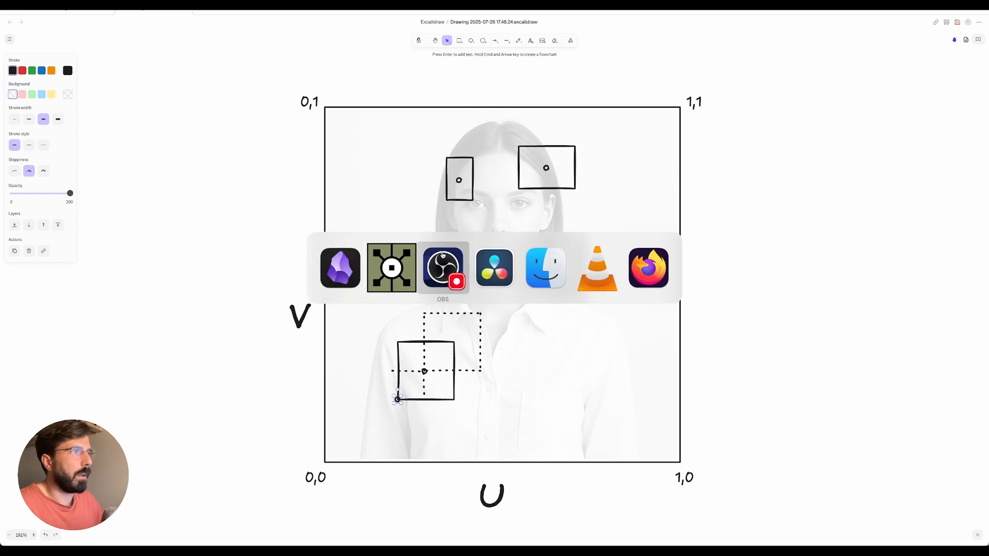
pyautogui.click(394, 267)
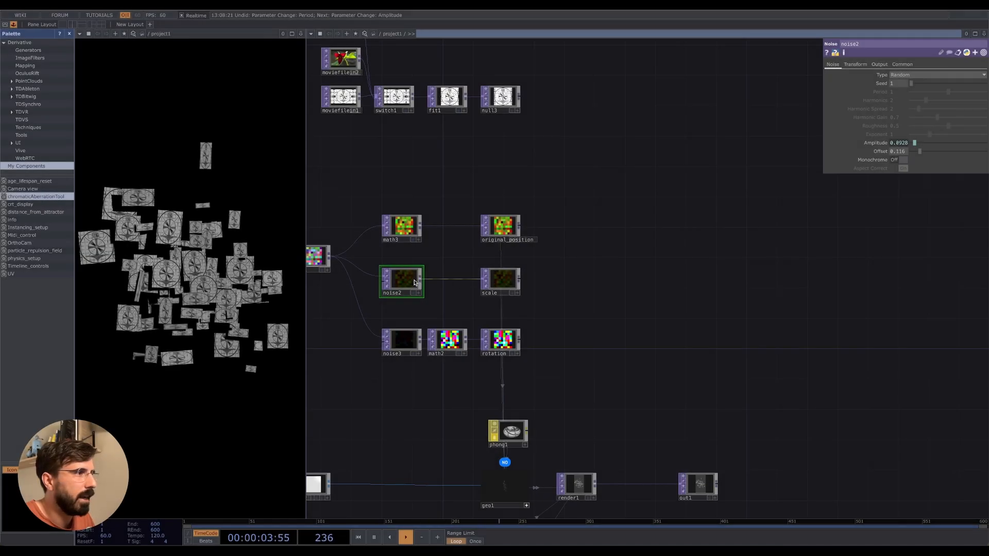
pyautogui.rightClick(421, 282)
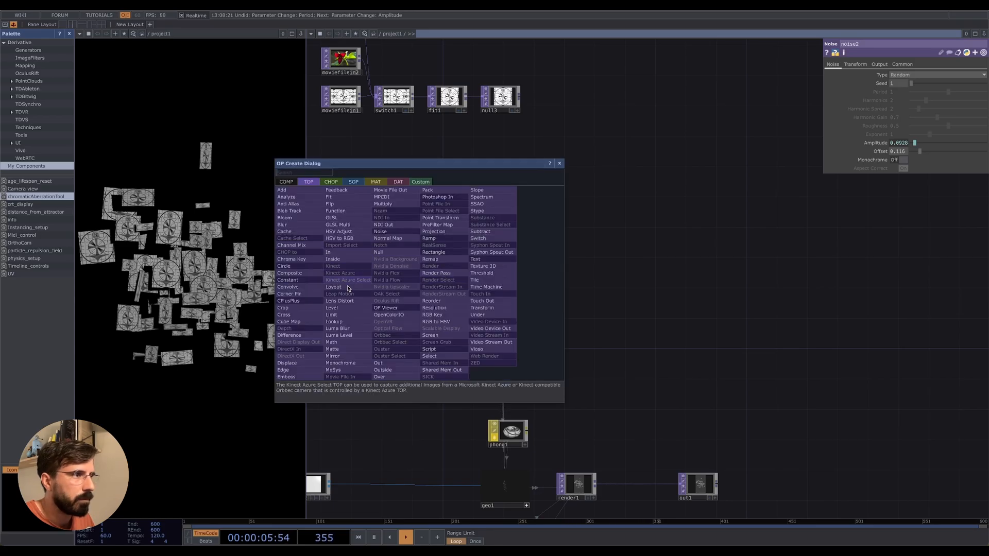
pyautogui.press('Escape')
pyautogui.press('Escape')
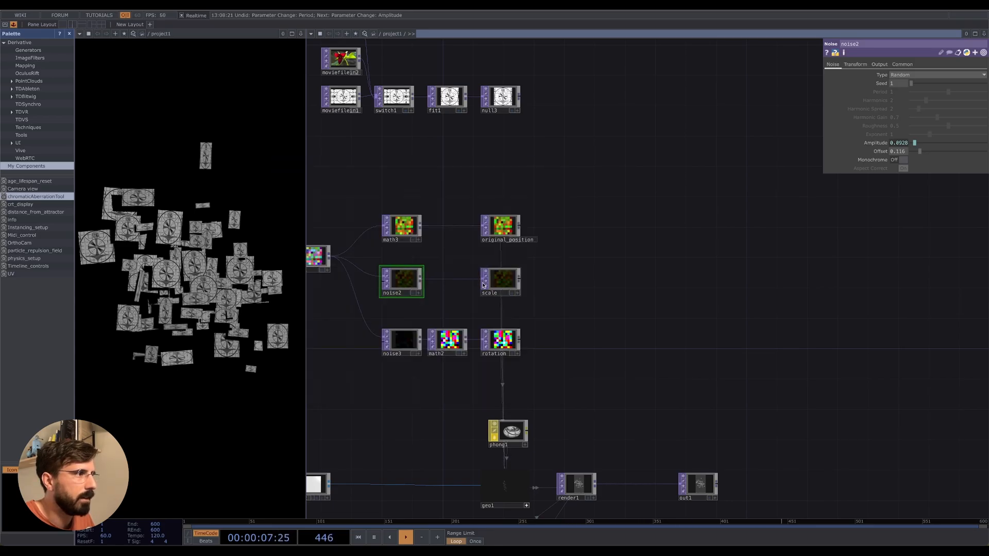
pyautogui.rightClick(421, 281)
pyautogui.press('Escape')
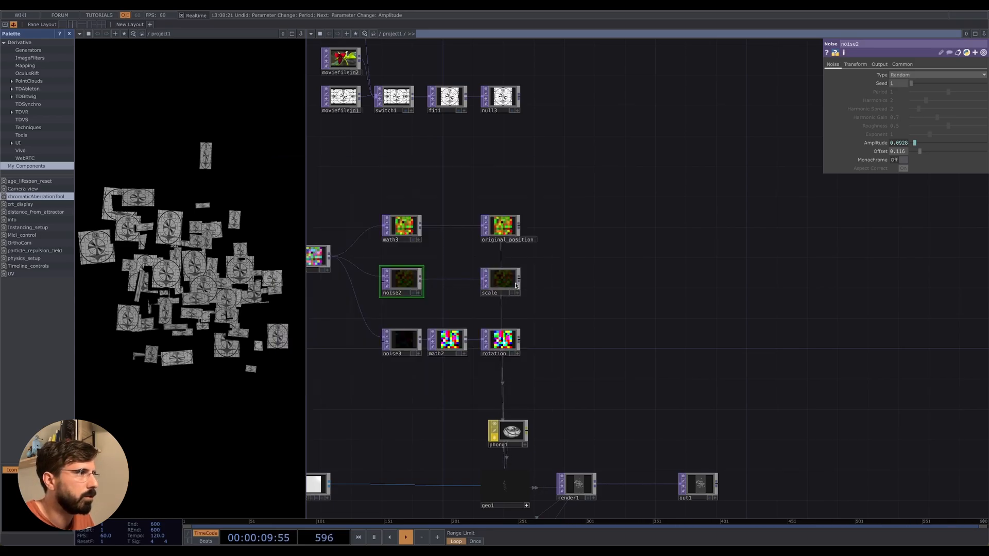
# Step: Add a Math TOP after the scale Null and set its Multiply to 0.5
pyautogui.rightClick(518, 281)
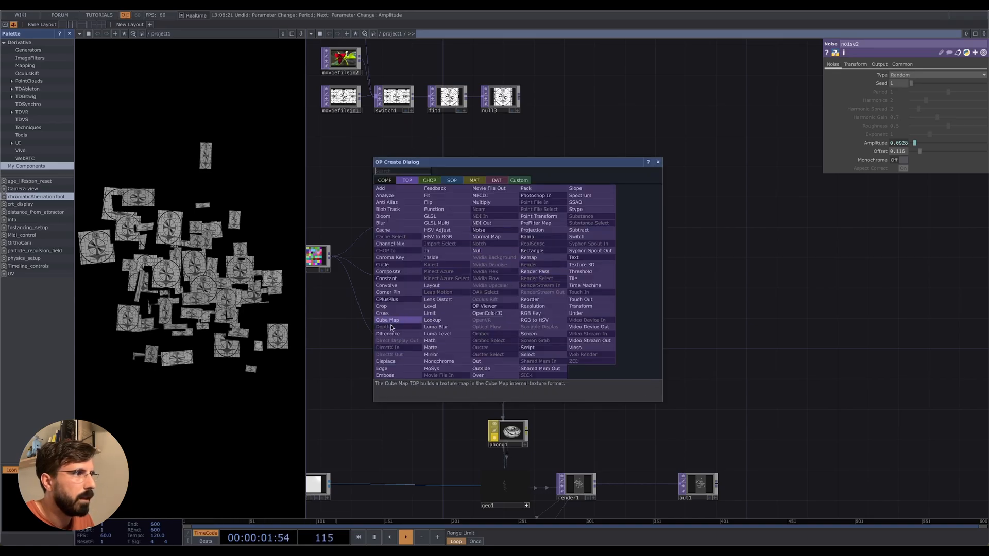
pyautogui.click(430, 340)
pyautogui.click(582, 286)
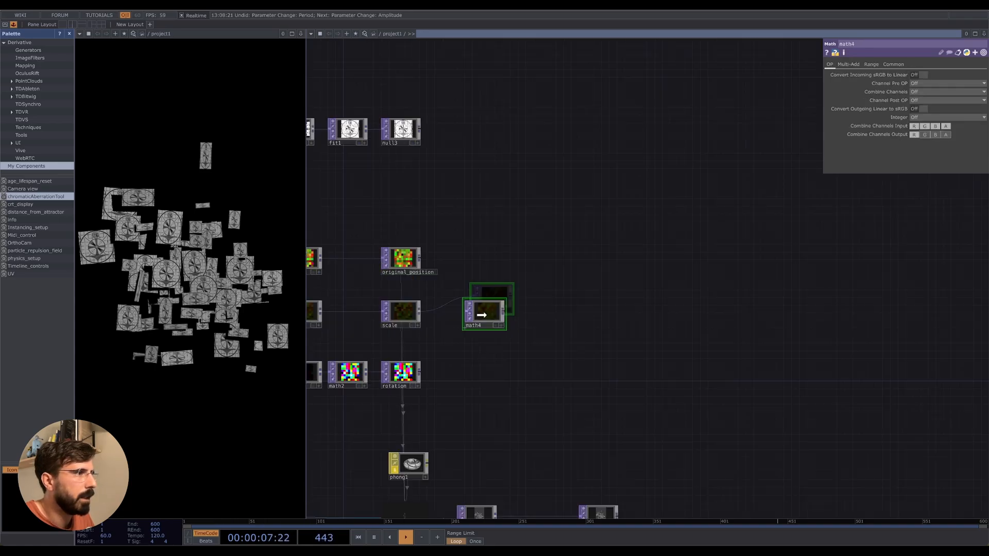
pyautogui.click(871, 65)
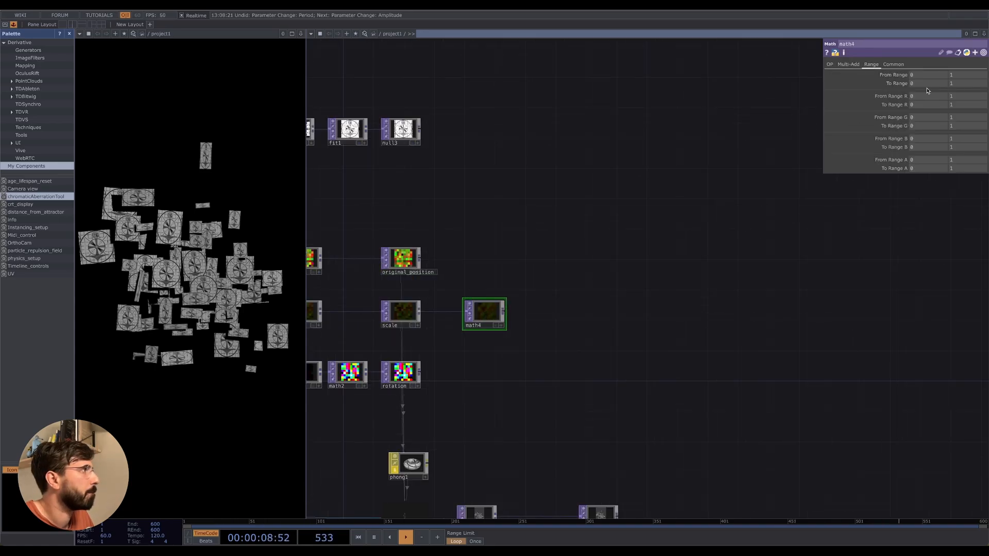
pyautogui.click(857, 65)
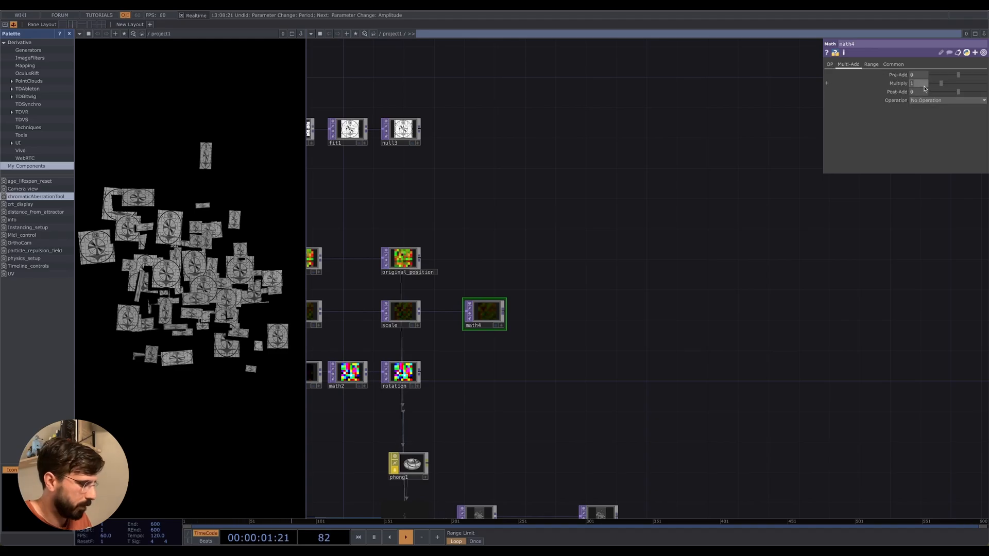
pyautogui.press('Return')
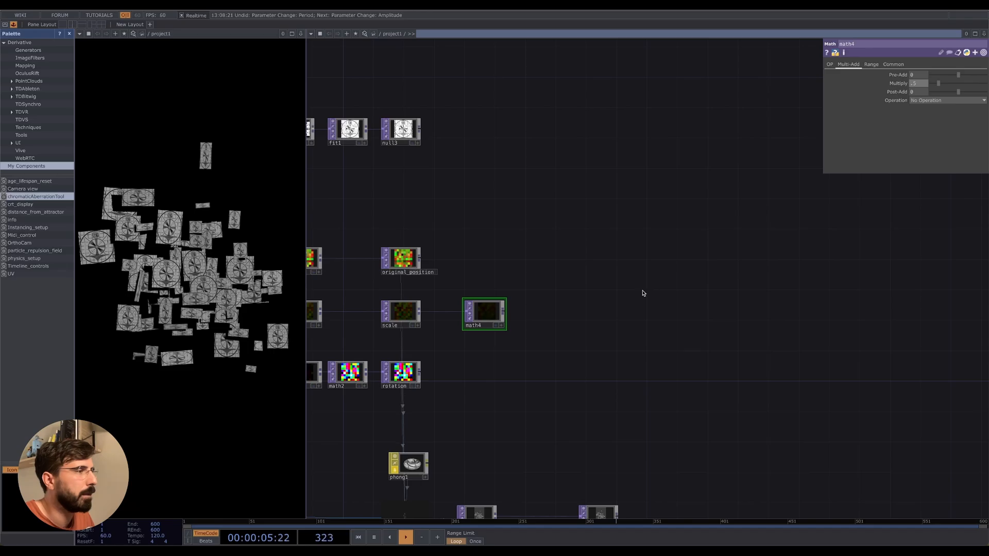
pyautogui.moveTo(455, 289); pyautogui.dragTo(521, 290)
pyautogui.rightClick(486, 259)
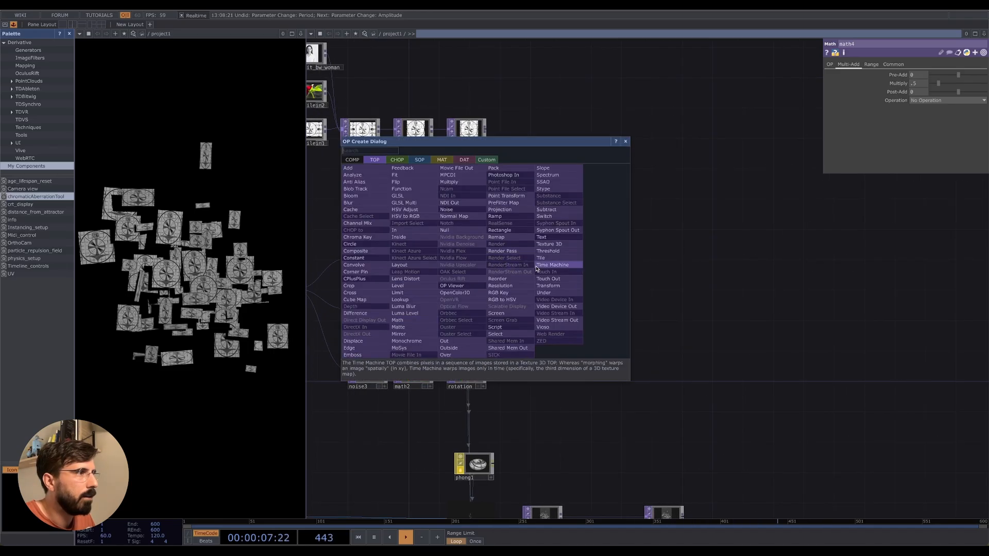
pyautogui.press('Escape')
pyautogui.click(561, 261)
pyautogui.moveTo(585, 260); pyautogui.dragTo(637, 256)
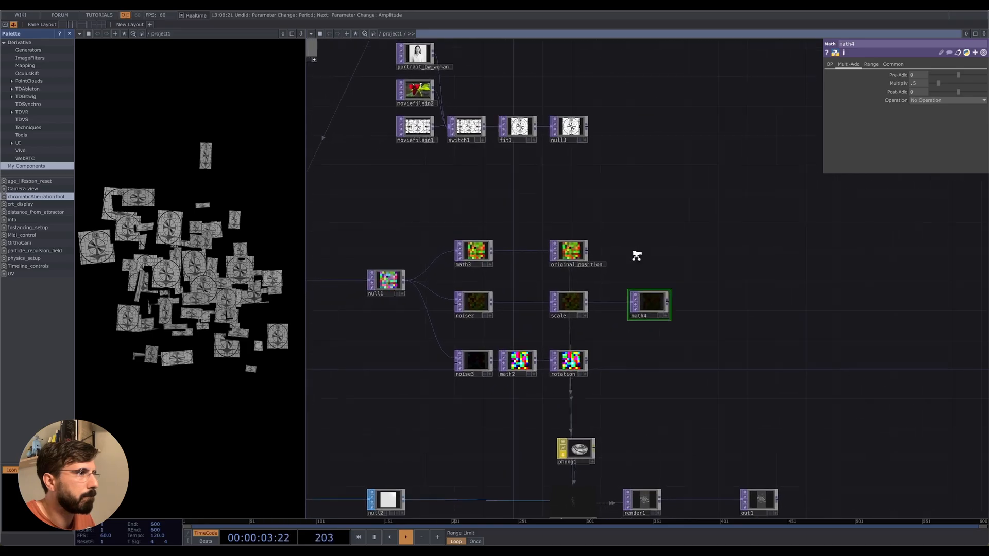
pyautogui.moveTo(636, 255); pyautogui.dragTo(624, 268, button='middle')
pyautogui.moveTo(635, 265); pyautogui.dragTo(590, 283)
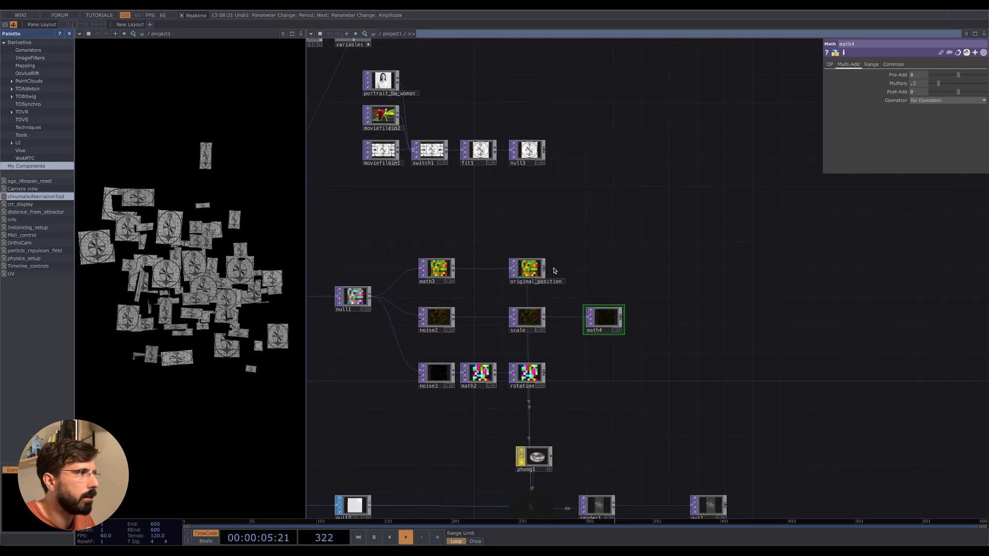
pyautogui.press('Tab')
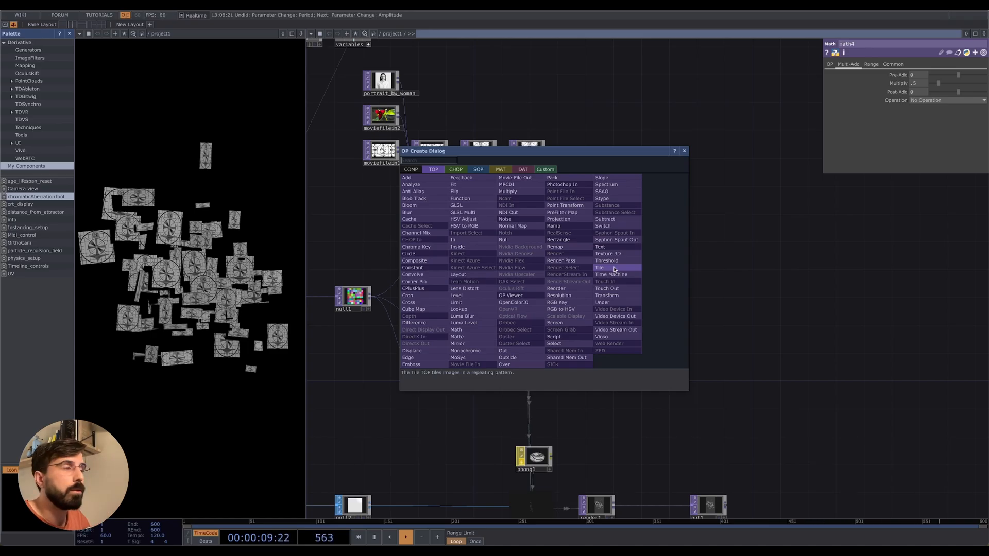
pyautogui.press('Escape')
pyautogui.press('h')
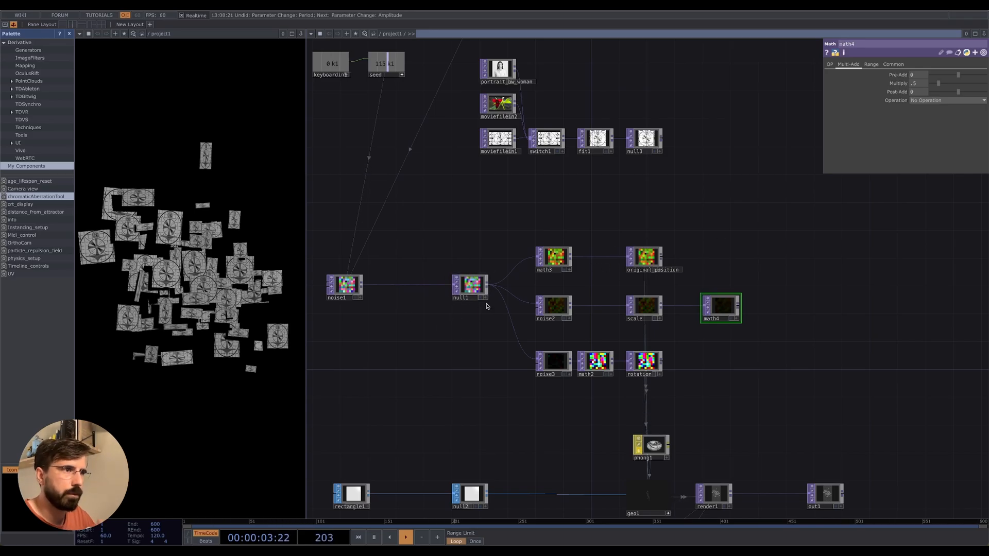
# Step: Switch to Firefox to look over the fragmented-portrait poster references, and return to TouchDesigner
pyautogui.press('super+Tab')
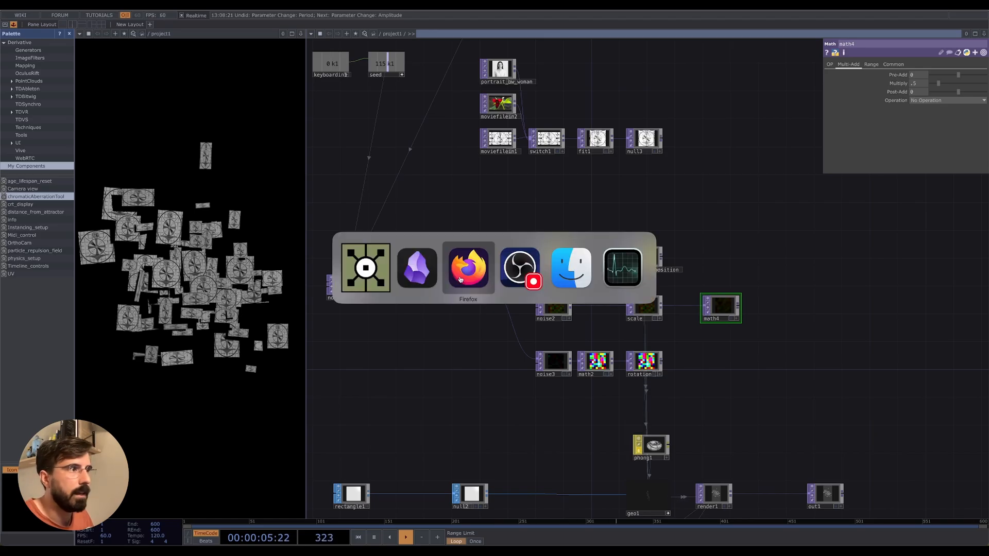
pyautogui.scroll(8, 260, 377)
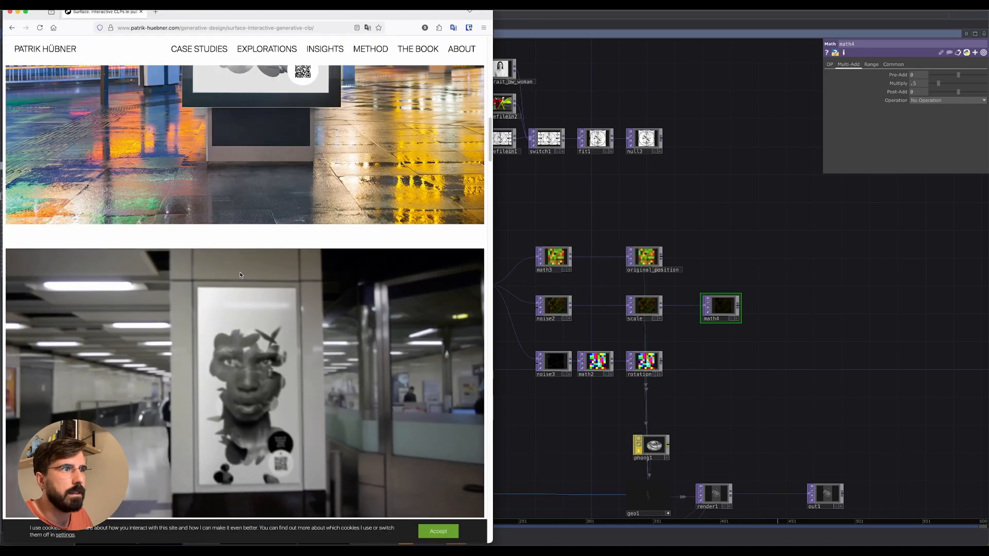
pyautogui.scroll(-1, 259, 377)
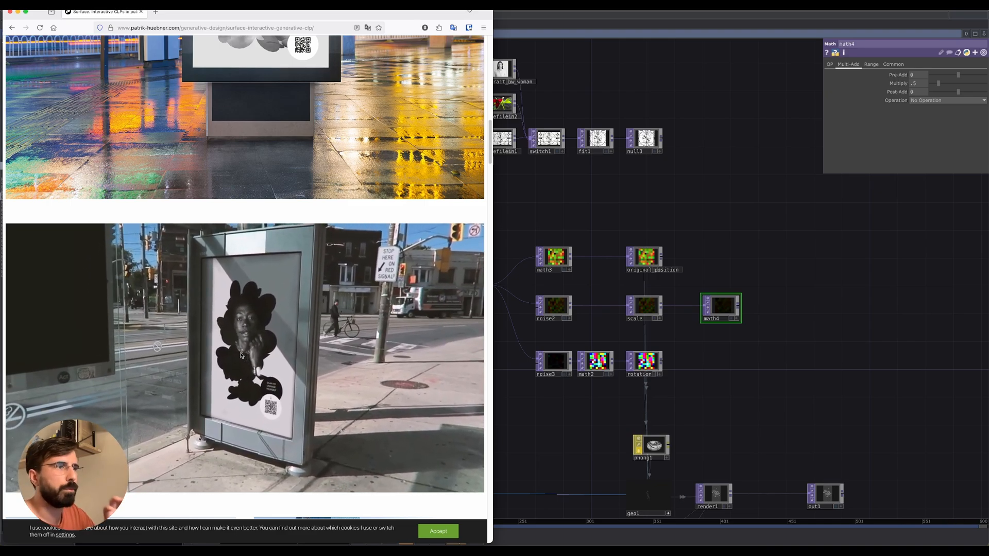
pyautogui.click(576, 201)
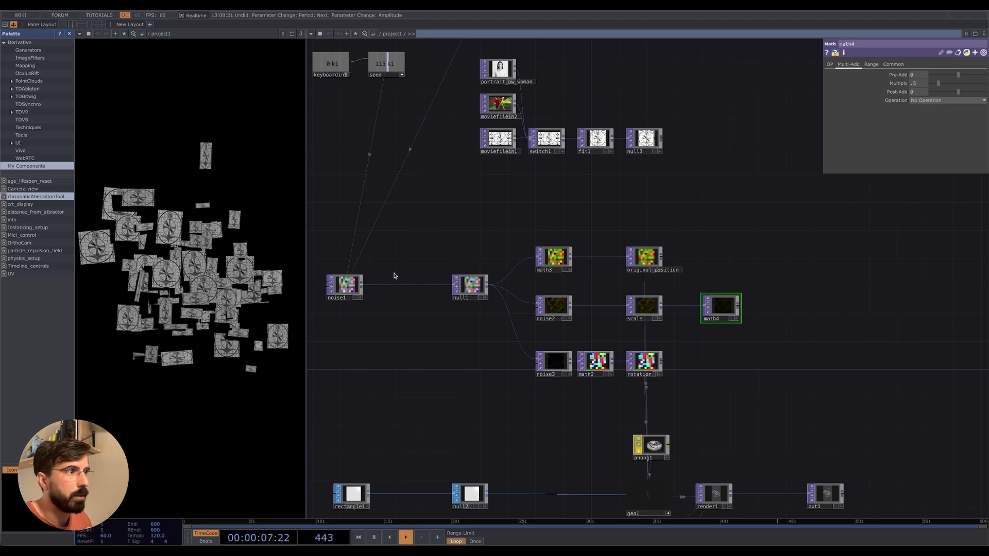
pyautogui.moveTo(405, 312); pyautogui.dragTo(427, 365)
pyautogui.moveTo(500, 371); pyautogui.dragTo(421, 340)
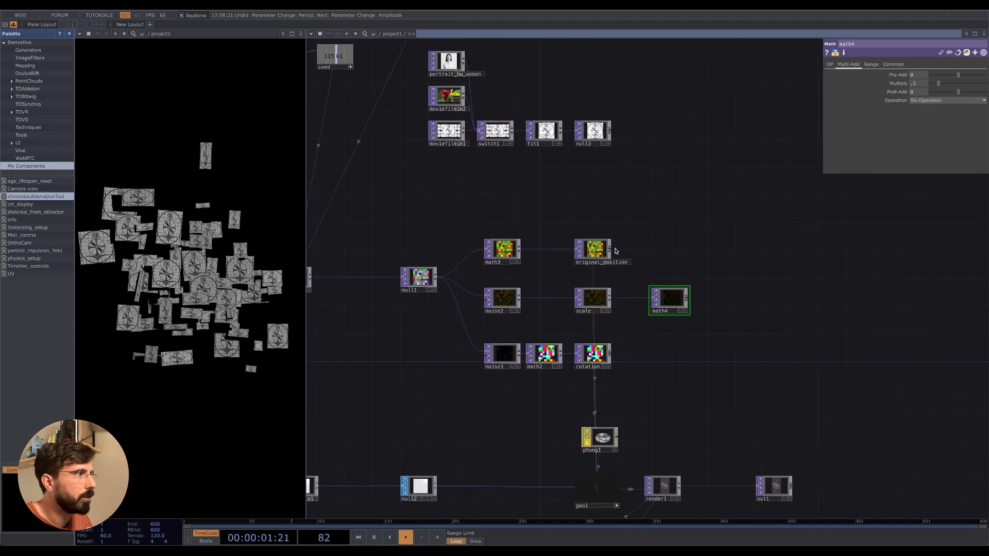
pyautogui.click(610, 250)
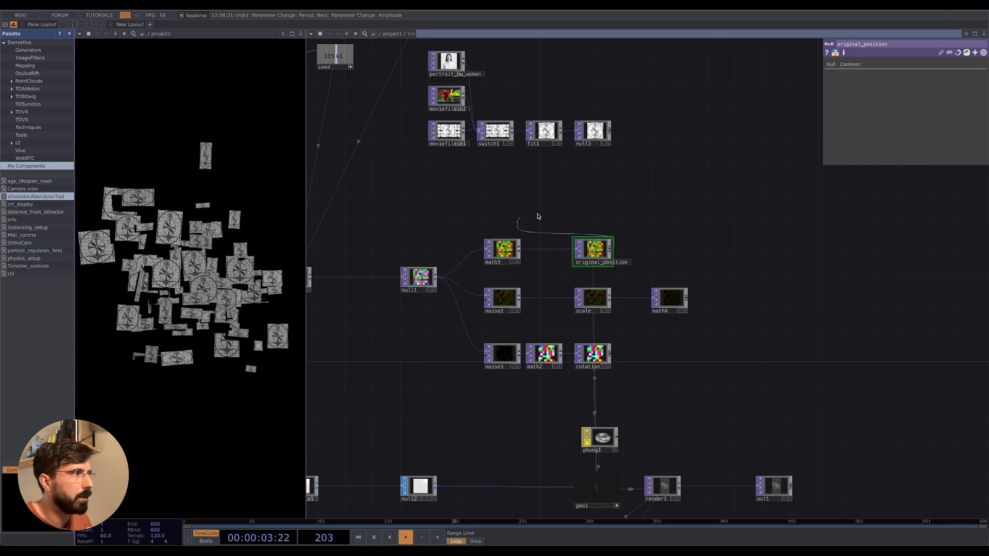
pyautogui.moveTo(538, 216); pyautogui.dragTo(520, 216)
pyautogui.moveTo(429, 229); pyautogui.dragTo(496, 227)
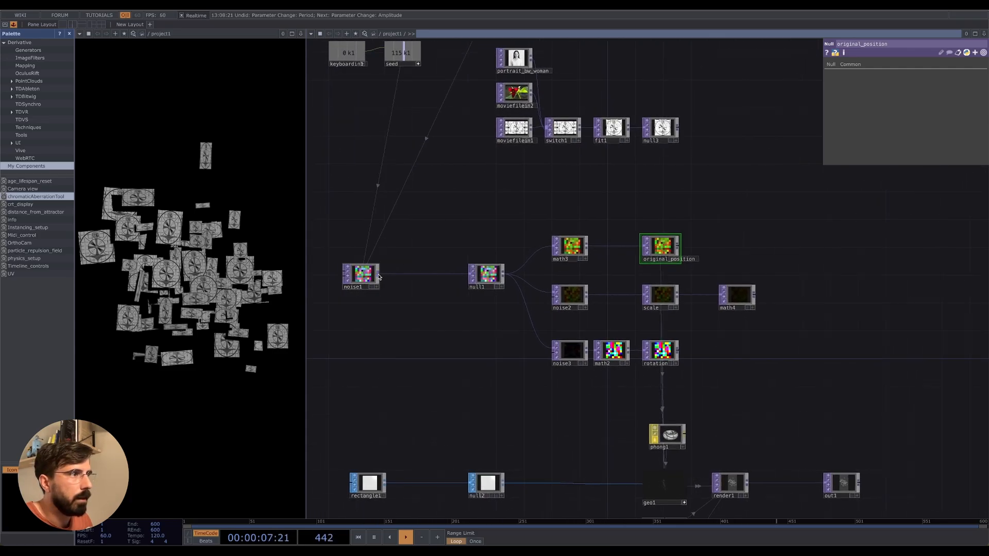
# Step: Branch a new Null TOP off noise1 and place it above and beyond the original_position Null
pyautogui.rightClick(379, 277)
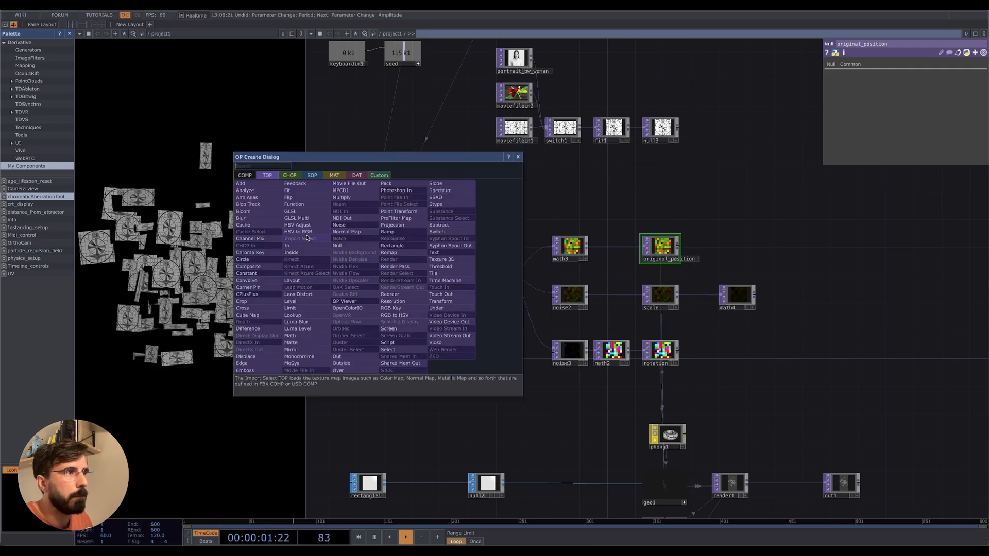
pyautogui.click(344, 246)
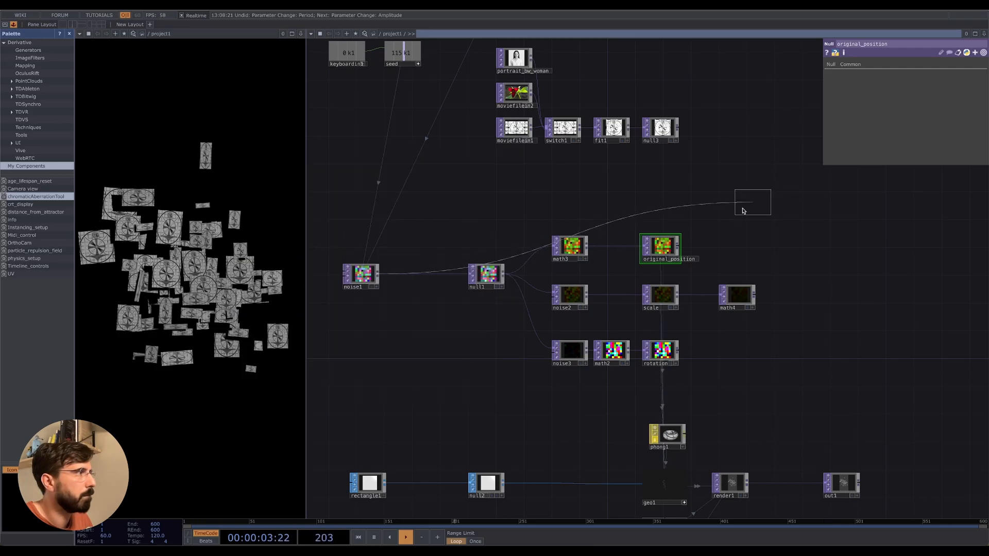
pyautogui.click(739, 210)
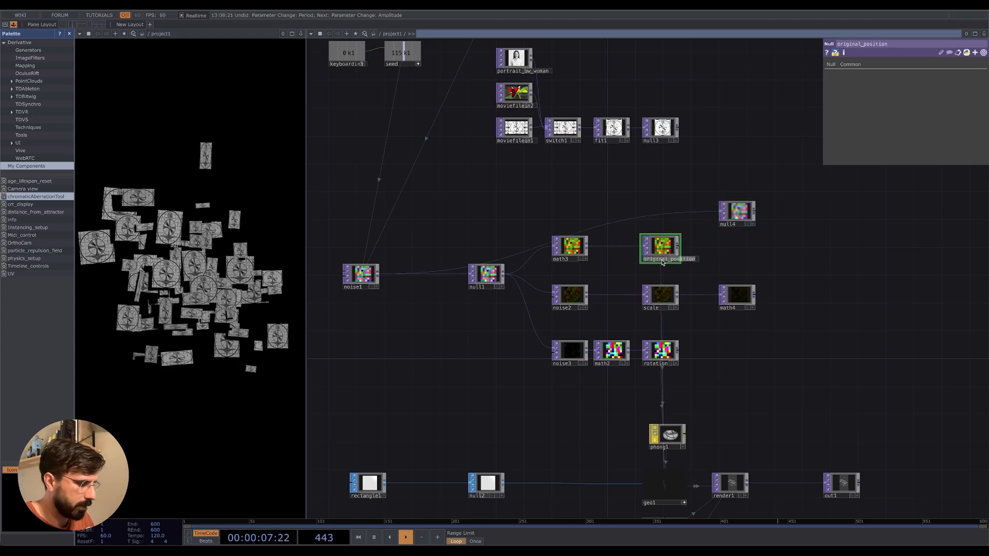
# Step: Rename the Null that follows math3 to position
pyautogui.write('fi')
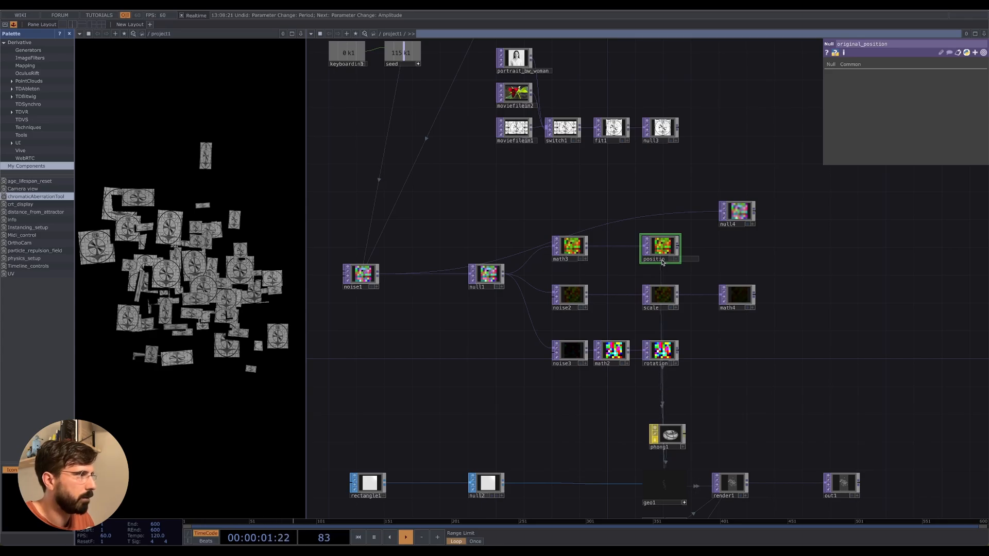
pyautogui.press('Return')
pyautogui.click(648, 277)
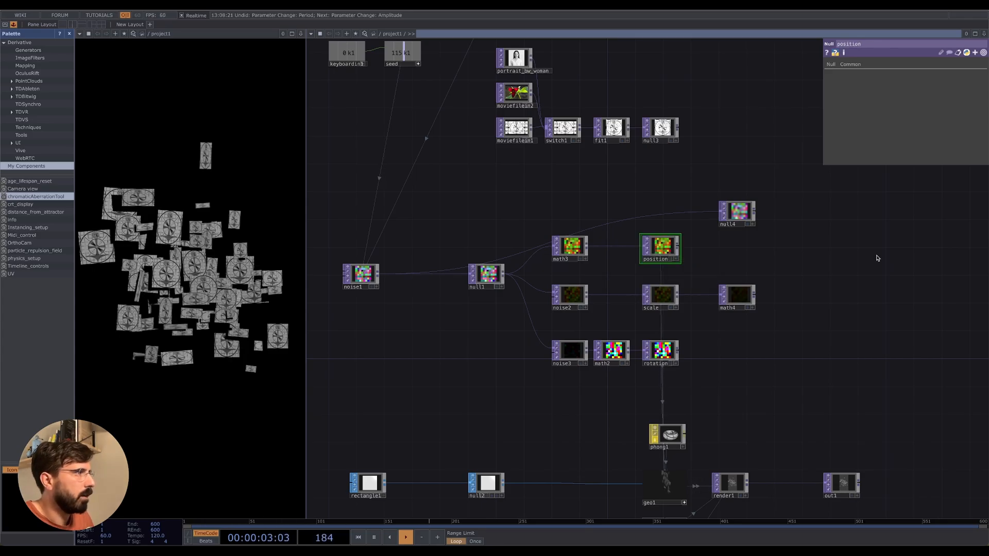
# Step: Name the new Null fed by noise1 original_position and move math4 directly beneath it
pyautogui.hscroll(6, 747, 271)
pyautogui.click(591, 233)
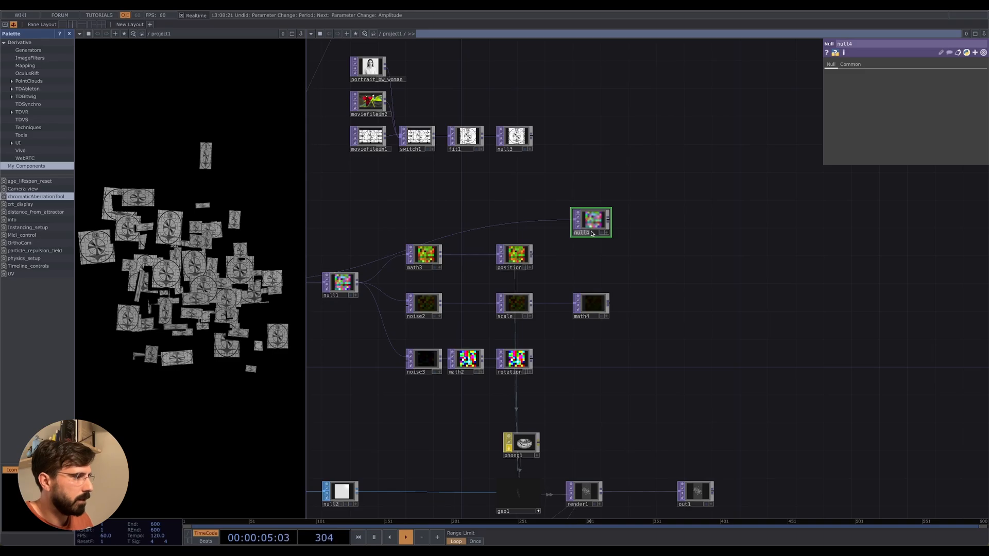
pyautogui.write('original')
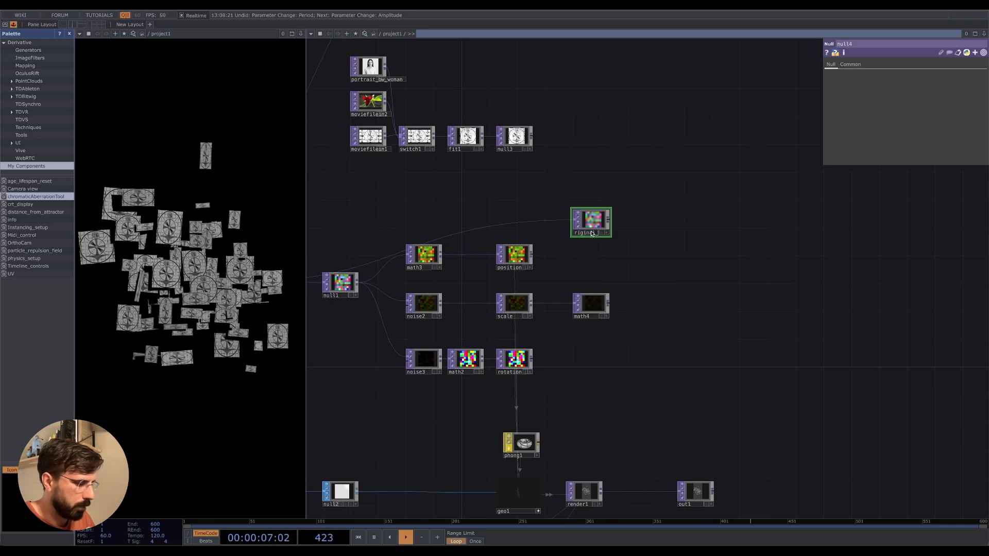
pyautogui.write('_position')
pyautogui.press('Return')
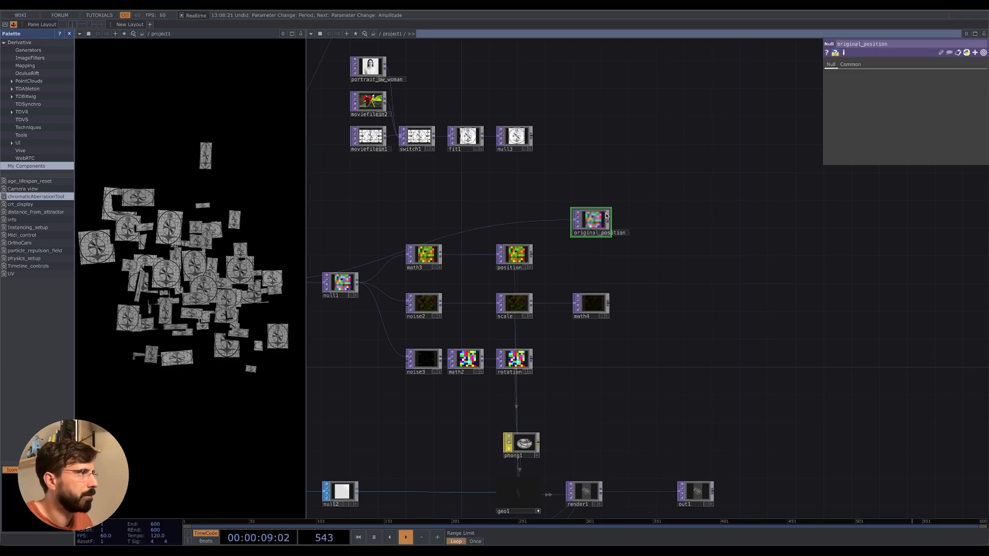
pyautogui.moveTo(602, 306); pyautogui.dragTo(602, 264)
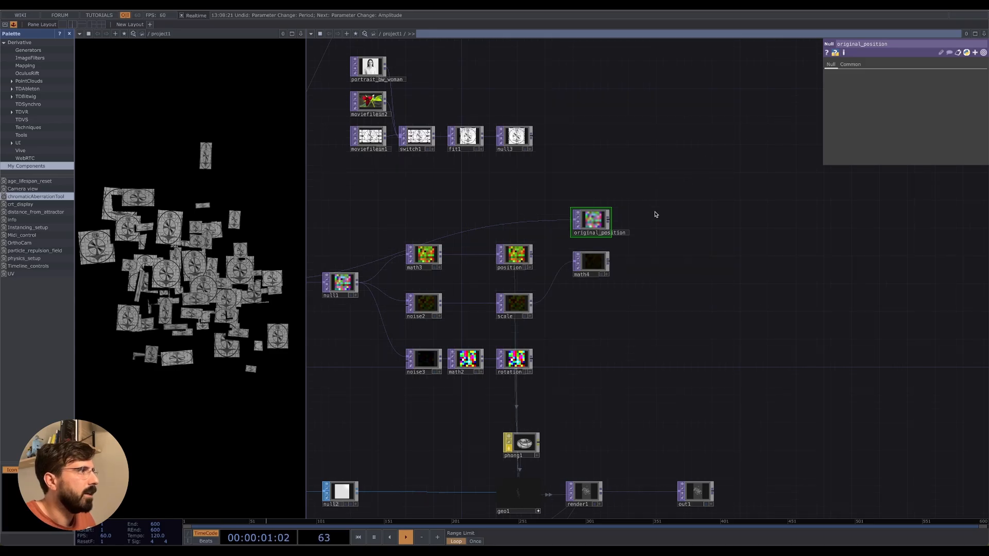
pyautogui.rightClick(608, 221)
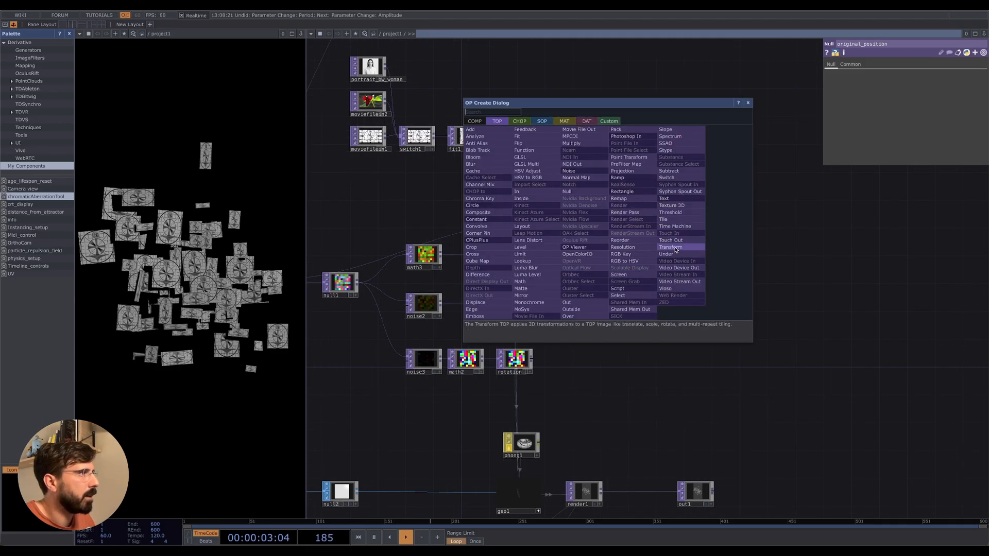
pyautogui.click(482, 275)
pyautogui.press('Escape')
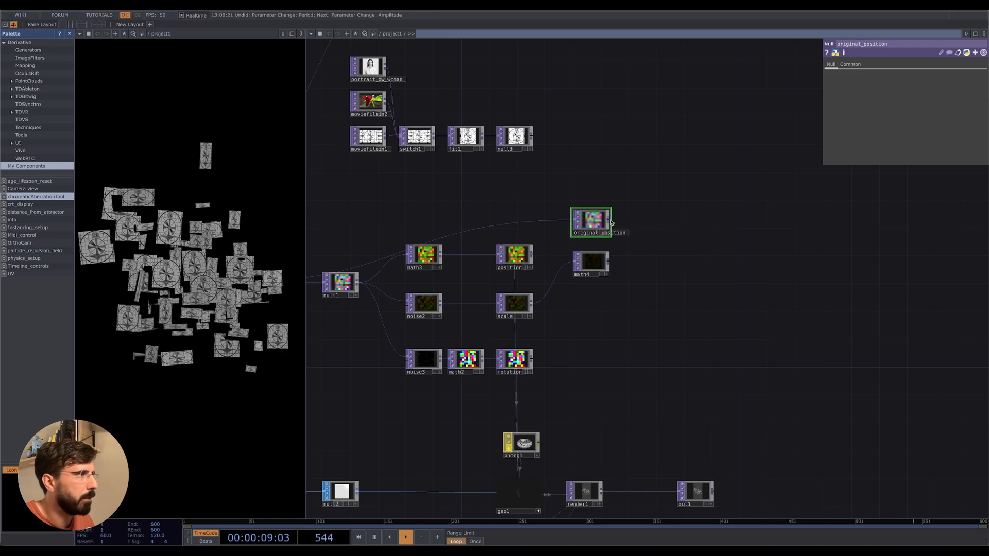
# Step: Combine original_position and math4 in a new Composite TOP with the operation set to Subtract
pyautogui.rightClick(610, 223)
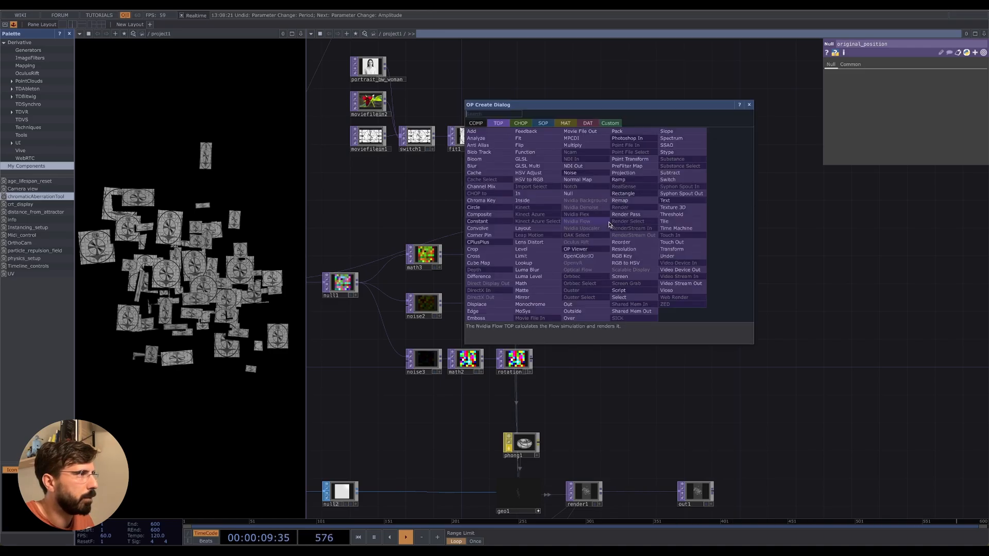
pyautogui.click(483, 215)
pyautogui.click(661, 226)
pyautogui.moveTo(608, 261); pyautogui.dragTo(645, 226)
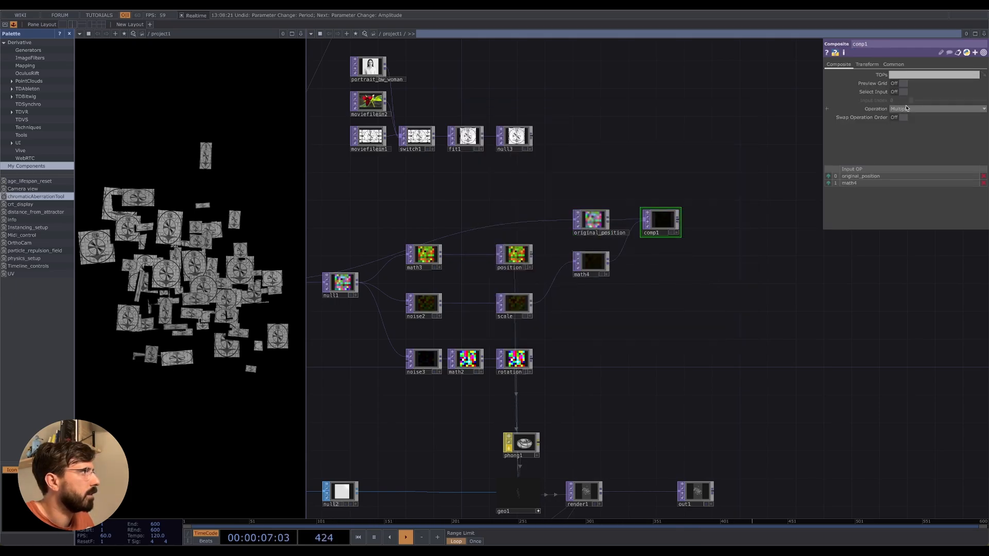
pyautogui.click(937, 109)
pyautogui.click(958, 255)
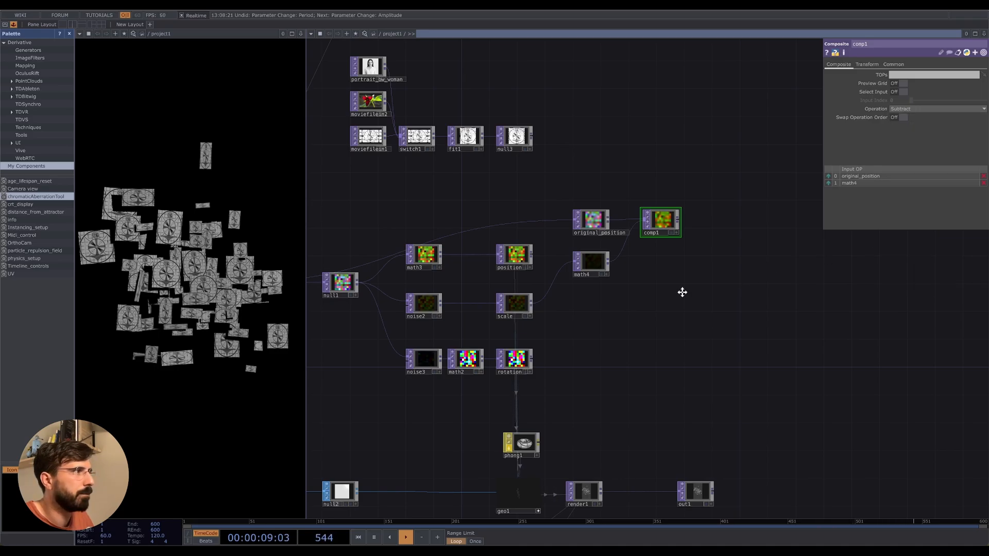
# Step: Inspect the operator information of the Composite TOP and its original_position input, and check math4
pyautogui.moveTo(723, 283); pyautogui.dragTo(583, 313)
pyautogui.moveTo(500, 340); pyautogui.dragTo(553, 342)
pyautogui.moveTo(472, 218); pyautogui.dragTo(536, 329, button='right')
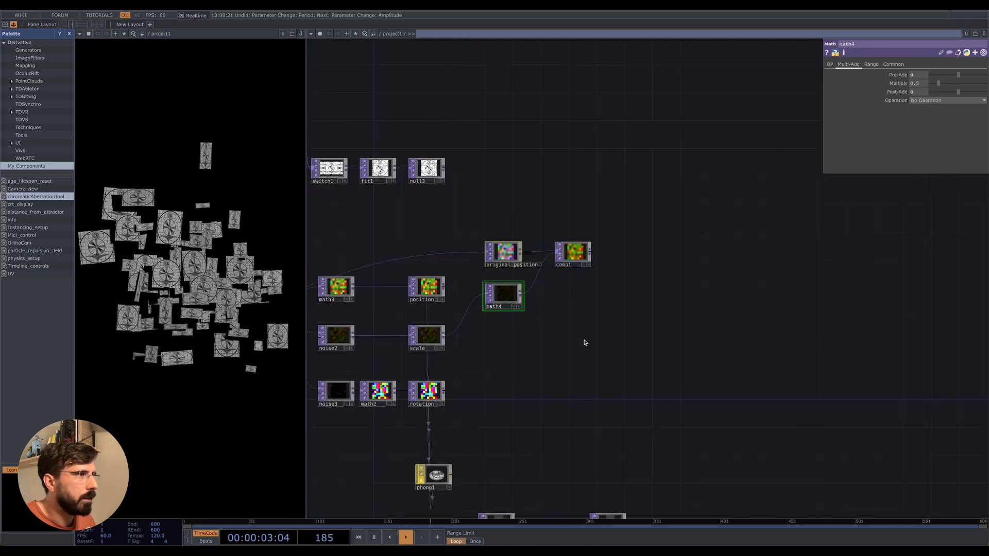
pyautogui.moveTo(551, 322); pyautogui.dragTo(583, 300)
pyautogui.click(587, 255)
pyautogui.middleClick(588, 255)
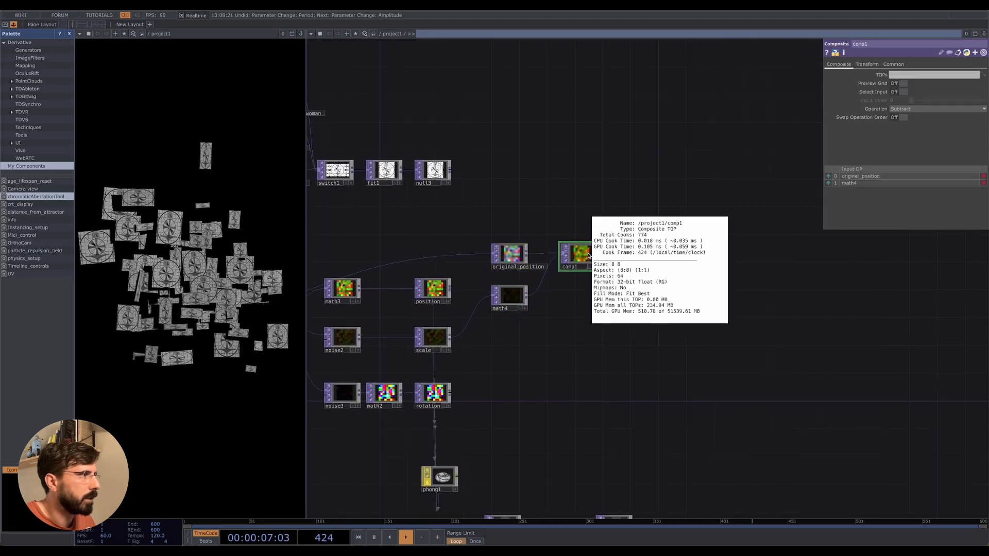
pyautogui.click(511, 253)
pyautogui.middleClick(510, 253)
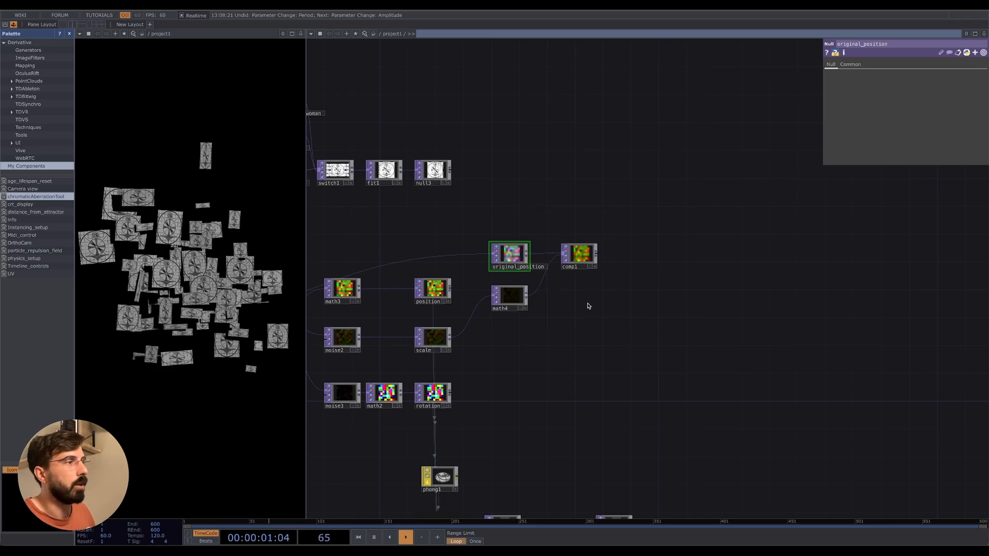
pyautogui.click(518, 296)
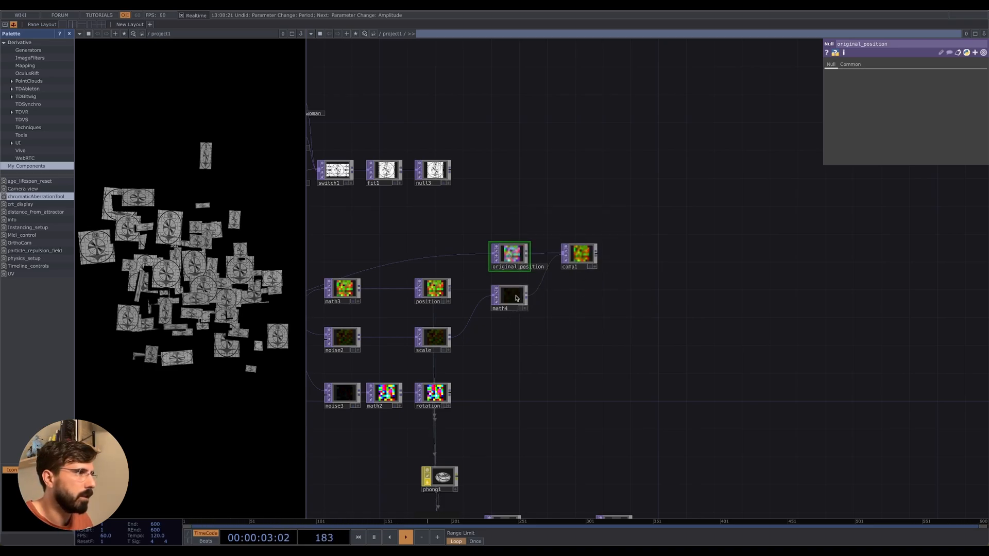
# Step: Append a Null TOP to the output of comp1 and place it beside it
pyautogui.moveTo(650, 302); pyautogui.dragTo(605, 324)
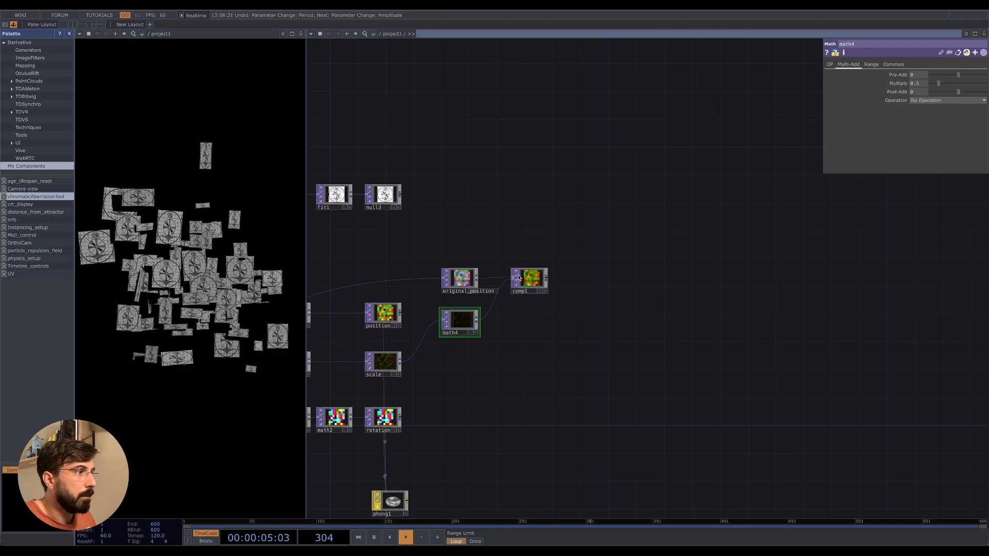
pyautogui.click(539, 283)
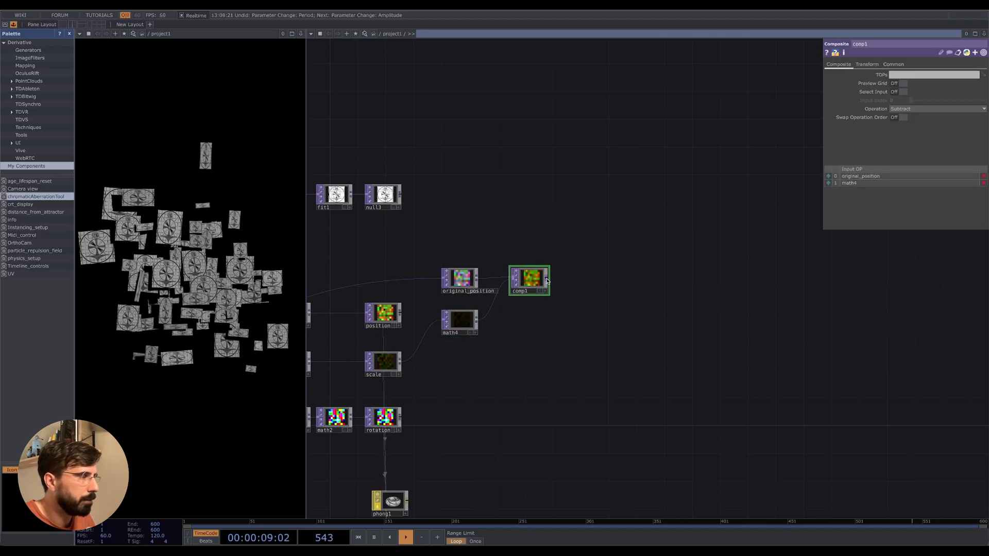
pyautogui.rightClick(547, 281)
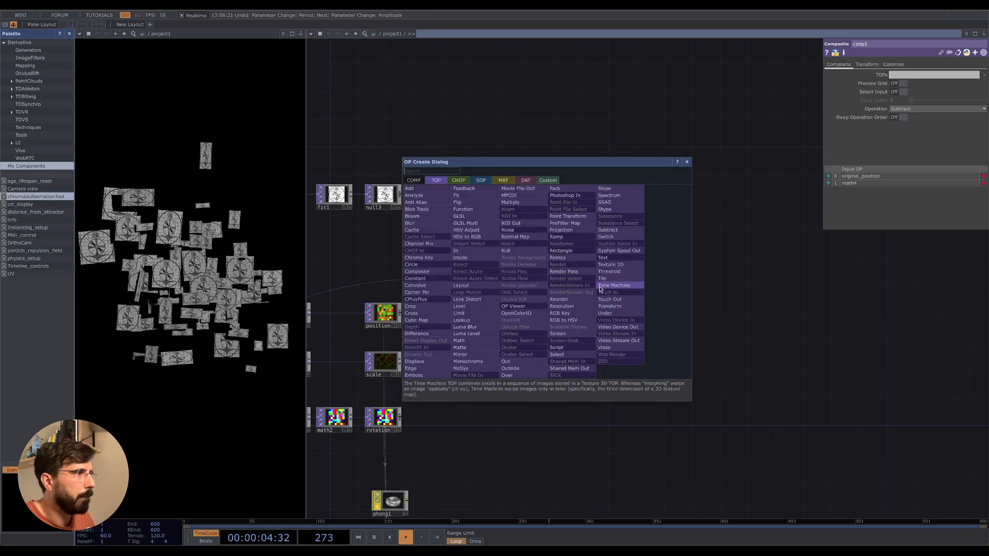
pyautogui.click(524, 251)
pyautogui.click(624, 282)
pyautogui.moveTo(699, 309); pyautogui.dragTo(751, 261)
# Step: Connect a new Null TOP to the output of scale and position it beneath null4
pyautogui.moveTo(578, 326); pyautogui.dragTo(531, 314)
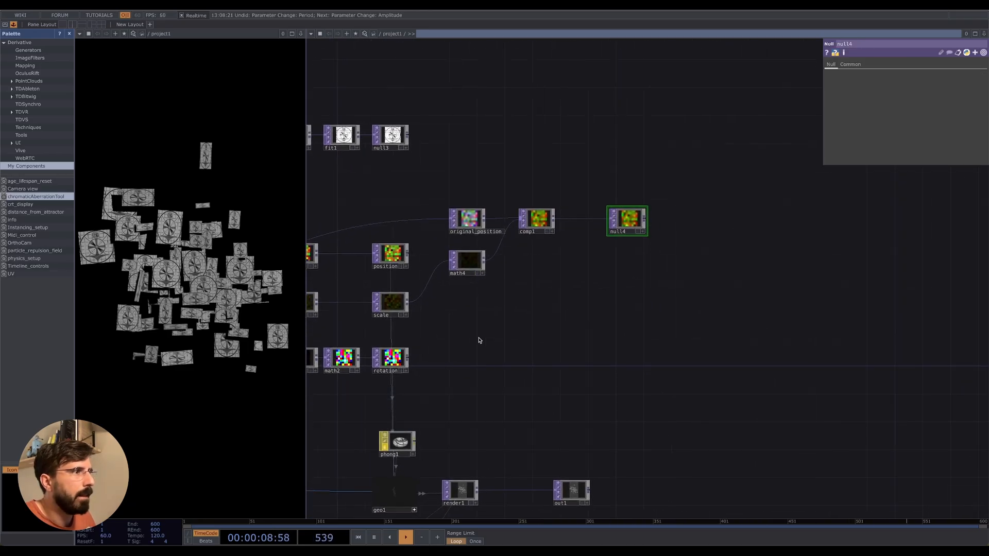
pyautogui.moveTo(478, 341); pyautogui.dragTo(518, 315)
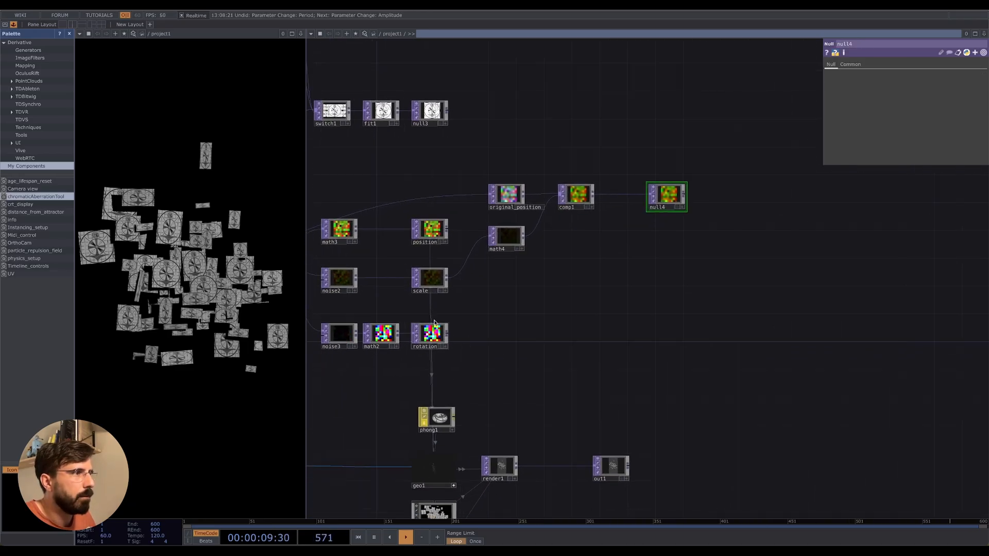
pyautogui.rightClick(447, 280)
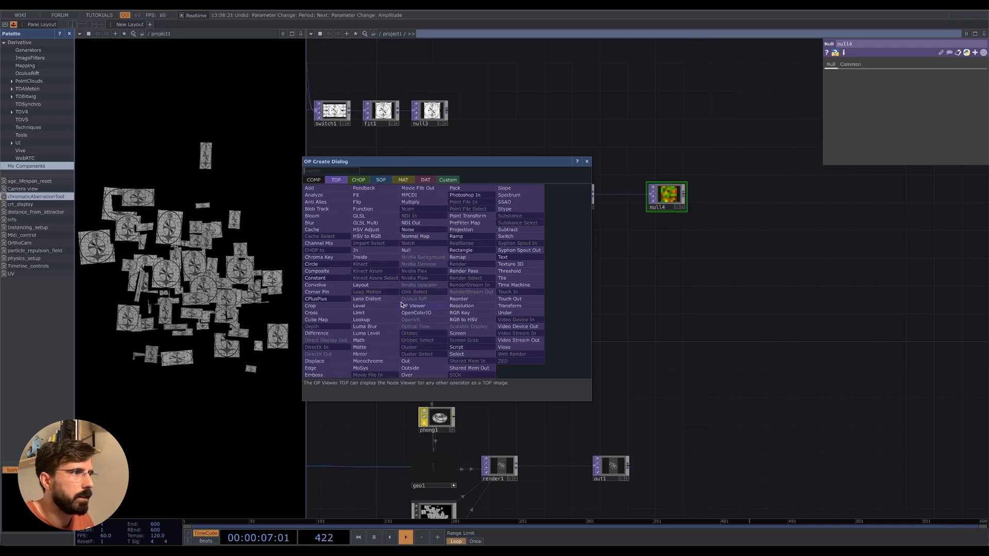
pyautogui.click(406, 252)
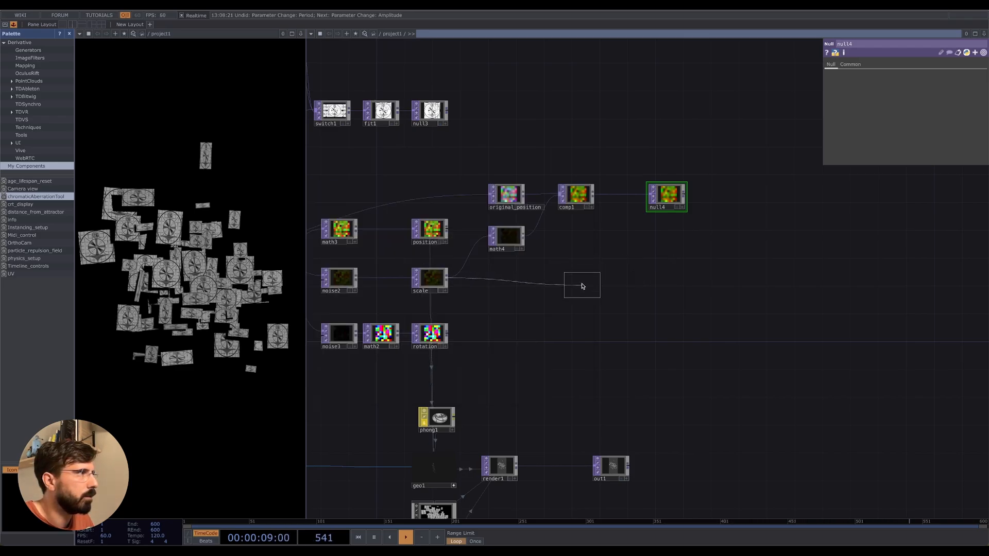
pyautogui.click(667, 279)
pyautogui.moveTo(313, 293); pyautogui.dragTo(283, 295)
pyautogui.moveTo(683, 326); pyautogui.dragTo(576, 353)
pyautogui.moveTo(524, 311); pyautogui.dragTo(526, 294)
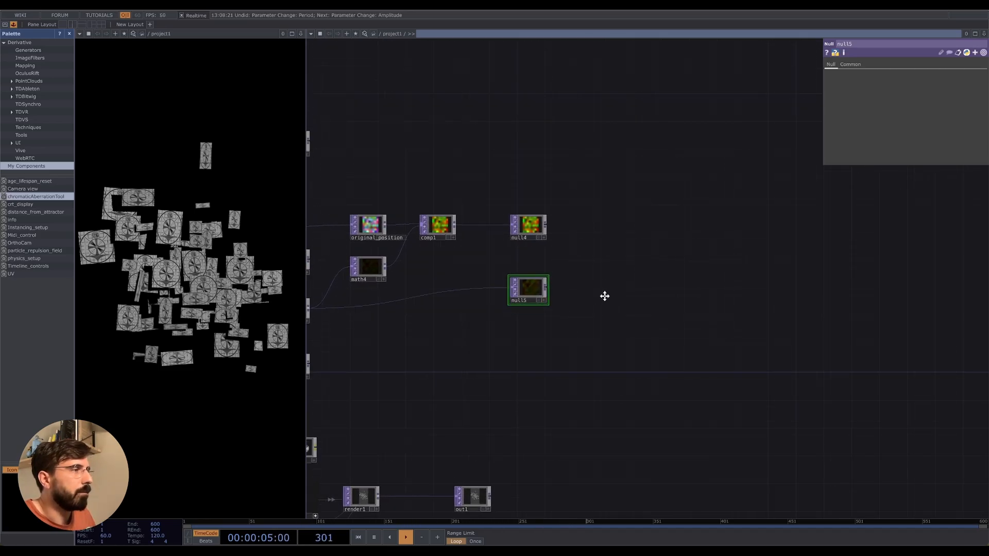
pyautogui.moveTo(605, 295); pyautogui.dragTo(708, 224)
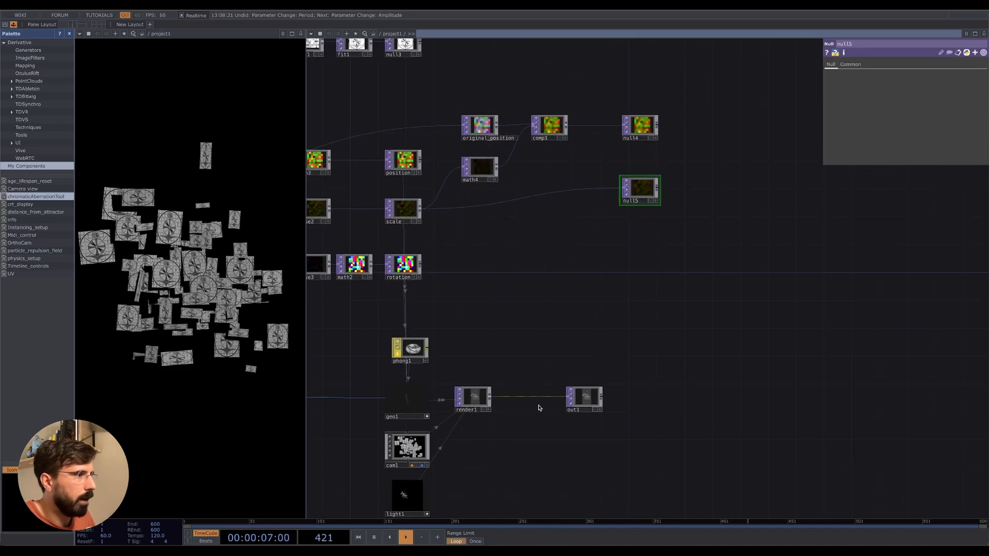
# Step: Review geo1's texture coordinate instancing parameters and move null5 closer beneath null4
pyautogui.click(412, 418)
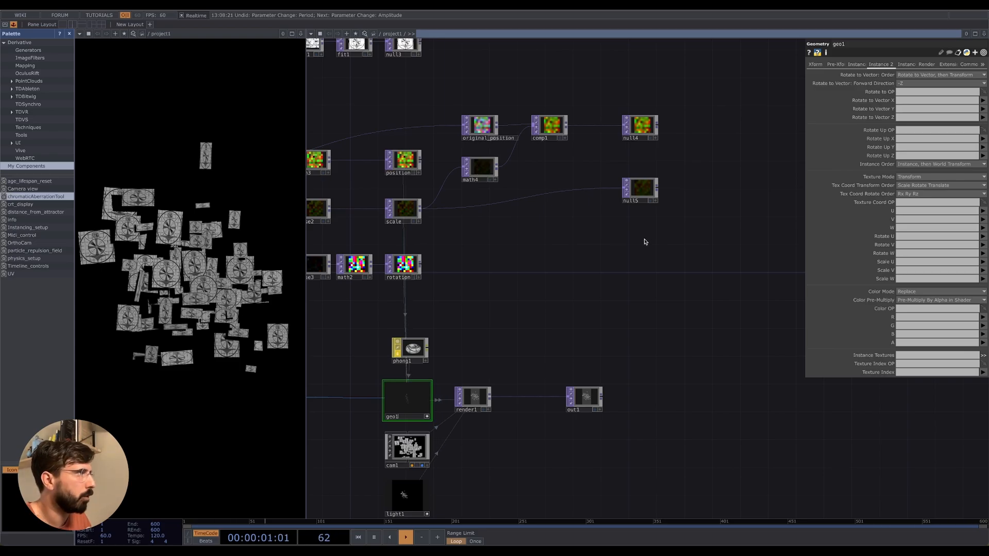
pyautogui.moveTo(681, 233); pyautogui.dragTo(660, 258)
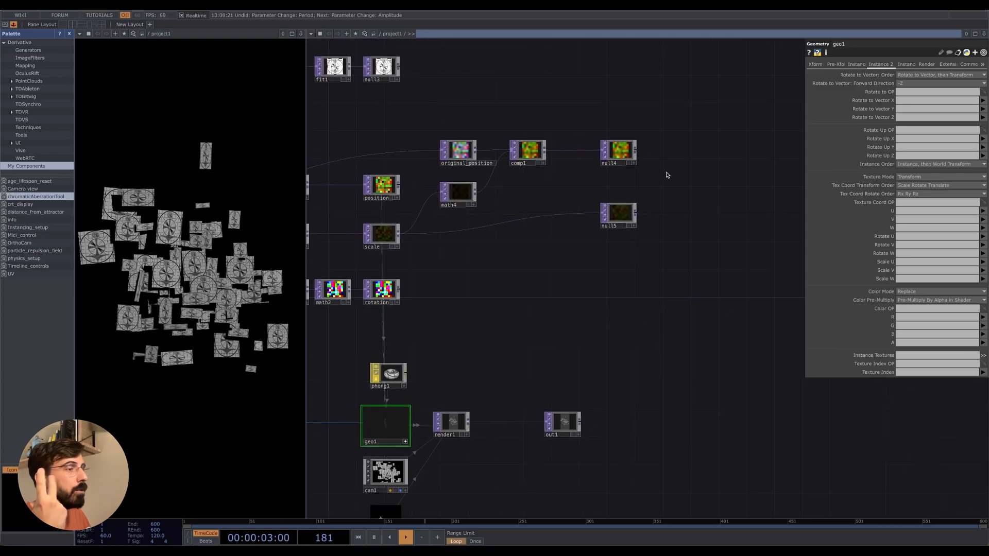
pyautogui.moveTo(691, 214); pyautogui.dragTo(539, 219)
pyautogui.moveTo(483, 257); pyautogui.dragTo(480, 235)
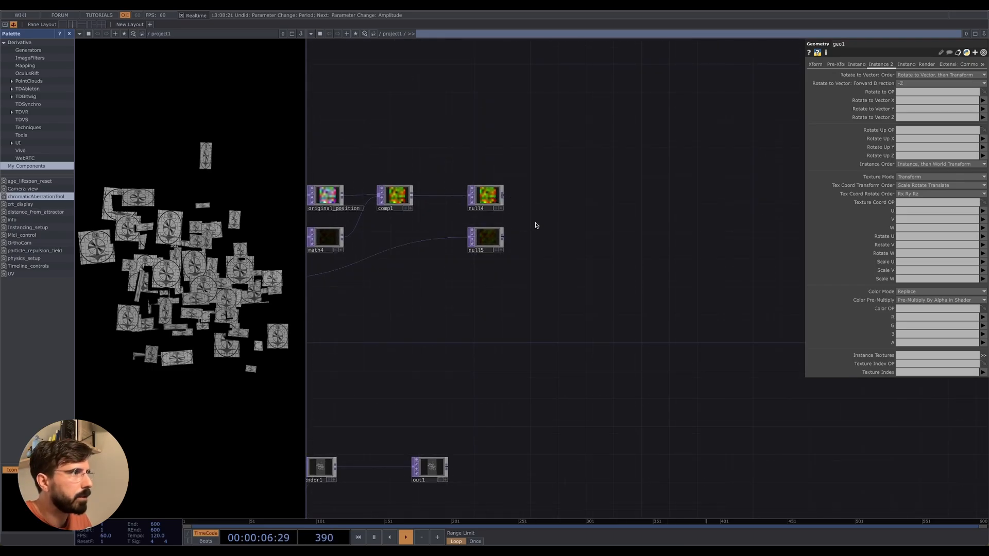
# Step: Feed null4 and null5 into a new Reorder TOP and set its pixel format to 16-bit float (RGBA)
pyautogui.rightClick(503, 197)
pyautogui.click(533, 216)
pyautogui.click(568, 202)
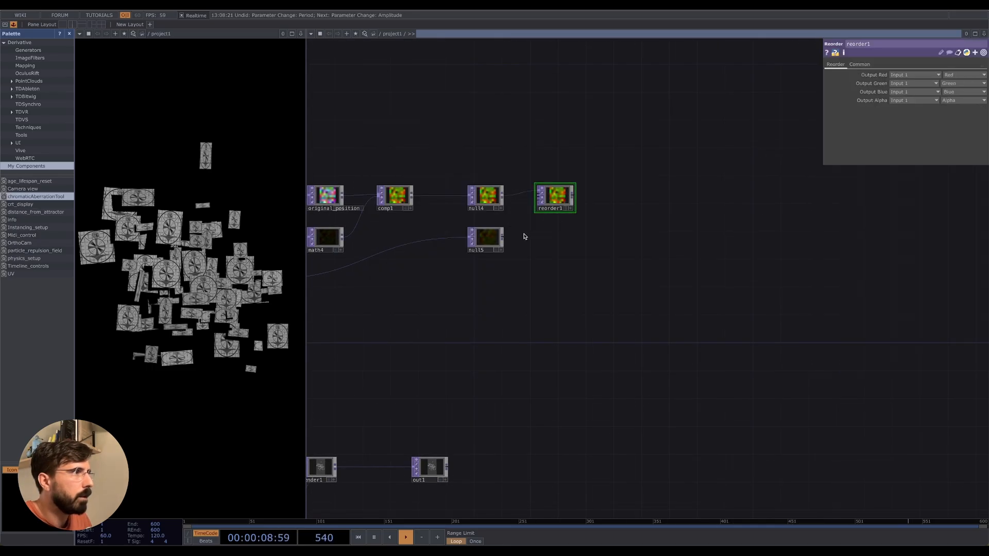
pyautogui.moveTo(502, 237); pyautogui.dragTo(535, 195)
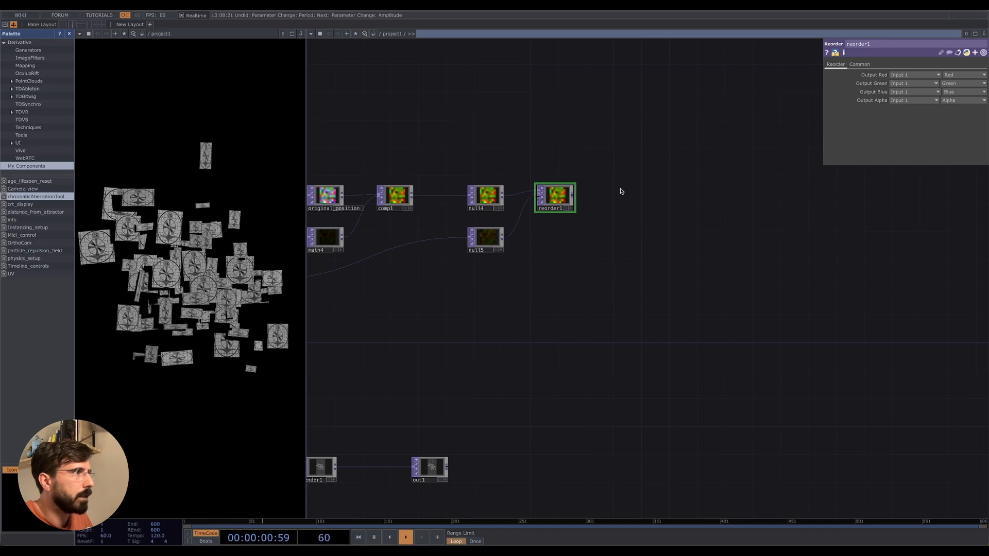
pyautogui.click(859, 65)
pyautogui.click(933, 160)
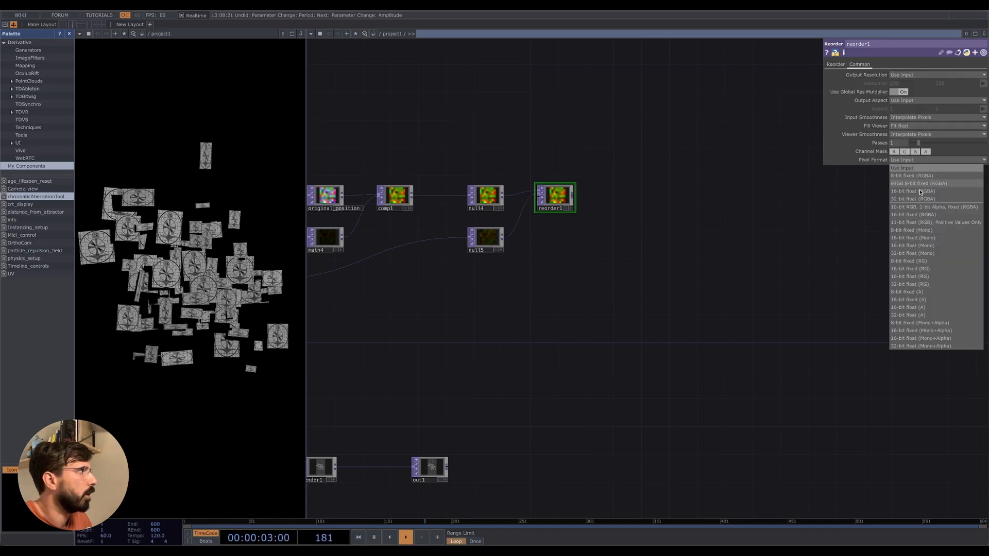
pyautogui.click(920, 192)
# Step: Map the Reorder TOP's output blue to Input 2 Red and its output alpha to Input 2 Green
pyautogui.click(834, 65)
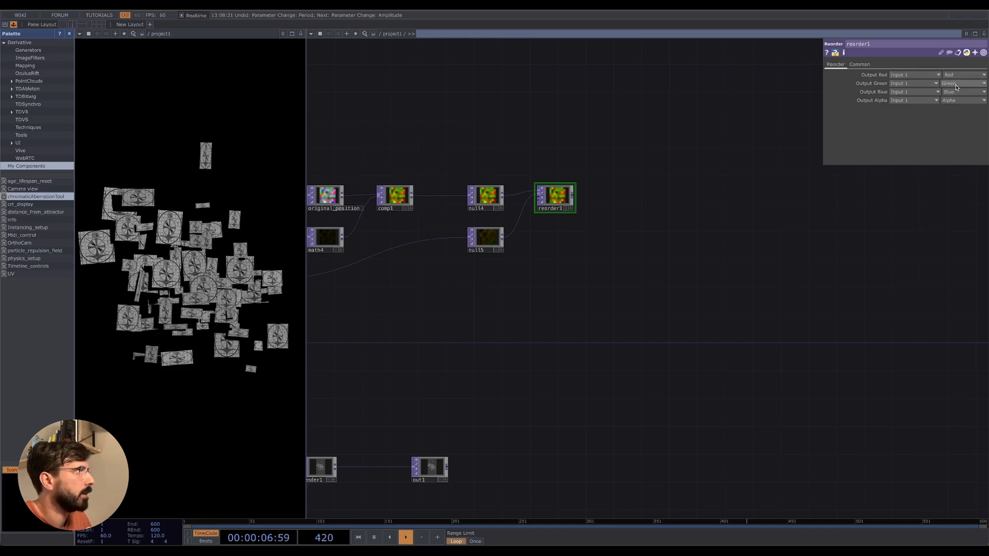
pyautogui.click(911, 92)
pyautogui.click(906, 102)
pyautogui.click(911, 99)
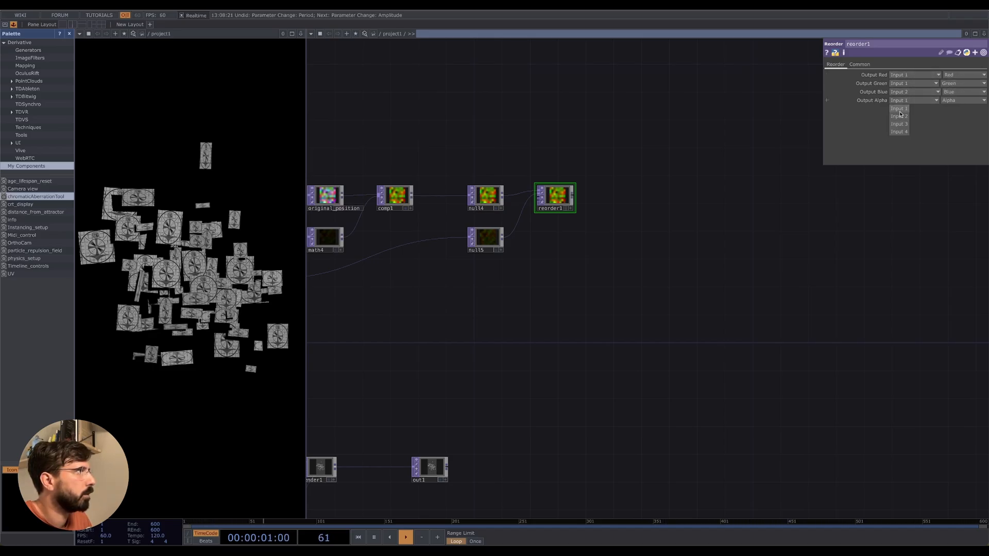
pyautogui.click(905, 111)
pyautogui.click(952, 93)
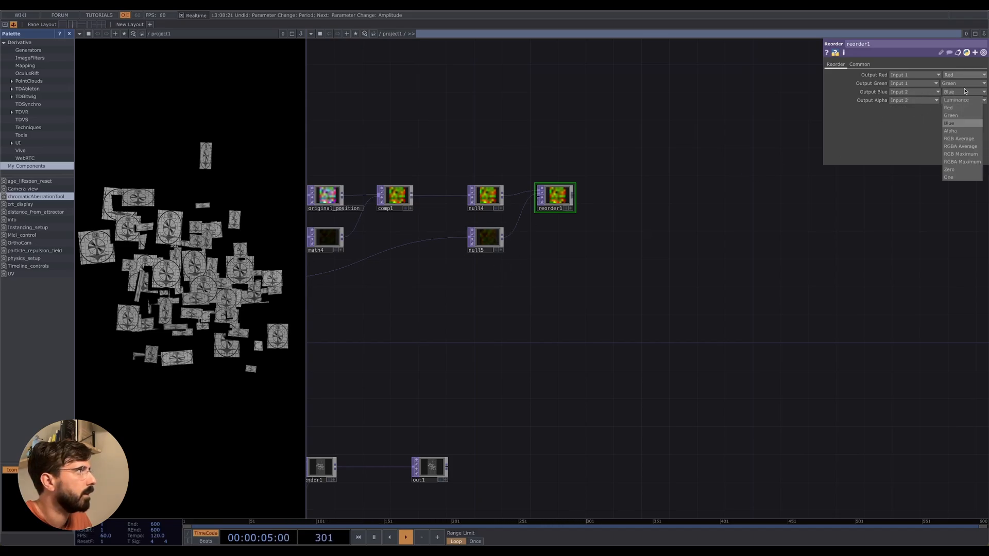
pyautogui.click(950, 108)
pyautogui.click(962, 99)
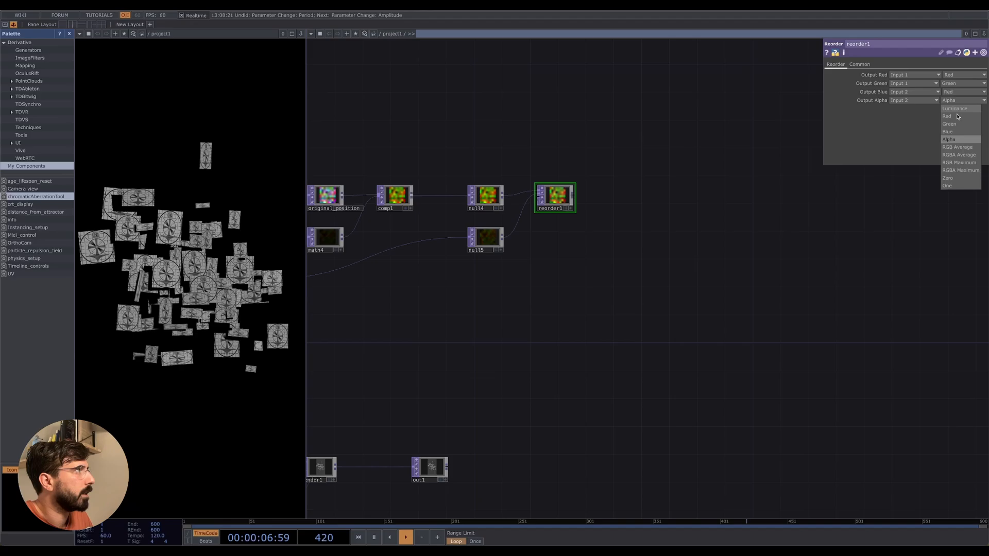
pyautogui.click(953, 124)
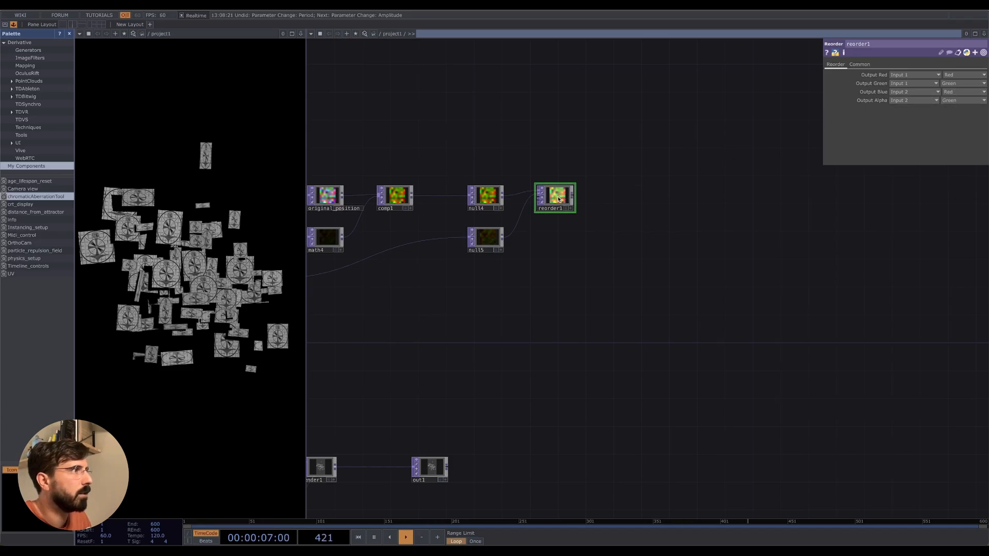
pyautogui.moveTo(558, 200)
pyautogui.mouseDown()
pyautogui.moveTo(539, 198)
pyautogui.moveTo(565, 196)
pyautogui.mouseUp()
# Step: Convert null4 to channels with a TOP to CHOP and line it up in the row after reorder1
pyautogui.moveTo(569, 250); pyautogui.dragTo(541, 295)
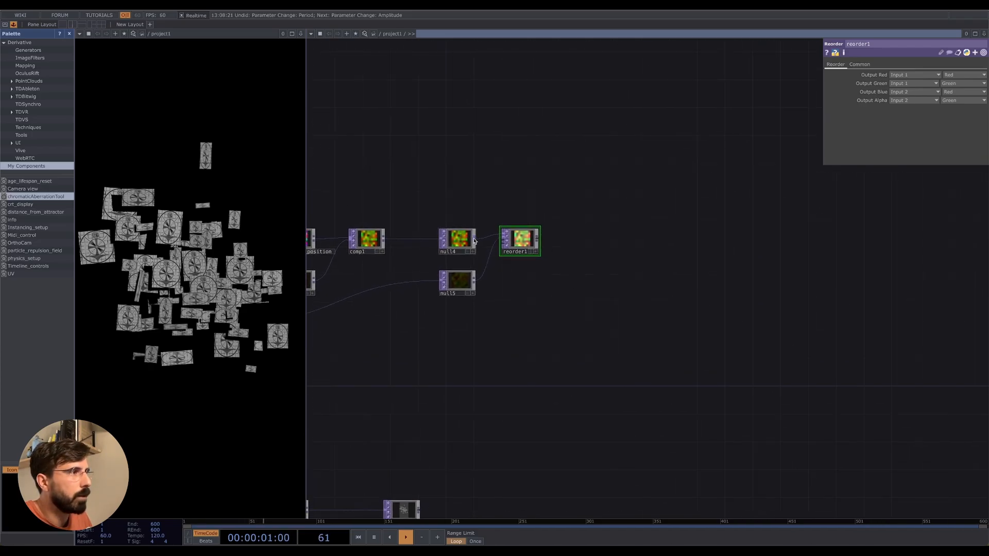
pyautogui.rightClick(475, 241)
pyautogui.click(385, 140)
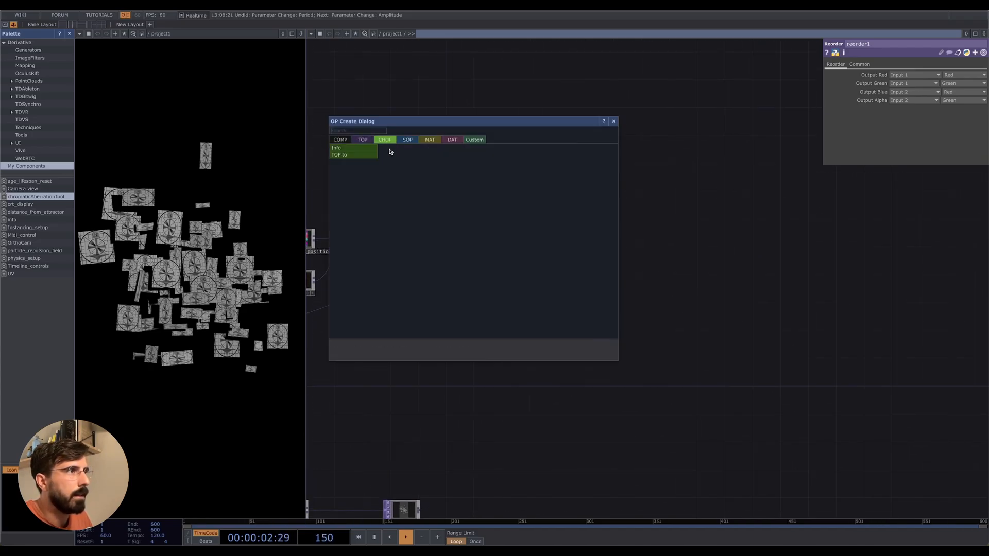
pyautogui.click(354, 154)
pyautogui.click(532, 188)
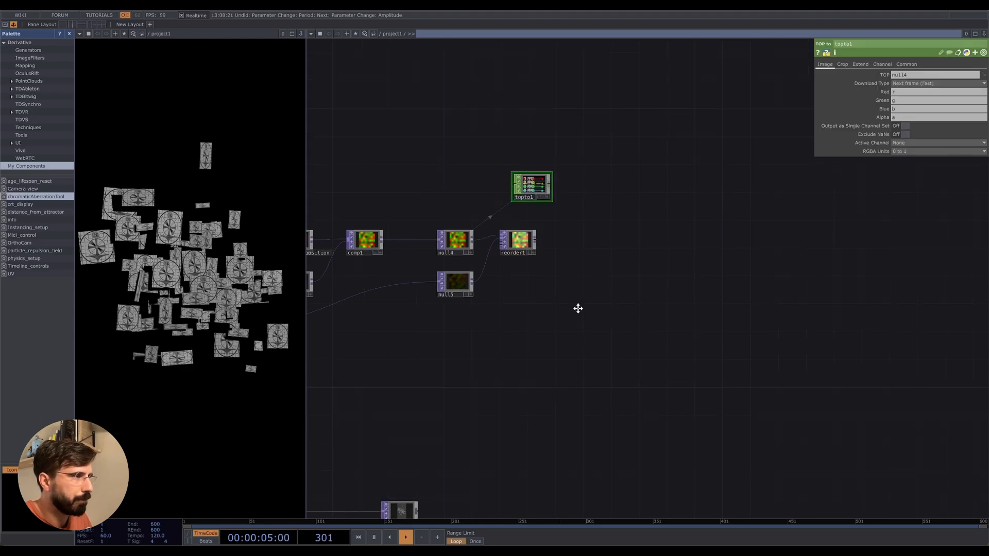
pyautogui.moveTo(578, 308); pyautogui.dragTo(522, 333)
pyautogui.moveTo(479, 213); pyautogui.dragTo(547, 282)
pyautogui.moveTo(659, 265); pyautogui.dragTo(580, 270)
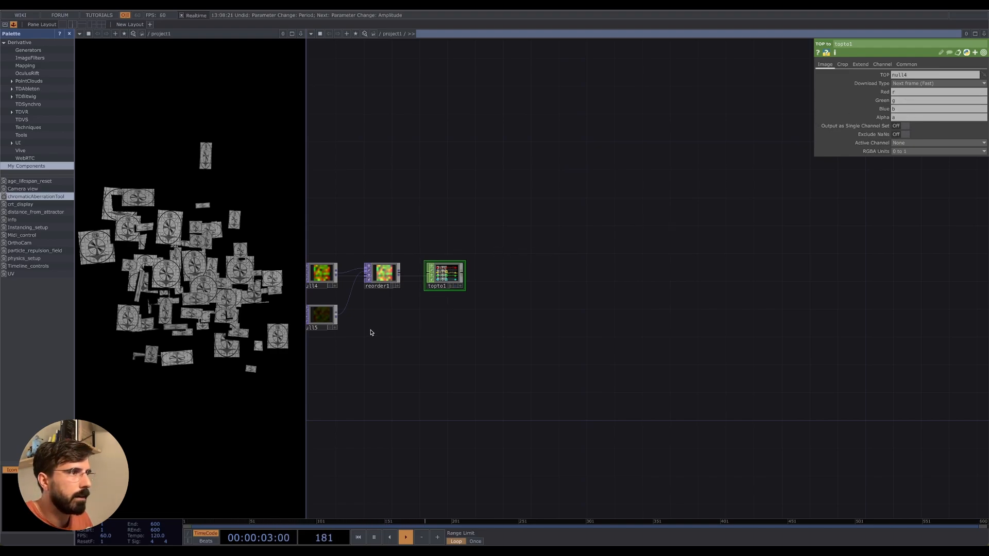
# Step: Delete the reorder1 TOP
pyautogui.moveTo(344, 283); pyautogui.dragTo(440, 372)
pyautogui.press('Delete')
pyautogui.moveTo(459, 306); pyautogui.dragTo(440, 338)
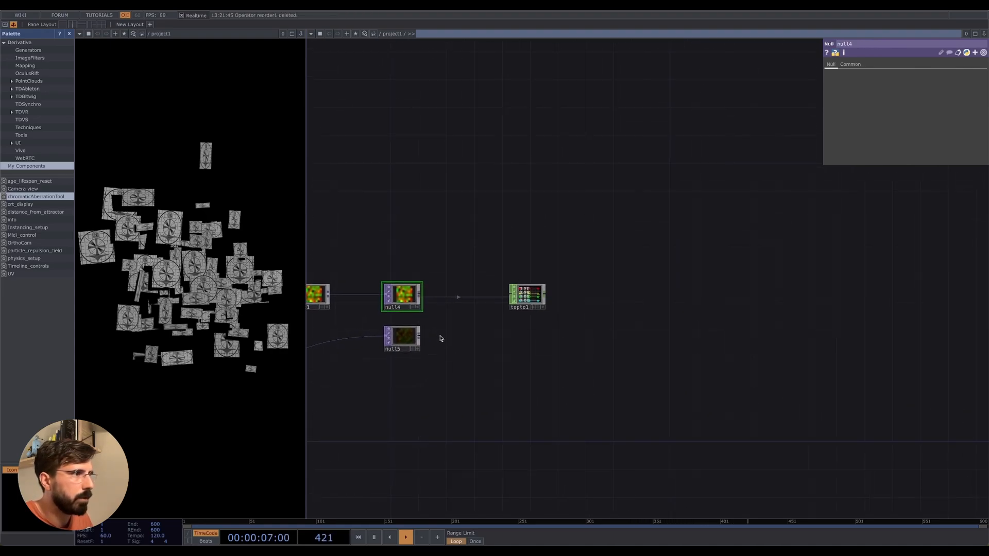
# Step: Move topto1 next to null4 and duplicate it beneath, with null5 as the copy's source TOP
pyautogui.moveTo(532, 298); pyautogui.dragTo(476, 298)
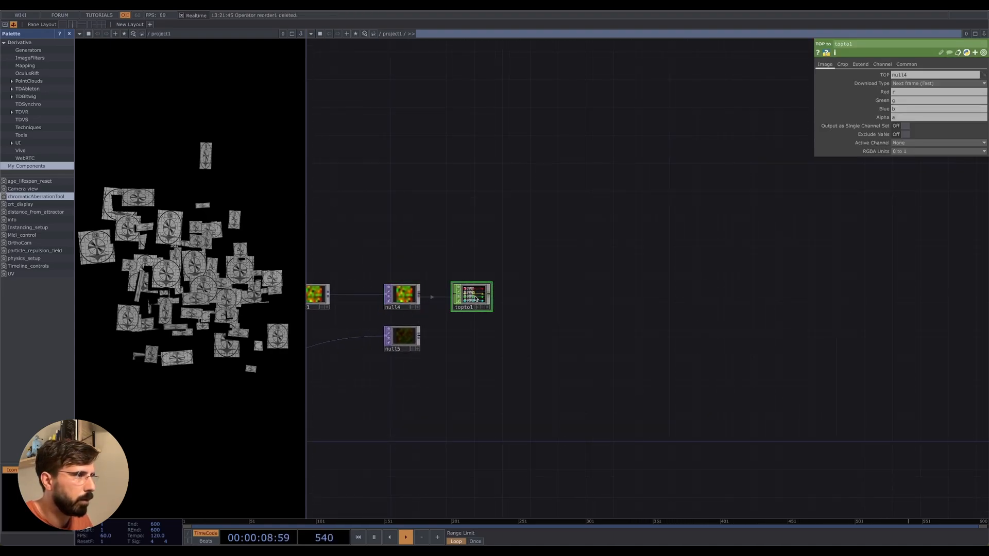
pyautogui.hotkey('ctrl', 'v')
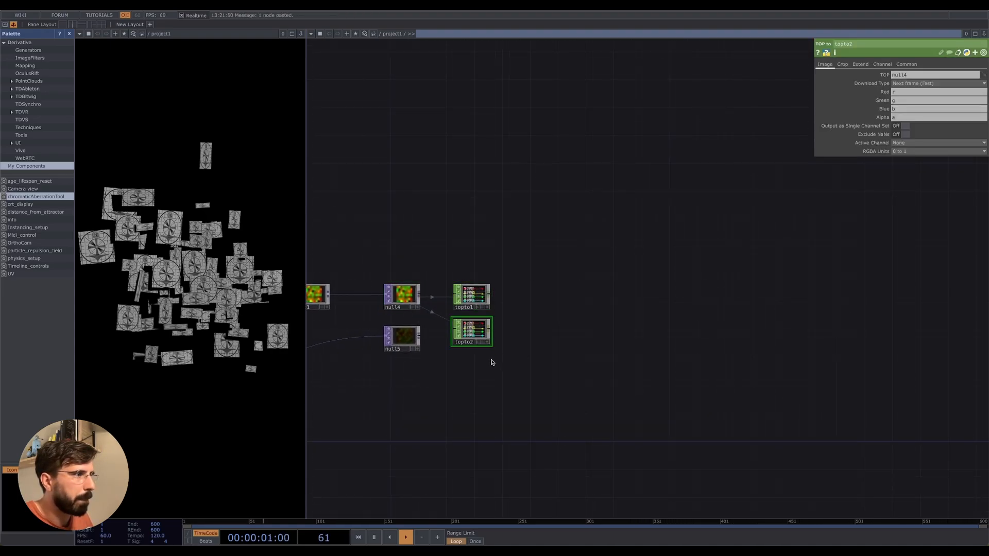
pyautogui.moveTo(407, 334); pyautogui.dragTo(474, 332)
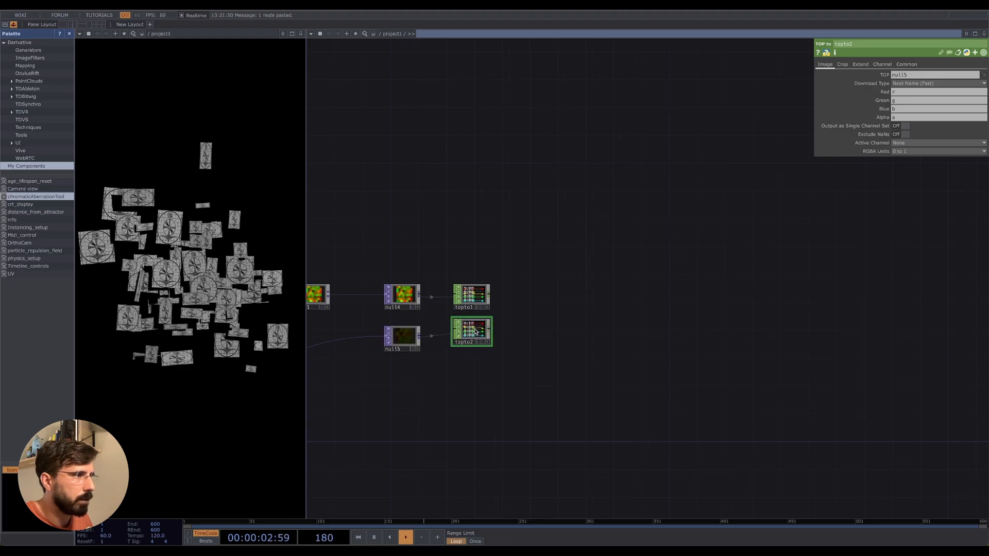
# Step: Name topto1's red and green channels u and v, clear blue and alpha, and enable Output as Single Channel Set
pyautogui.scroll(5, 524, 335)
pyautogui.moveTo(575, 319); pyautogui.dragTo(659, 355)
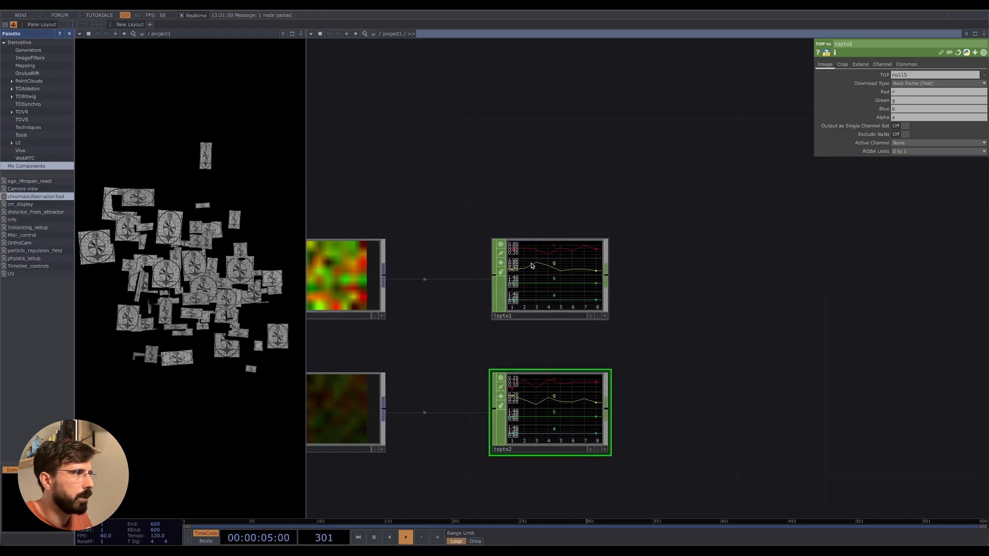
pyautogui.click(550, 315)
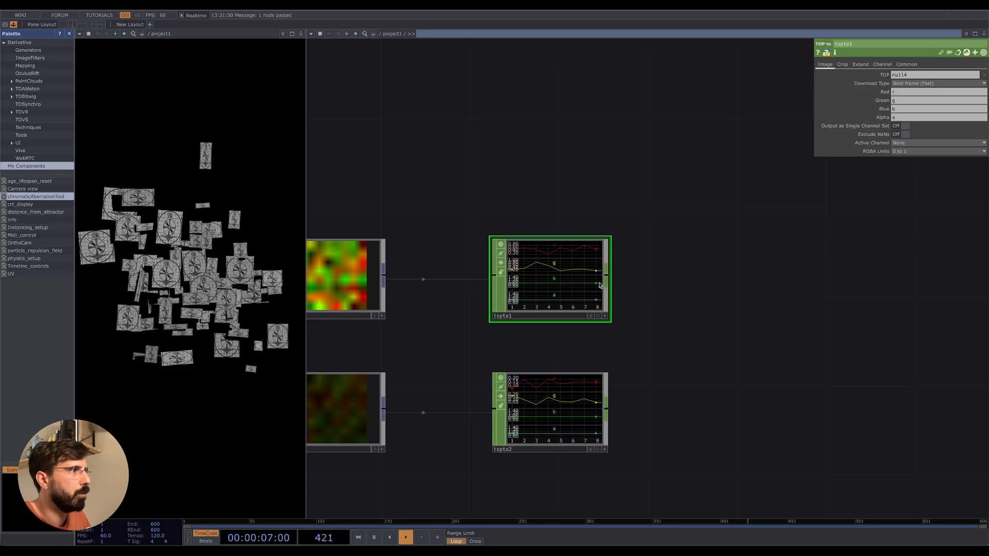
pyautogui.click(899, 92)
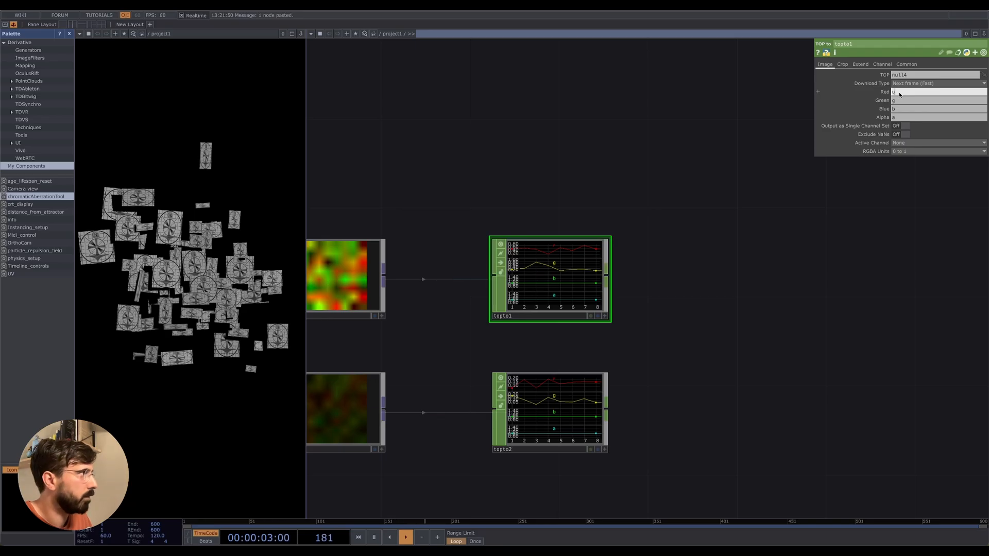
pyautogui.click(900, 100)
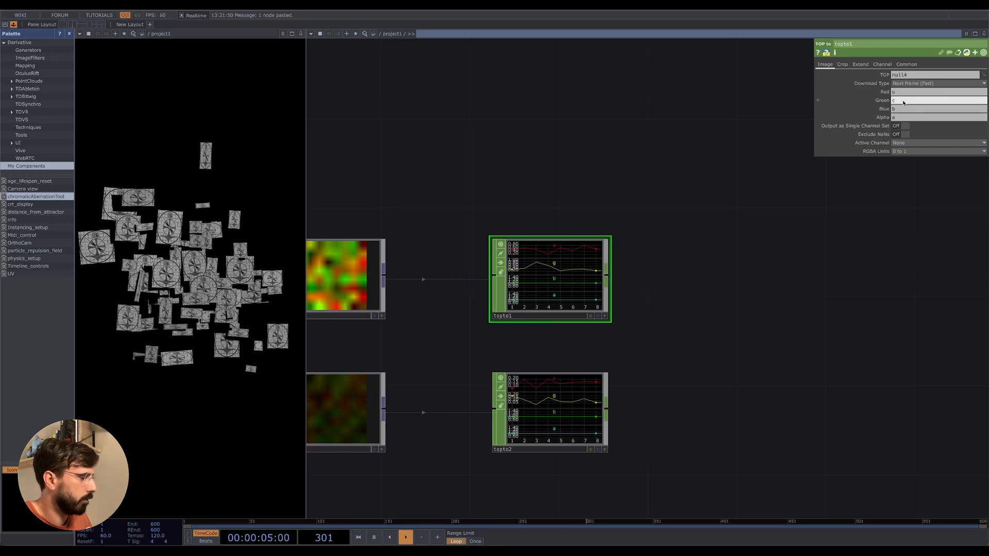
pyautogui.click(897, 110)
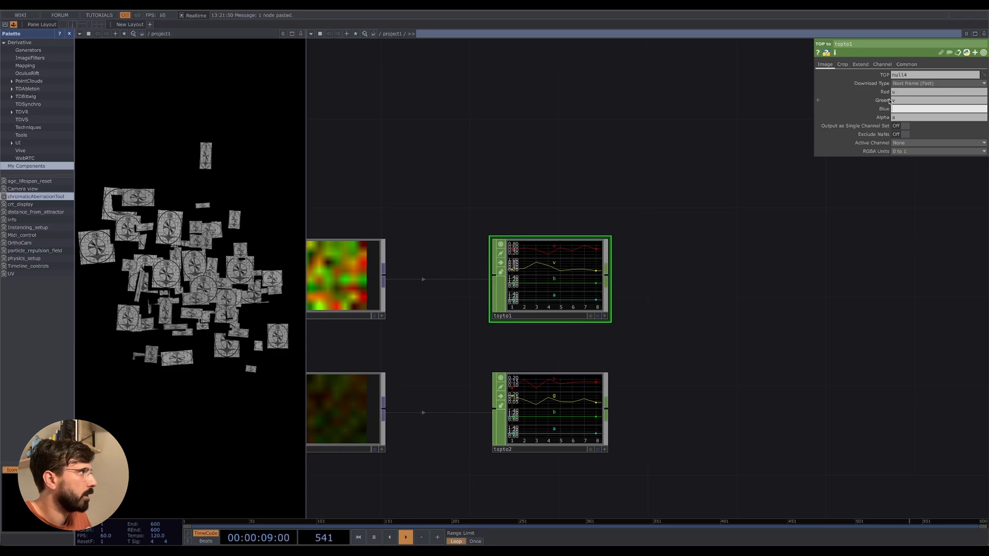
pyautogui.click(906, 116)
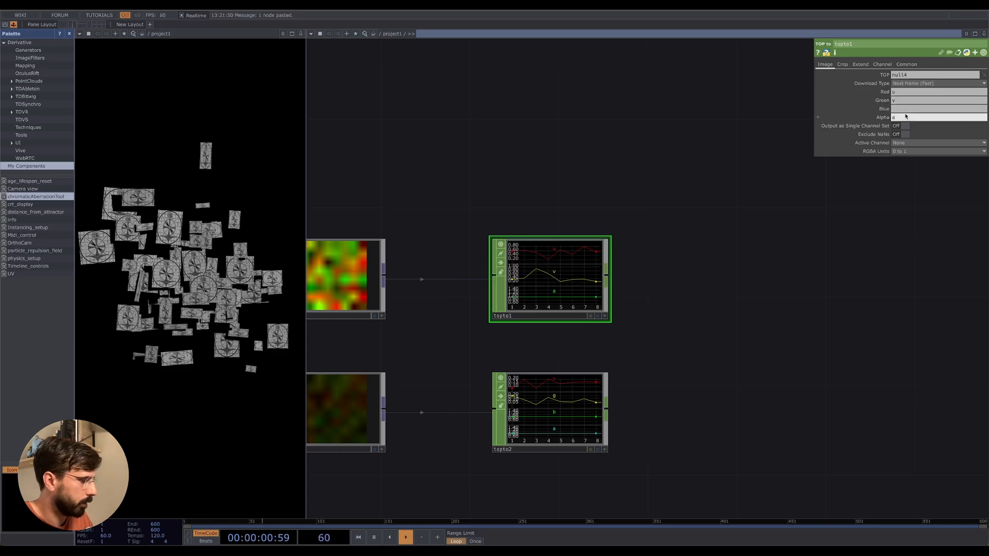
pyautogui.click(903, 127)
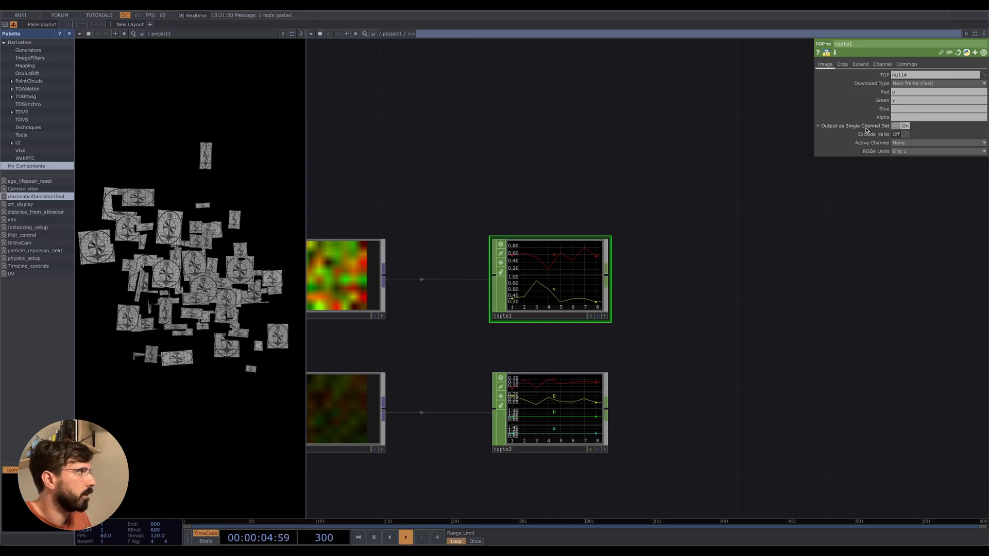
# Step: Set topto1's crop to Full Image so that every row of the texture is converted to channels
pyautogui.click(843, 65)
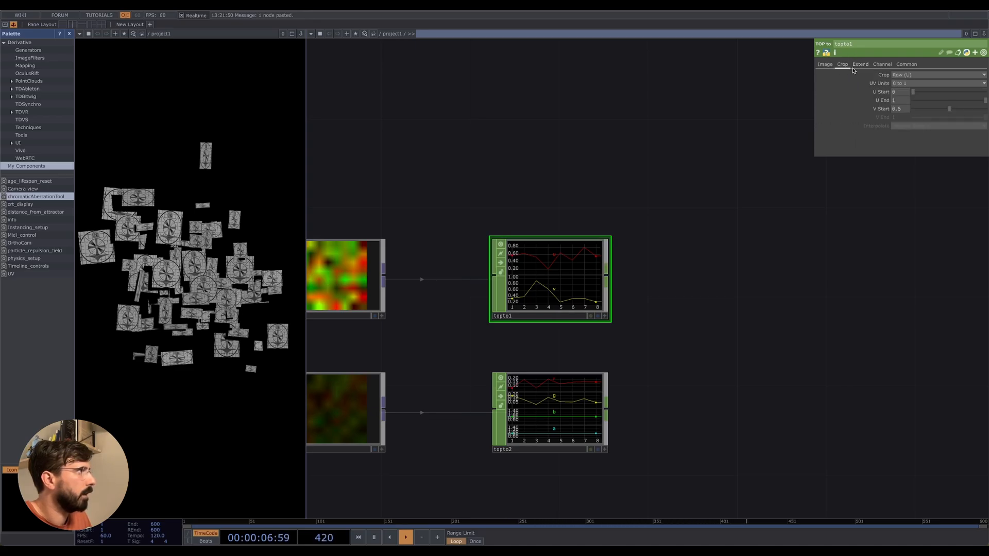
pyautogui.click(916, 76)
pyautogui.click(906, 113)
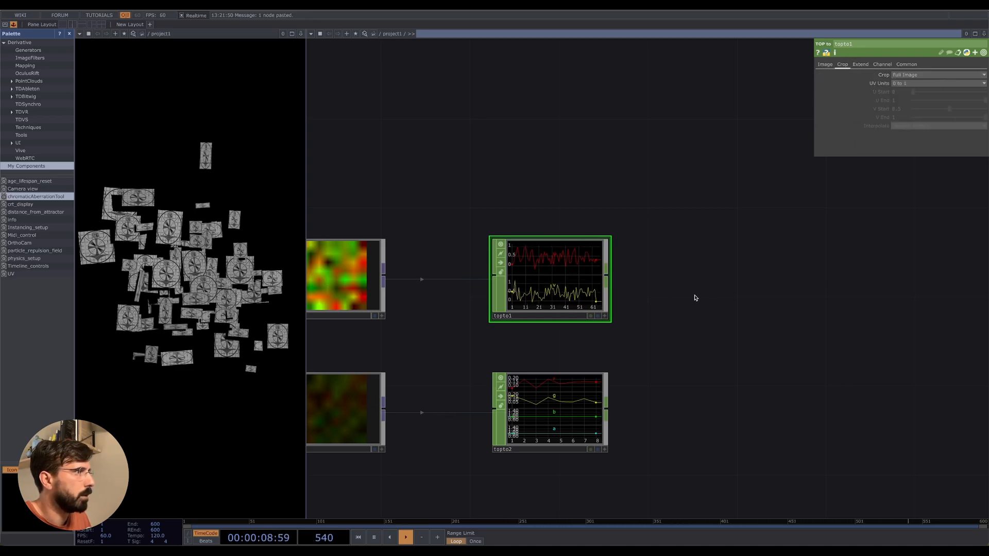
# Step: Configure topto2 with red us, green vs, blank blue and alpha, Output as Single Channel Set on, and crop set to Full Image
pyautogui.moveTo(412, 307); pyautogui.dragTo(436, 314)
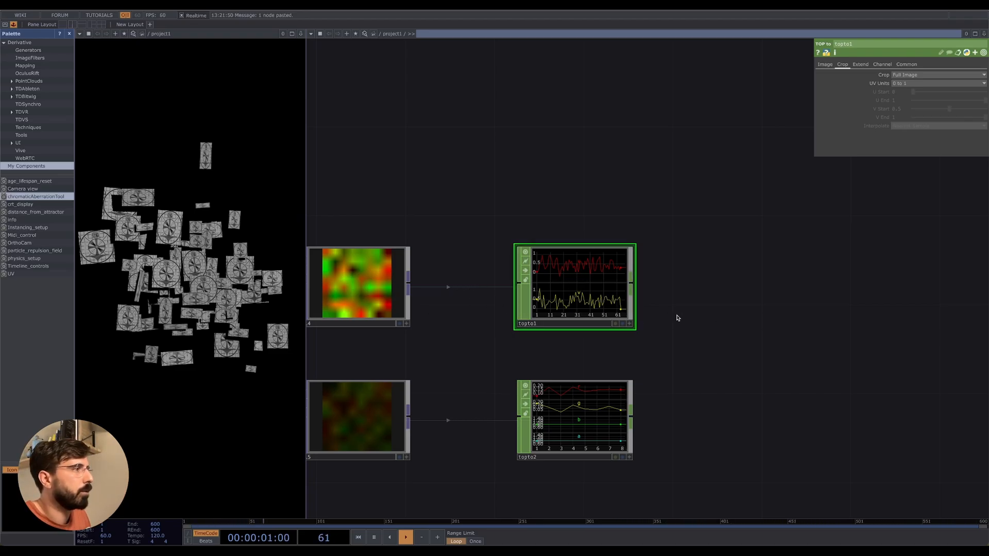
pyautogui.scroll(-3, 675, 316)
pyautogui.click(561, 352)
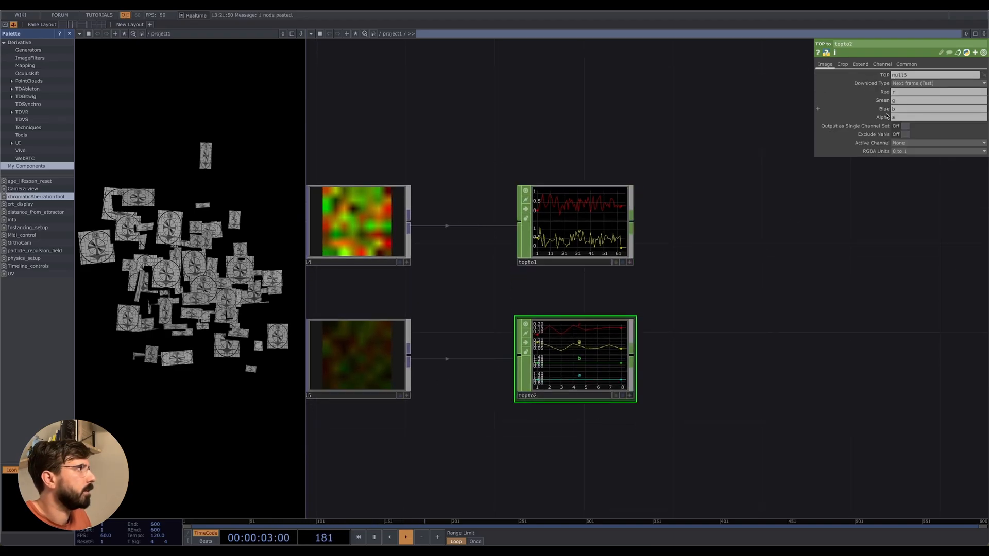
pyautogui.press('BackSpace')
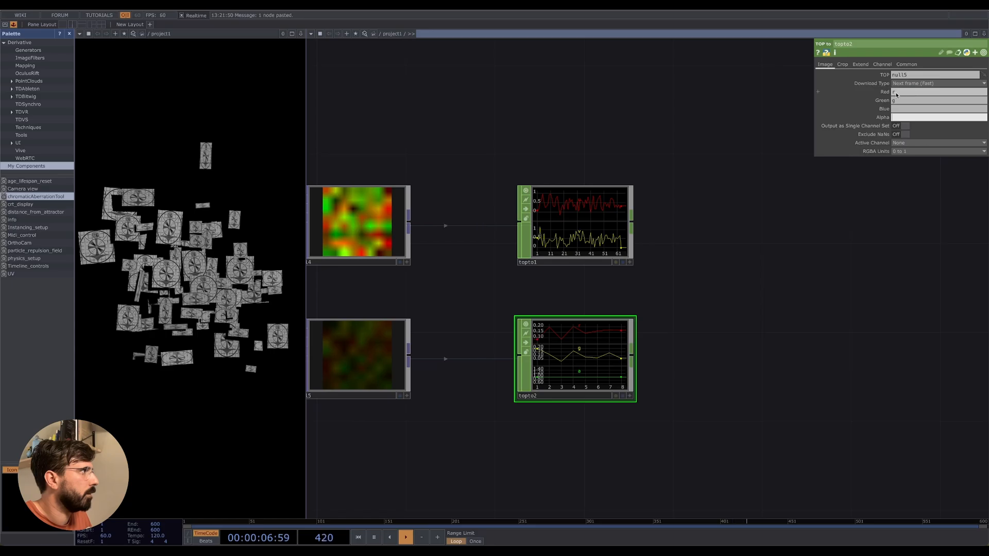
pyautogui.click(910, 94)
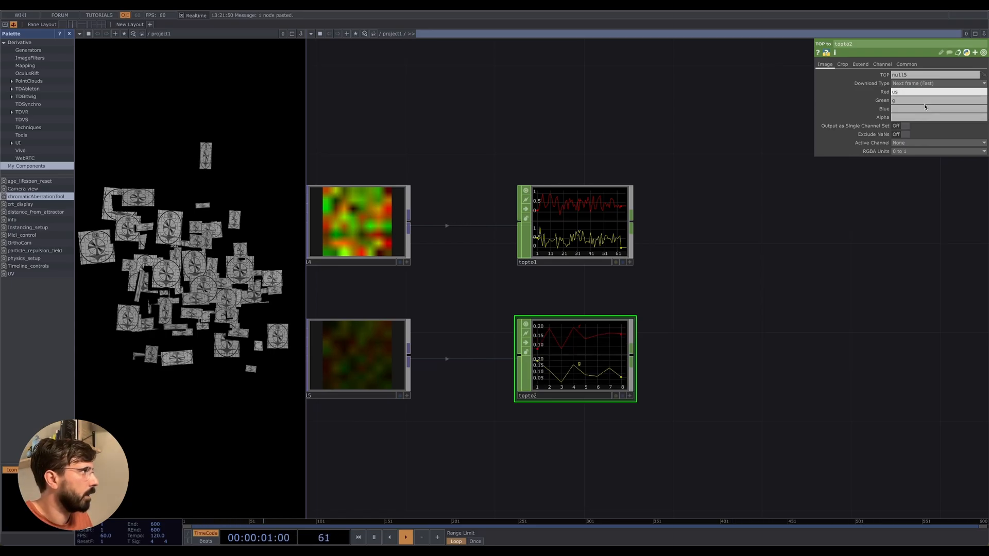
pyautogui.press('Tab')
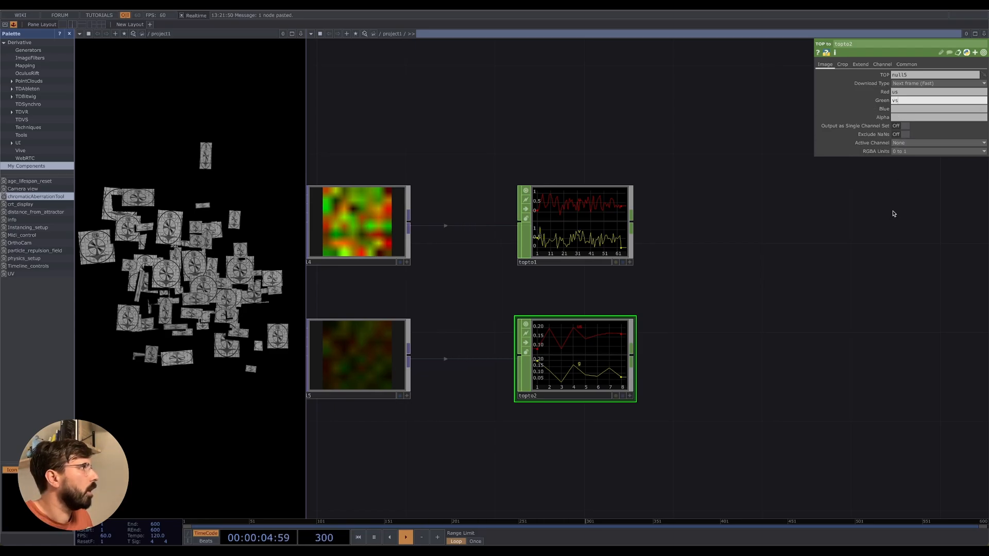
pyautogui.press('Return')
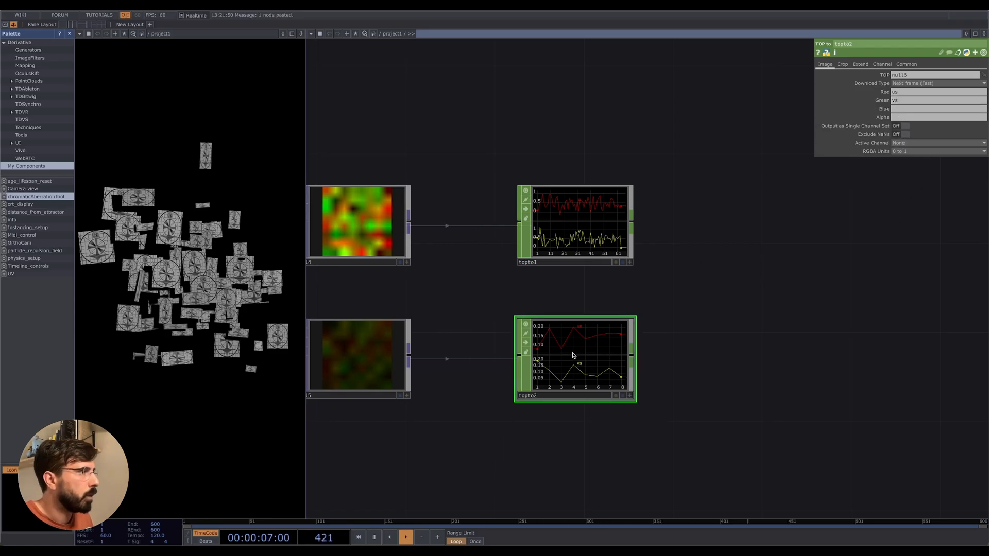
pyautogui.click(902, 126)
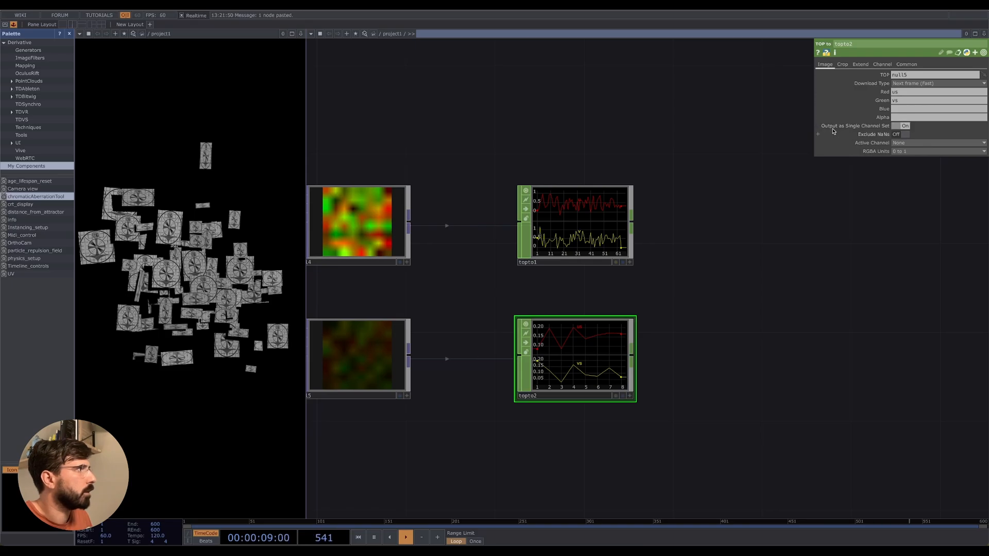
pyautogui.click(843, 64)
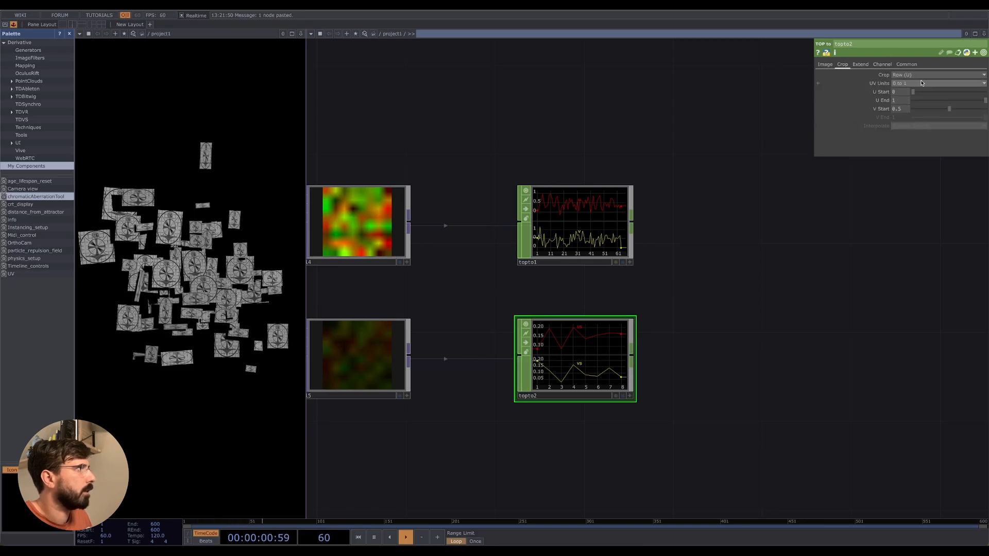
pyautogui.moveTo(799, 296); pyautogui.dragTo(793, 295)
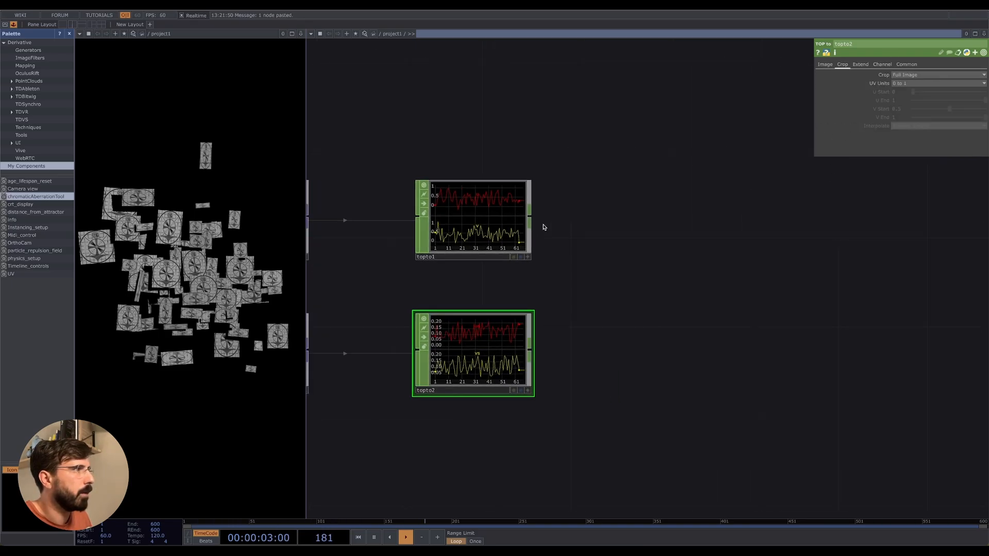
# Step: Add a Merge CHOP after topto1 and connect topto2 as its second input
pyautogui.rightClick(532, 219)
pyautogui.write('merge')
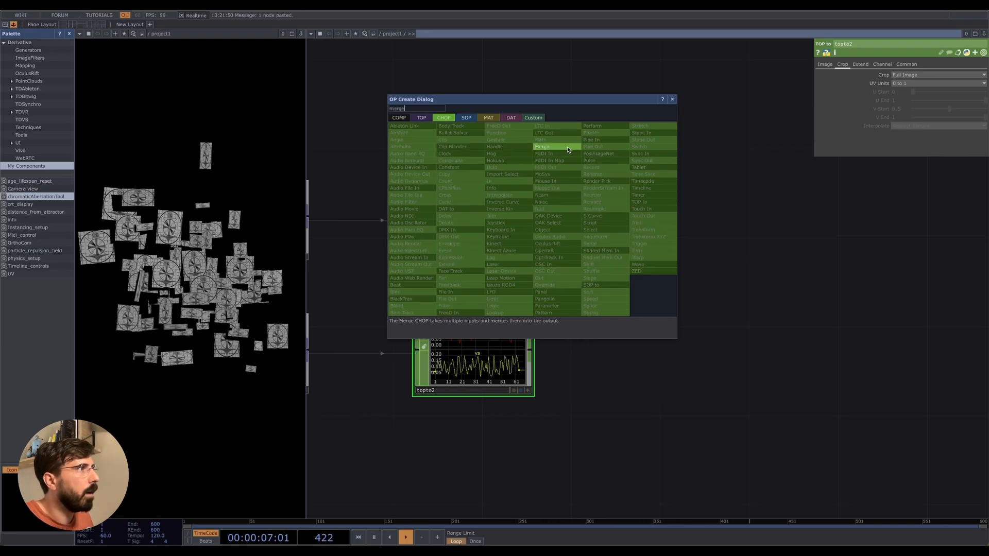
pyautogui.press('Return')
pyautogui.click(635, 220)
pyautogui.moveTo(526, 351); pyautogui.dragTo(574, 215)
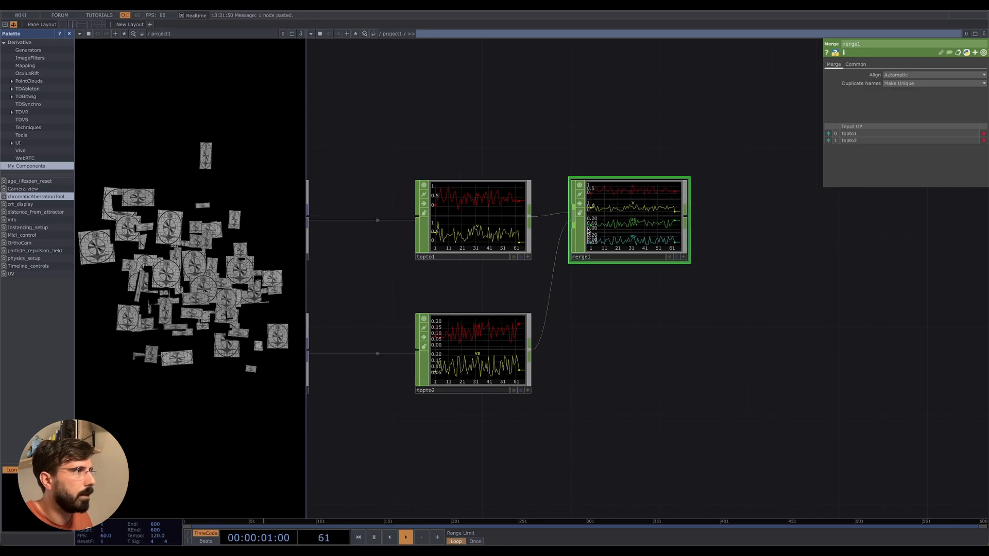
# Step: Append a Null CHOP to merge1 and rename it sampling_data
pyautogui.moveTo(756, 234); pyautogui.dragTo(664, 208)
pyautogui.rightClick(597, 191)
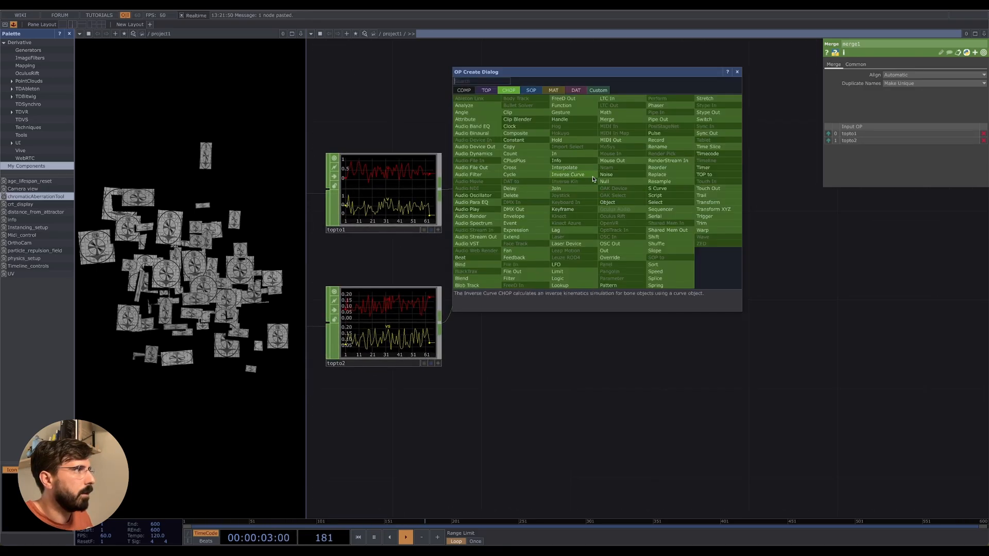
pyautogui.click(608, 178)
pyautogui.click(695, 199)
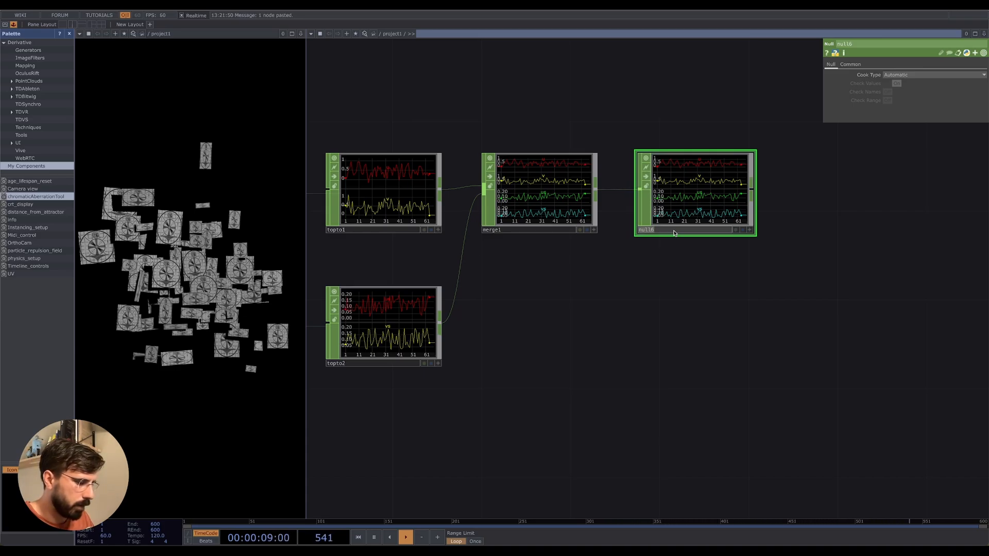
pyautogui.click(674, 233)
pyautogui.write('sampling_data')
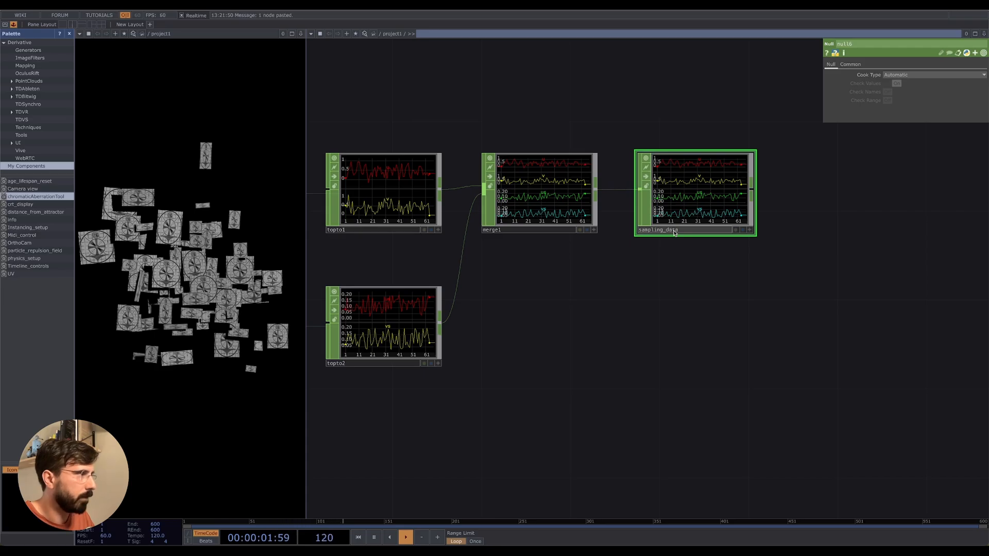
pyautogui.click(686, 303)
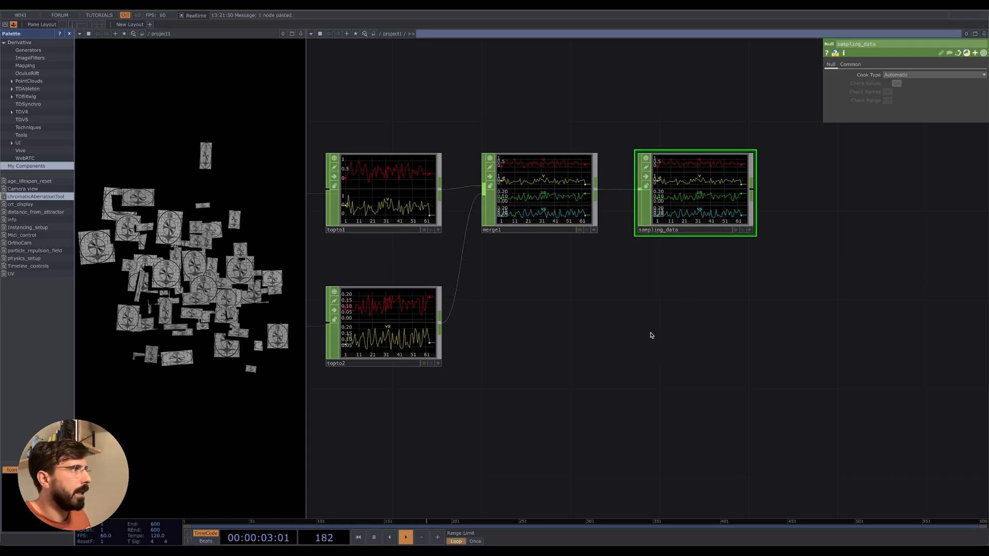
# Step: Assign the sampling_data CHOP as geo1's instancing Texture Coord OP
pyautogui.scroll(-2, 714, 303)
pyautogui.moveTo(651, 335); pyautogui.dragTo(804, 316)
pyautogui.scroll(-2, 802, 317)
pyautogui.moveTo(548, 359); pyautogui.dragTo(615, 341)
pyautogui.moveTo(639, 291); pyautogui.dragTo(657, 281)
pyautogui.scroll(-3, 657, 281)
pyautogui.moveTo(616, 357); pyautogui.dragTo(709, 263)
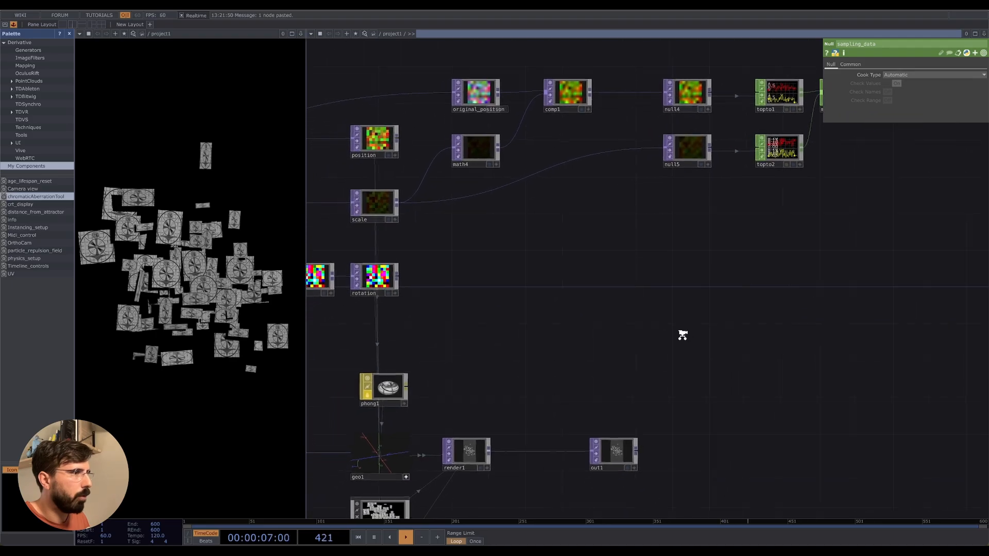
pyautogui.scroll(-1, 682, 335)
pyautogui.moveTo(726, 336); pyautogui.dragTo(611, 371)
pyautogui.moveTo(768, 331); pyautogui.dragTo(732, 395)
pyautogui.scroll(-1, 708, 274)
pyautogui.moveTo(752, 337); pyautogui.dragTo(779, 338)
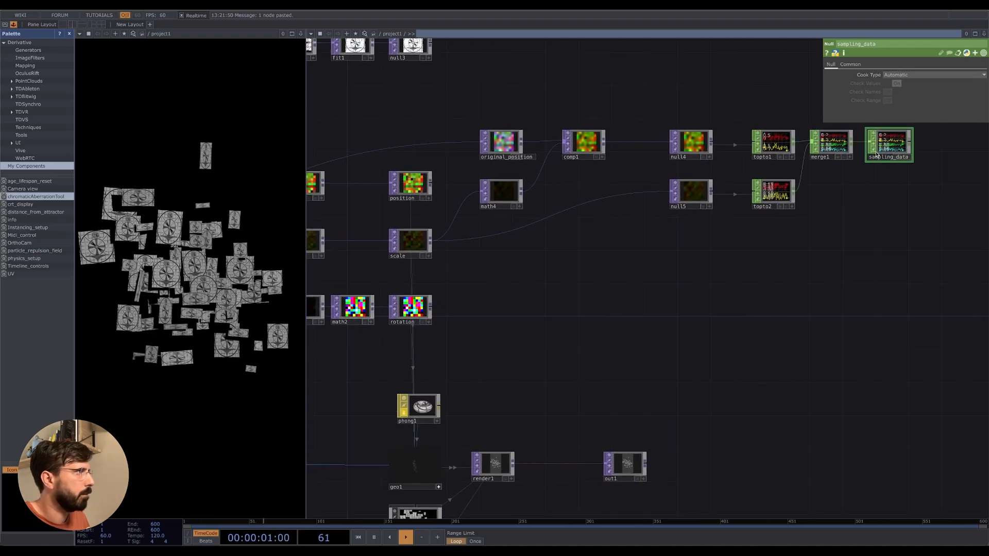
pyautogui.moveTo(887, 140); pyautogui.dragTo(922, 208)
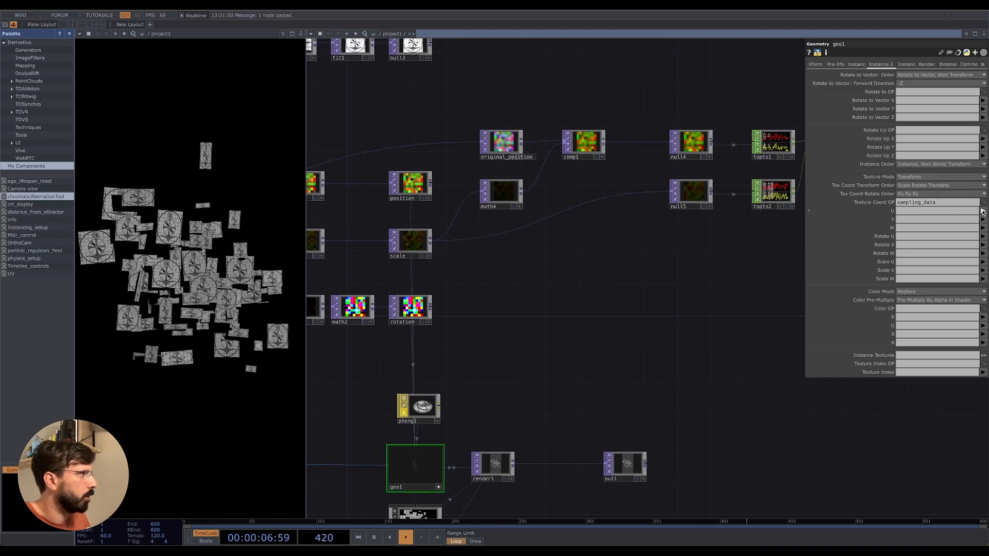
pyautogui.moveTo(709, 290); pyautogui.dragTo(574, 305)
pyautogui.moveTo(373, 289); pyautogui.dragTo(530, 301)
pyautogui.moveTo(657, 305); pyautogui.dragTo(586, 292)
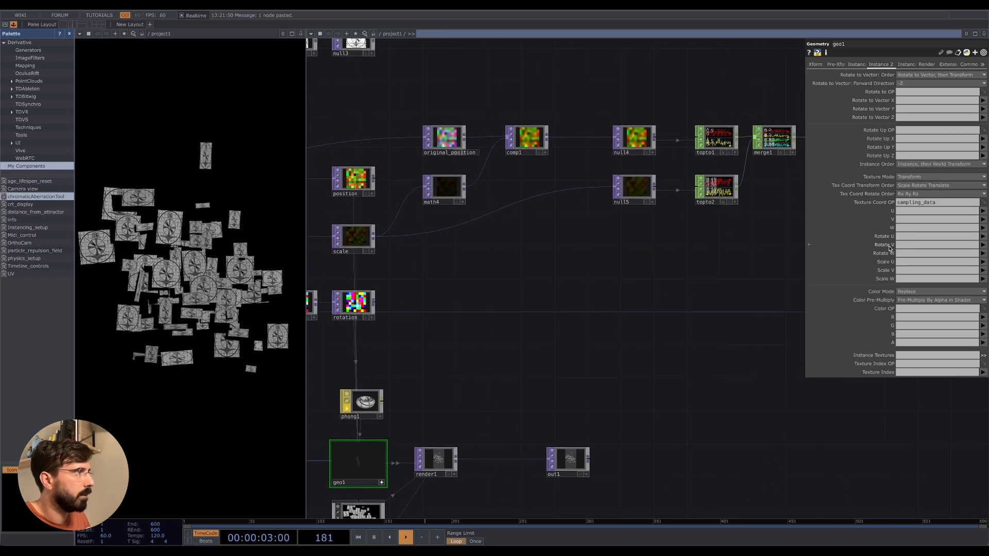
pyautogui.moveTo(530, 325); pyautogui.dragTo(483, 362)
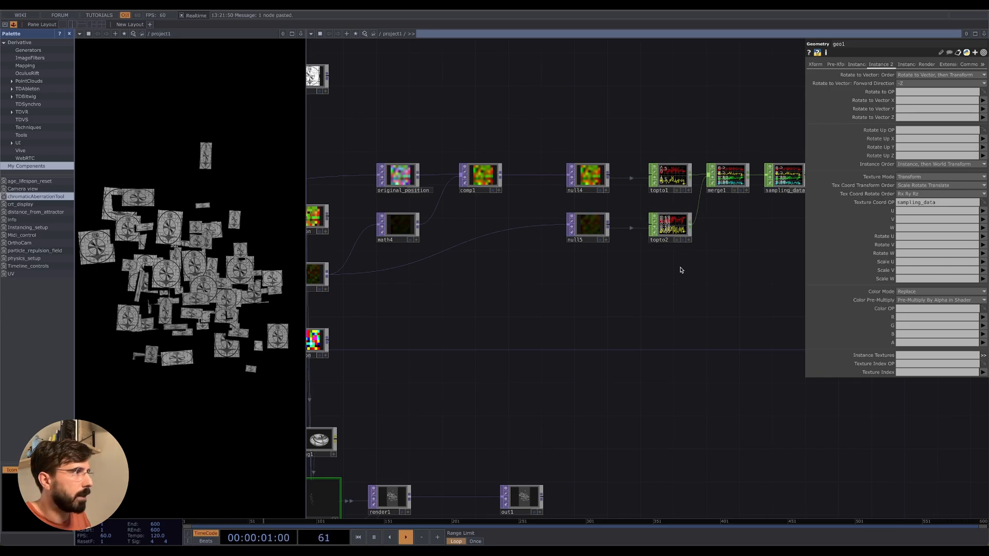
pyautogui.moveTo(679, 270); pyautogui.dragTo(556, 294)
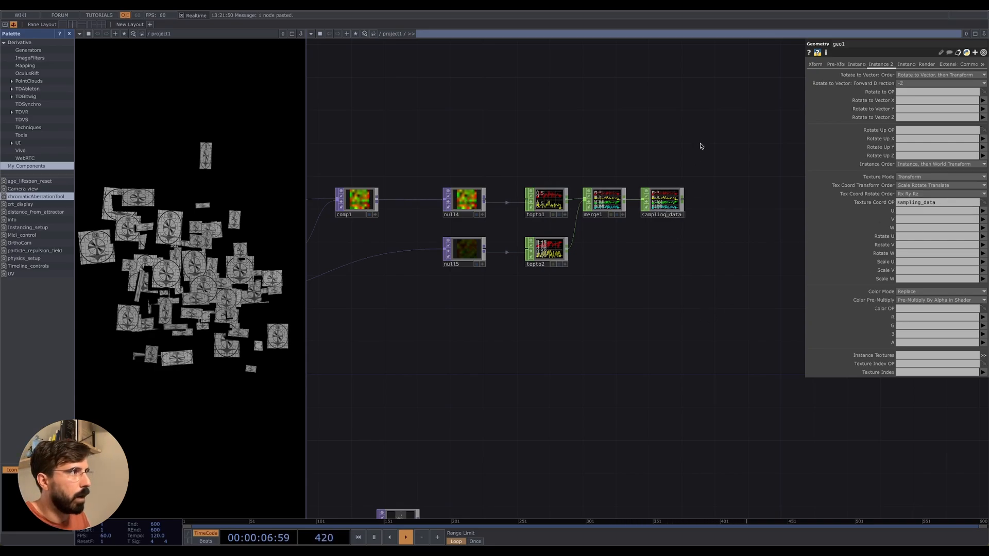
pyautogui.moveTo(731, 159); pyautogui.dragTo(540, 285, button='right')
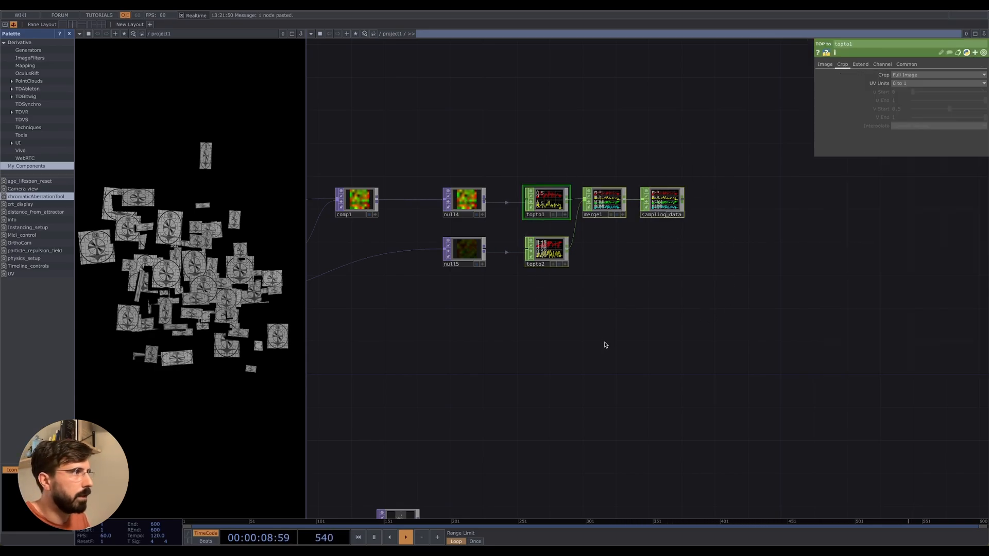
pyautogui.moveTo(576, 346); pyautogui.dragTo(744, 292)
pyautogui.moveTo(341, 477); pyautogui.dragTo(466, 447)
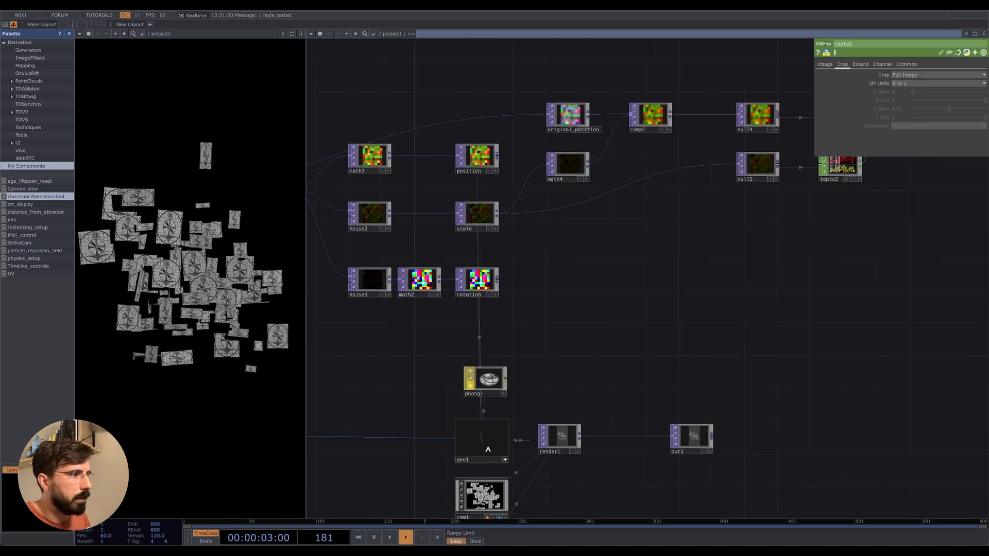
# Step: Map geo1's instance texture coordinates: U to u, V to v, Scale U to us and Scale V to vs
pyautogui.click(495, 453)
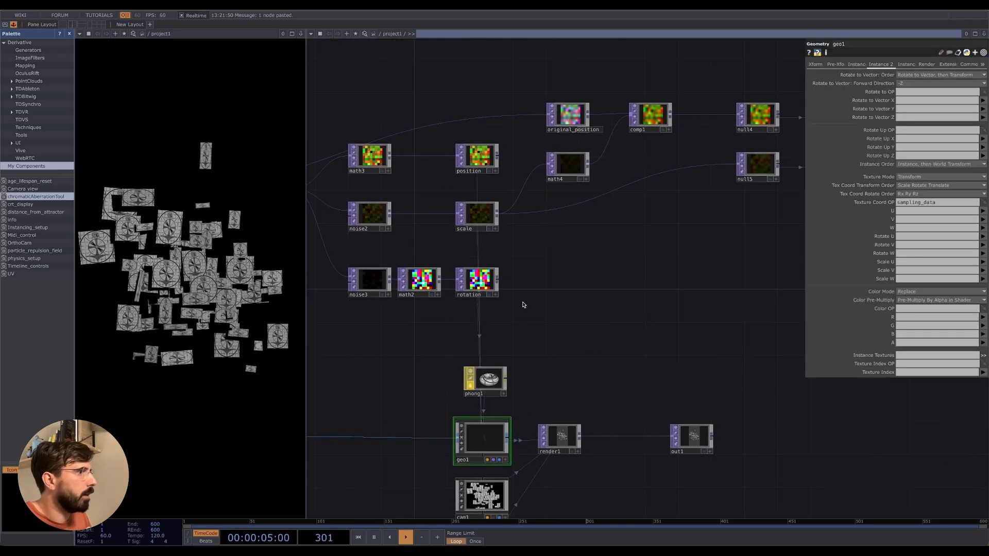
pyautogui.moveTo(774, 358); pyautogui.dragTo(669, 355)
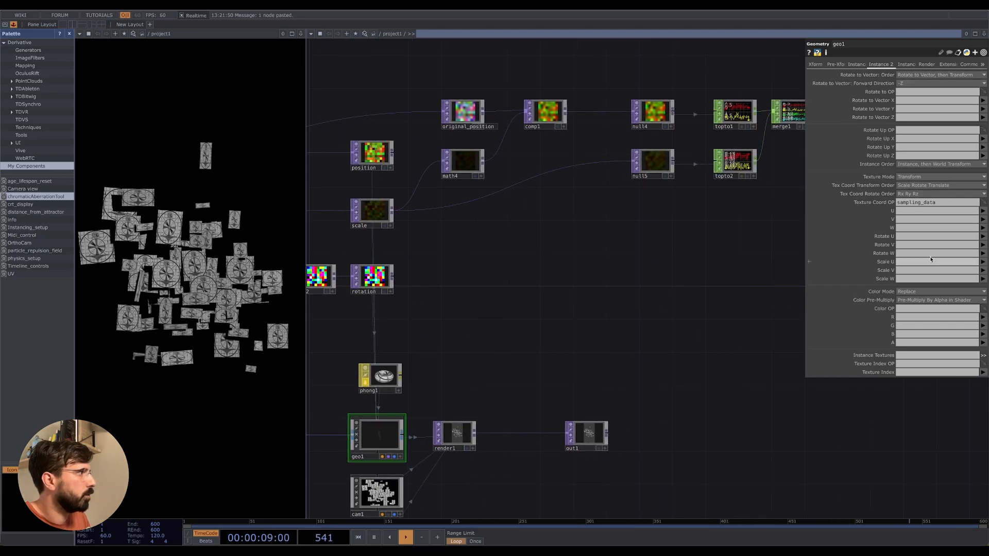
pyautogui.click(982, 211)
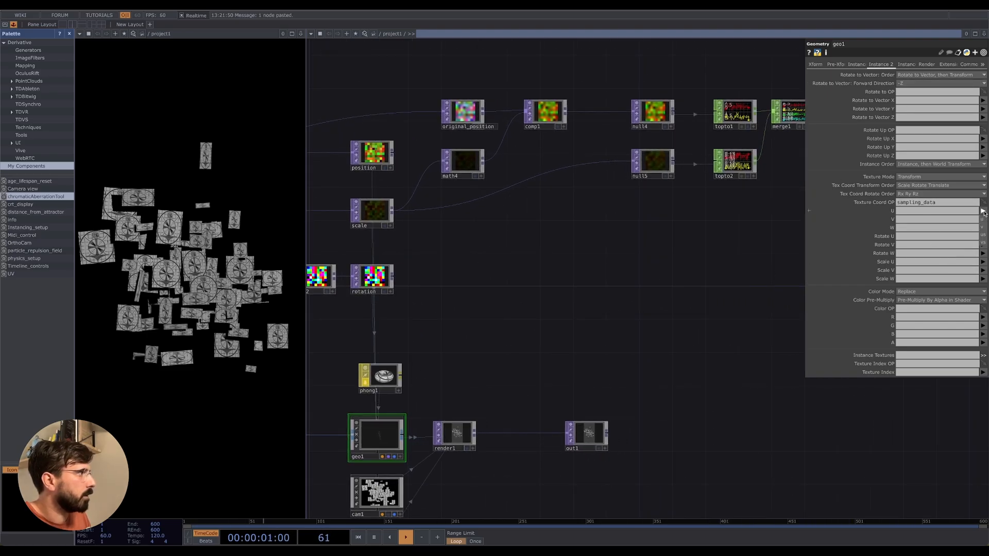
pyautogui.click(983, 221)
pyautogui.click(982, 220)
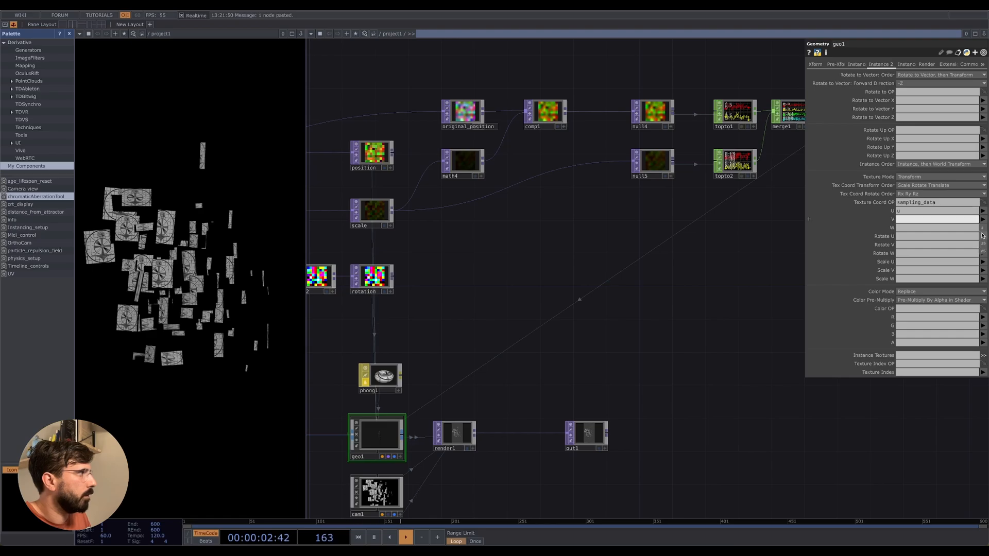
pyautogui.click(982, 236)
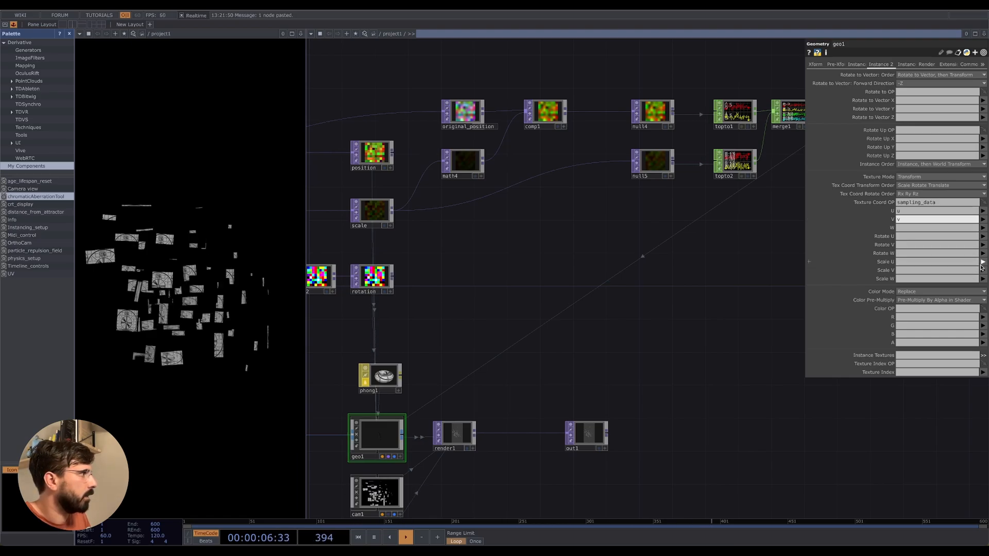
pyautogui.click(982, 262)
pyautogui.click(983, 287)
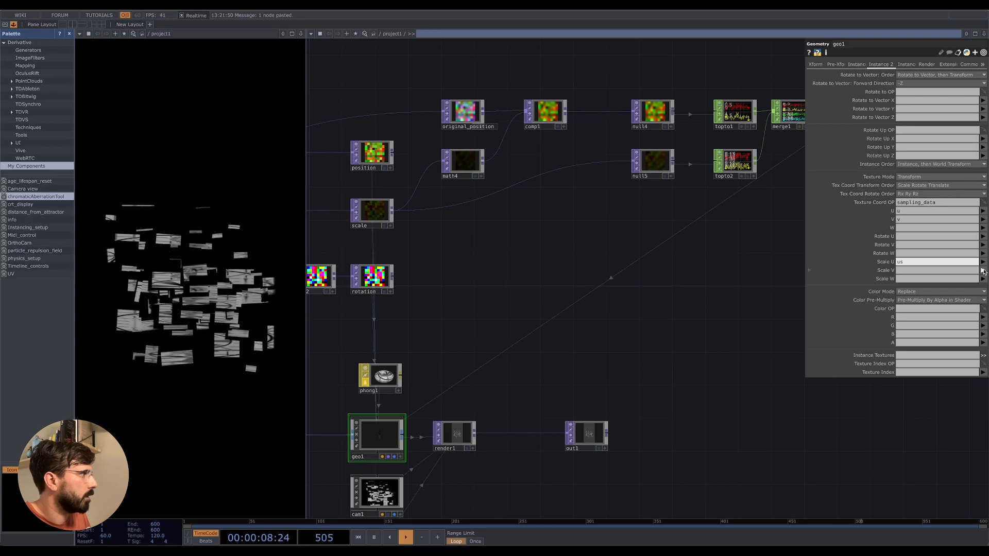
pyautogui.click(983, 270)
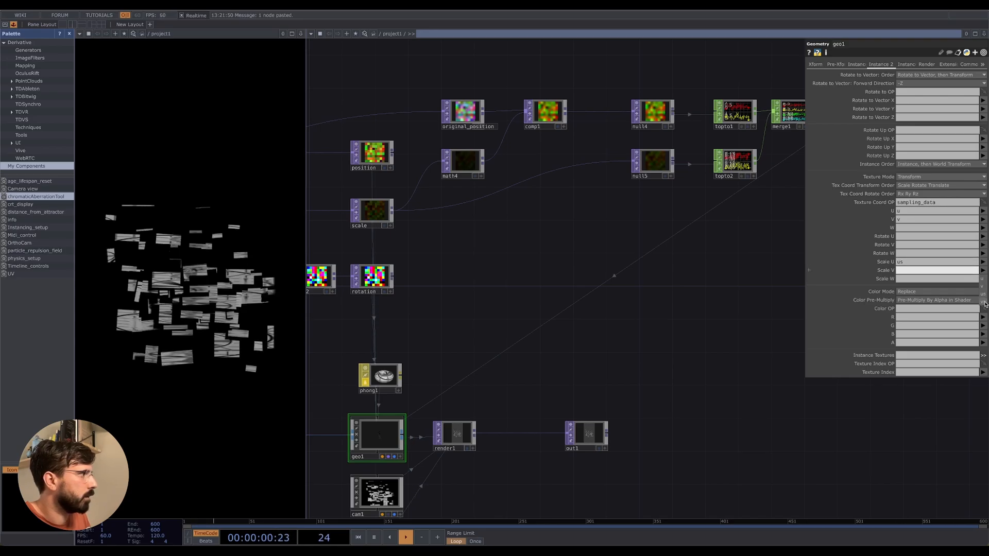
pyautogui.click(983, 303)
# Step: Raise noise2's amplitude to 0.2296 and its offset to 0.287 to enlarge the instances
pyautogui.hscroll(-3, 566, 262)
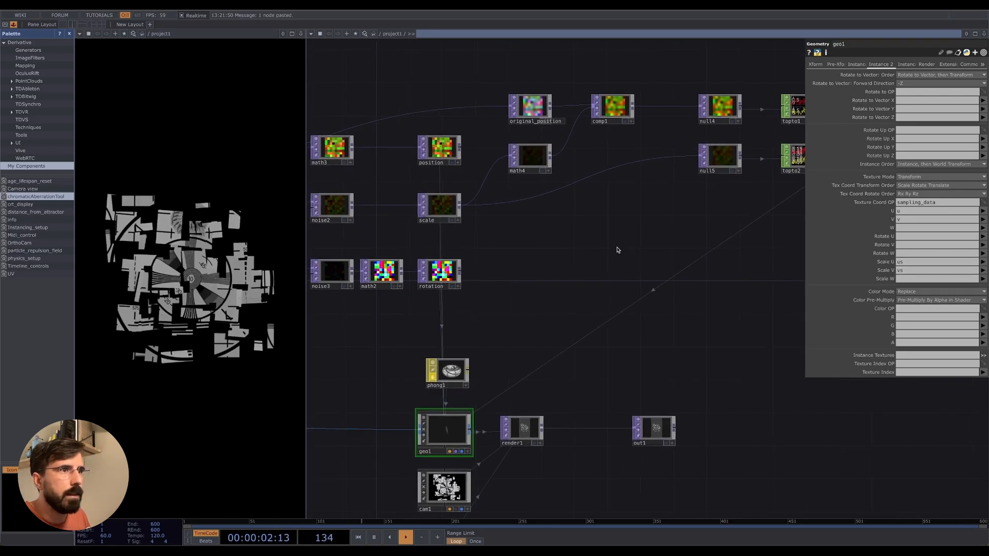
pyautogui.hscroll(-2, 606, 261)
pyautogui.hscroll(-4, 576, 287)
pyautogui.scroll(2, 576, 286)
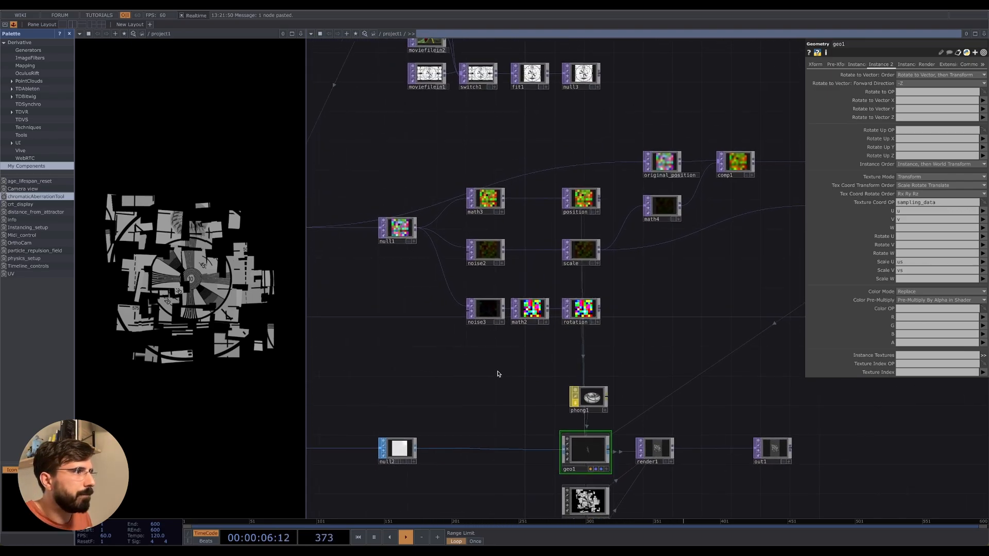
pyautogui.click(491, 310)
pyautogui.click(488, 254)
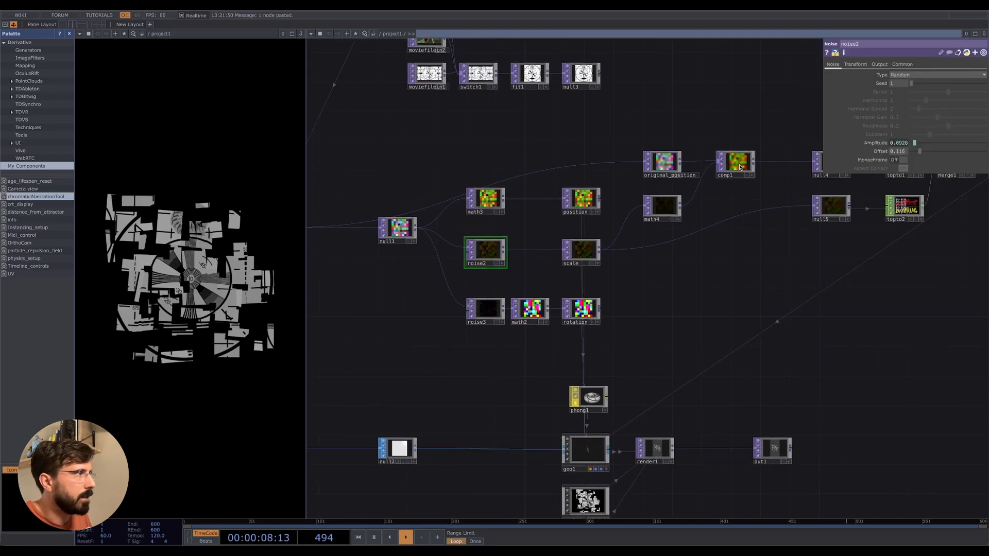
pyautogui.moveTo(920, 151); pyautogui.dragTo(934, 158)
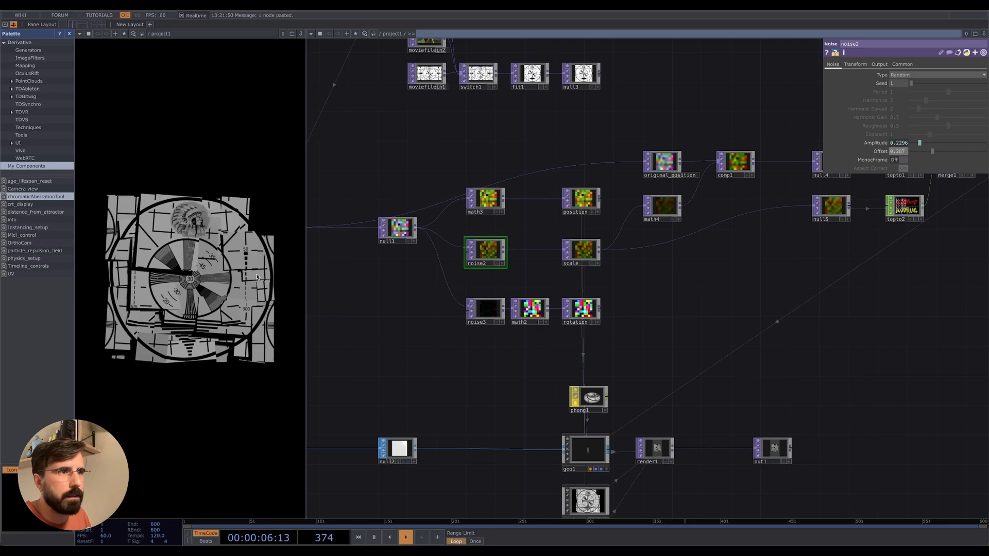
# Step: Insert a Switch SOP between rectangle1 and null2 and align rectangle1 with it
pyautogui.moveTo(688, 294); pyautogui.dragTo(633, 350)
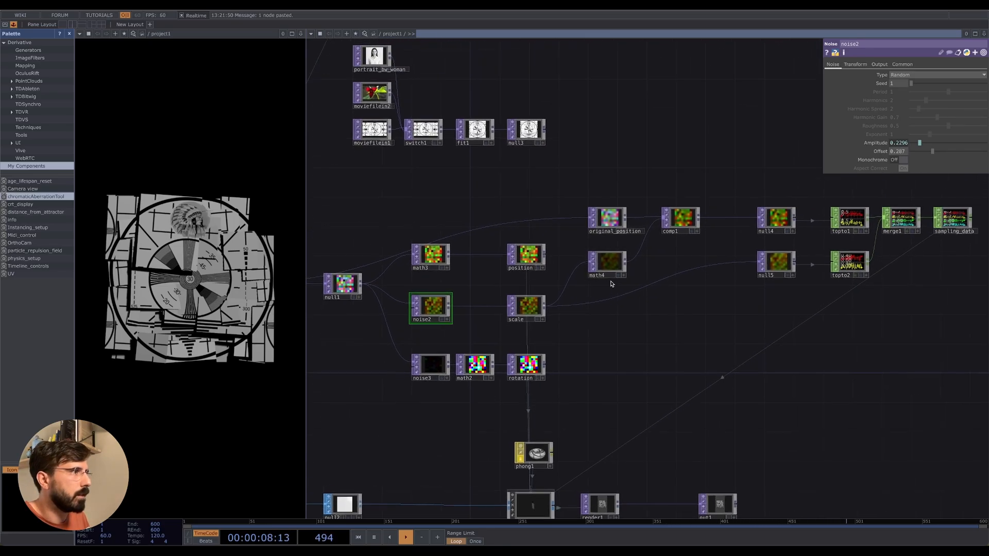
pyautogui.moveTo(627, 308); pyautogui.dragTo(557, 275)
pyautogui.moveTo(637, 287); pyautogui.dragTo(811, 190)
pyautogui.moveTo(481, 433); pyautogui.dragTo(633, 385)
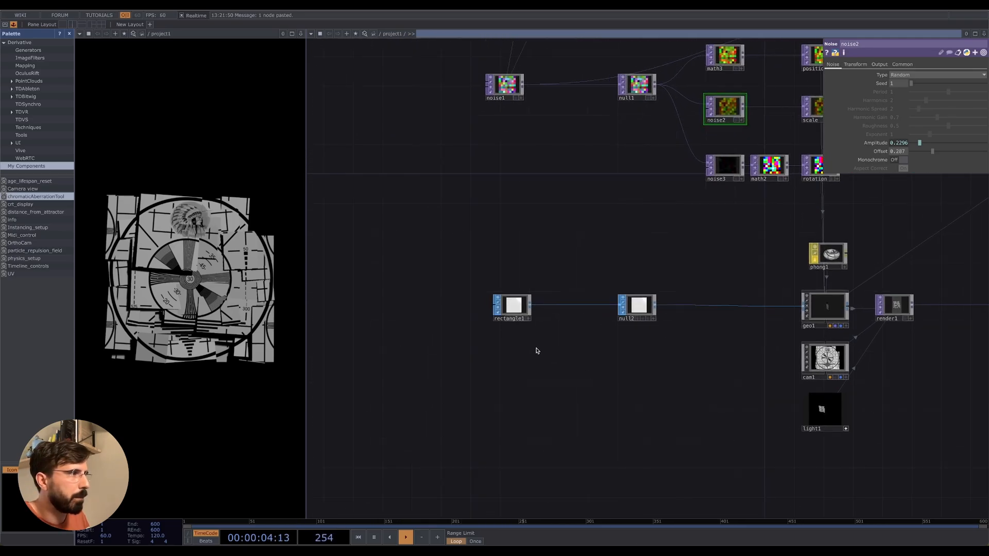
pyautogui.press('Tab')
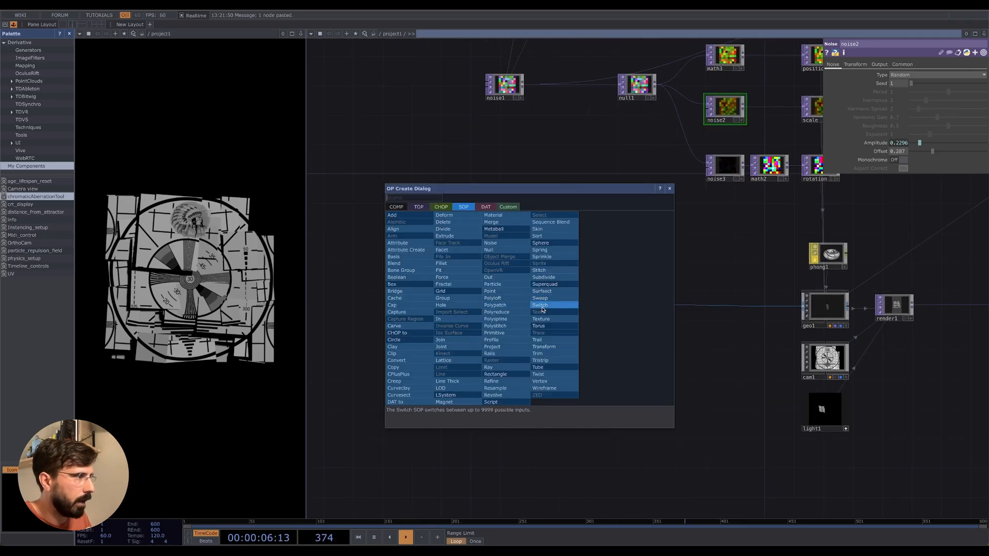
pyautogui.click(540, 305)
pyautogui.click(564, 308)
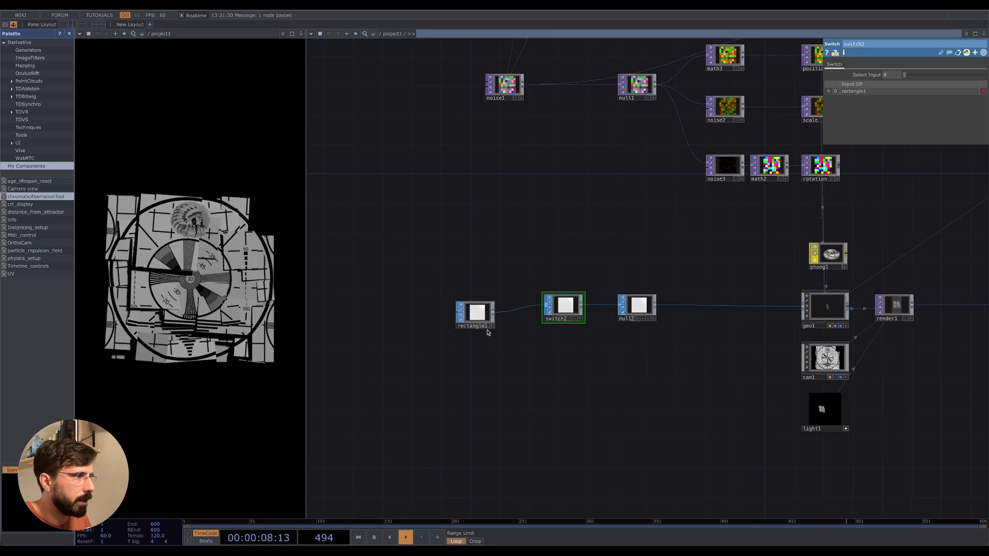
pyautogui.moveTo(478, 315); pyautogui.dragTo(477, 308)
pyautogui.click(478, 307)
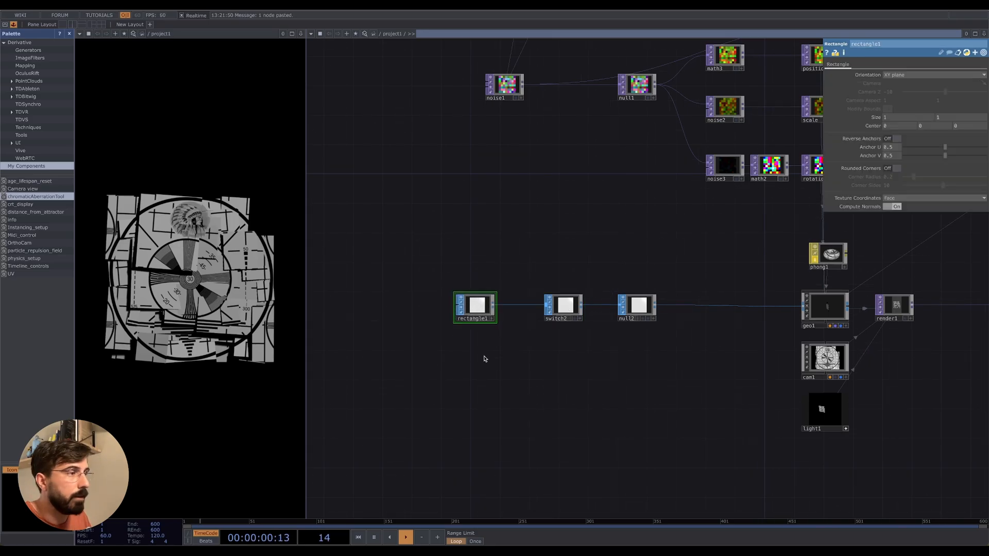
# Step: Add a Circle SOP below rectangle1 and connect it as switch2's second input
pyautogui.press('Tab')
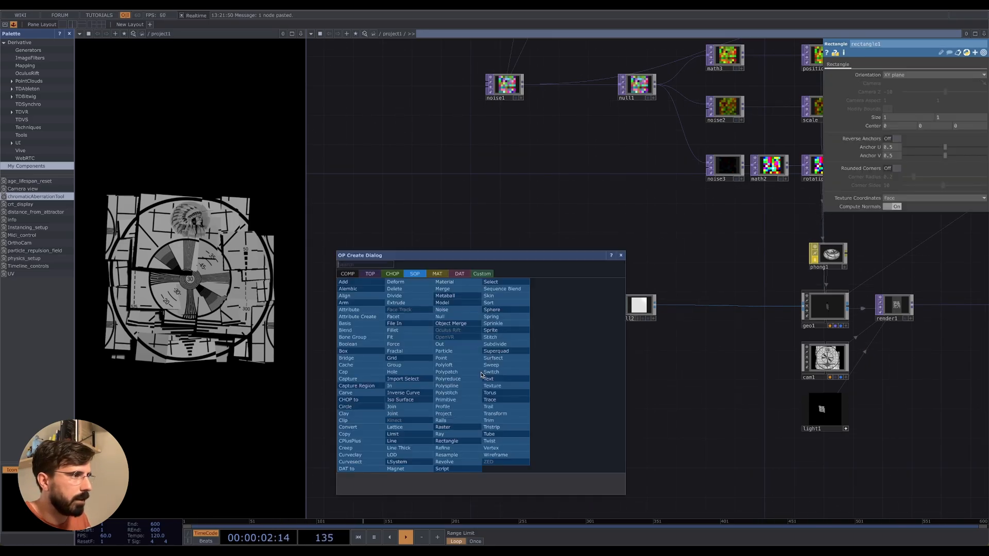
pyautogui.write('circ')
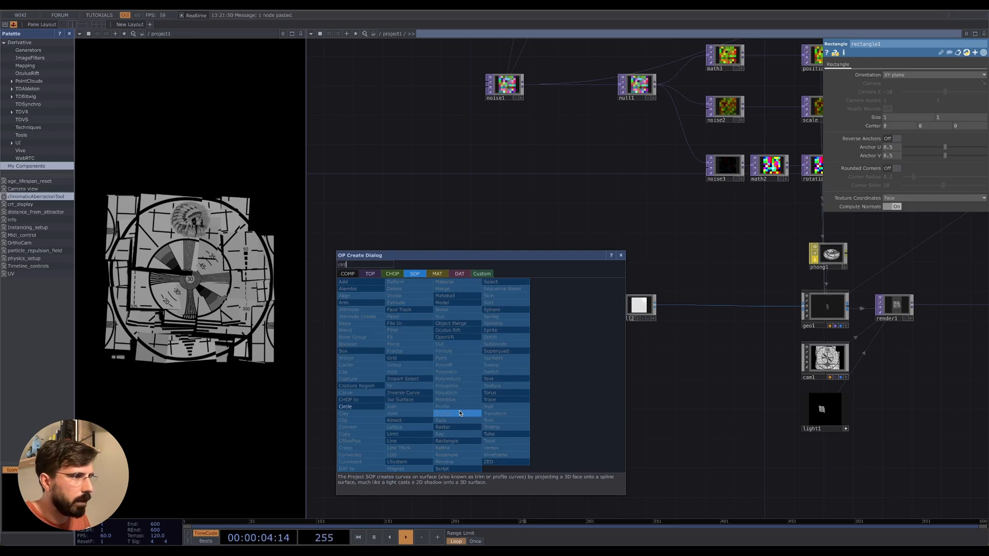
pyautogui.click(345, 407)
pyautogui.click(468, 342)
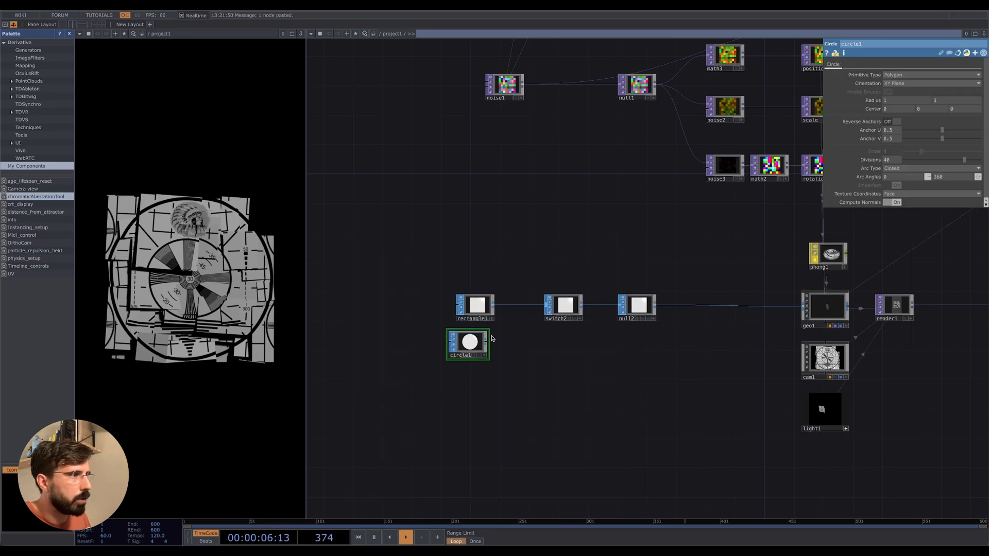
pyautogui.moveTo(487, 344); pyautogui.dragTo(546, 304)
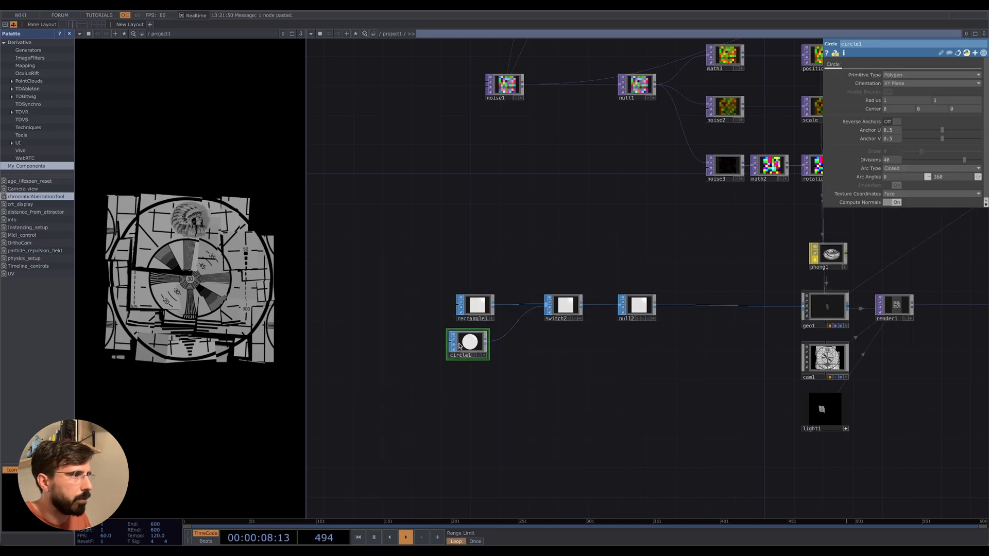
pyautogui.moveTo(463, 343); pyautogui.dragTo(472, 343)
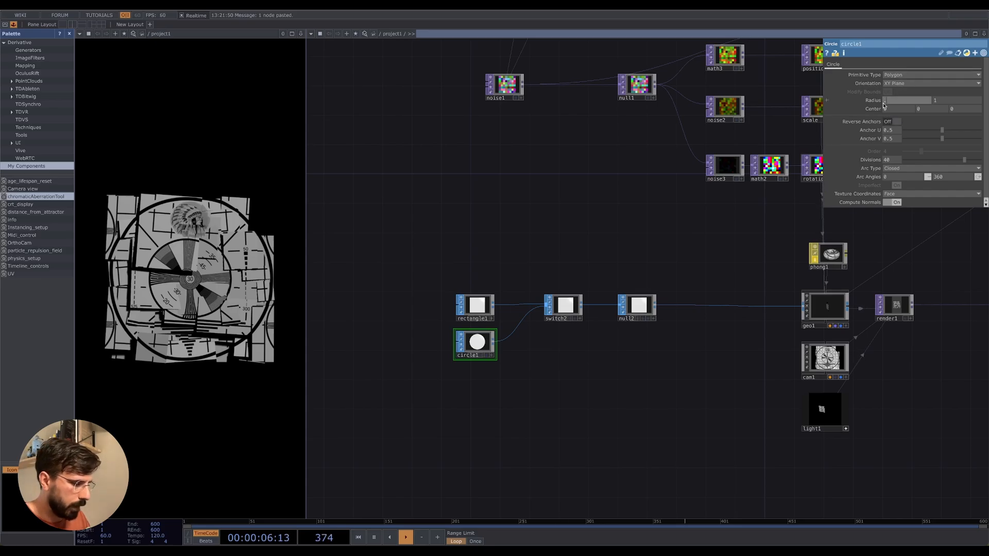
# Step: Set both radius values of circle1 to .5
pyautogui.press('Tab')
pyautogui.write('.5')
pyautogui.press('Return')
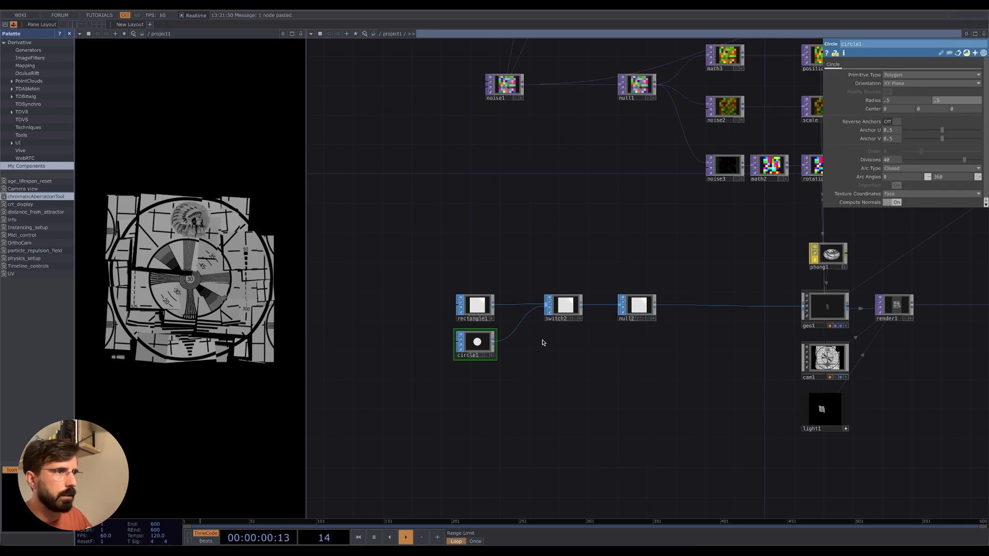
# Step: Set switch2's Select Input to 1 so the instances use the circle
pyautogui.moveTo(660, 364); pyautogui.dragTo(595, 370)
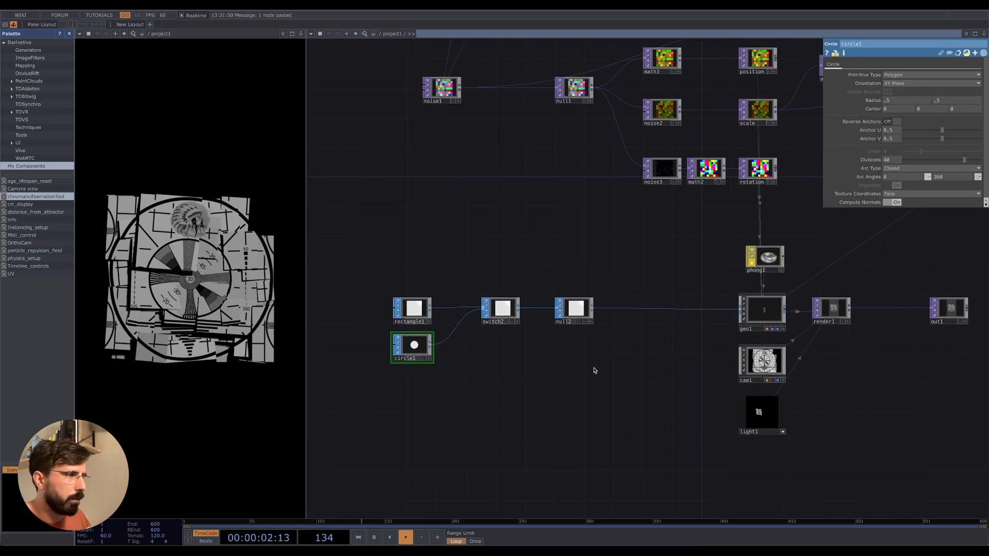
pyautogui.click(501, 310)
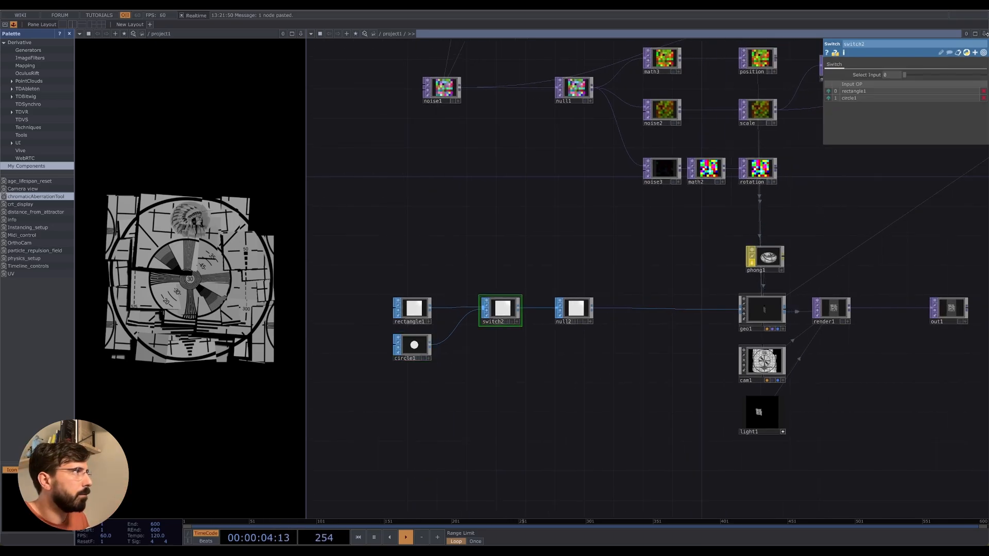
pyautogui.moveTo(905, 75); pyautogui.dragTo(914, 75)
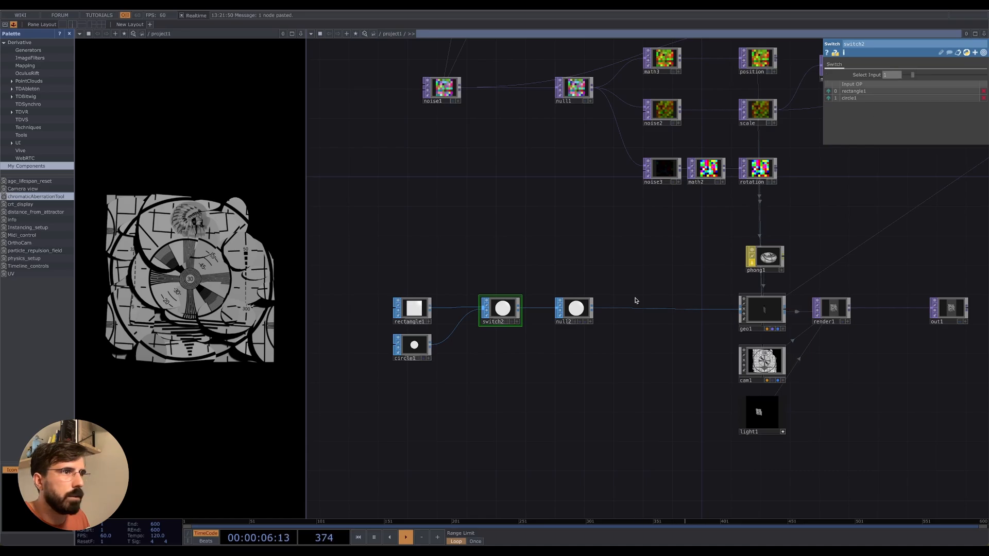
# Step: Shift math3 and noise2 closer to null1 to free space before the position node
pyautogui.moveTo(559, 357); pyautogui.dragTo(590, 369)
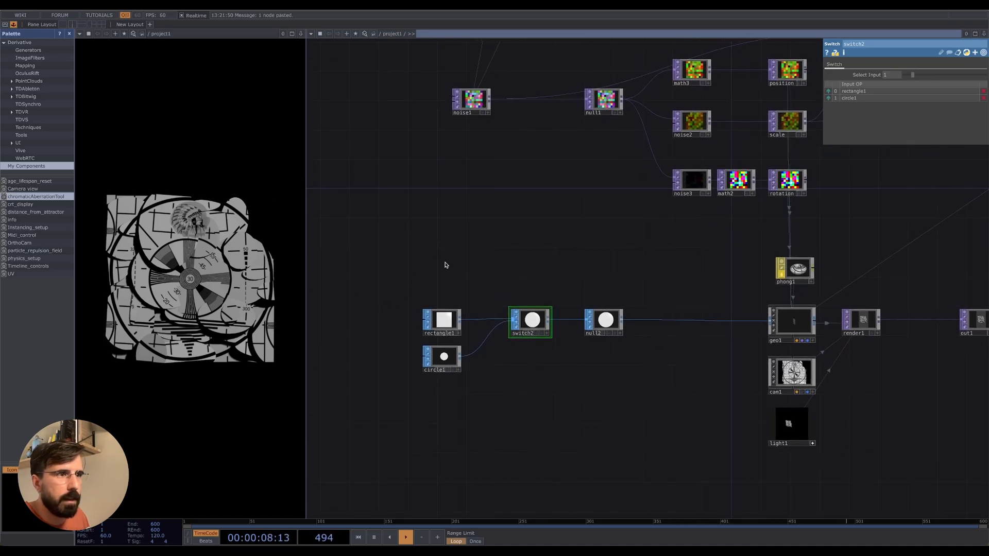
pyautogui.moveTo(470, 231); pyautogui.dragTo(405, 238)
pyautogui.moveTo(501, 229); pyautogui.dragTo(386, 367)
pyautogui.moveTo(565, 245); pyautogui.dragTo(602, 294)
pyautogui.click(525, 275)
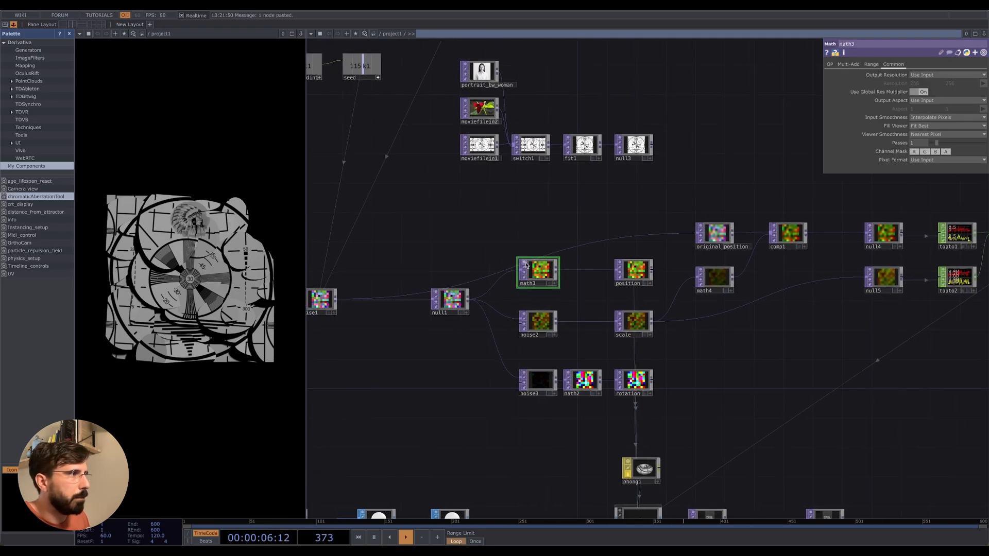
pyautogui.moveTo(575, 258); pyautogui.dragTo(537, 331, button='right')
pyautogui.moveTo(546, 318); pyautogui.dragTo(532, 320)
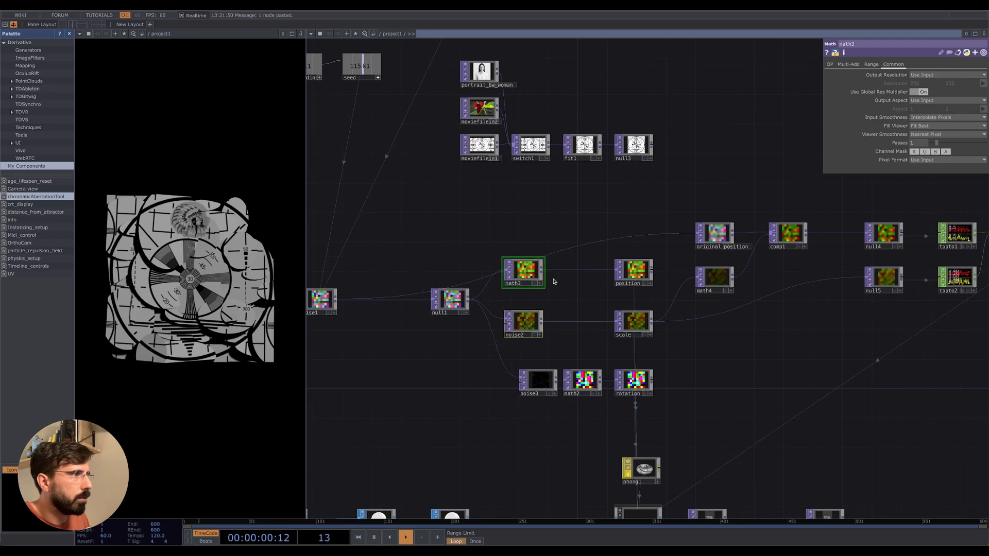
# Step: Insert a Noise TOP between math3 and position
pyautogui.click(532, 278)
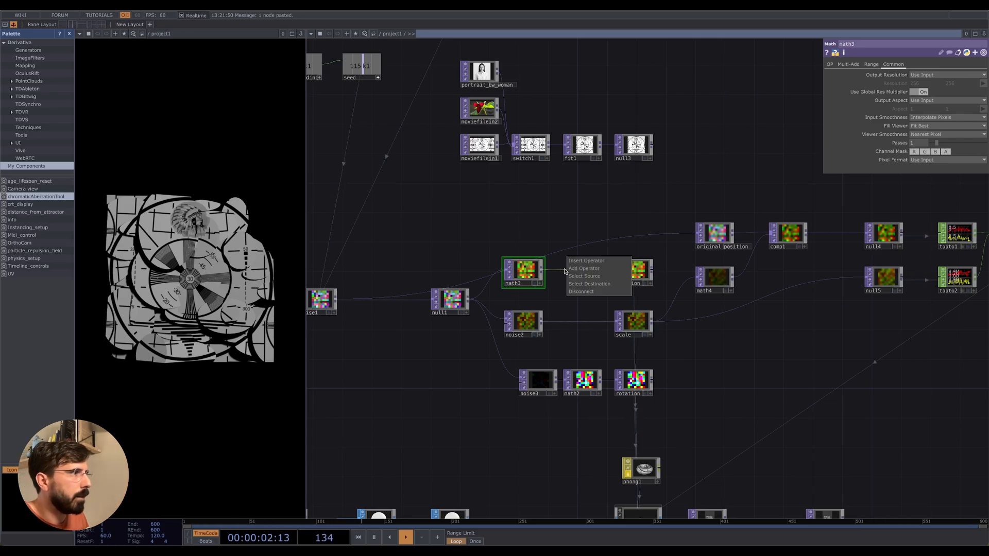
pyautogui.rightClick(565, 269)
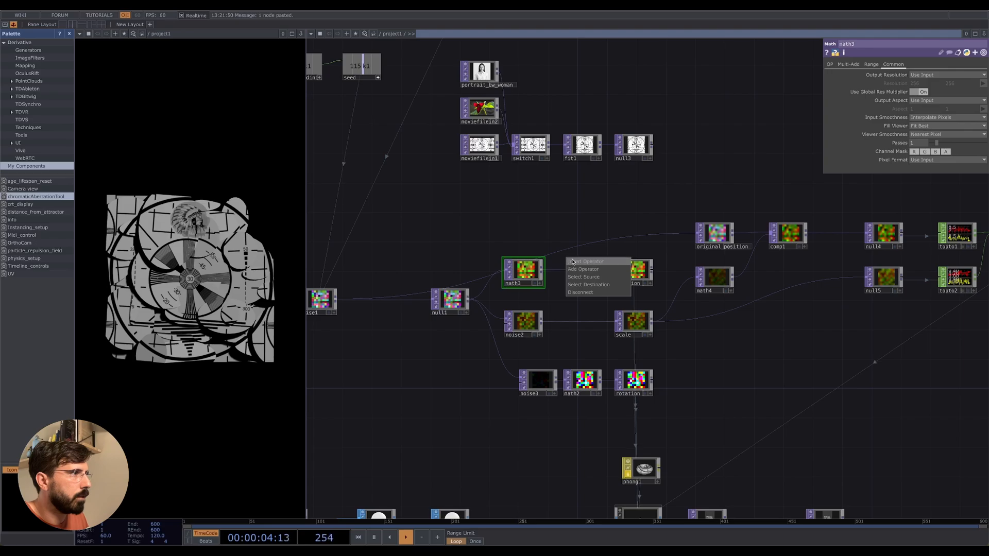
pyautogui.click(574, 262)
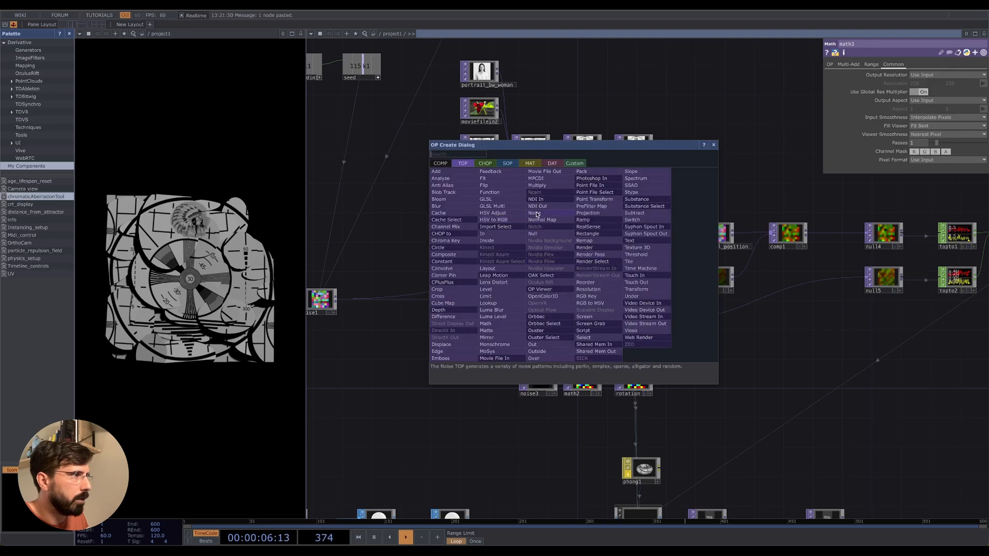
pyautogui.click(550, 214)
pyautogui.click(564, 278)
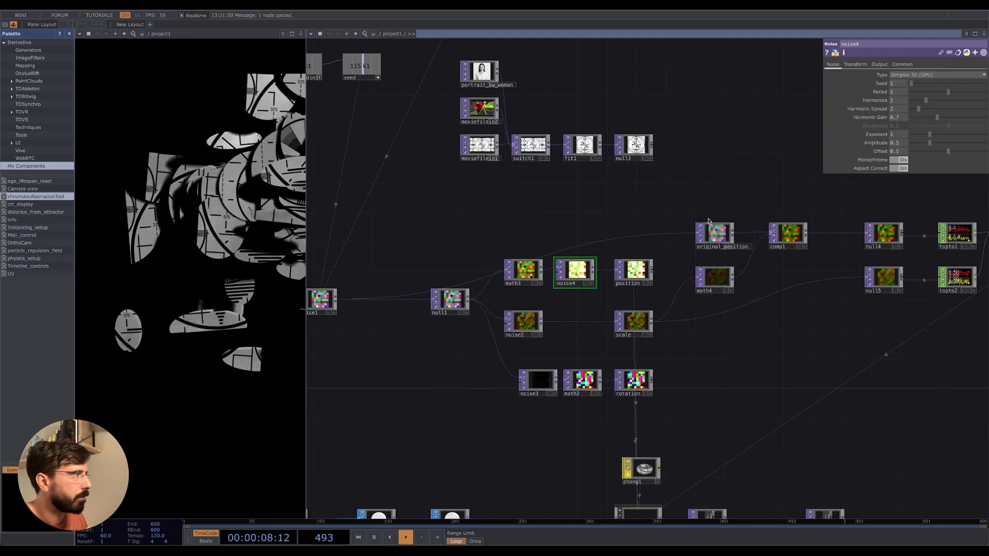
# Step: Turn off Monochrome on noise4 and set its offset and amplitude to 0
pyautogui.click(901, 159)
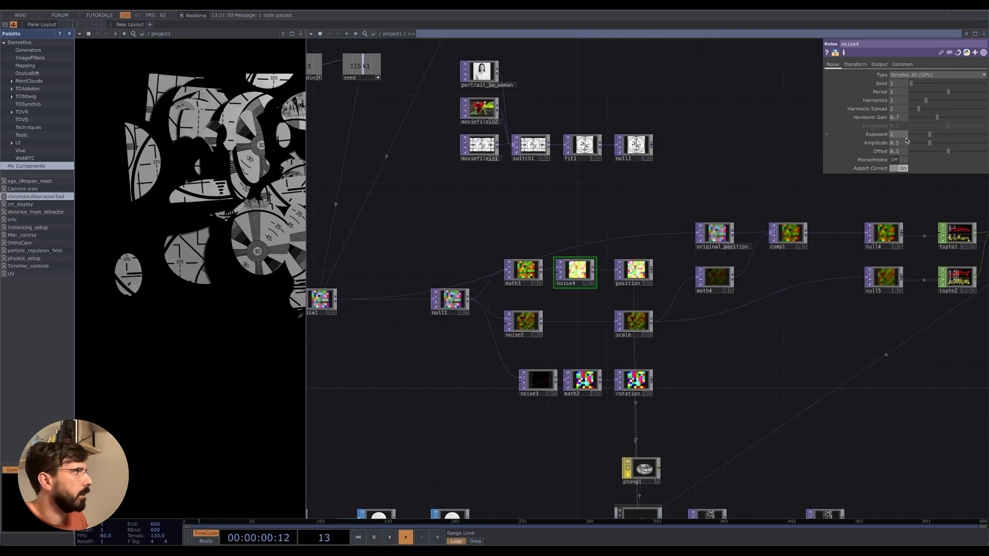
pyautogui.moveTo(948, 152); pyautogui.dragTo(883, 152)
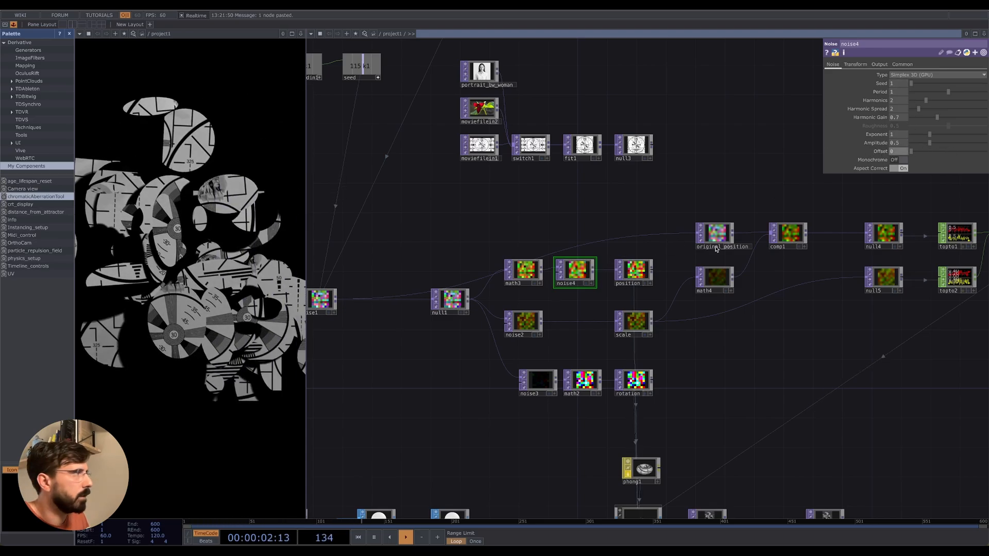
pyautogui.moveTo(929, 143); pyautogui.dragTo(908, 146)
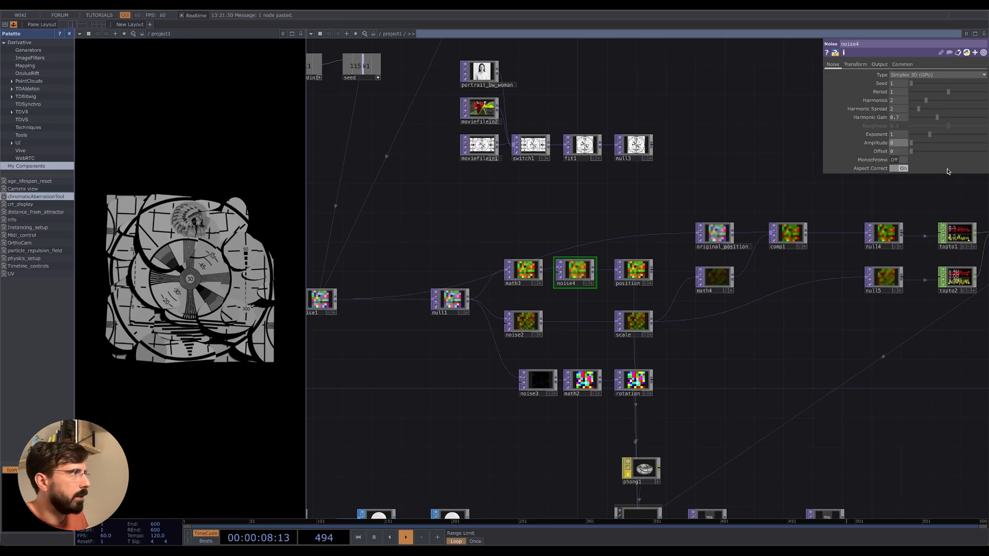
# Step: Check noise4's output settings and raise its amplitude to 0.13
pyautogui.click(879, 63)
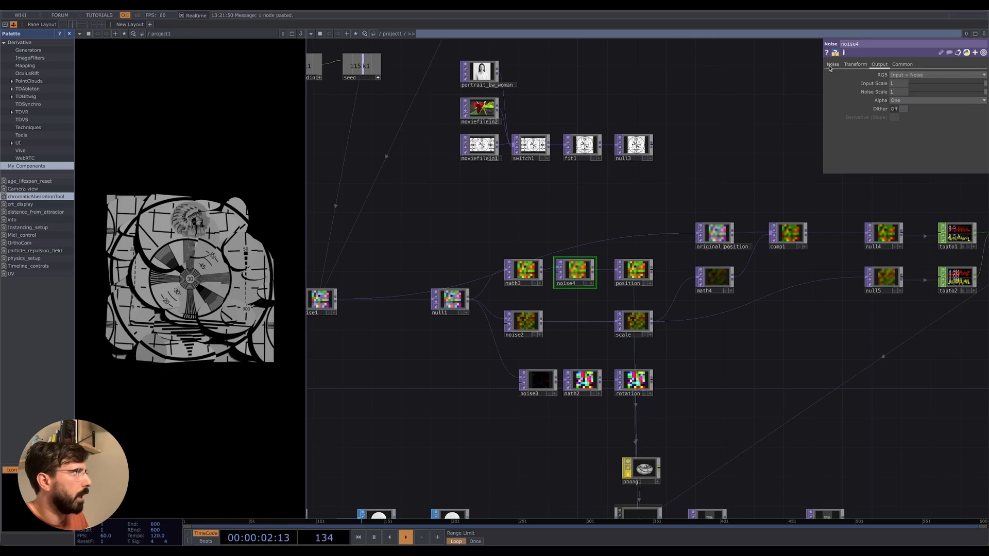
pyautogui.click(831, 65)
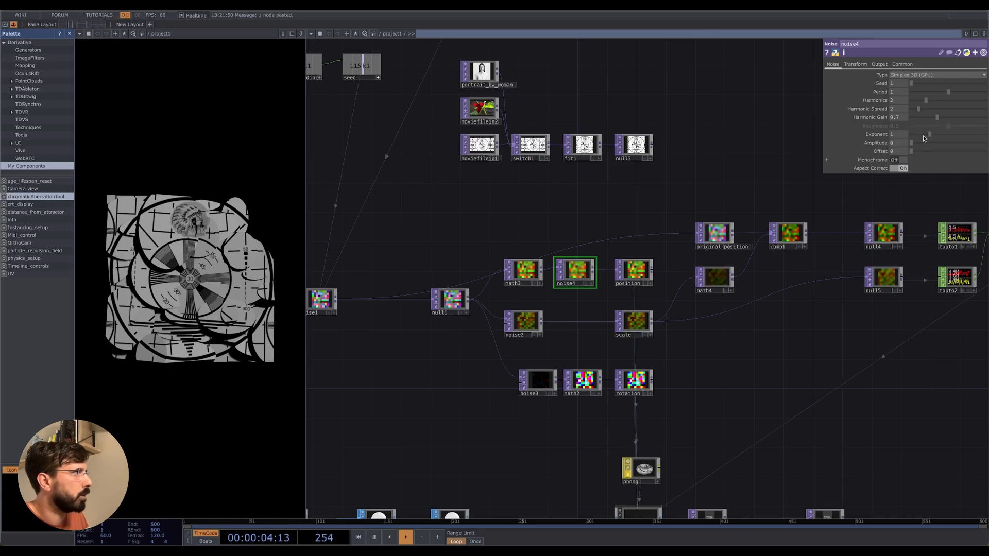
pyautogui.moveTo(911, 145); pyautogui.dragTo(906, 154)
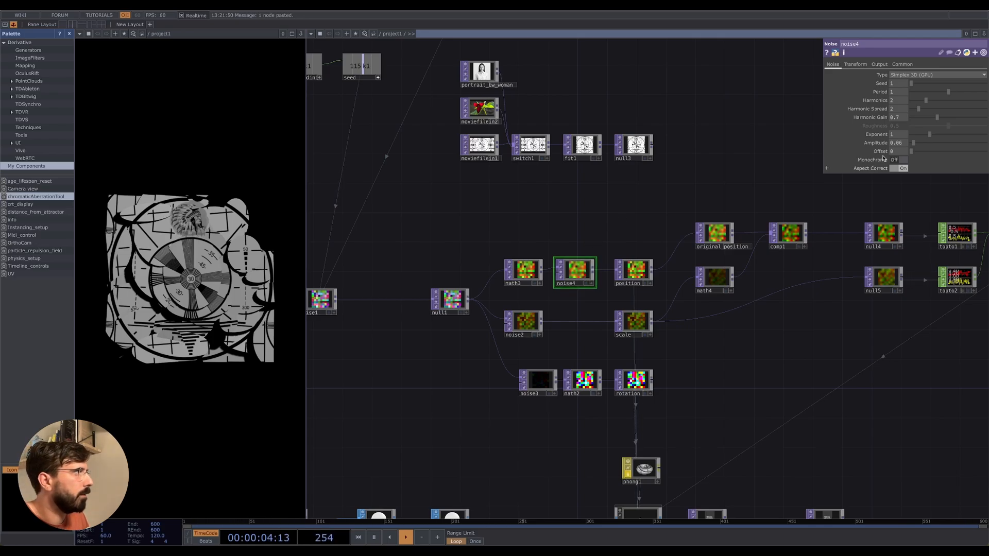
pyautogui.moveTo(913, 143); pyautogui.dragTo(917, 148)
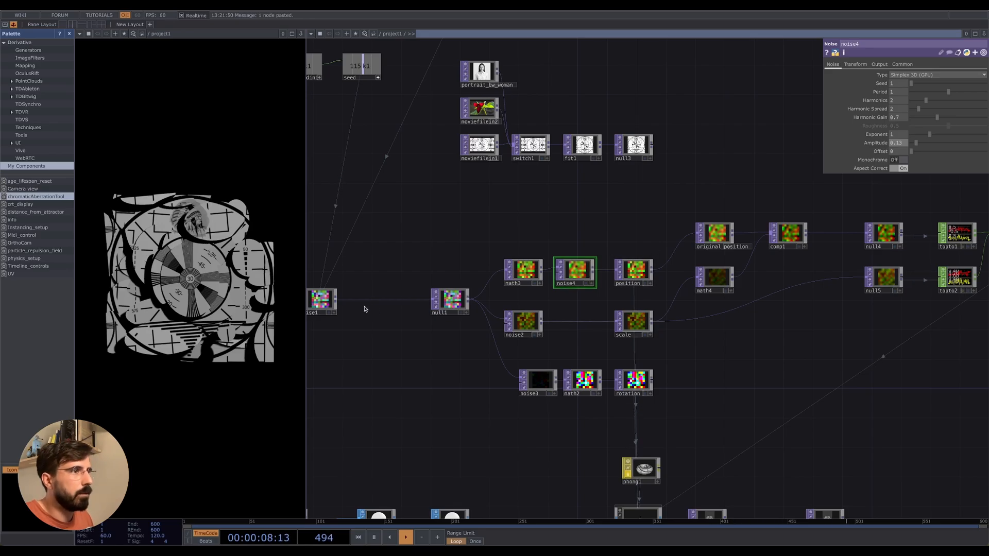
# Step: Connect noise1's output to the input of original_position
pyautogui.moveTo(336, 299); pyautogui.dragTo(684, 245)
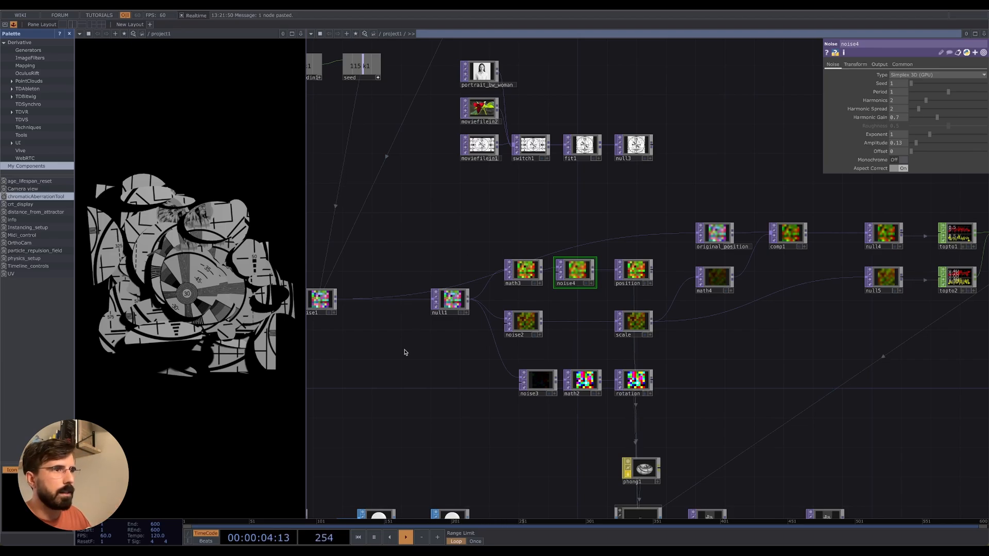
pyautogui.moveTo(353, 340); pyautogui.dragTo(448, 361)
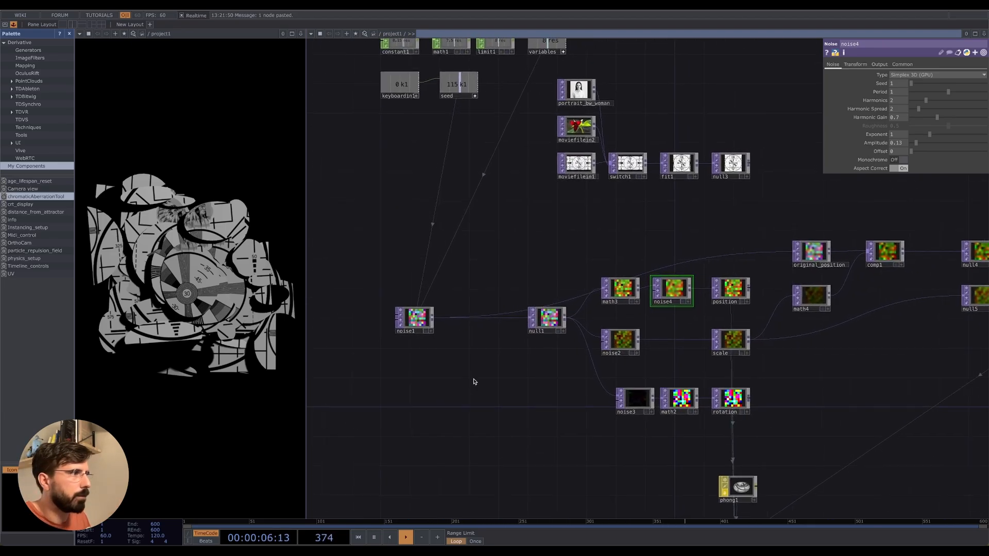
pyautogui.moveTo(536, 378); pyautogui.dragTo(480, 378)
pyautogui.moveTo(809, 368); pyautogui.dragTo(810, 314)
pyautogui.scroll(-2, 717, 326)
pyautogui.moveTo(749, 299); pyautogui.dragTo(786, 346)
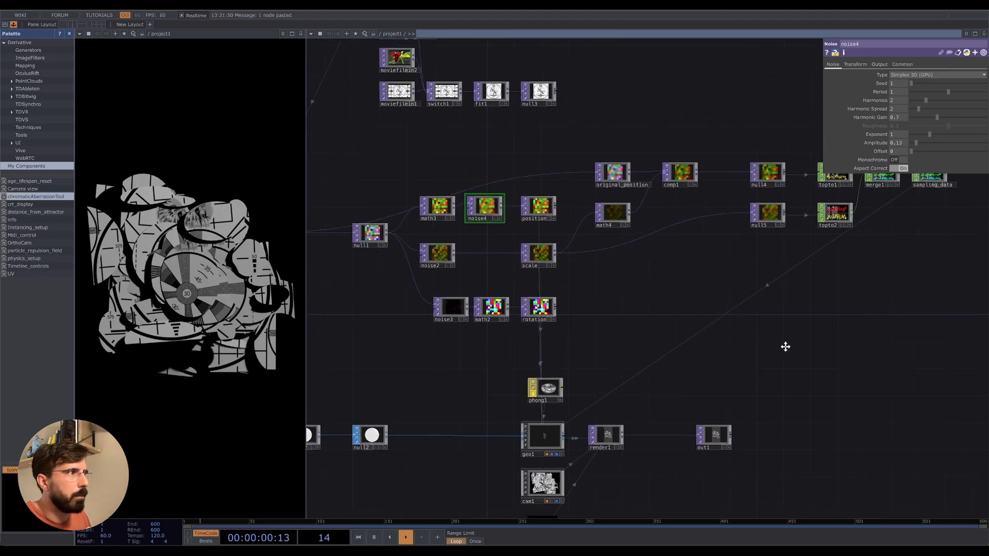
# Step: Animate noise4's Z translation with a time-driven value and lower its amplitude to 0.02
pyautogui.click(862, 64)
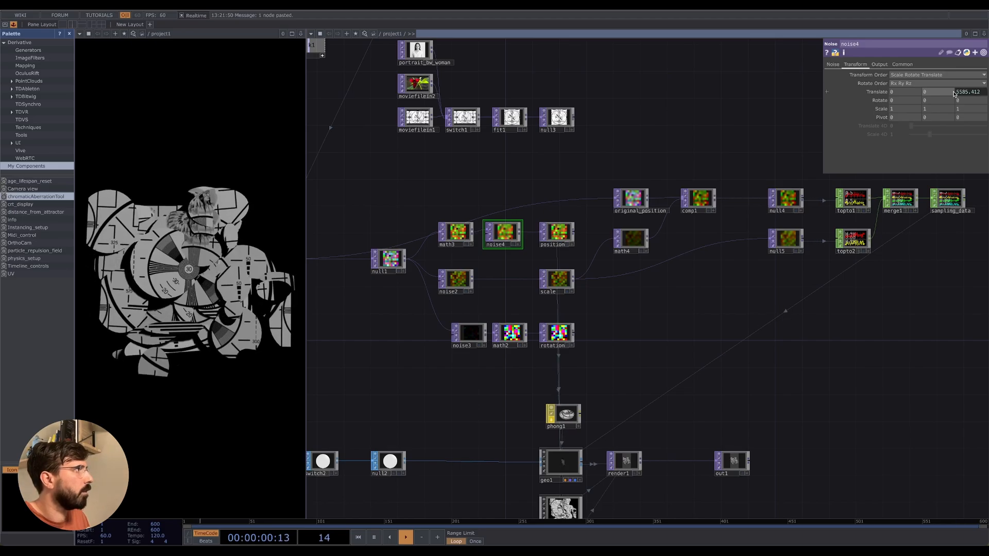
pyautogui.press('Return')
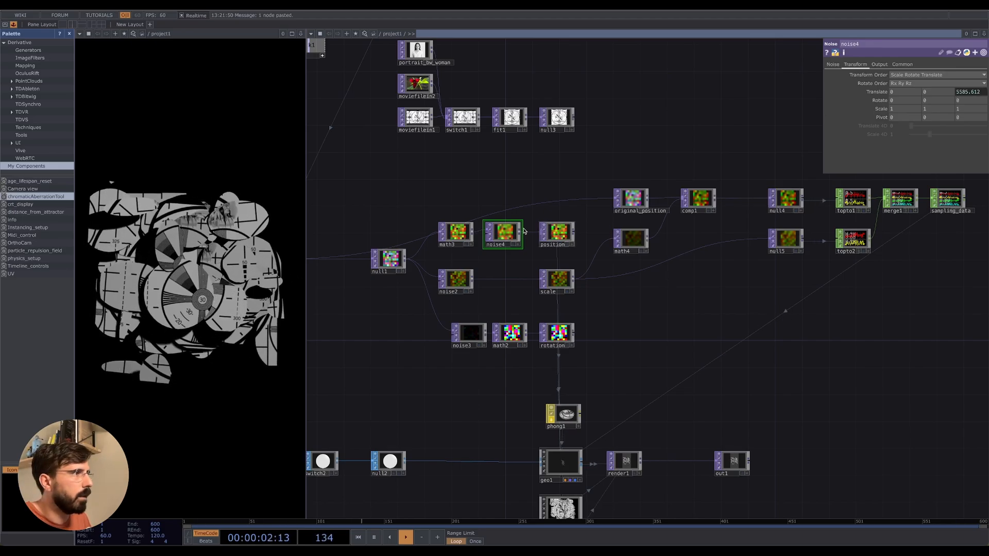
pyautogui.click(833, 65)
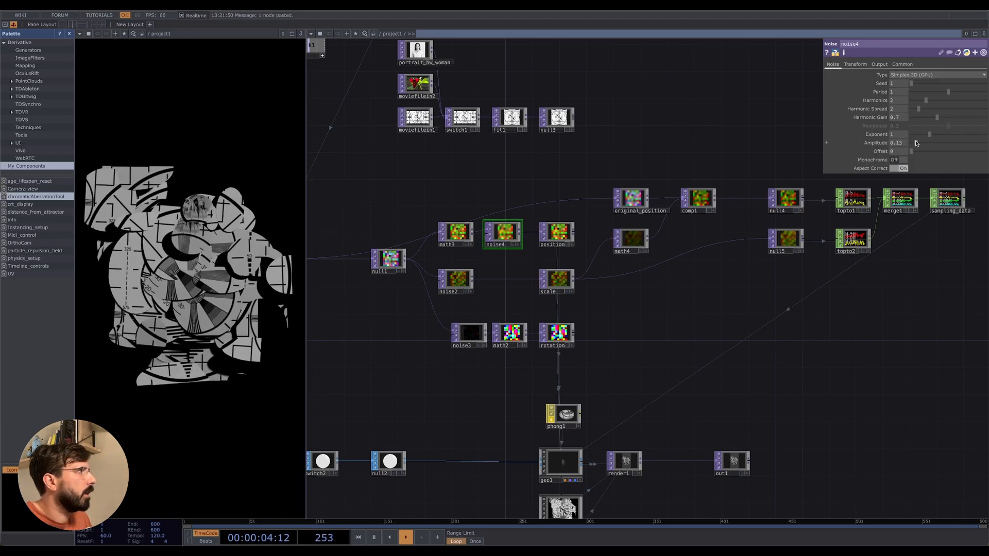
pyautogui.moveTo(915, 143); pyautogui.dragTo(912, 144)
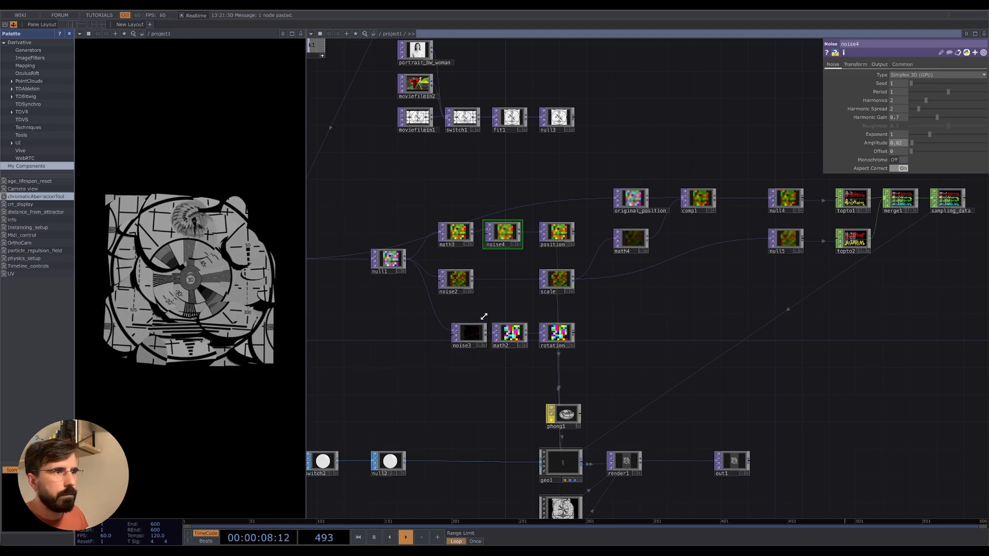
# Step: Show the parameters of switch1, which selects between the source images
pyautogui.moveTo(513, 170); pyautogui.dragTo(519, 264)
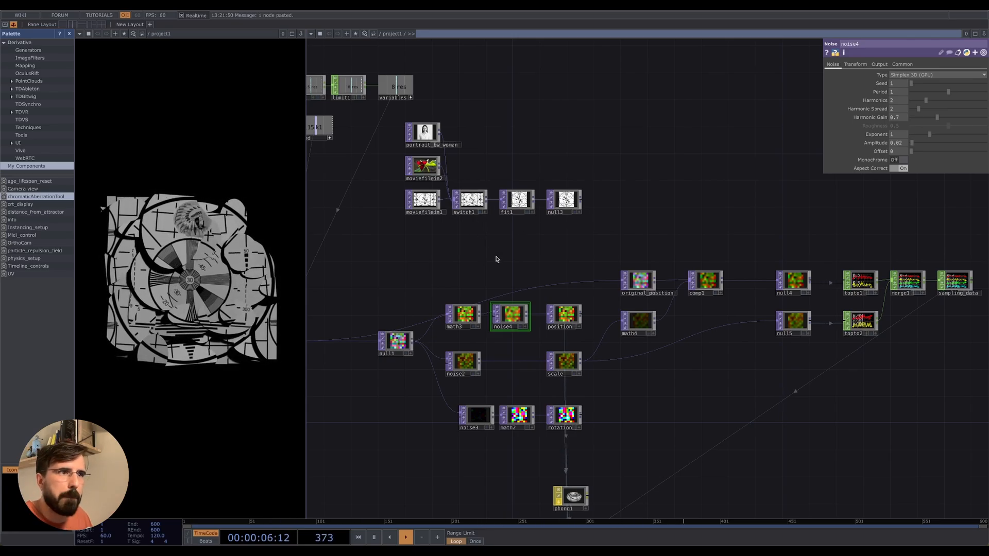
pyautogui.click(423, 200)
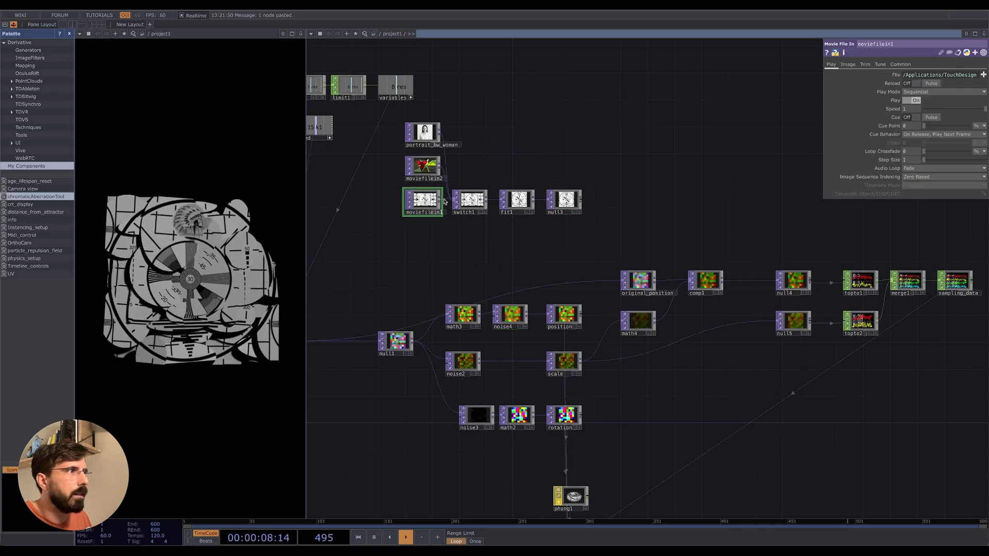
pyautogui.click(470, 200)
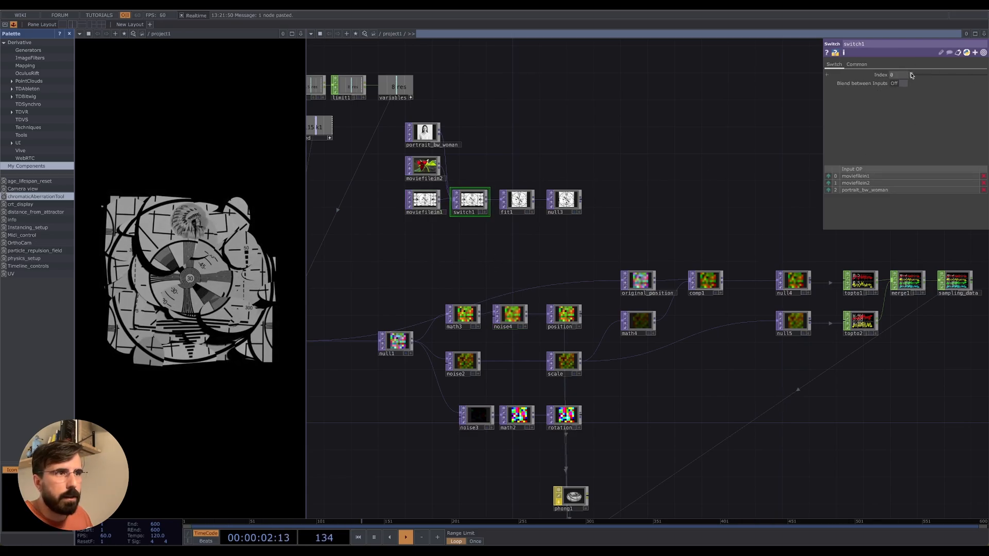
# Step: Switch to Firefox and look through the Creative Coding archive in the reference site's Explorations section
pyautogui.press('super+Tab')
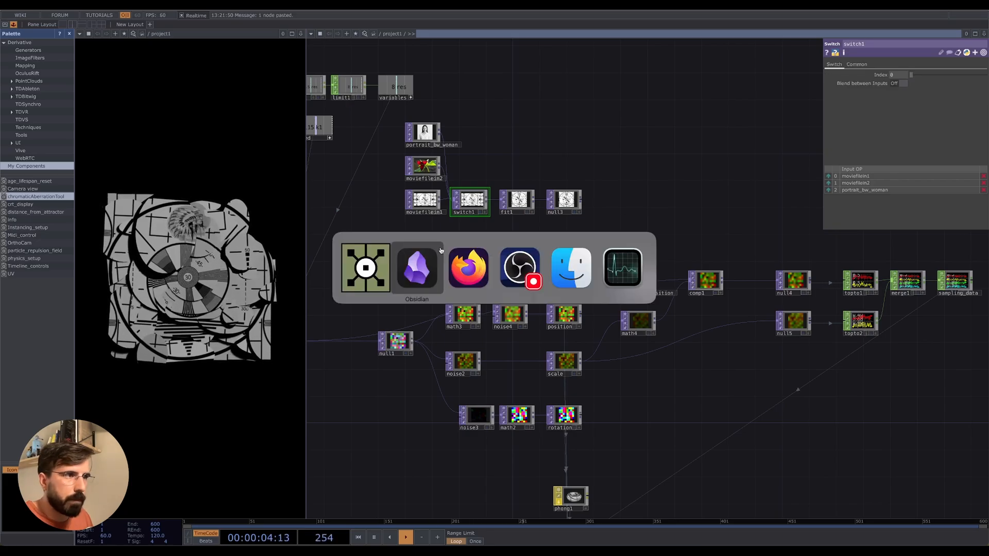
pyautogui.press('super+Tab')
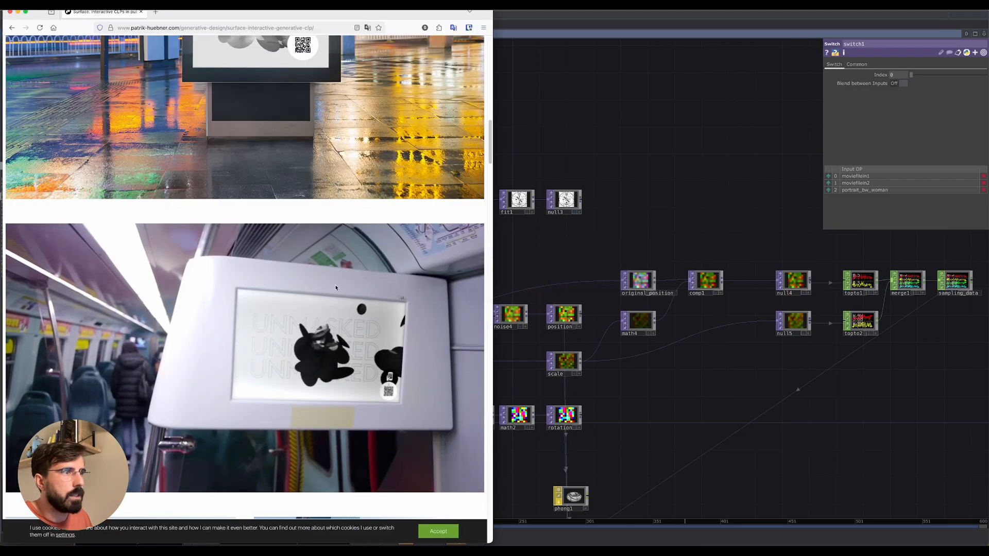
pyautogui.scroll(15, 335, 284)
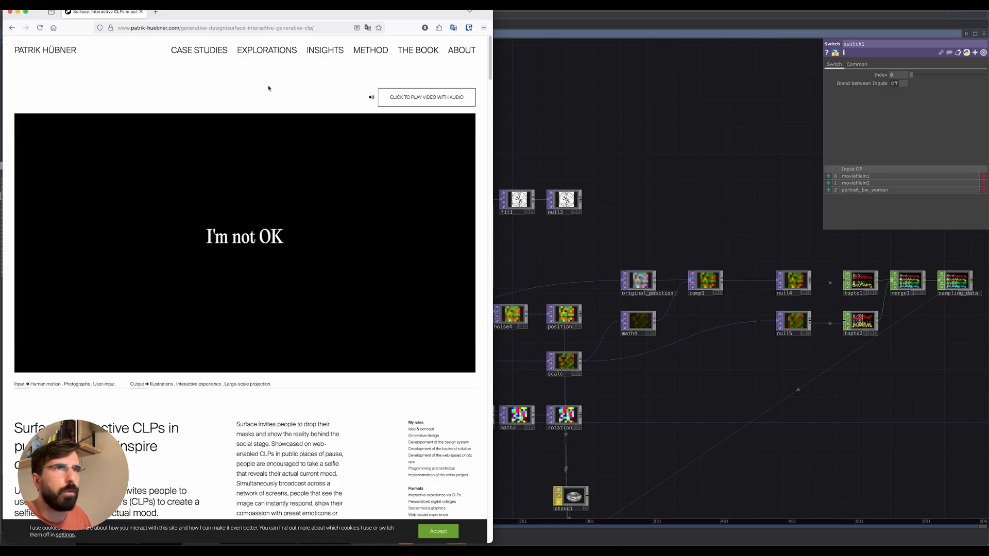
pyautogui.click(281, 51)
pyautogui.scroll(-15, 263, 288)
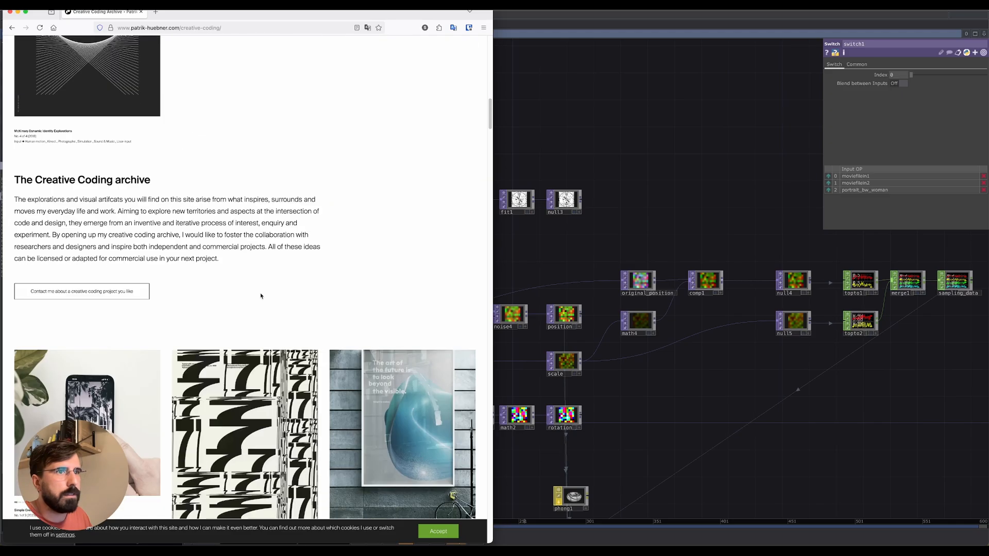
pyautogui.scroll(-8, 260, 296)
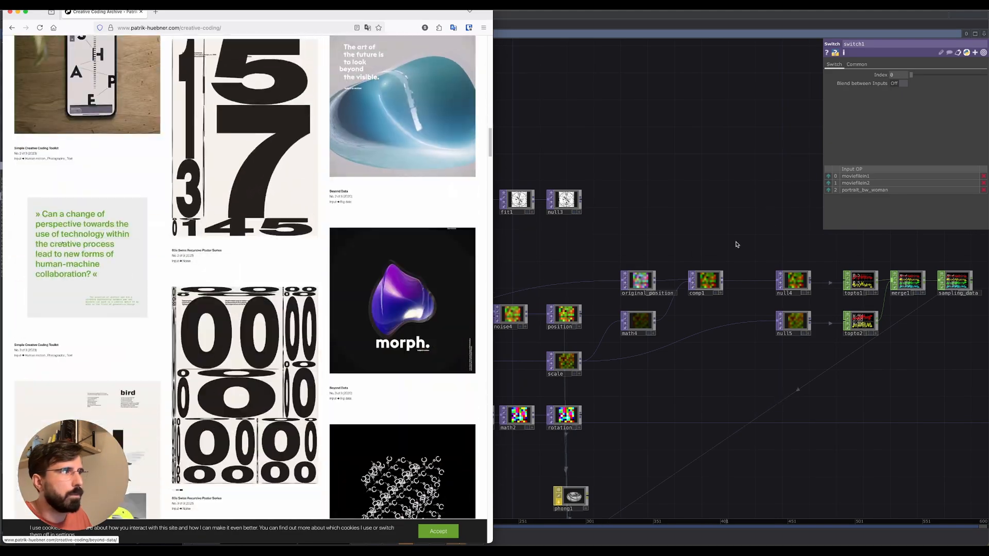
# Step: Return to TouchDesigner and set switch1's index to 2.75 to use portrait_bw_woman as the source image
pyautogui.click(651, 180)
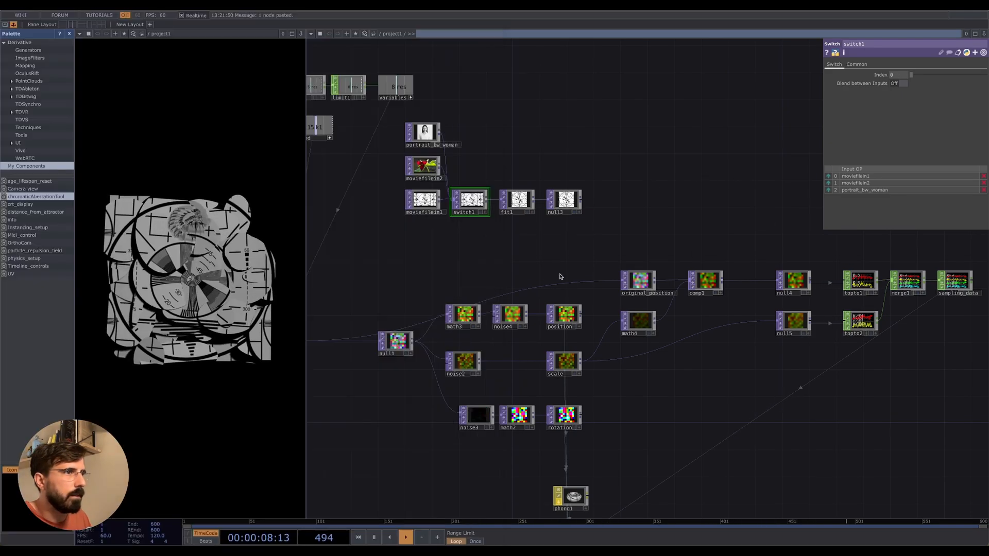
pyautogui.moveTo(704, 365); pyautogui.dragTo(676, 282)
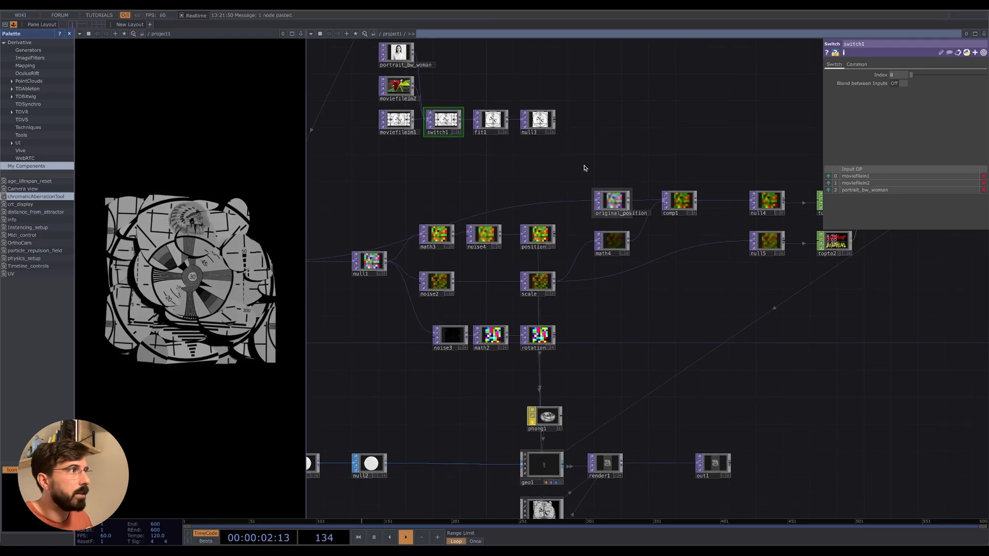
pyautogui.moveTo(899, 75); pyautogui.dragTo(931, 76)
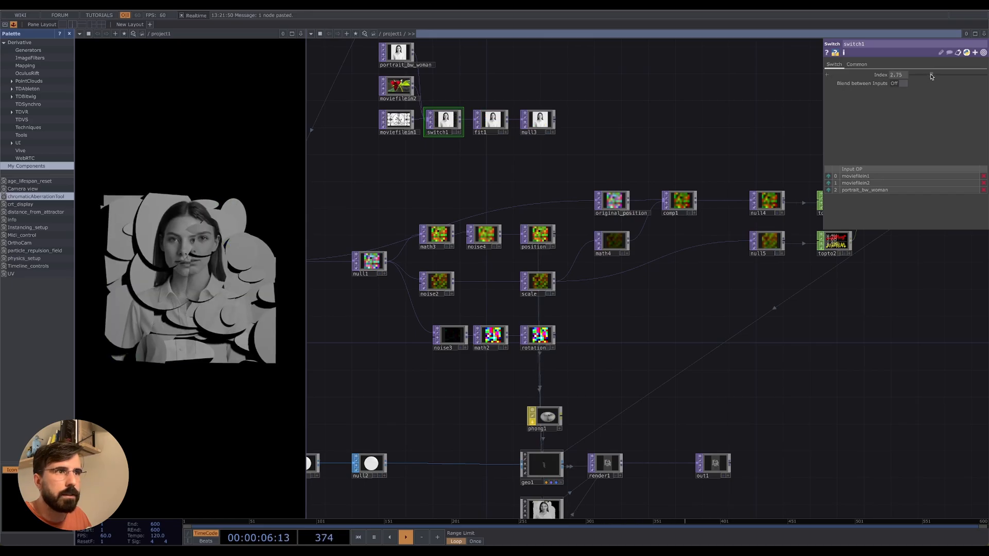
# Step: Lower noise2's offset to 0.194 to shrink the instance scale
pyautogui.moveTo(399, 241); pyautogui.dragTo(435, 263)
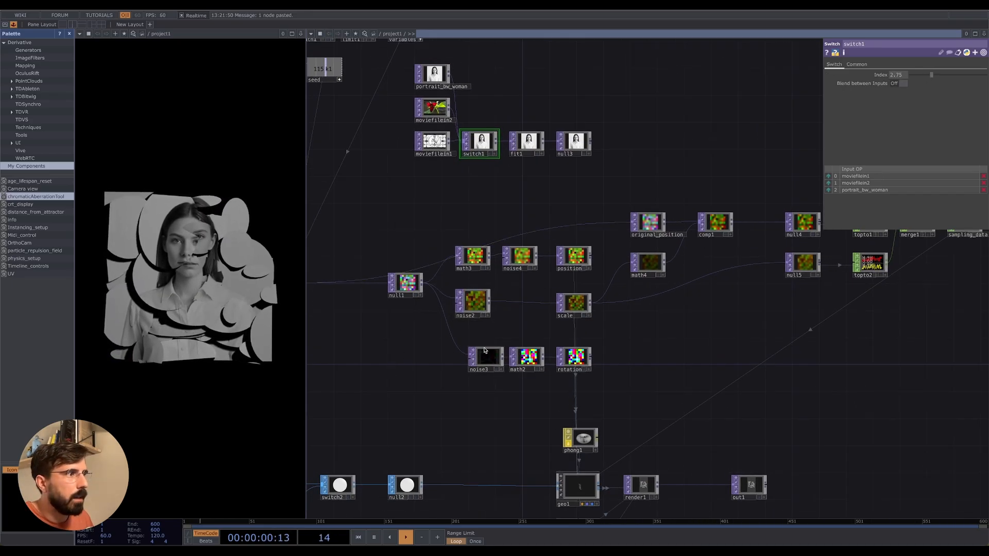
pyautogui.click(474, 304)
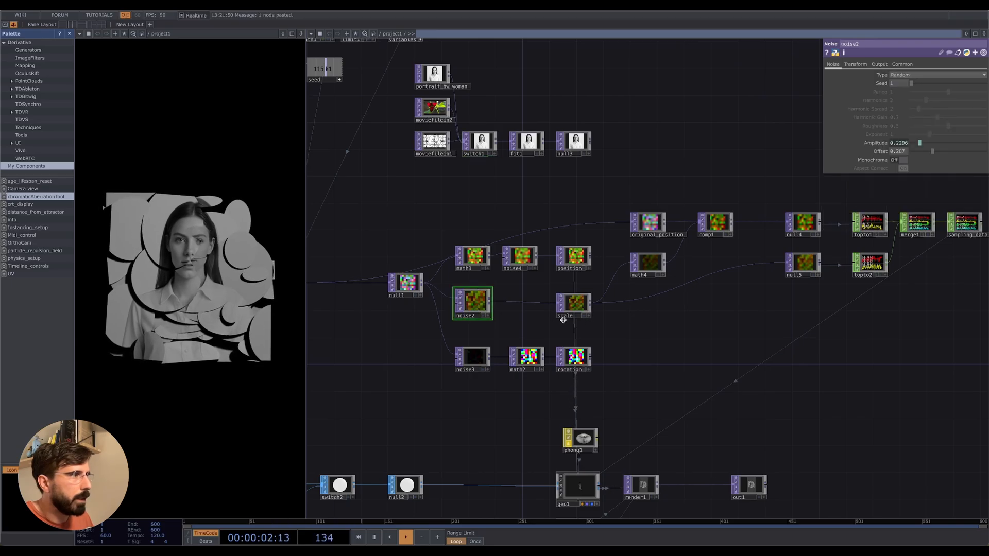
pyautogui.moveTo(933, 151); pyautogui.dragTo(925, 151)
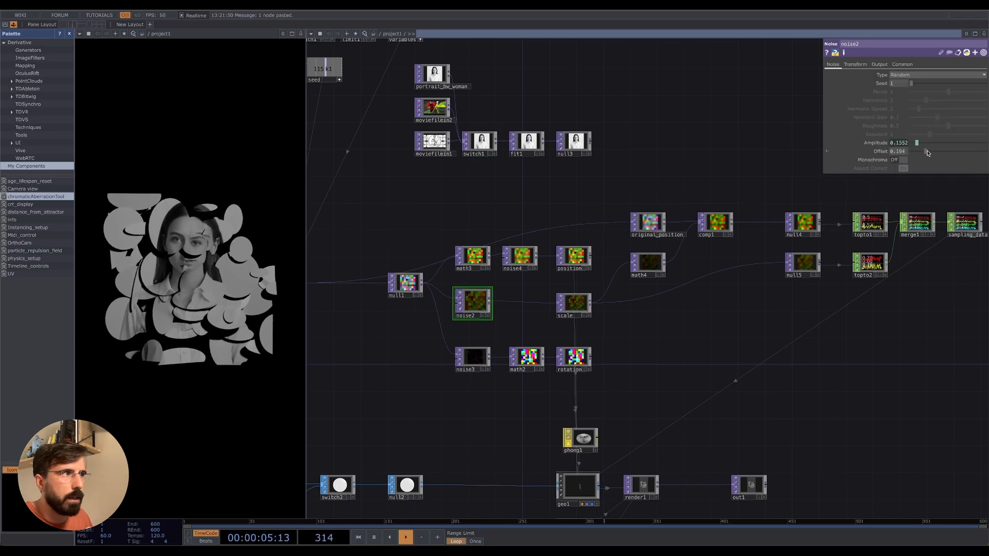
# Step: Try noise1 amplitudes of 0.15, 0 and 0.17, and settle on 0.3 to gather the instances closer together
pyautogui.click(472, 255)
pyautogui.moveTo(389, 331); pyautogui.dragTo(520, 322)
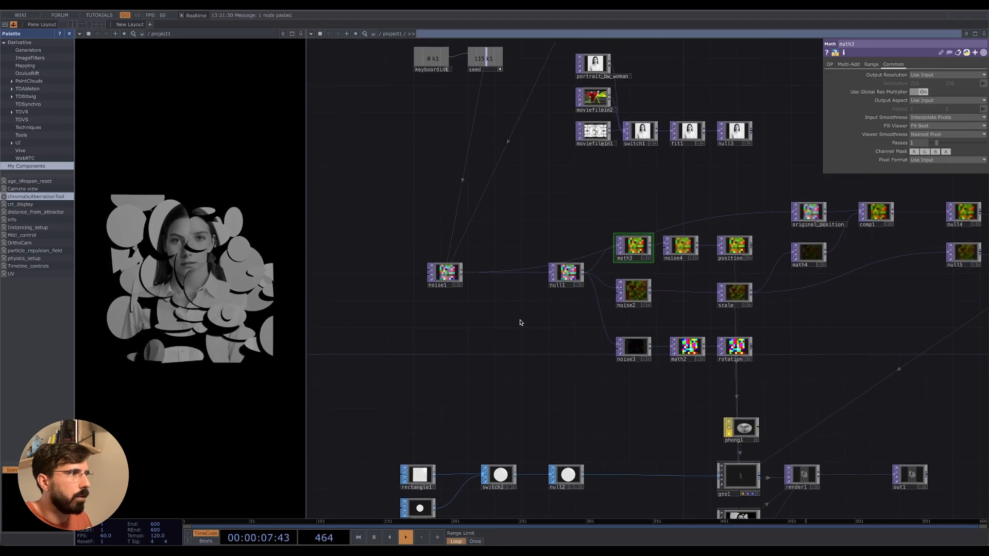
pyautogui.click(438, 267)
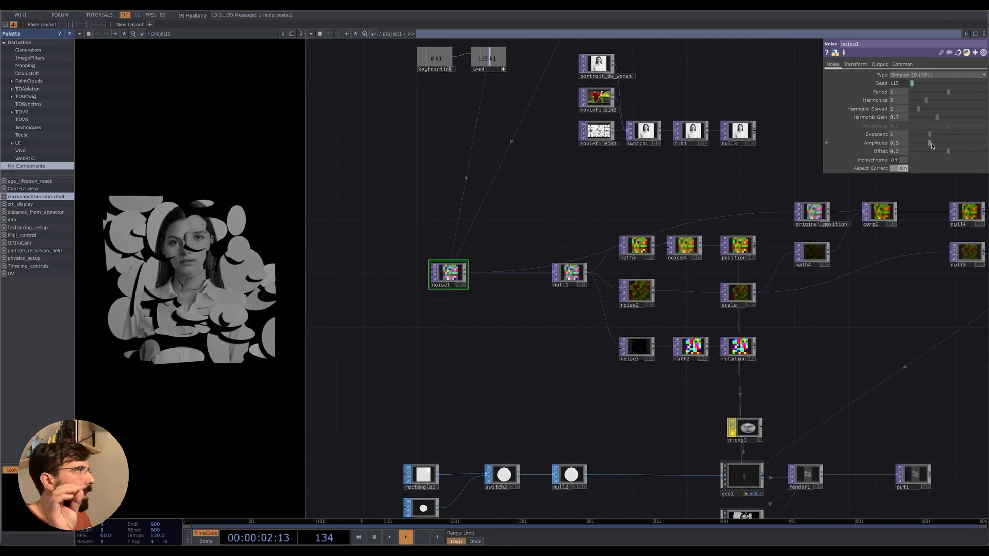
pyautogui.moveTo(931, 146); pyautogui.dragTo(920, 148)
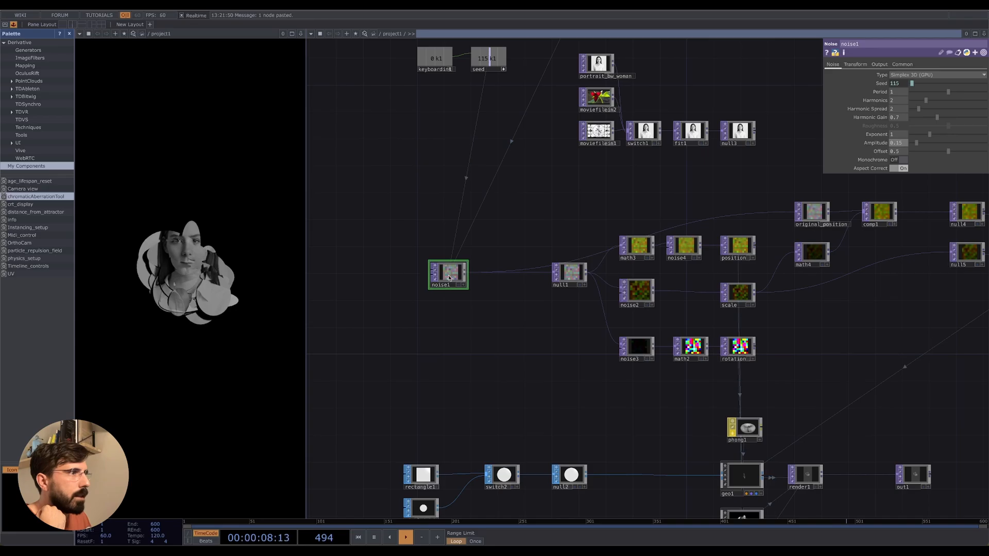
pyautogui.moveTo(915, 145); pyautogui.dragTo(906, 149)
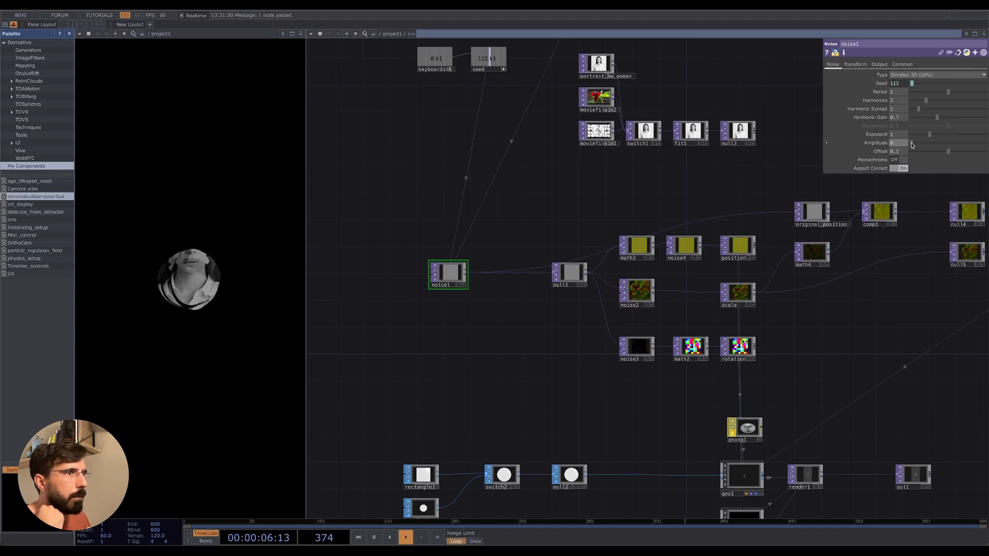
pyautogui.moveTo(911, 145); pyautogui.dragTo(916, 144)
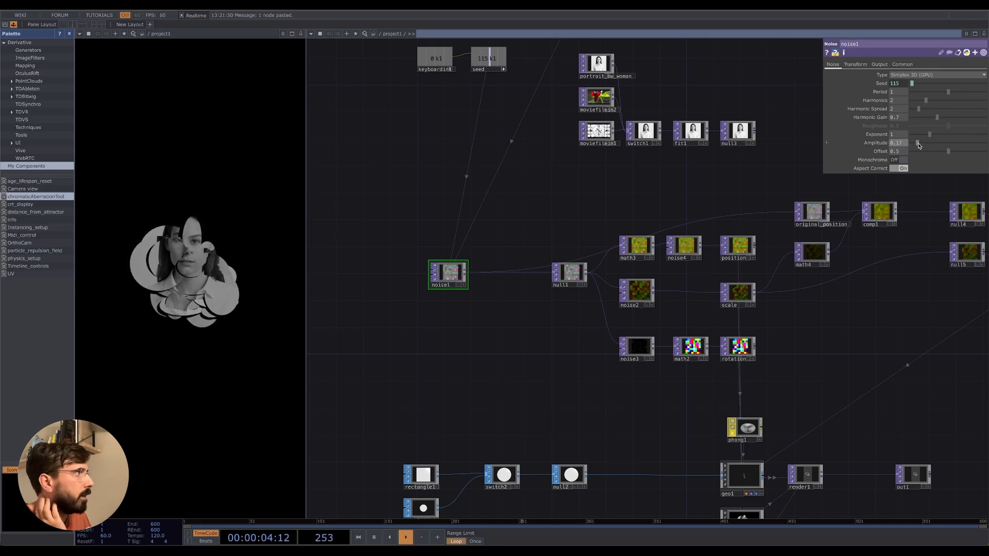
pyautogui.moveTo(918, 145); pyautogui.dragTo(922, 144)
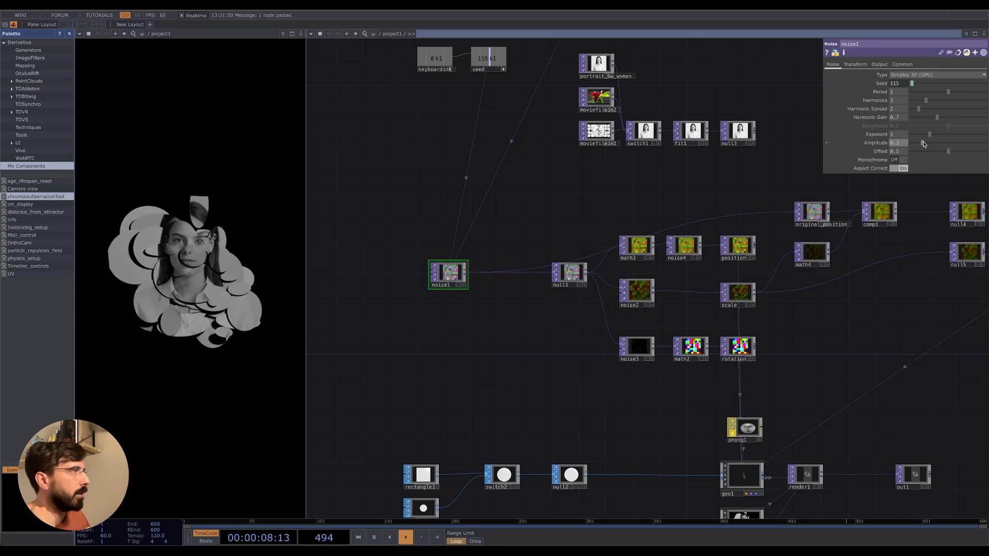
# Step: Raise noise3's amplitude to 0.25 to vary the rotation of the instances
pyautogui.click(639, 348)
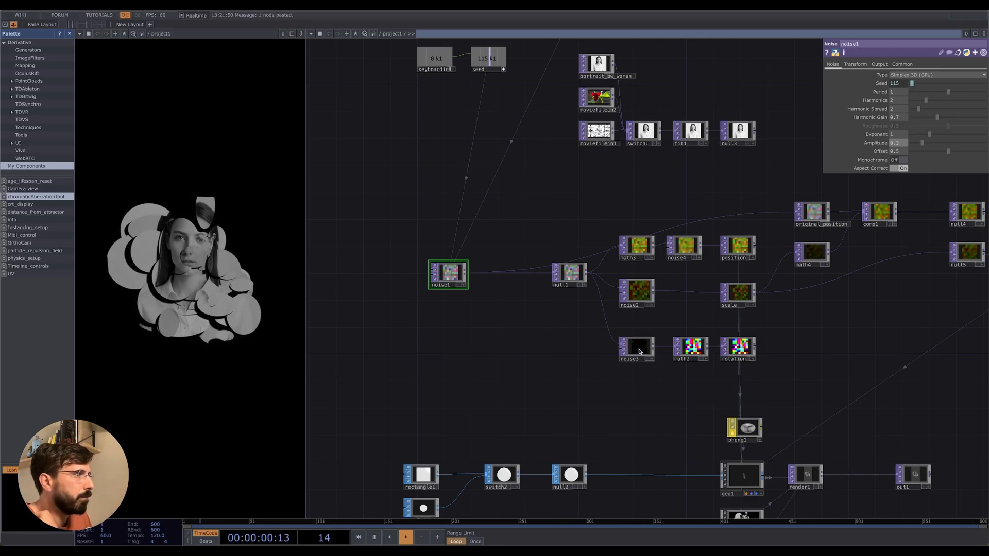
pyautogui.click(833, 64)
pyautogui.moveTo(911, 144)
pyautogui.mouseDown()
pyautogui.moveTo(946, 145)
pyautogui.moveTo(916, 153)
pyautogui.moveTo(971, 144)
pyautogui.moveTo(908, 157)
pyautogui.mouseUp()
# Step: Reduce cam1's ortho width to 0.9 so the portrait fills more of the frame
pyautogui.moveTo(674, 301); pyautogui.dragTo(636, 294)
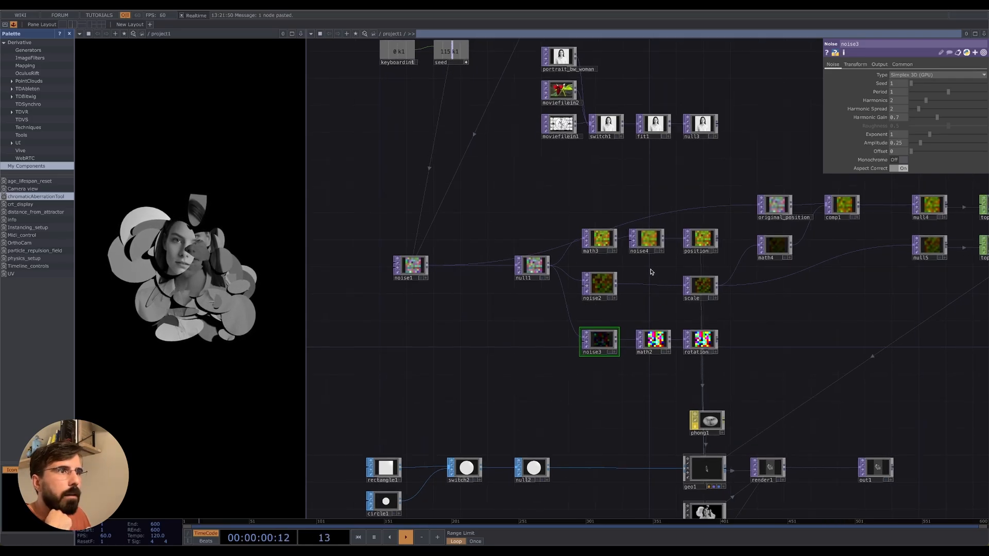
pyautogui.moveTo(781, 352); pyautogui.dragTo(714, 232)
pyautogui.click(648, 387)
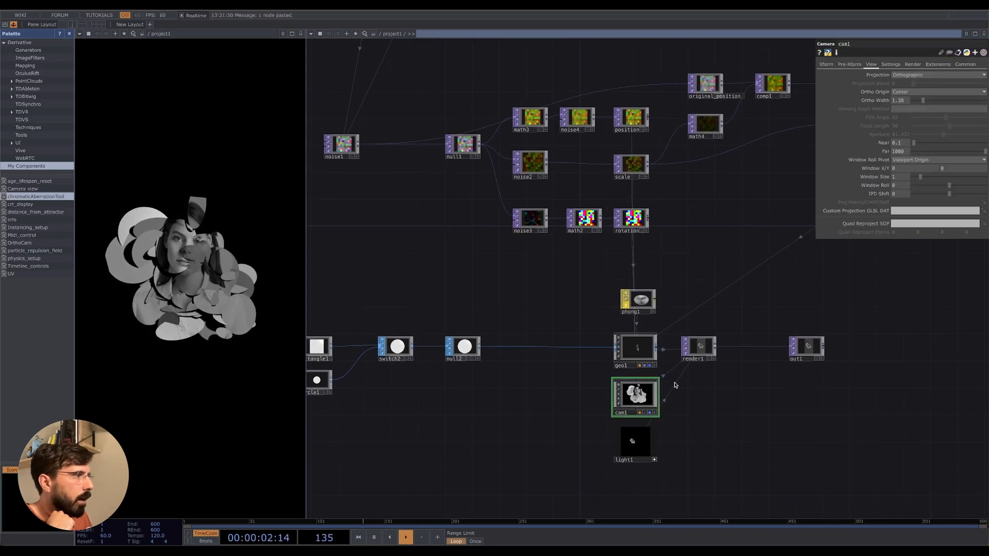
pyautogui.moveTo(923, 101); pyautogui.dragTo(919, 101)
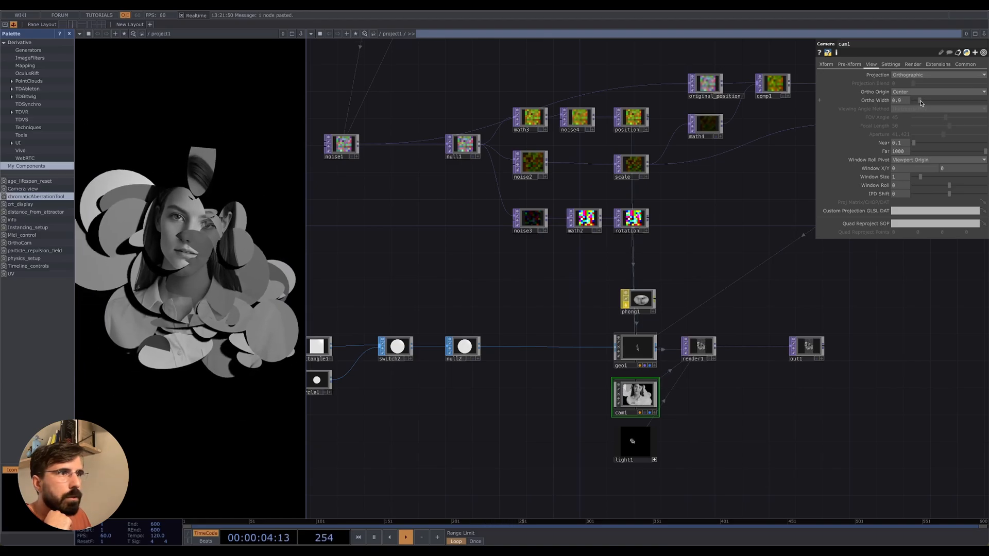